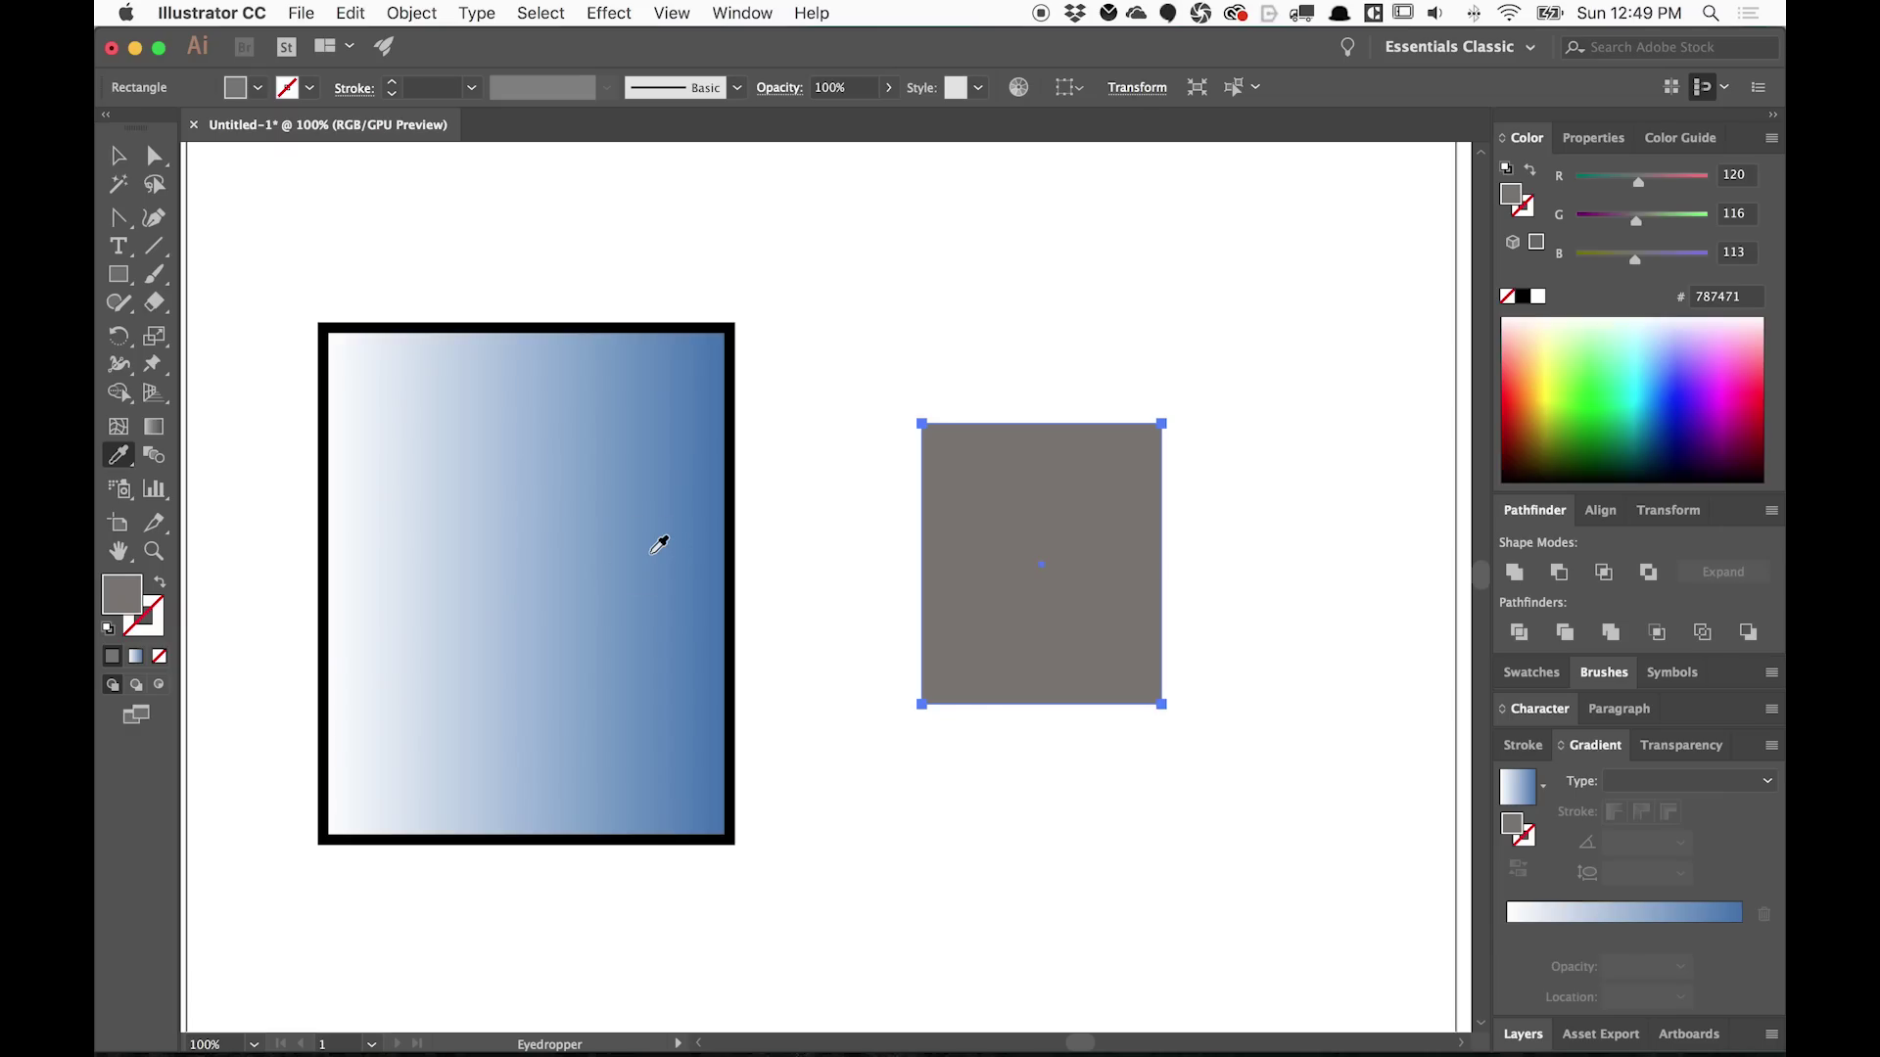
Use the Eyedropper to copy the left rectangle's blue gradient and thick black stroke onto the grey rectangle
click(653, 551)
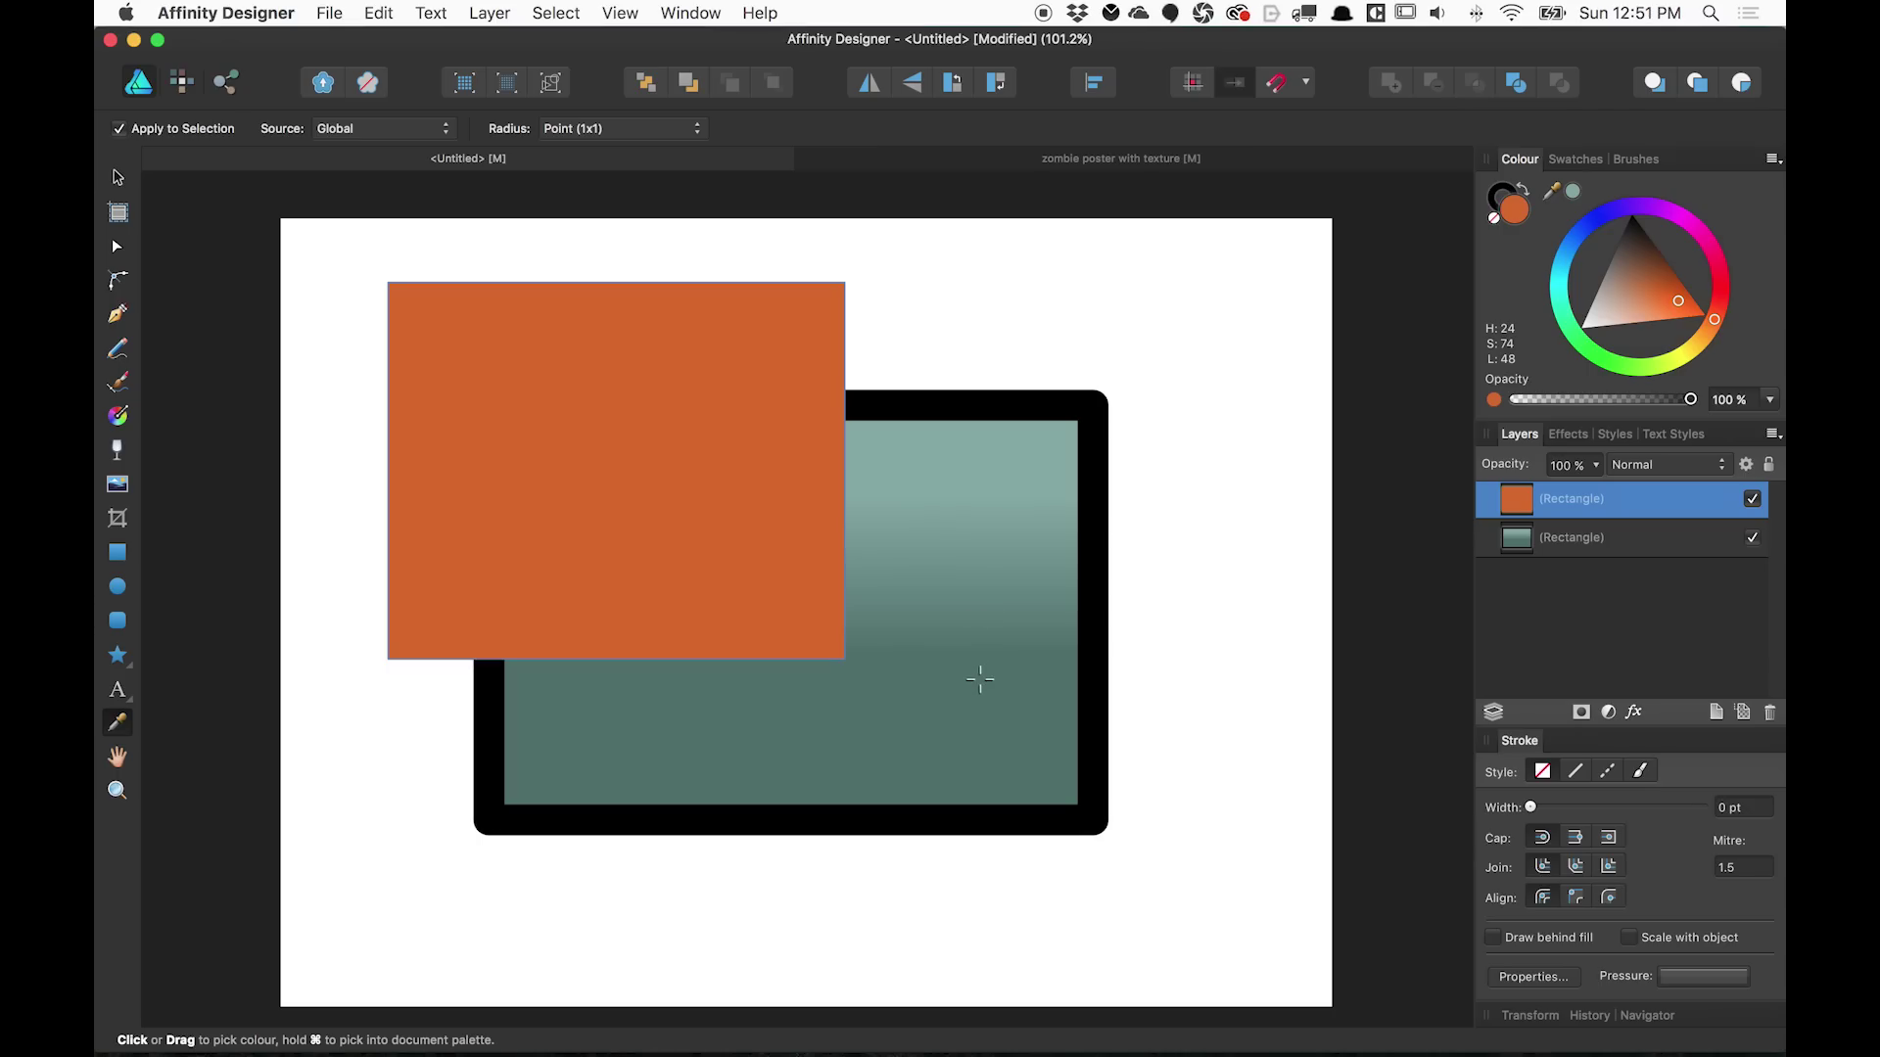
Sample teal from the gradient rectangle into the front rectangle's fill, settling on a lighter teal
click(980, 680)
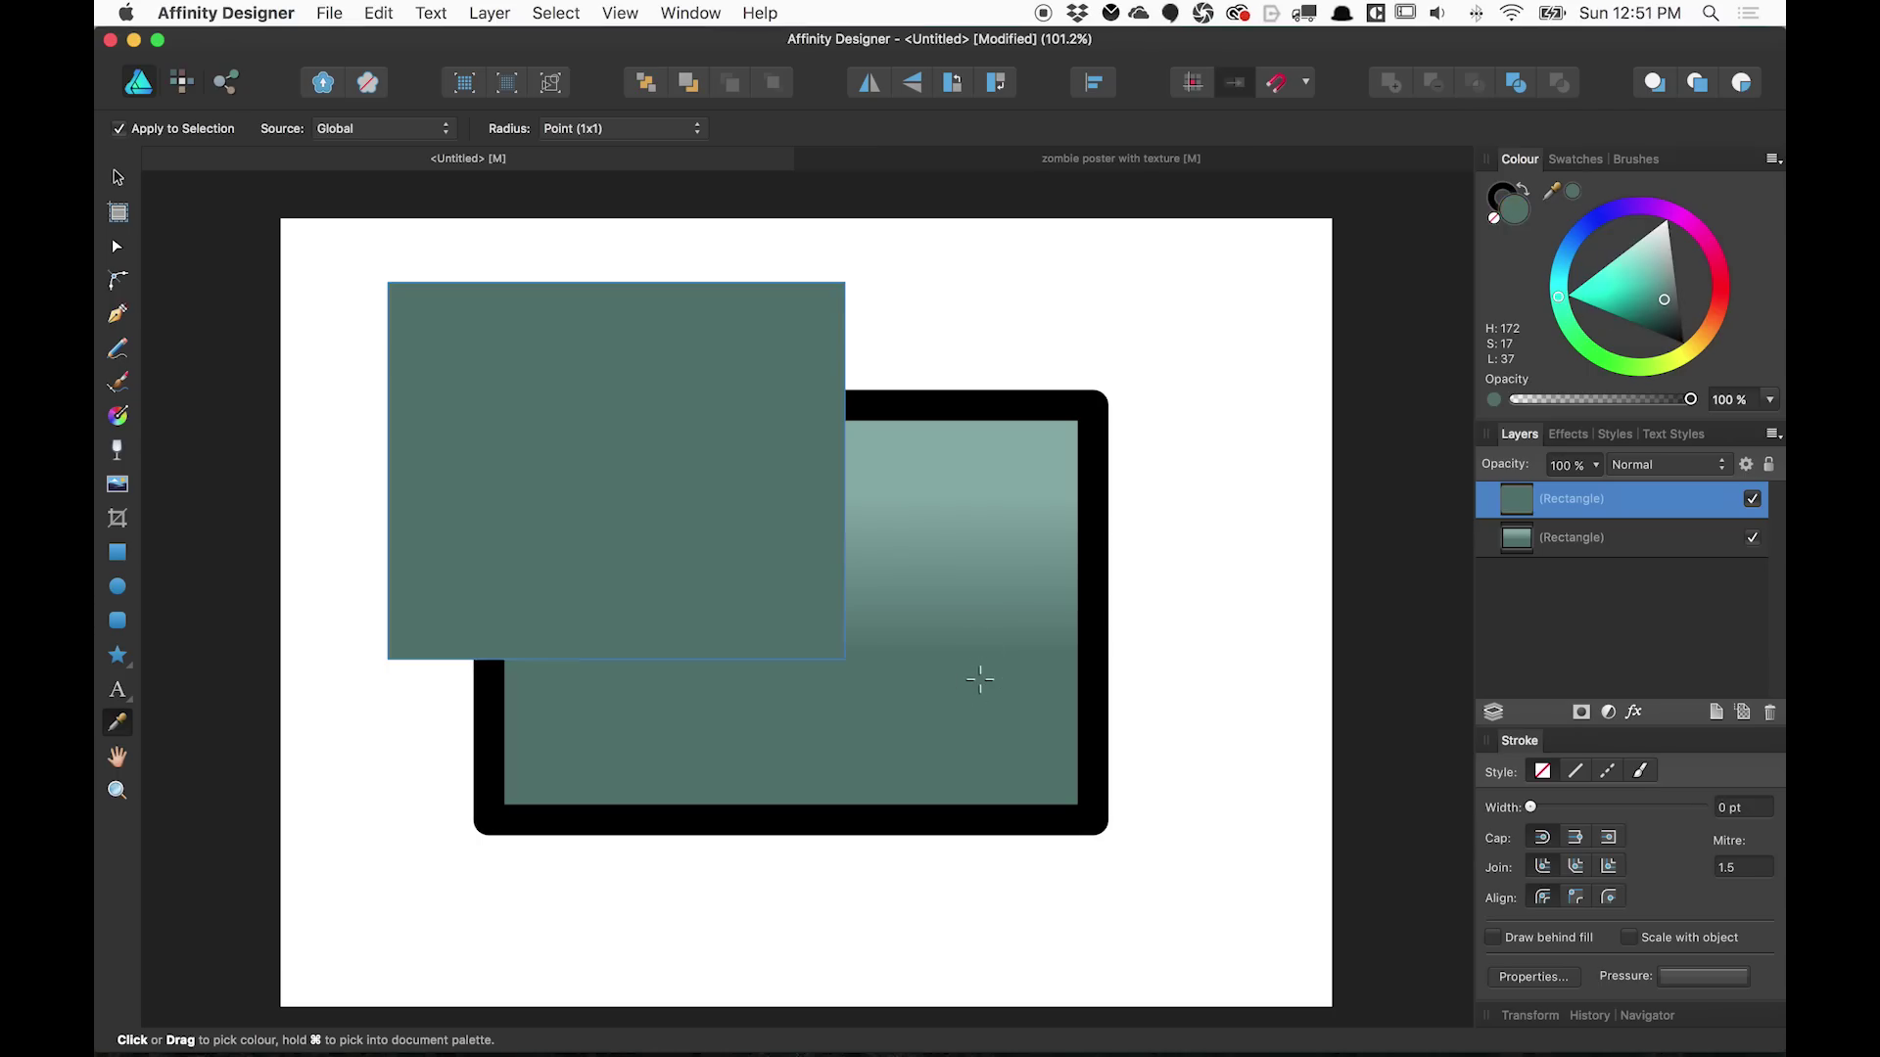
click(969, 462)
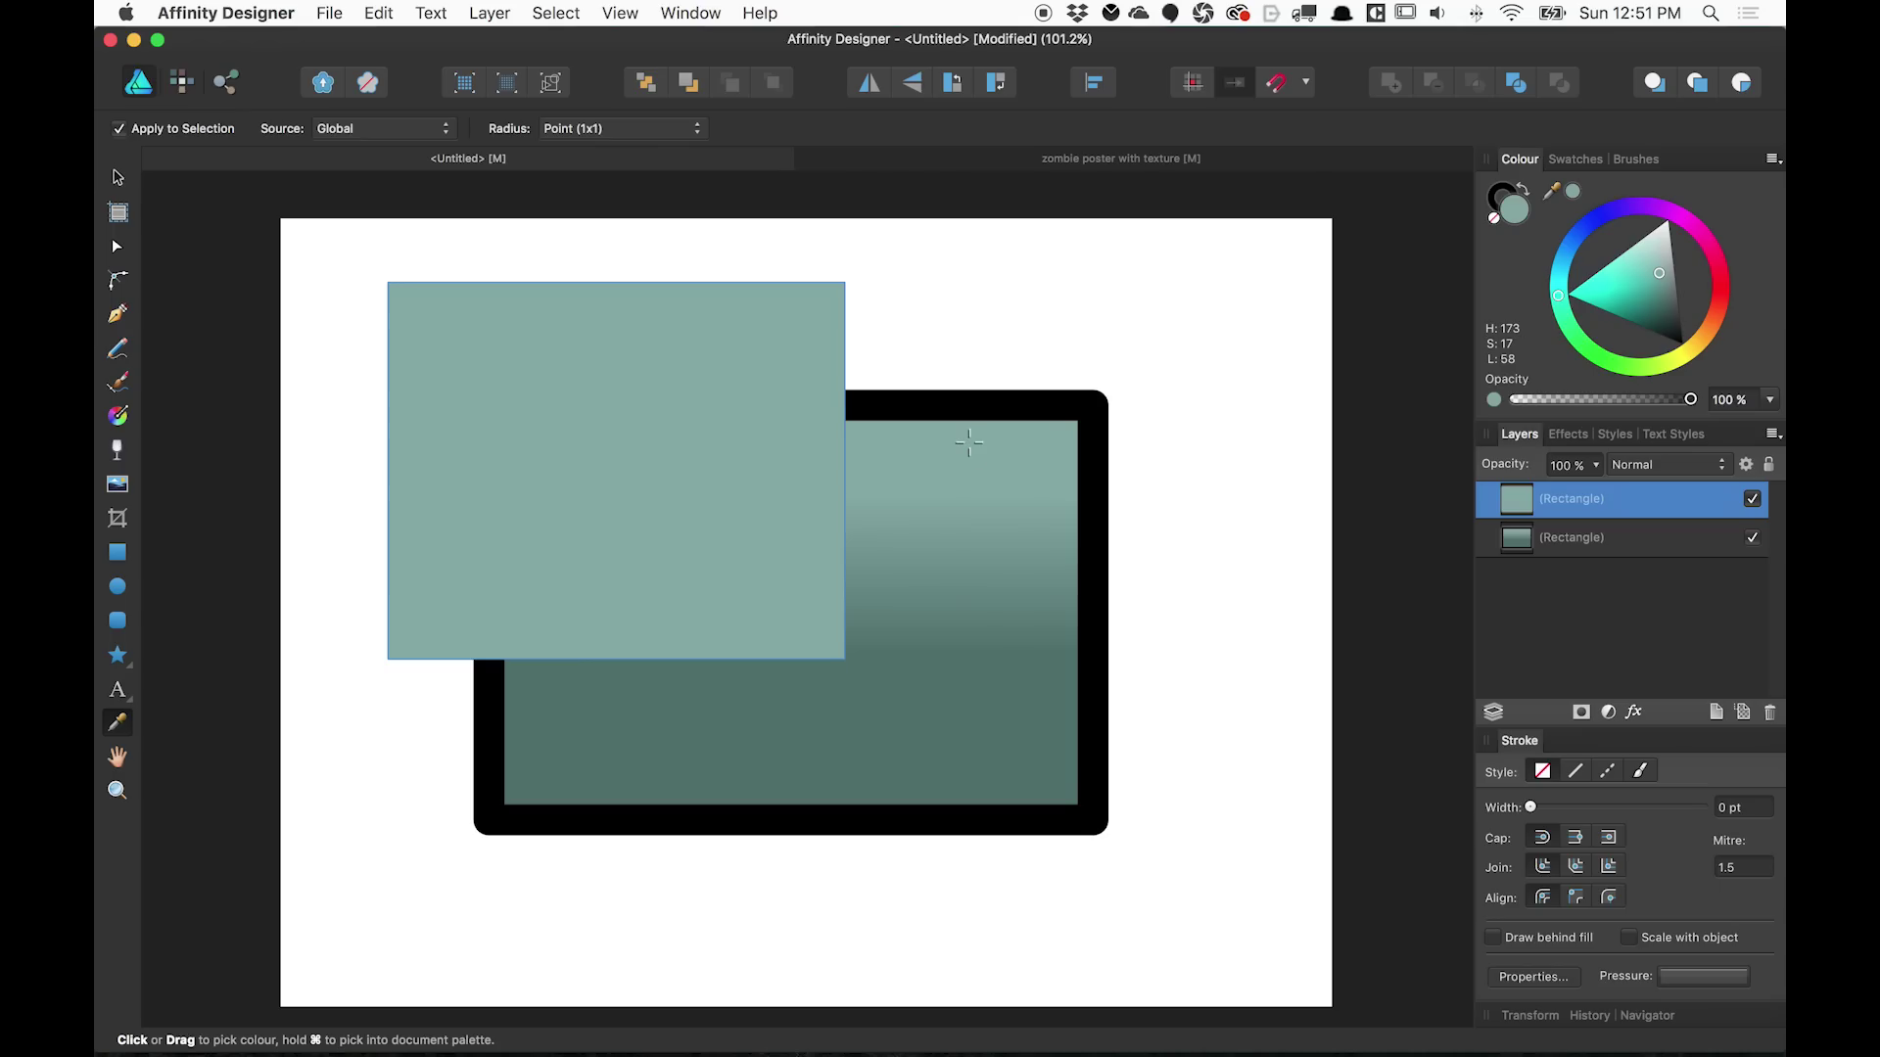
Add the bordered gradient rectangle's look as Style 8 and apply it to the light teal rectangle
key(v)
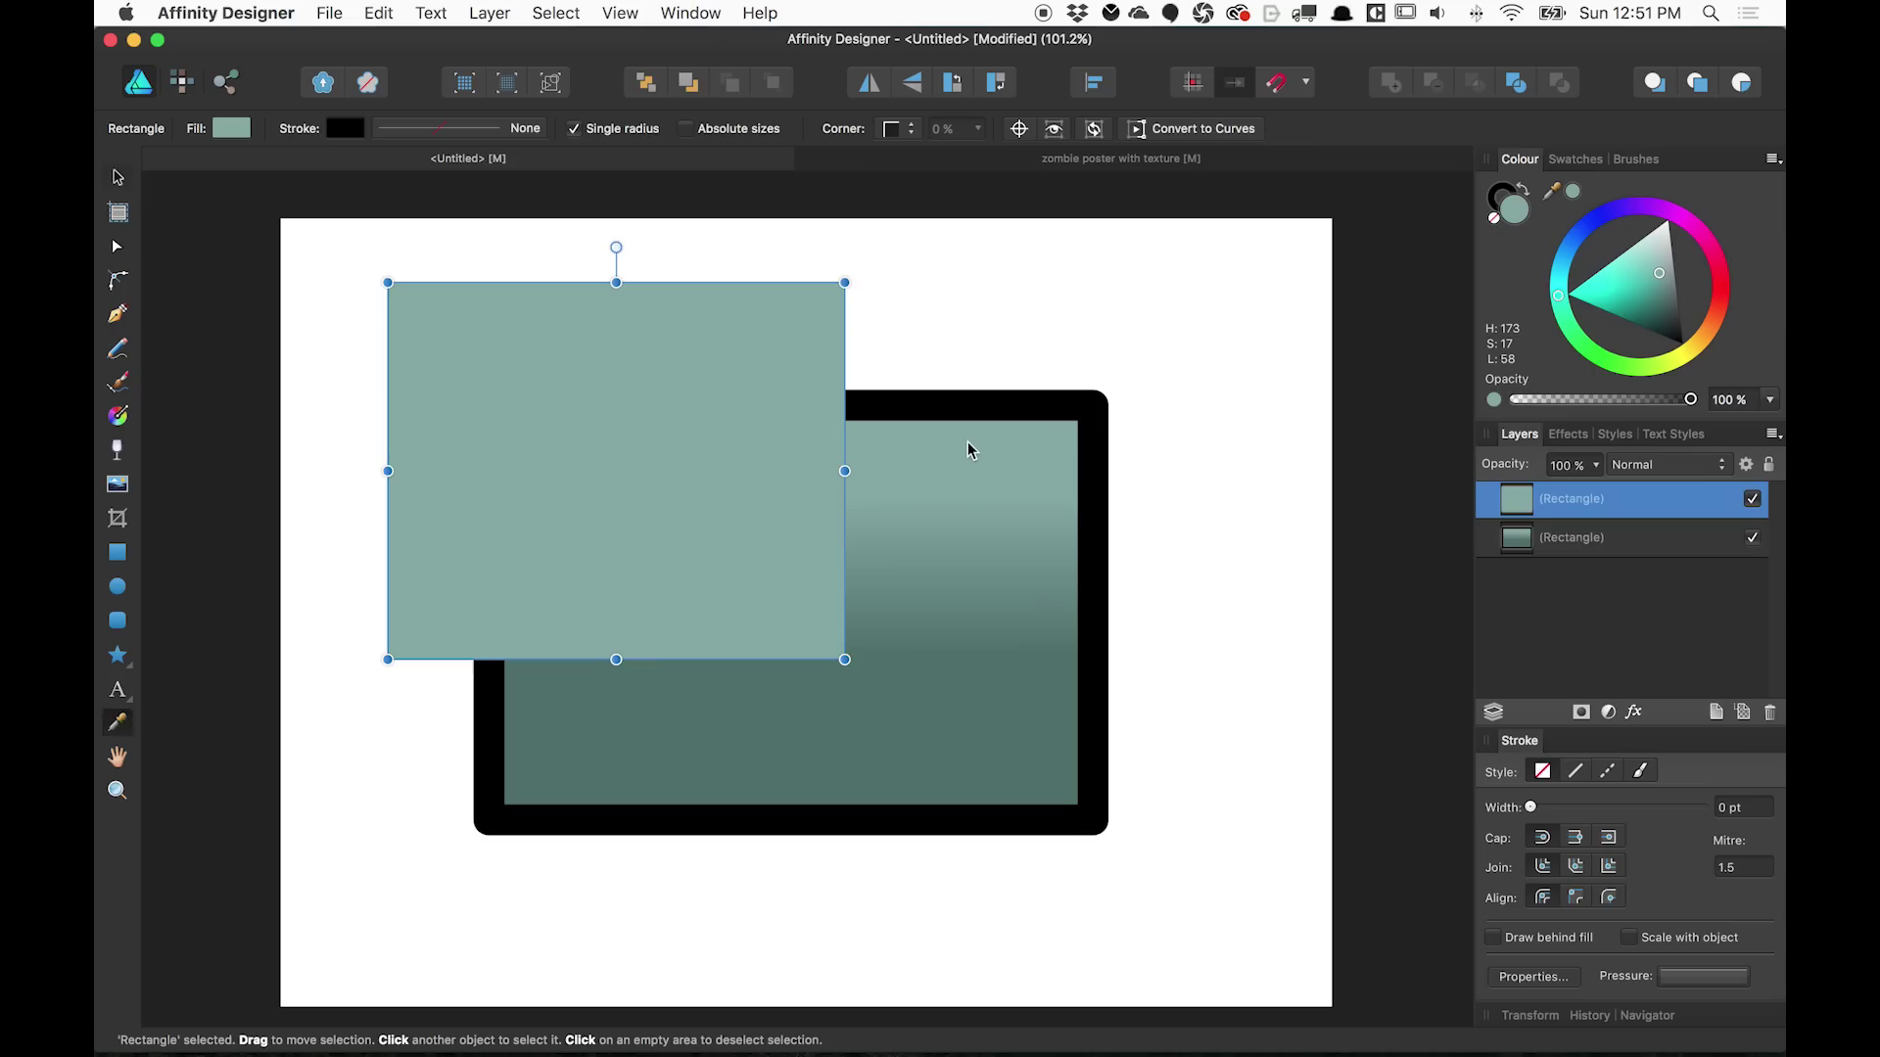
click(976, 485)
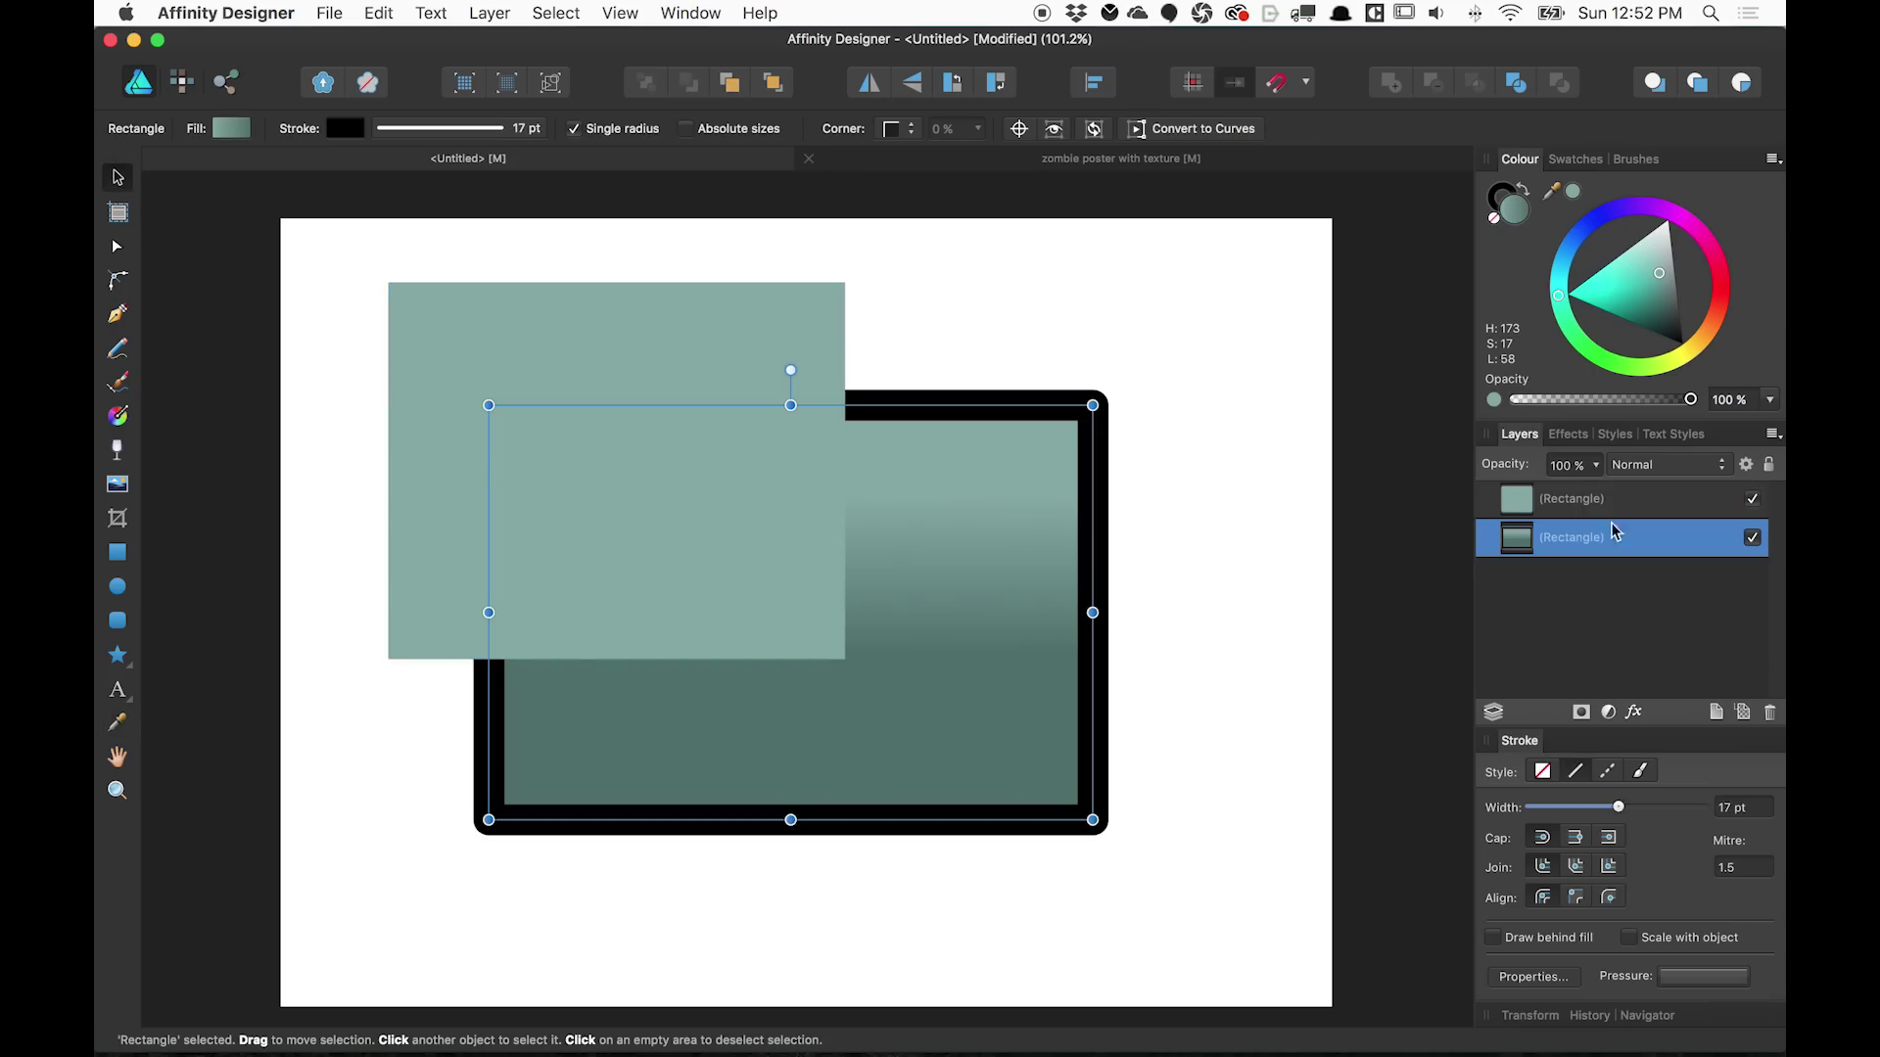
click(1615, 435)
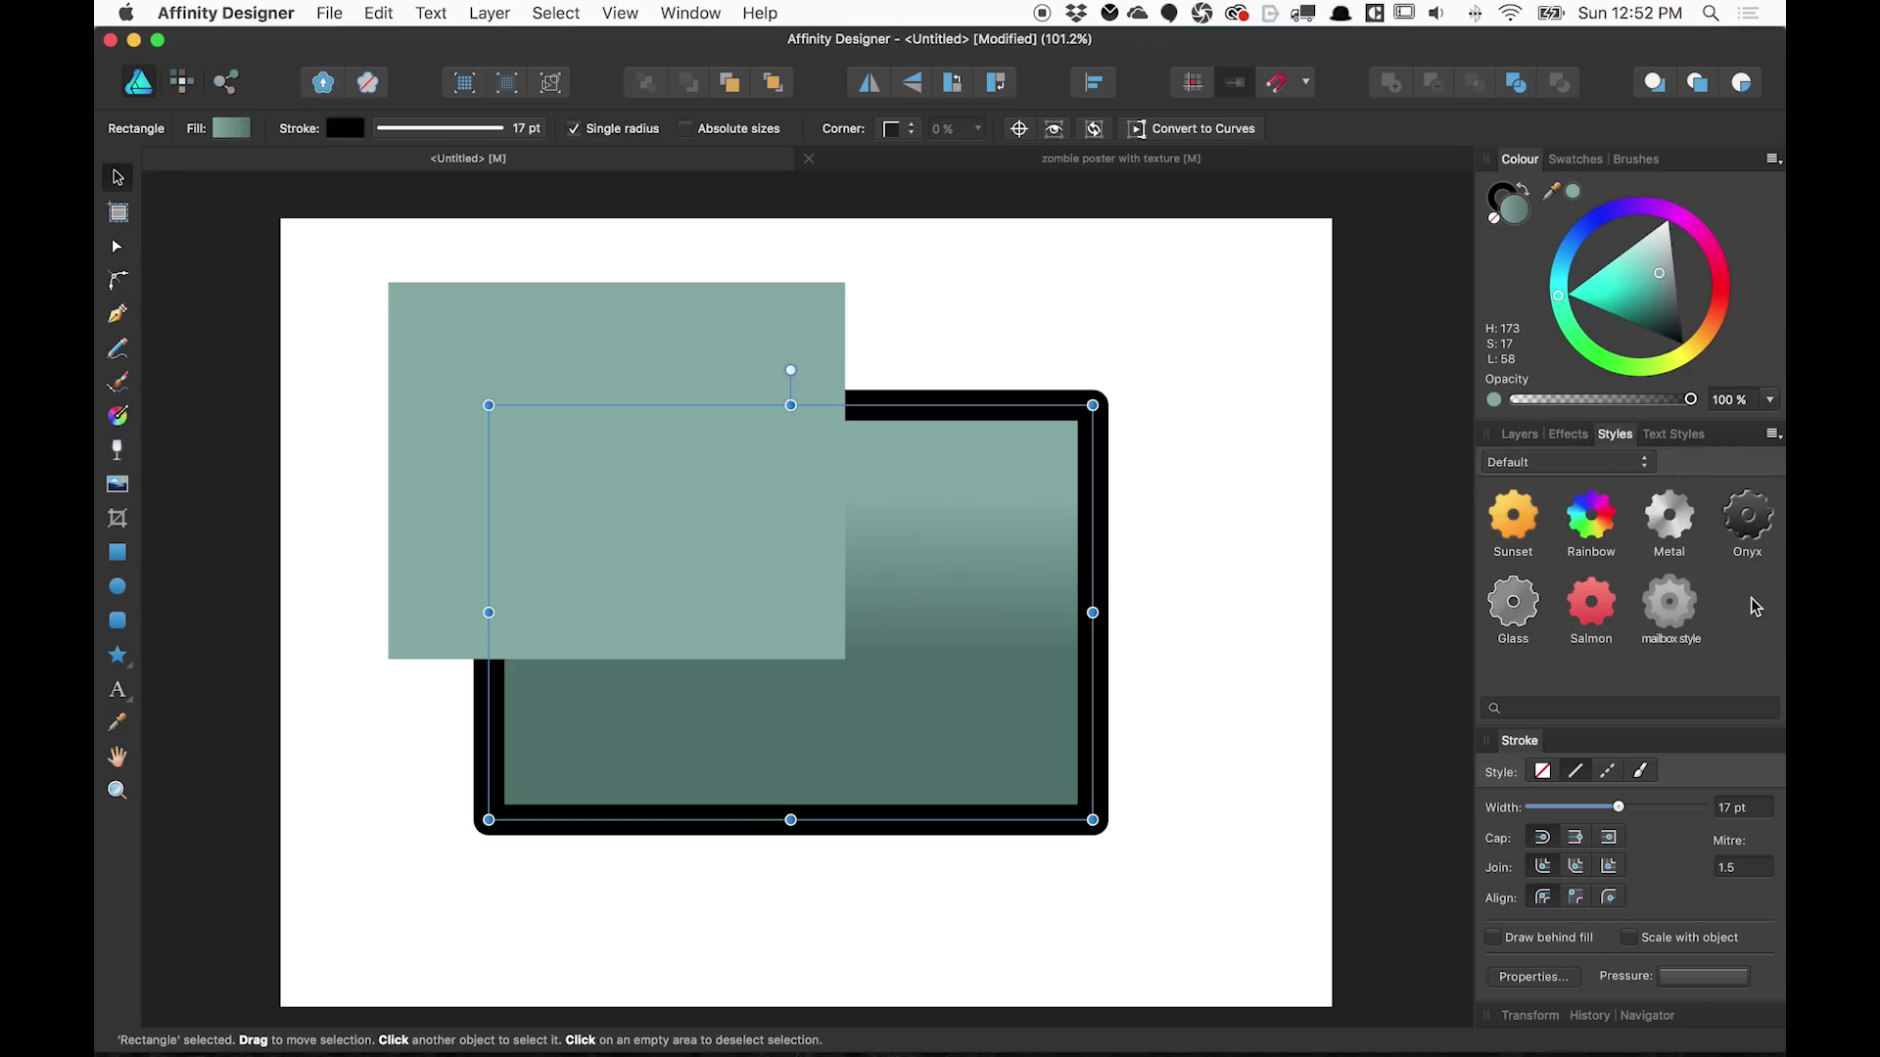
click(1772, 434)
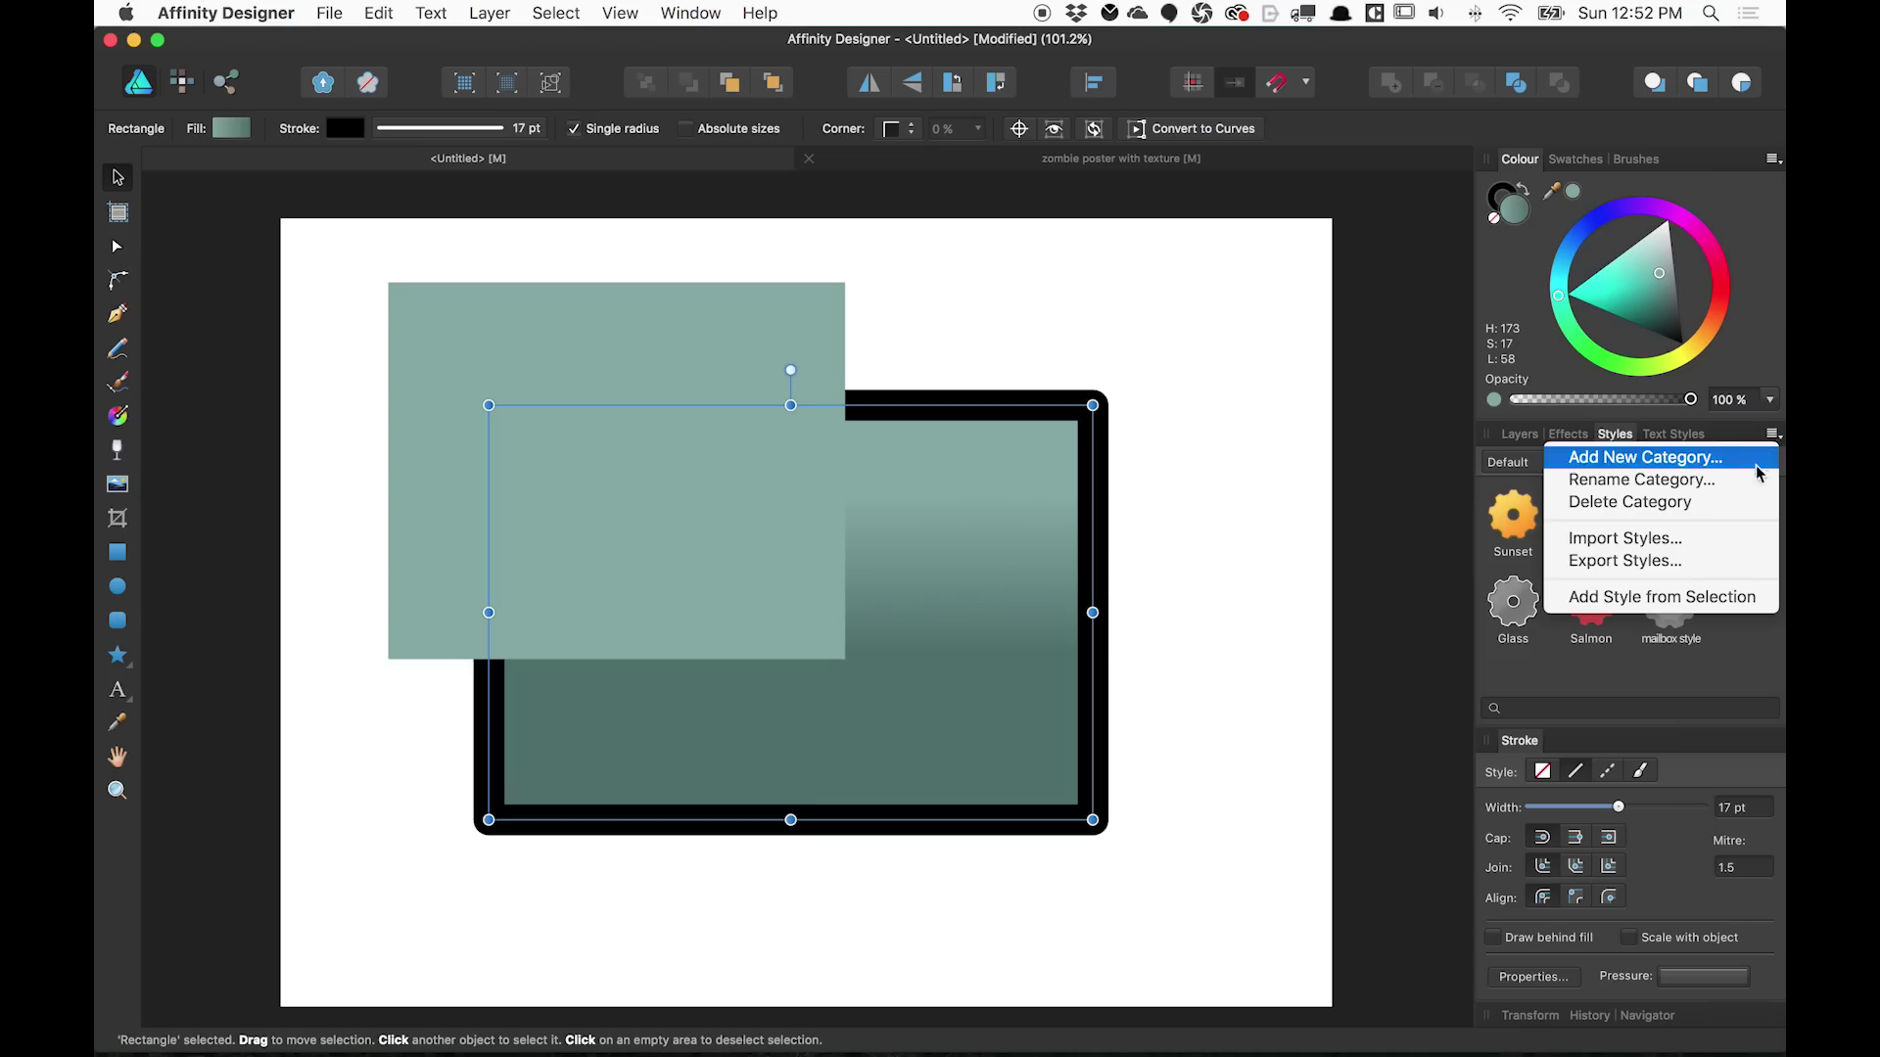
click(1729, 596)
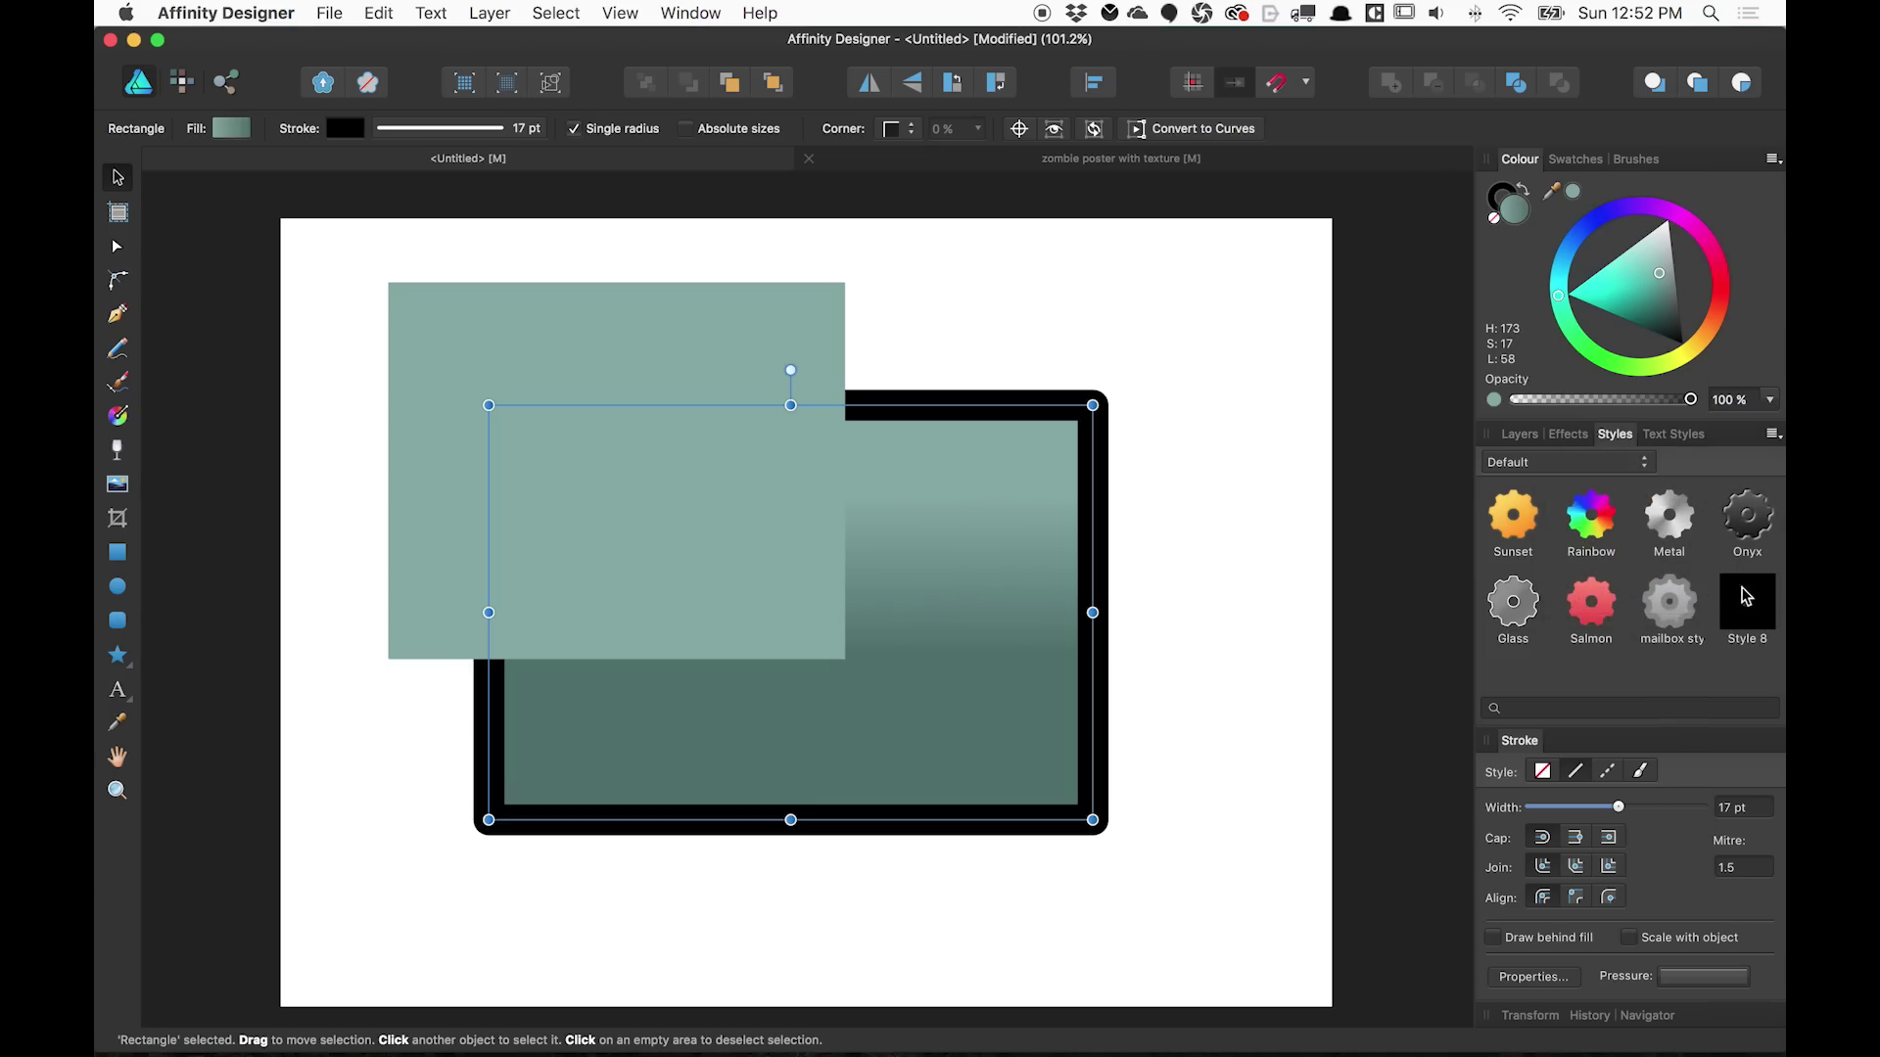
click(441, 362)
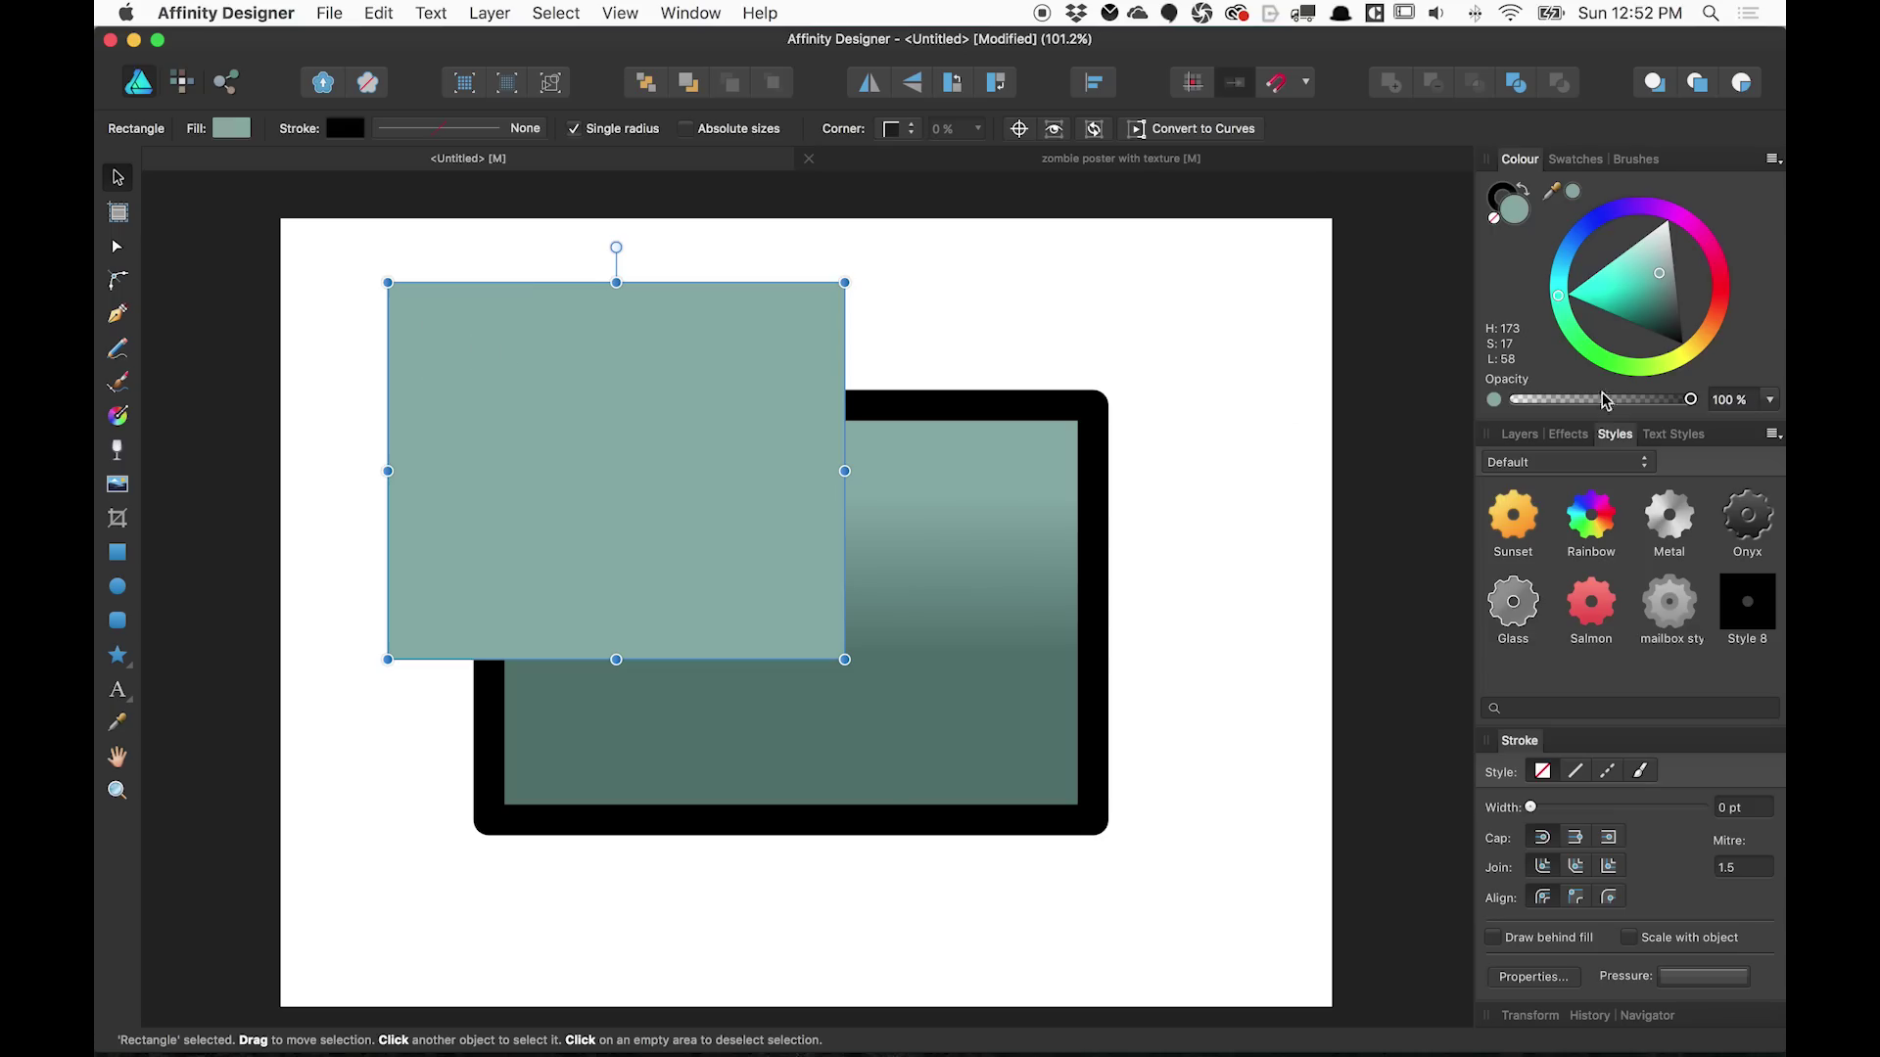
click(1751, 601)
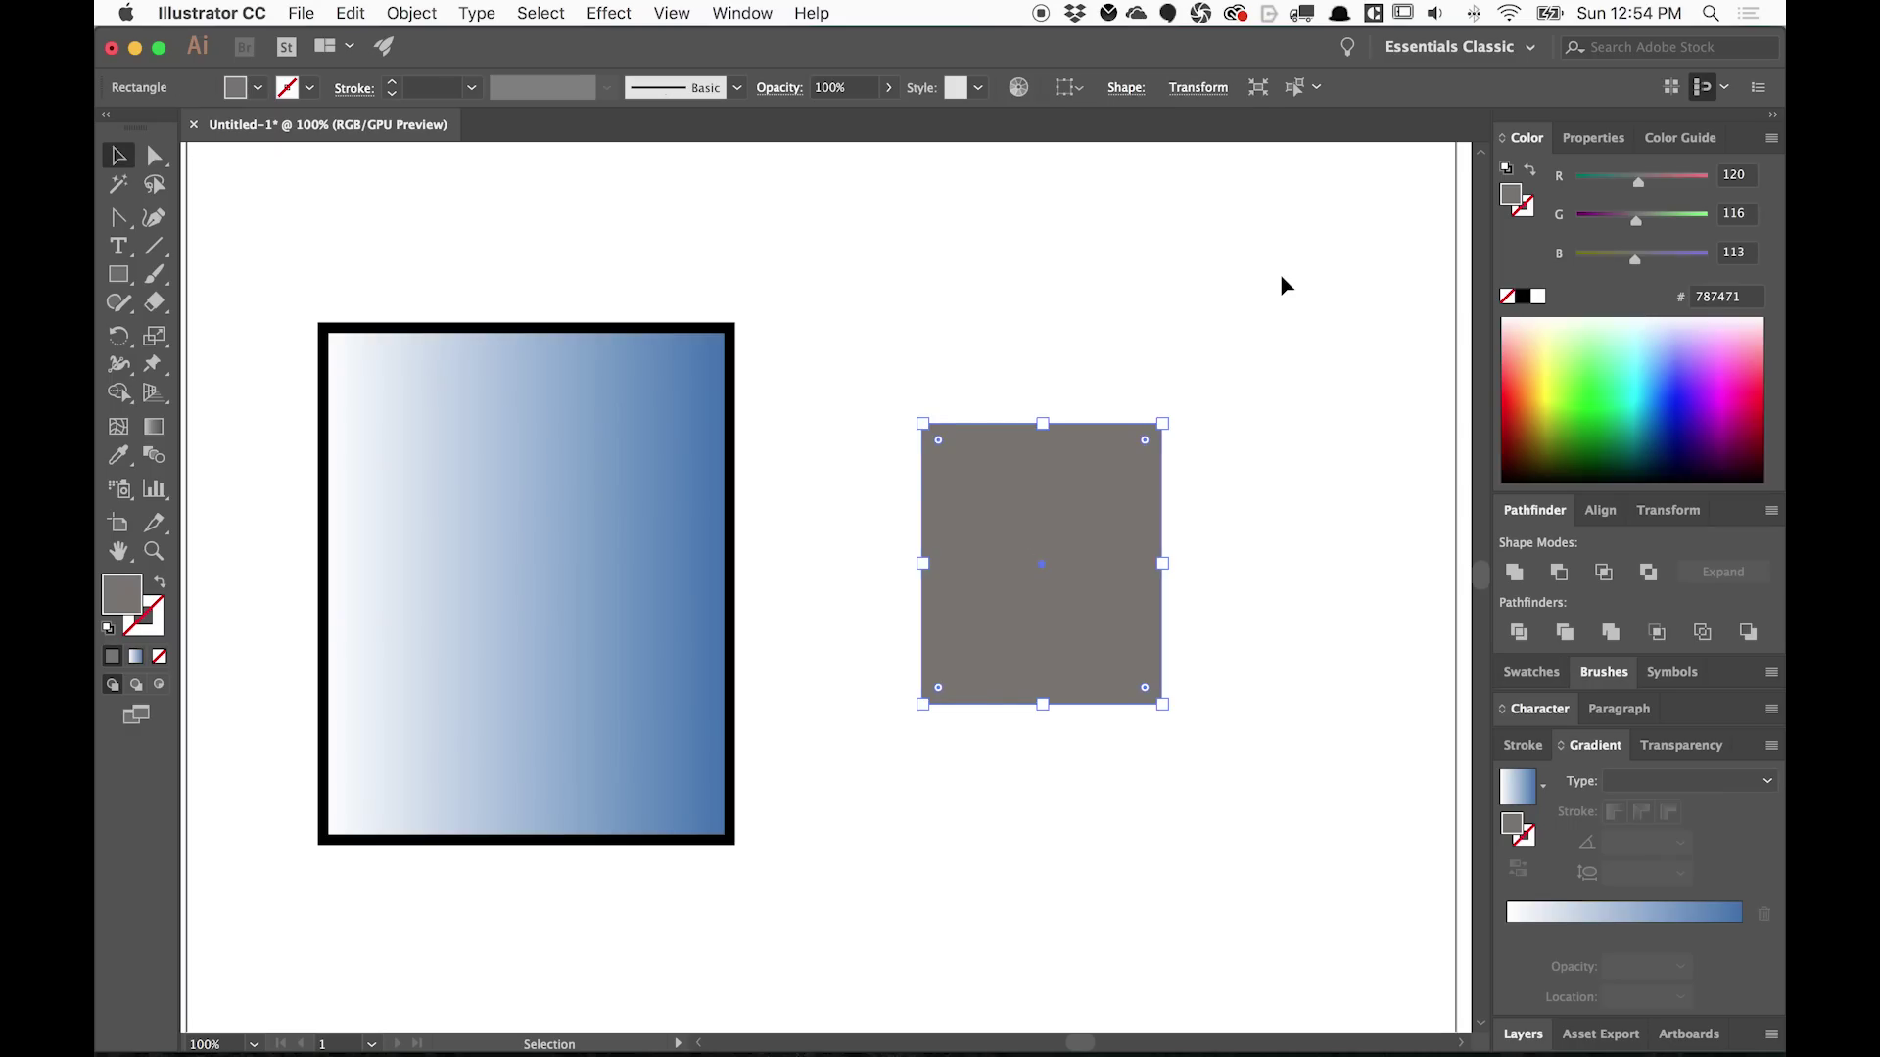
Marquee-select both the gradient and grey rectangles, then show all open windows
drag(1280, 276, 480, 582)
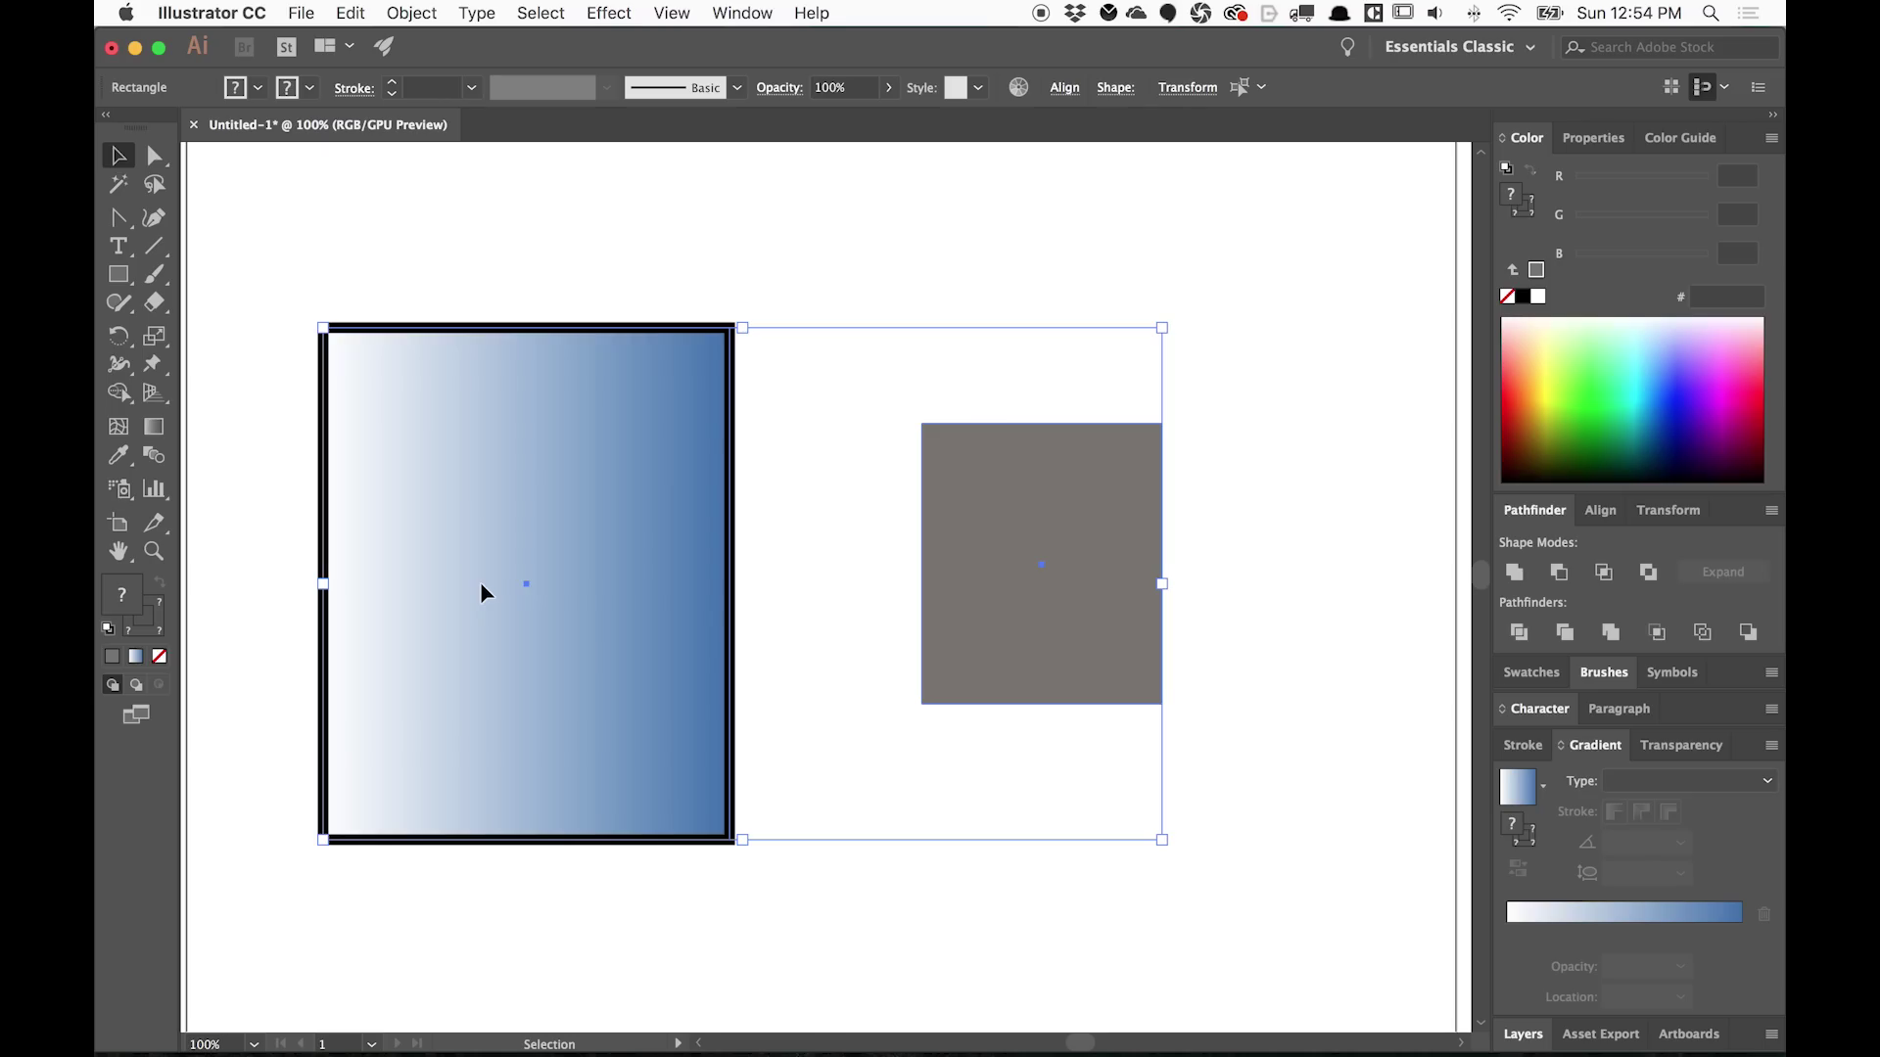
key(ctrl+Up)
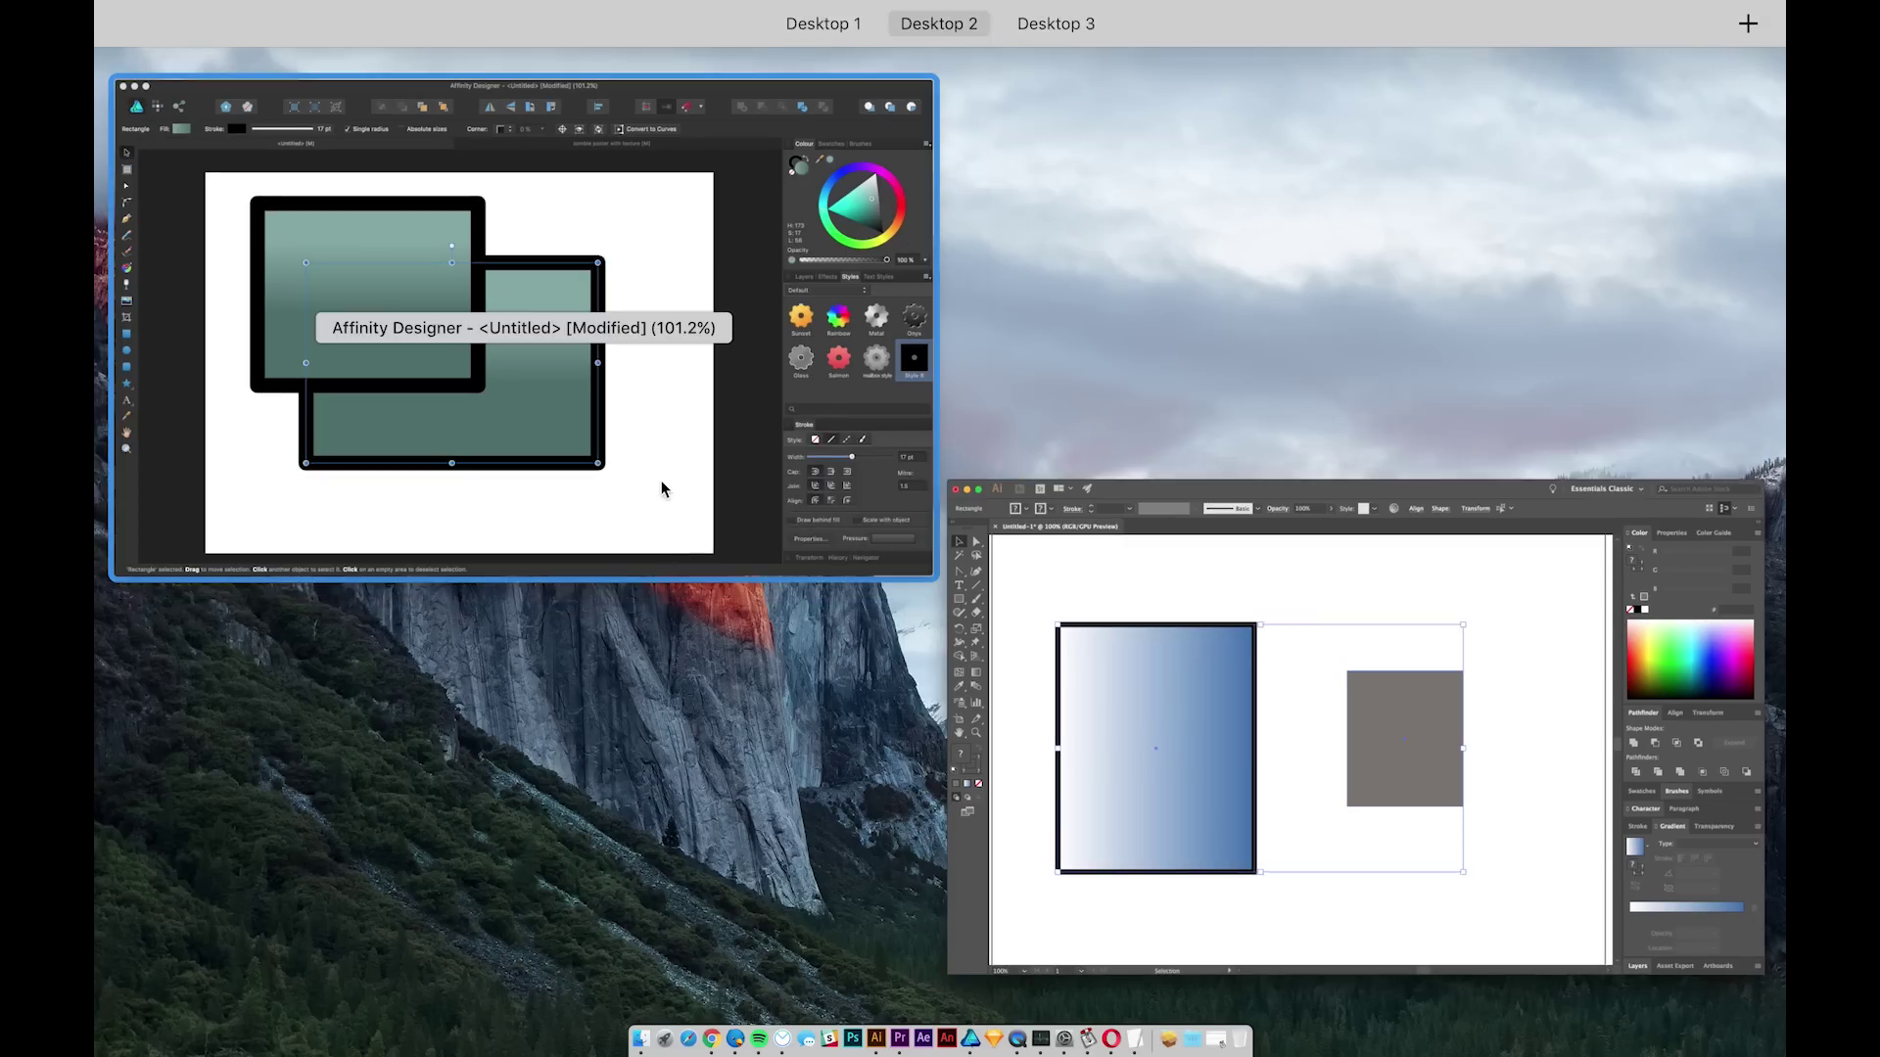
In Affinity Designer, deselect the rectangles and drag the grey rectangle's top corners into a parallelogram
click(658, 486)
click(1182, 543)
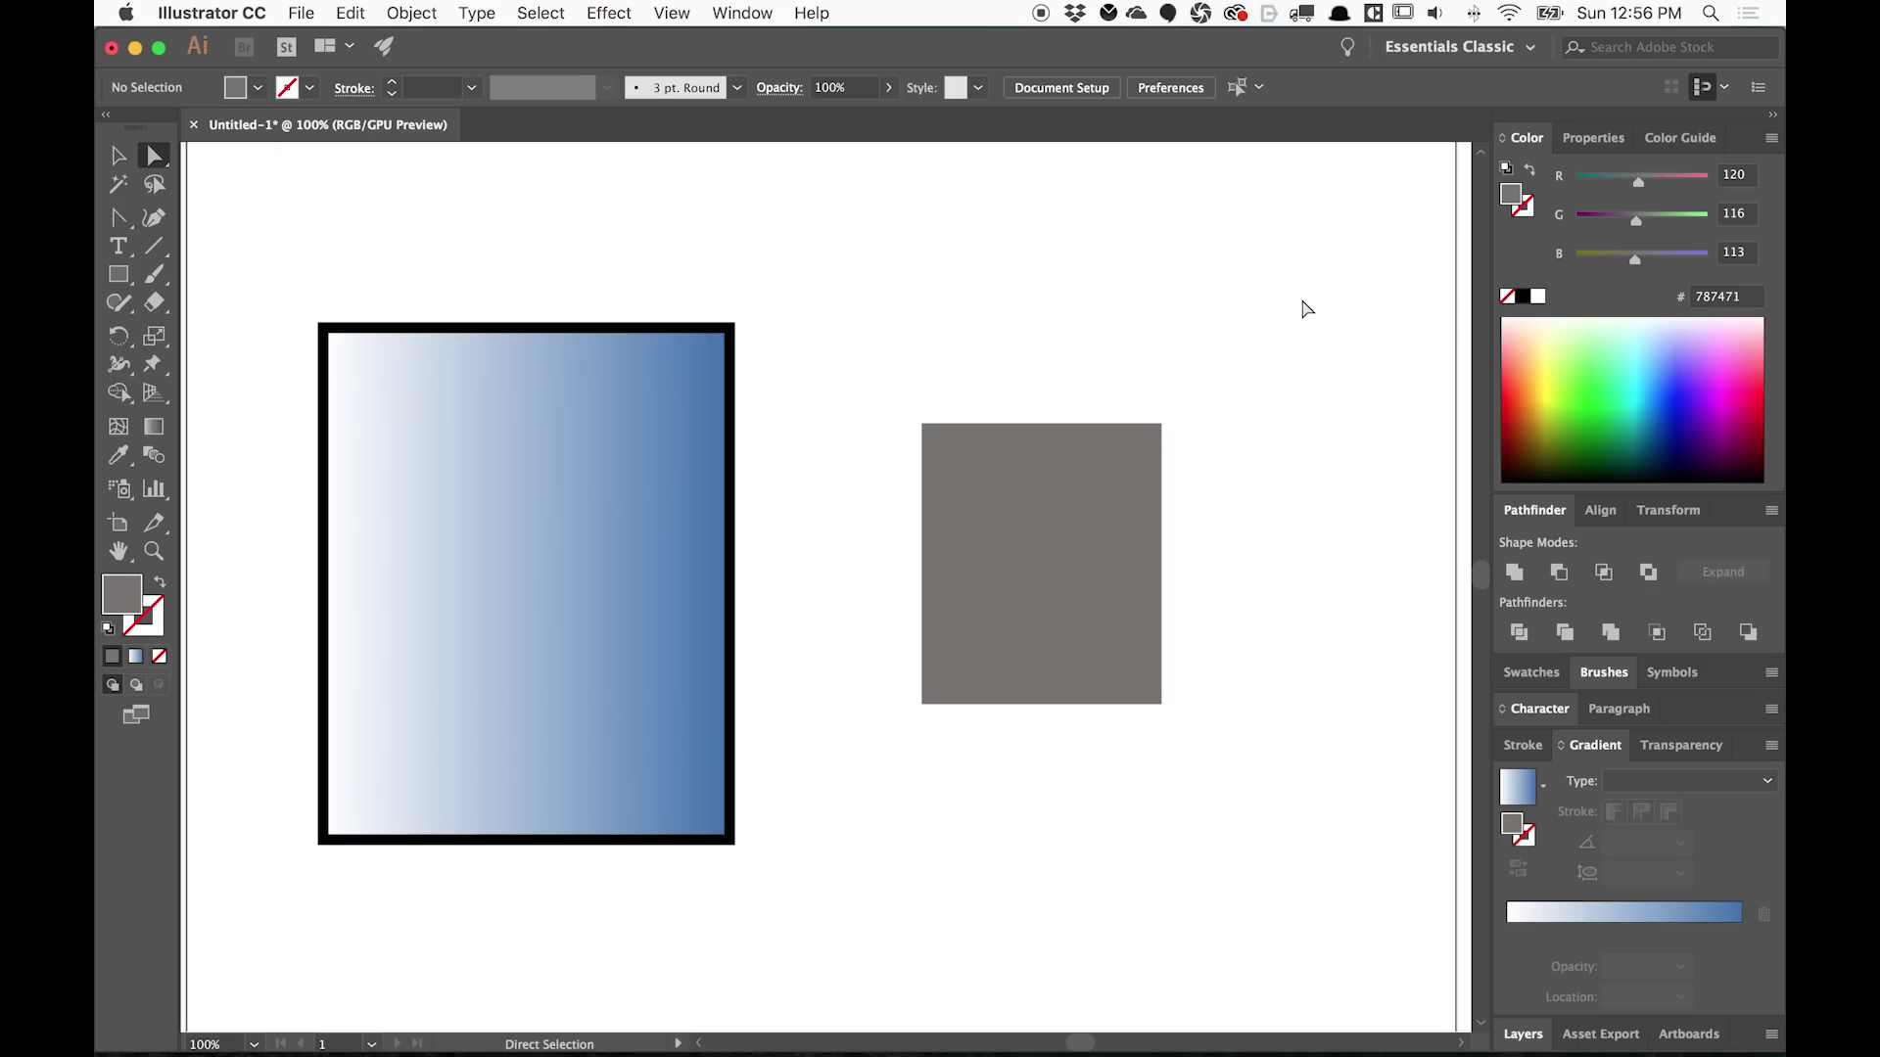
drag(1304, 300, 870, 488)
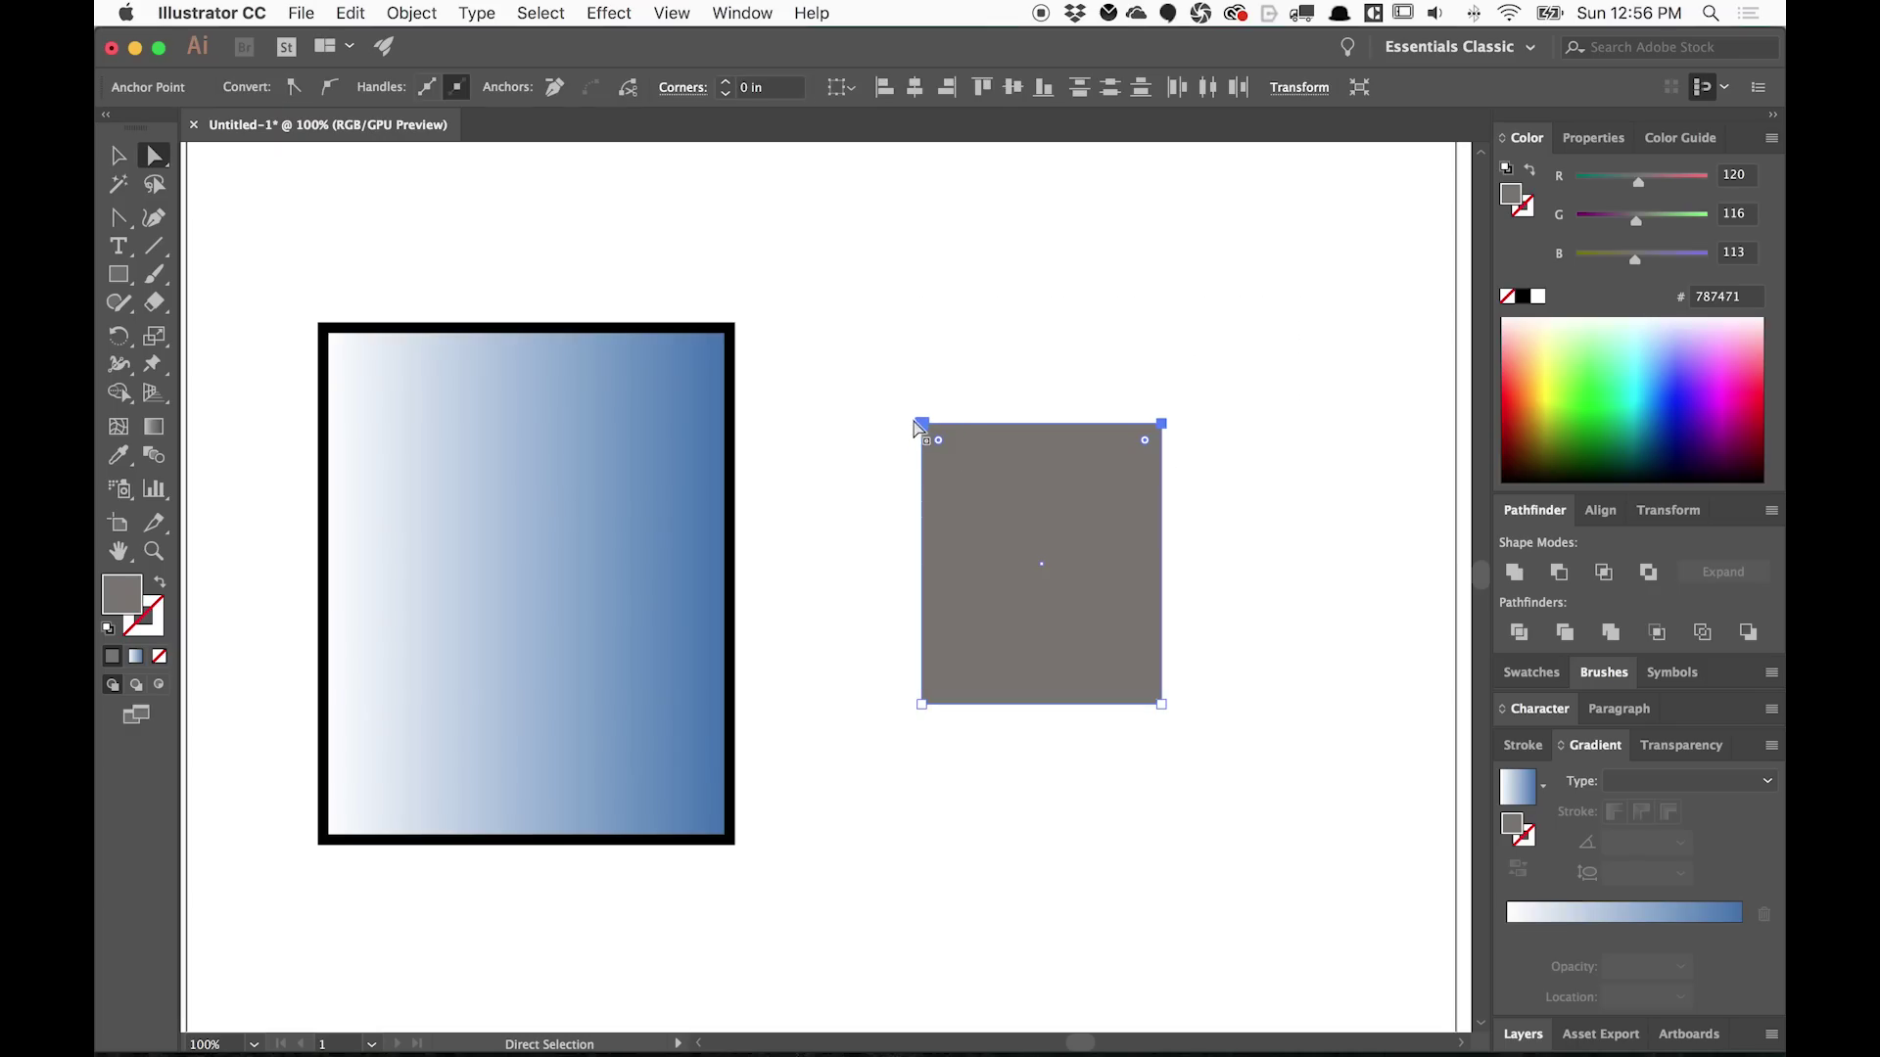
drag(918, 428, 860, 329)
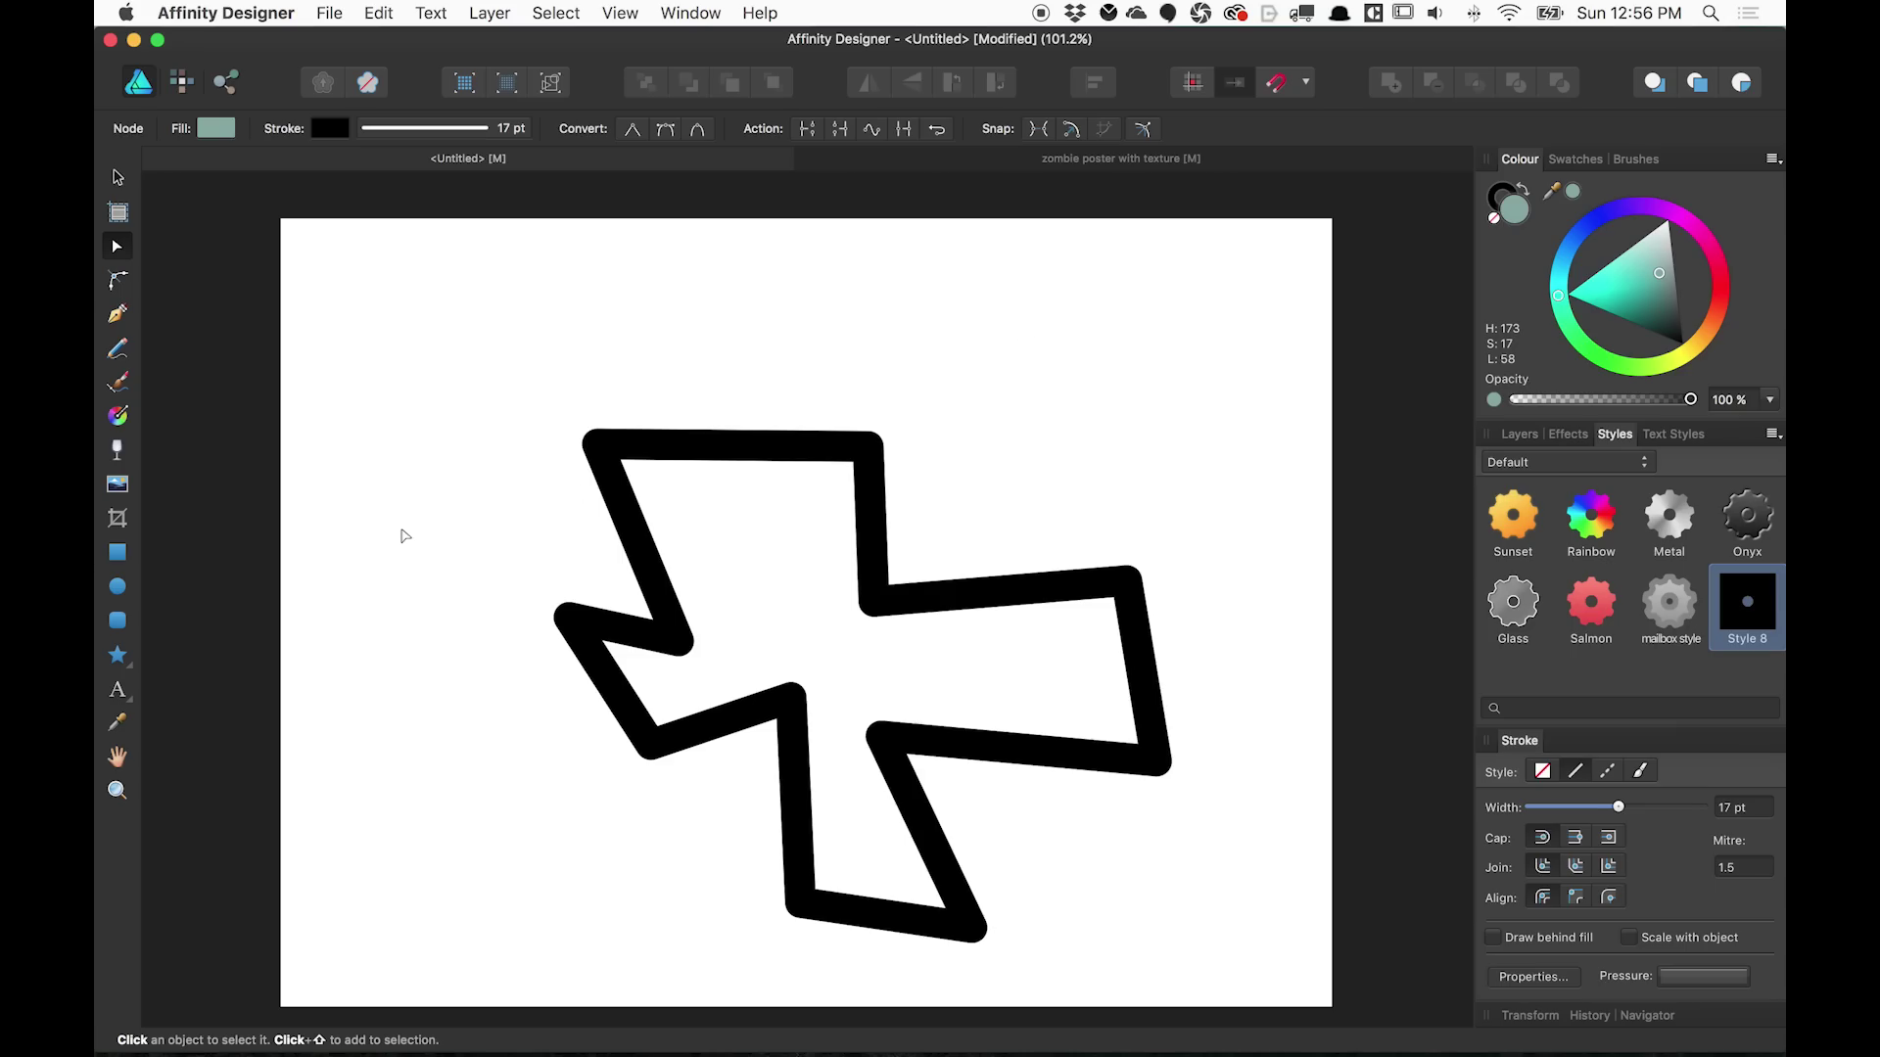
Select the cross's upper-right arm nodes and drag them up and to the right
click(874, 481)
mouse_move(1231, 317)
mouse_down()
mouse_move(804, 736)
mouse_move(721, 760)
mouse_up()
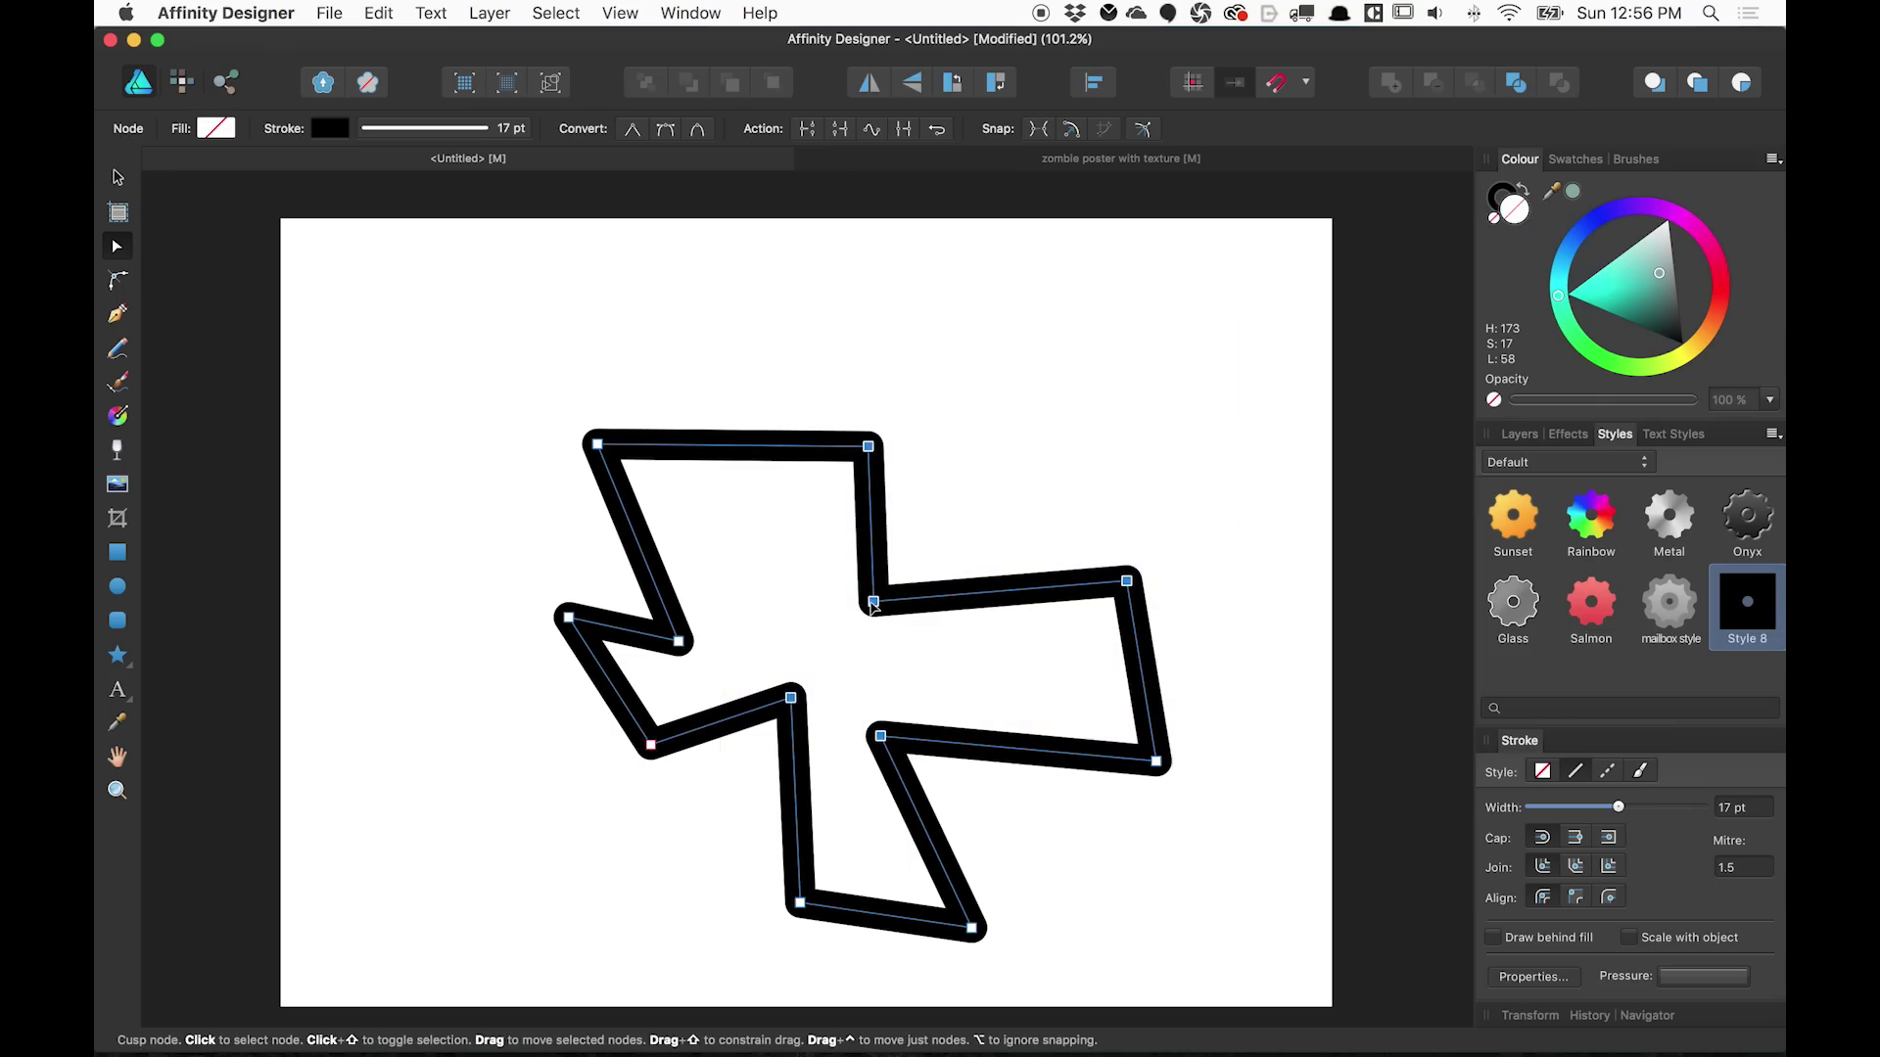
drag(870, 607, 961, 485)
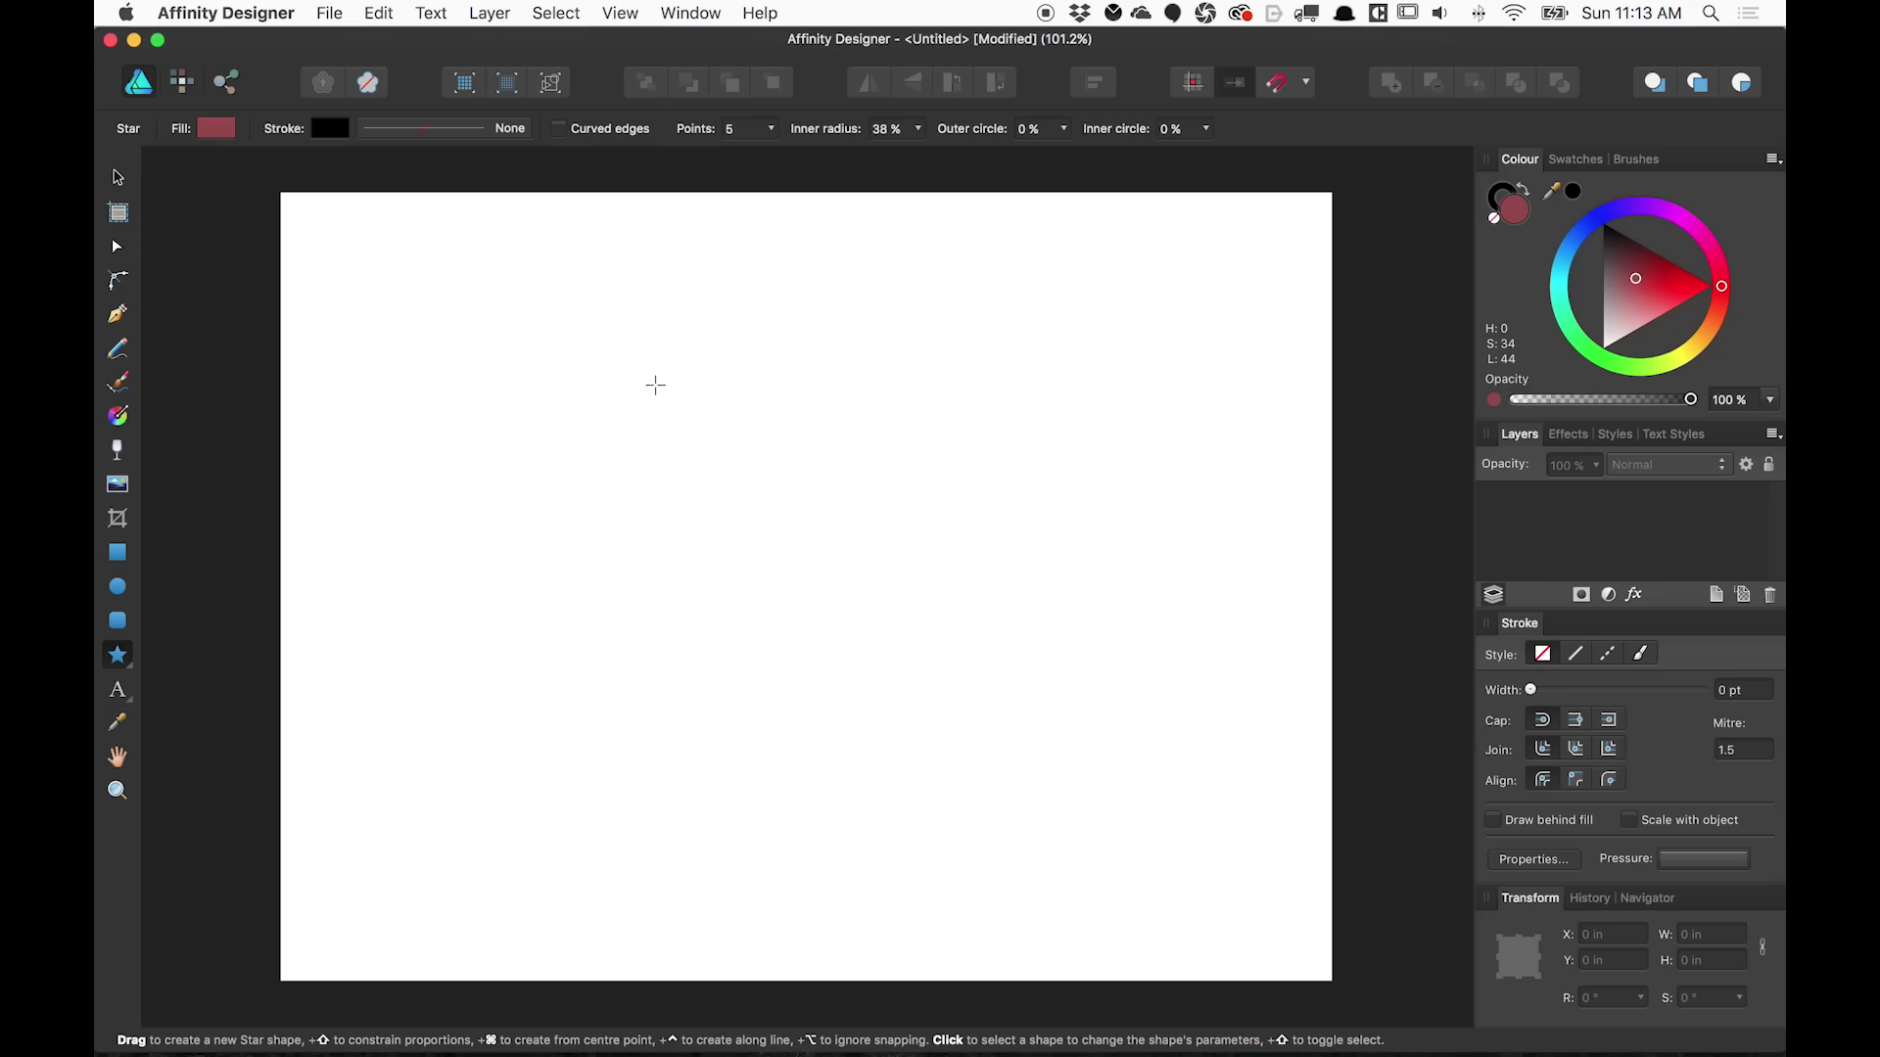
Drag out a dark red five-point star, then adjust it to 52% inner radius with rounded tips
drag(623, 346, 1083, 779)
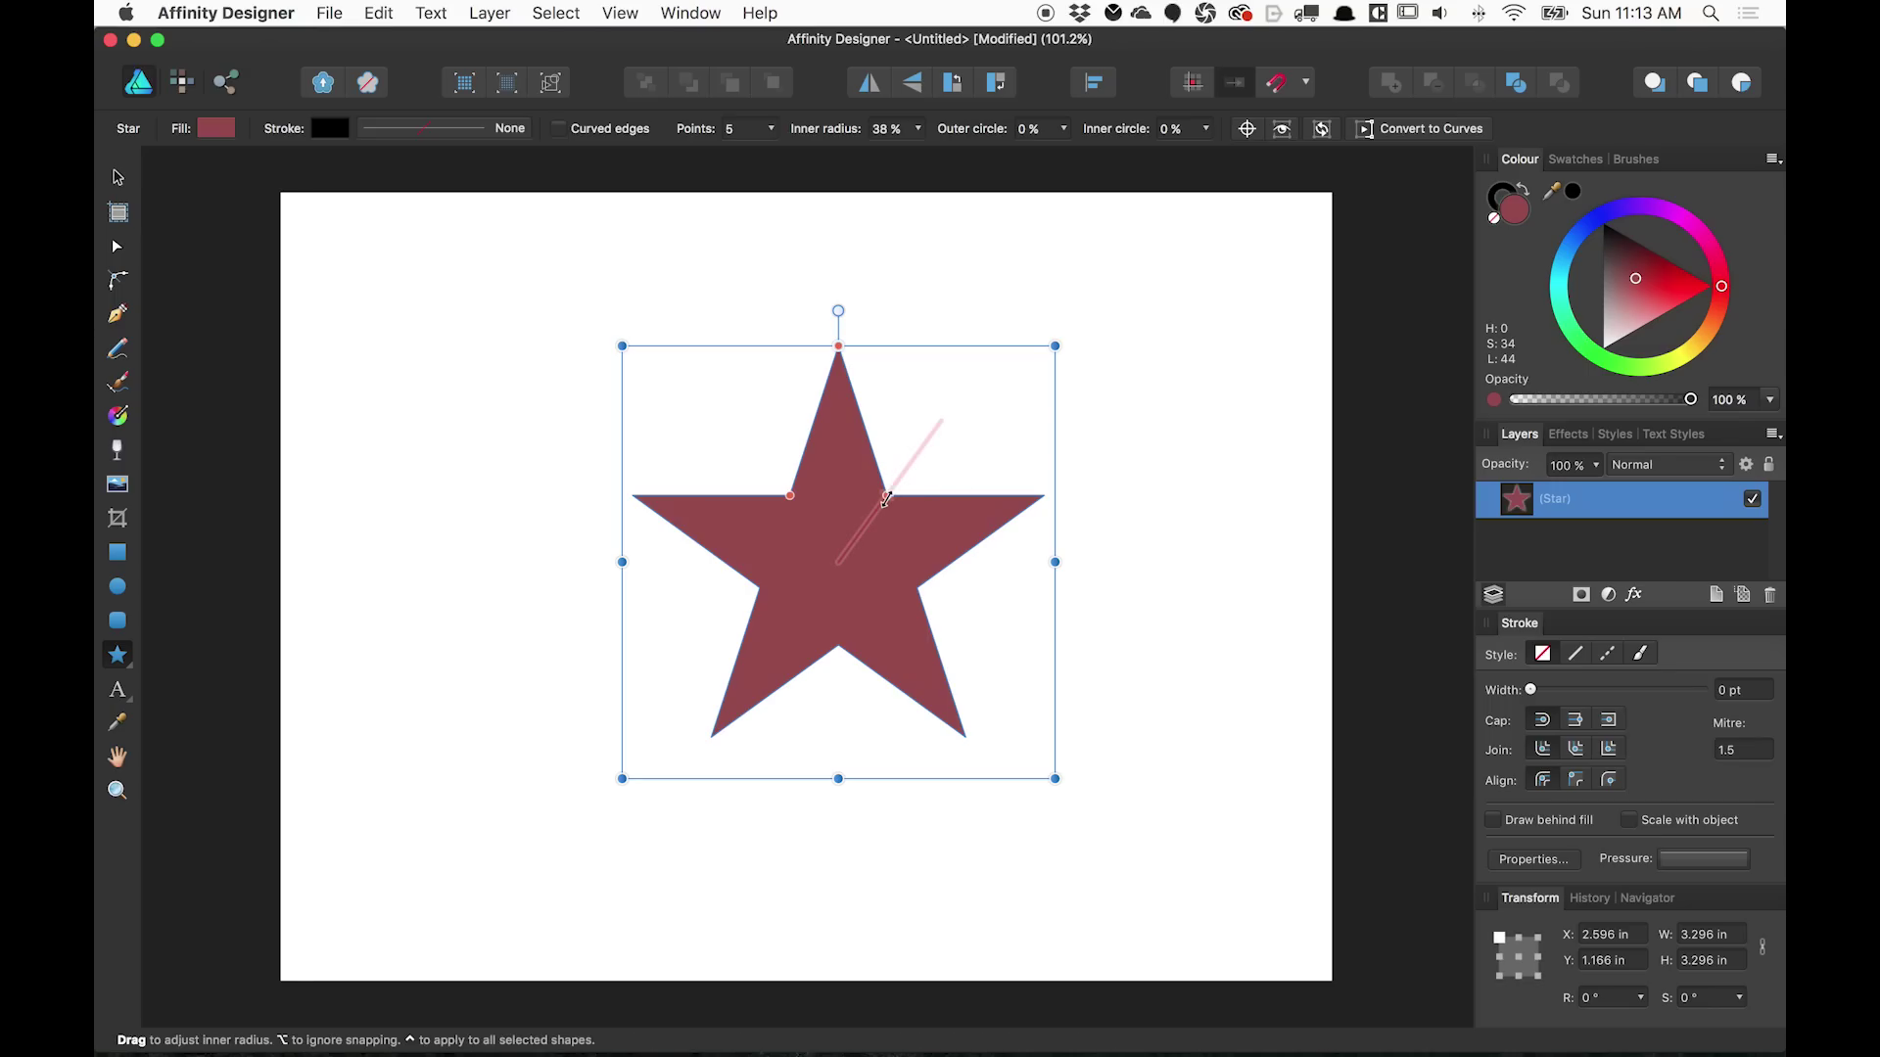
mouse_move(885, 500)
mouse_down()
mouse_move(948, 437)
mouse_move(878, 526)
mouse_move(843, 524)
mouse_move(889, 468)
mouse_up()
drag(840, 345, 837, 409)
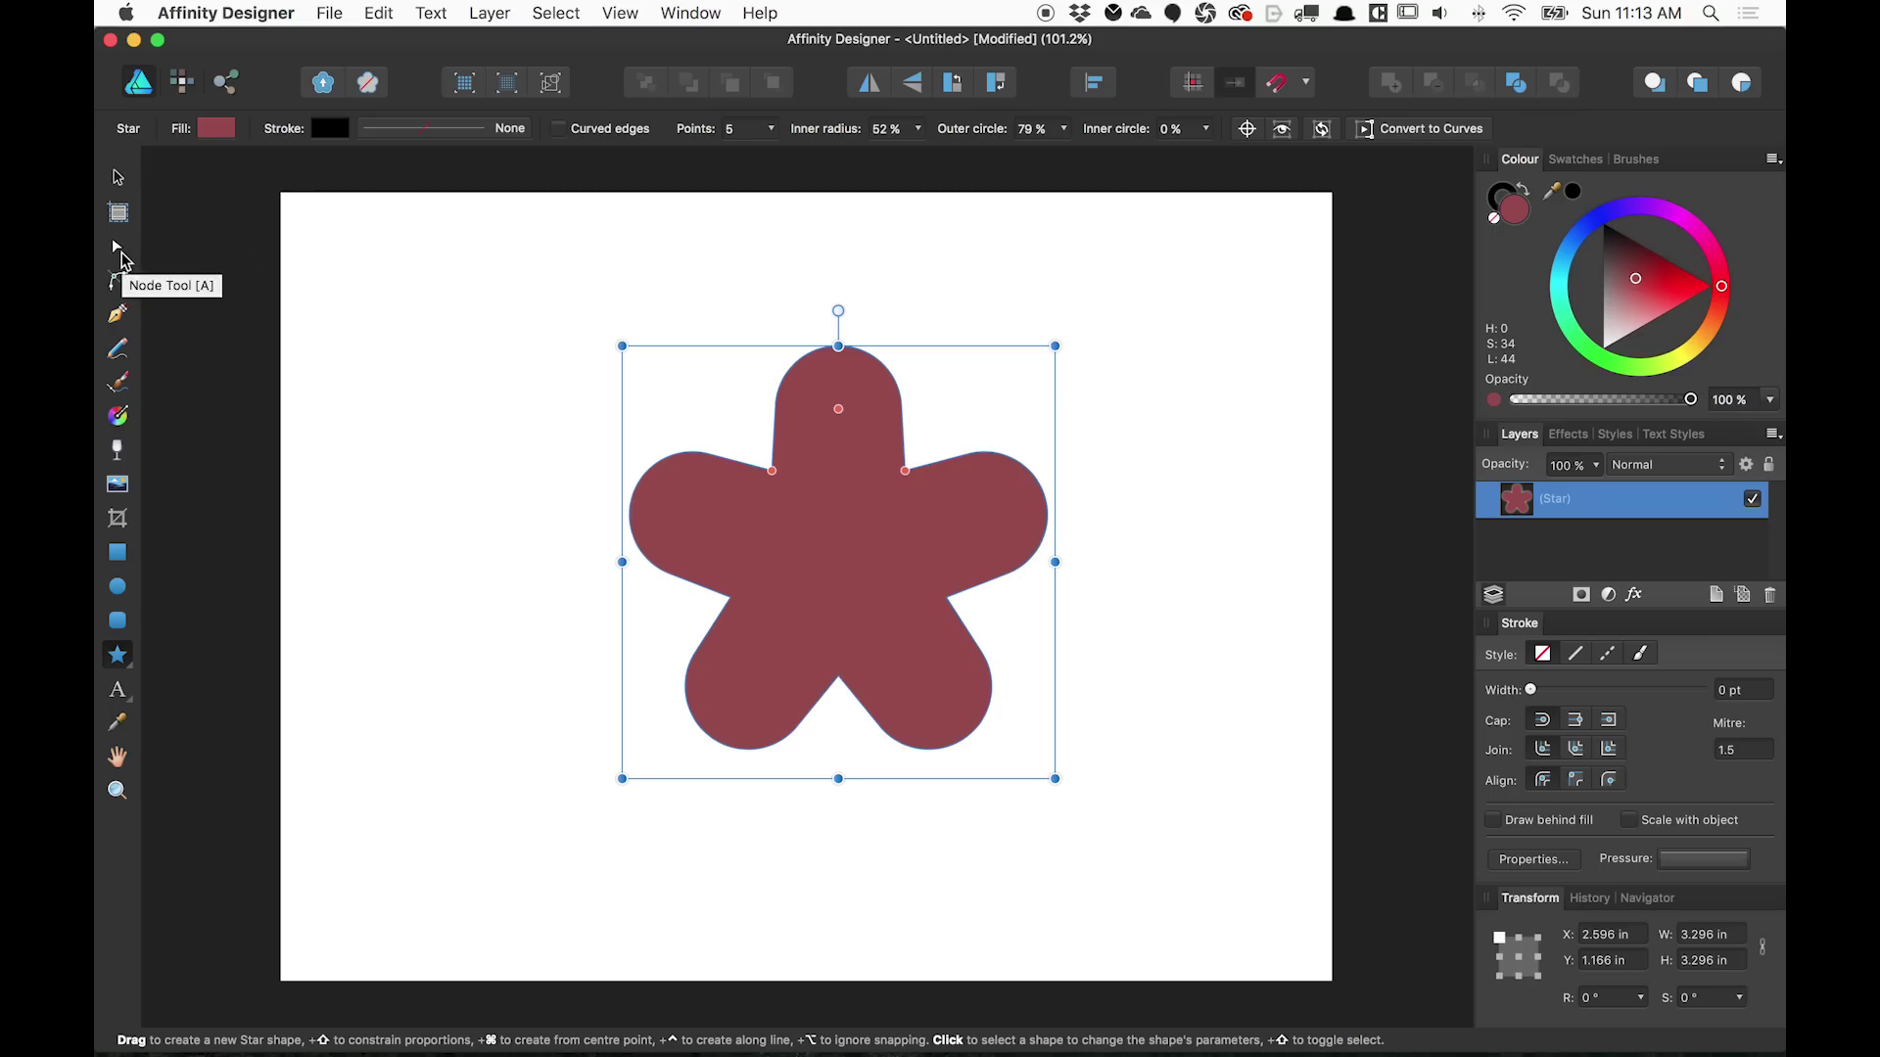
click(121, 256)
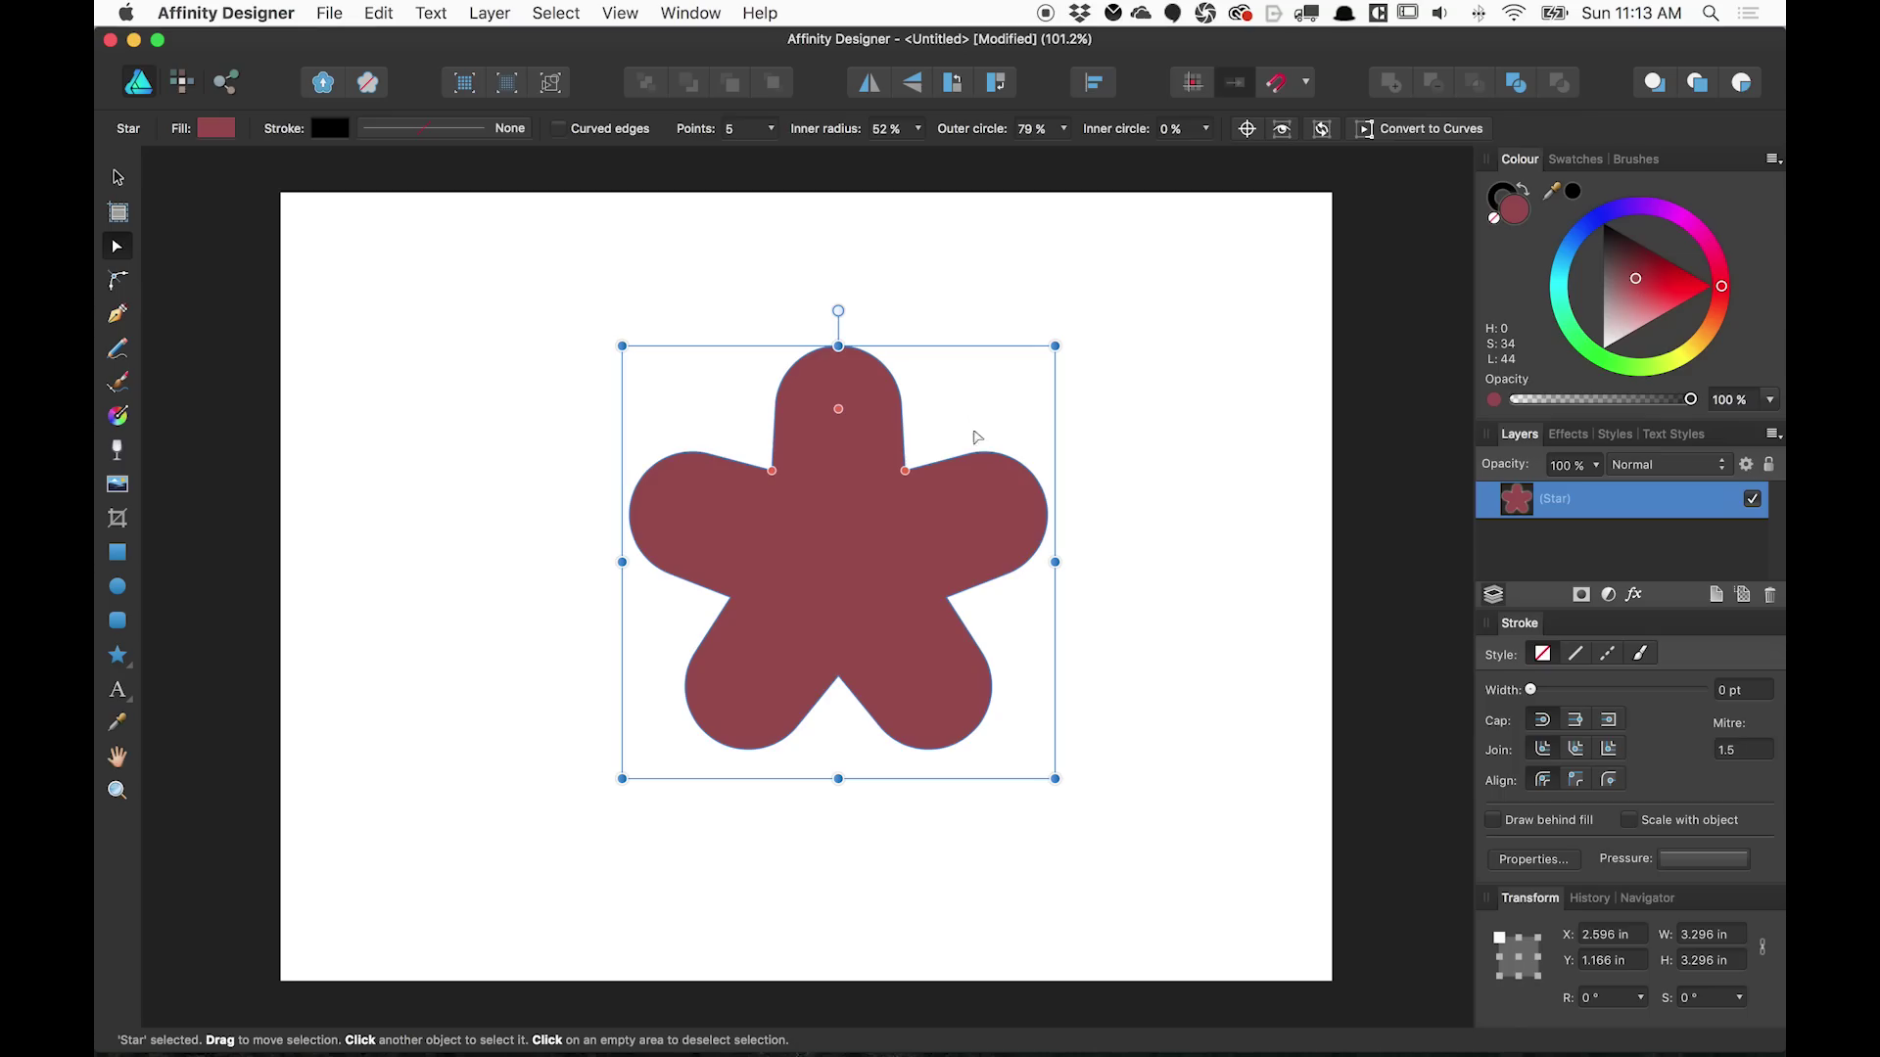
Convert the star to curves and pull its top petal up into a tall pointed shape
right_click(937, 520)
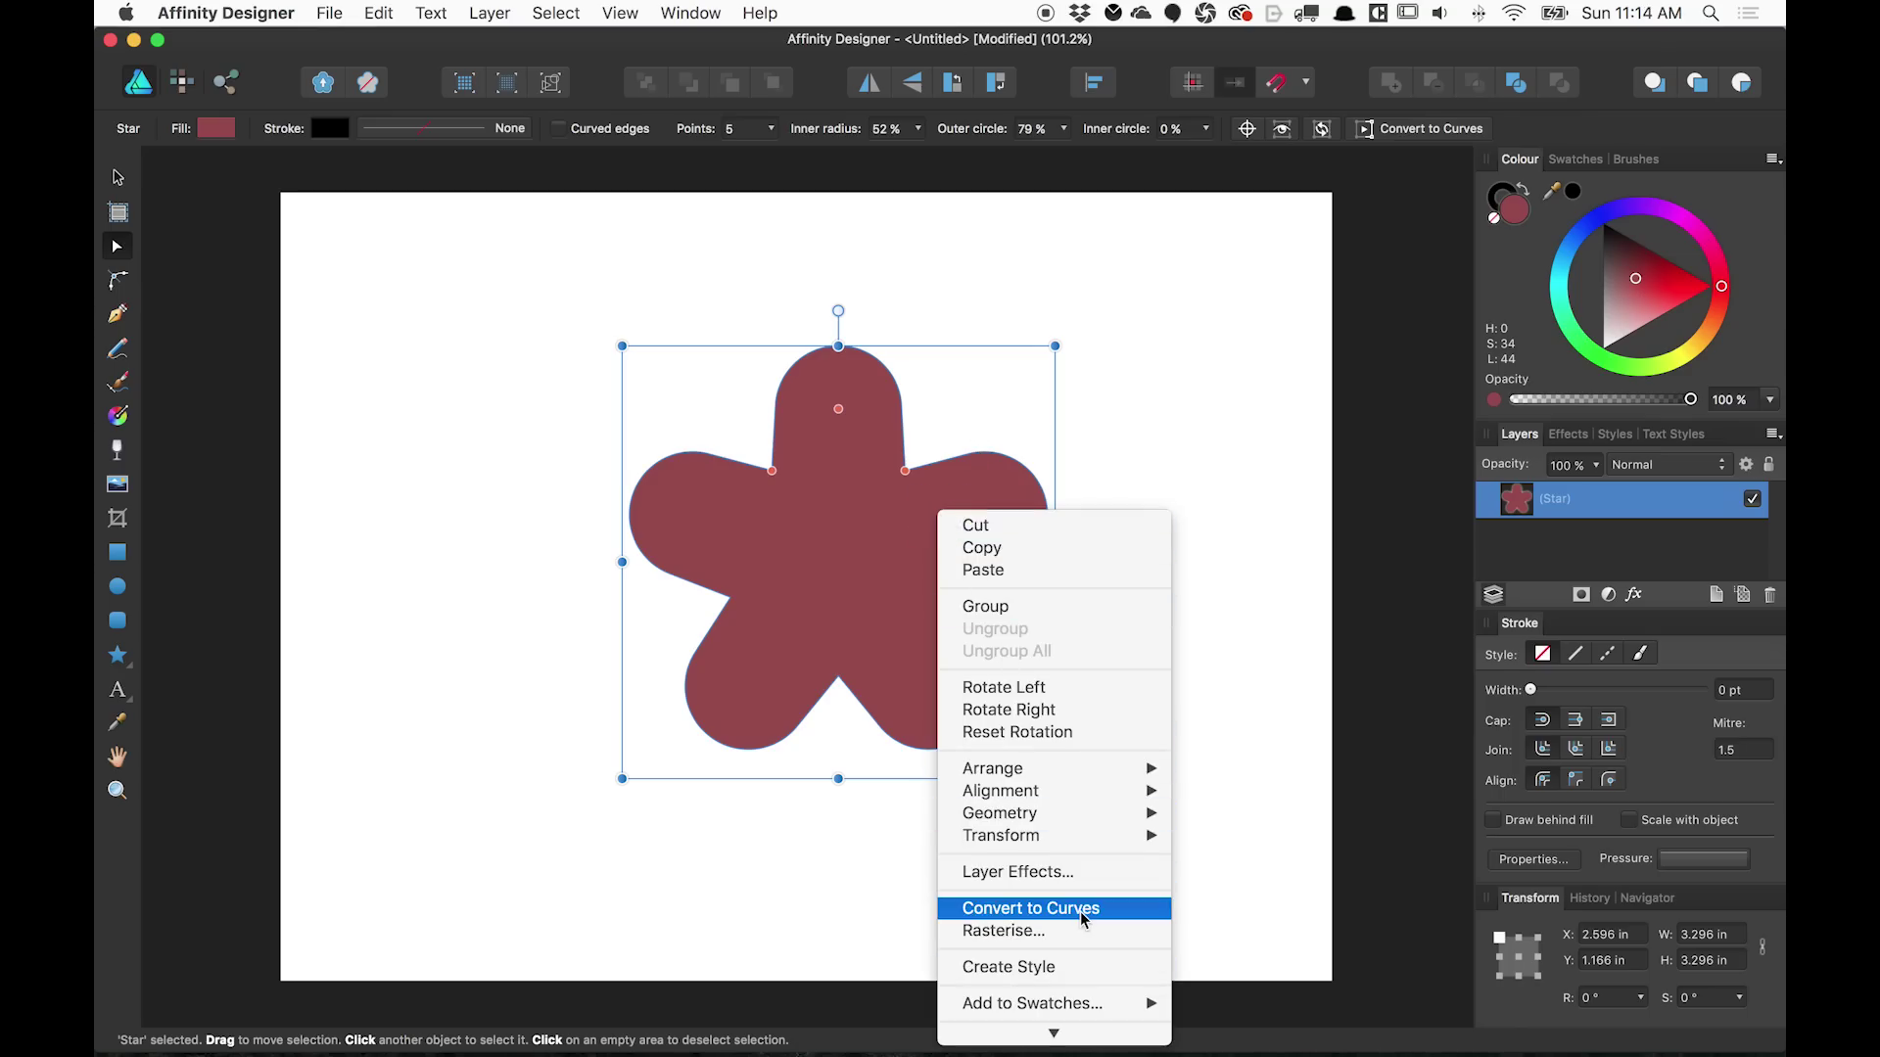
click(852, 529)
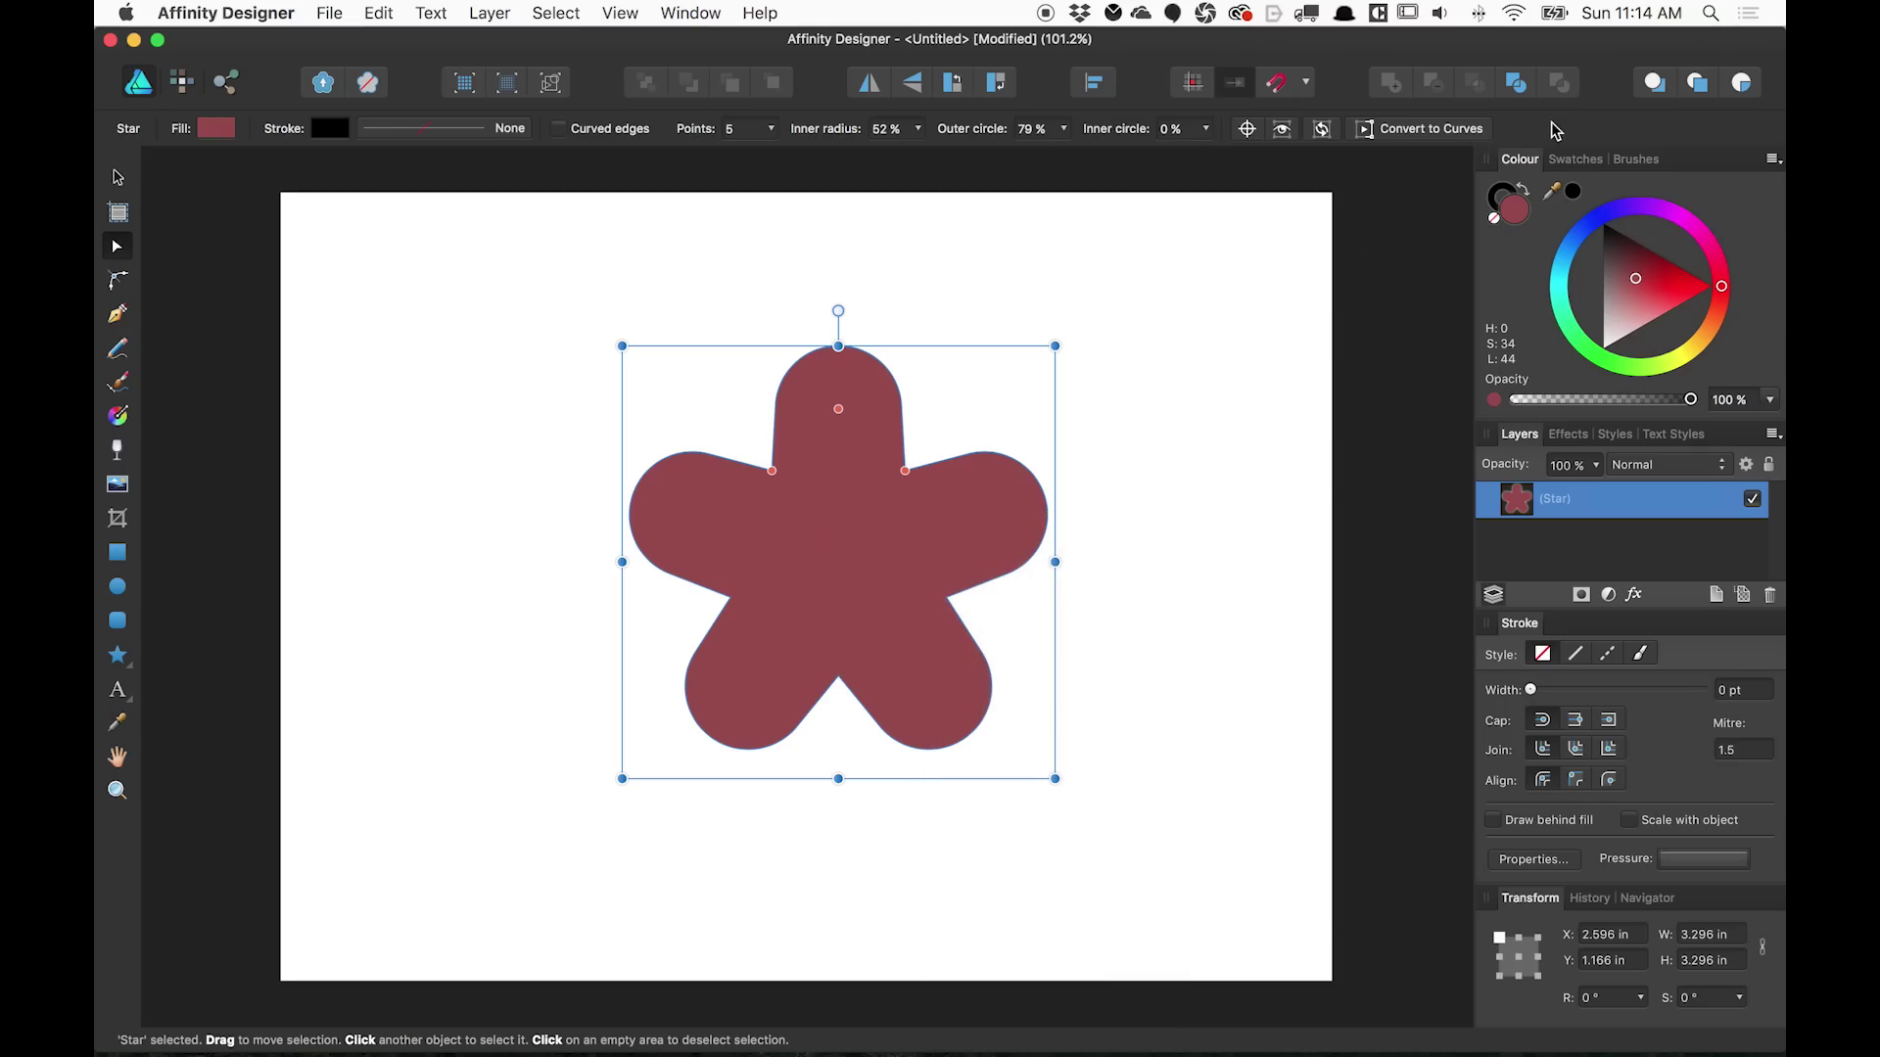
click(1439, 134)
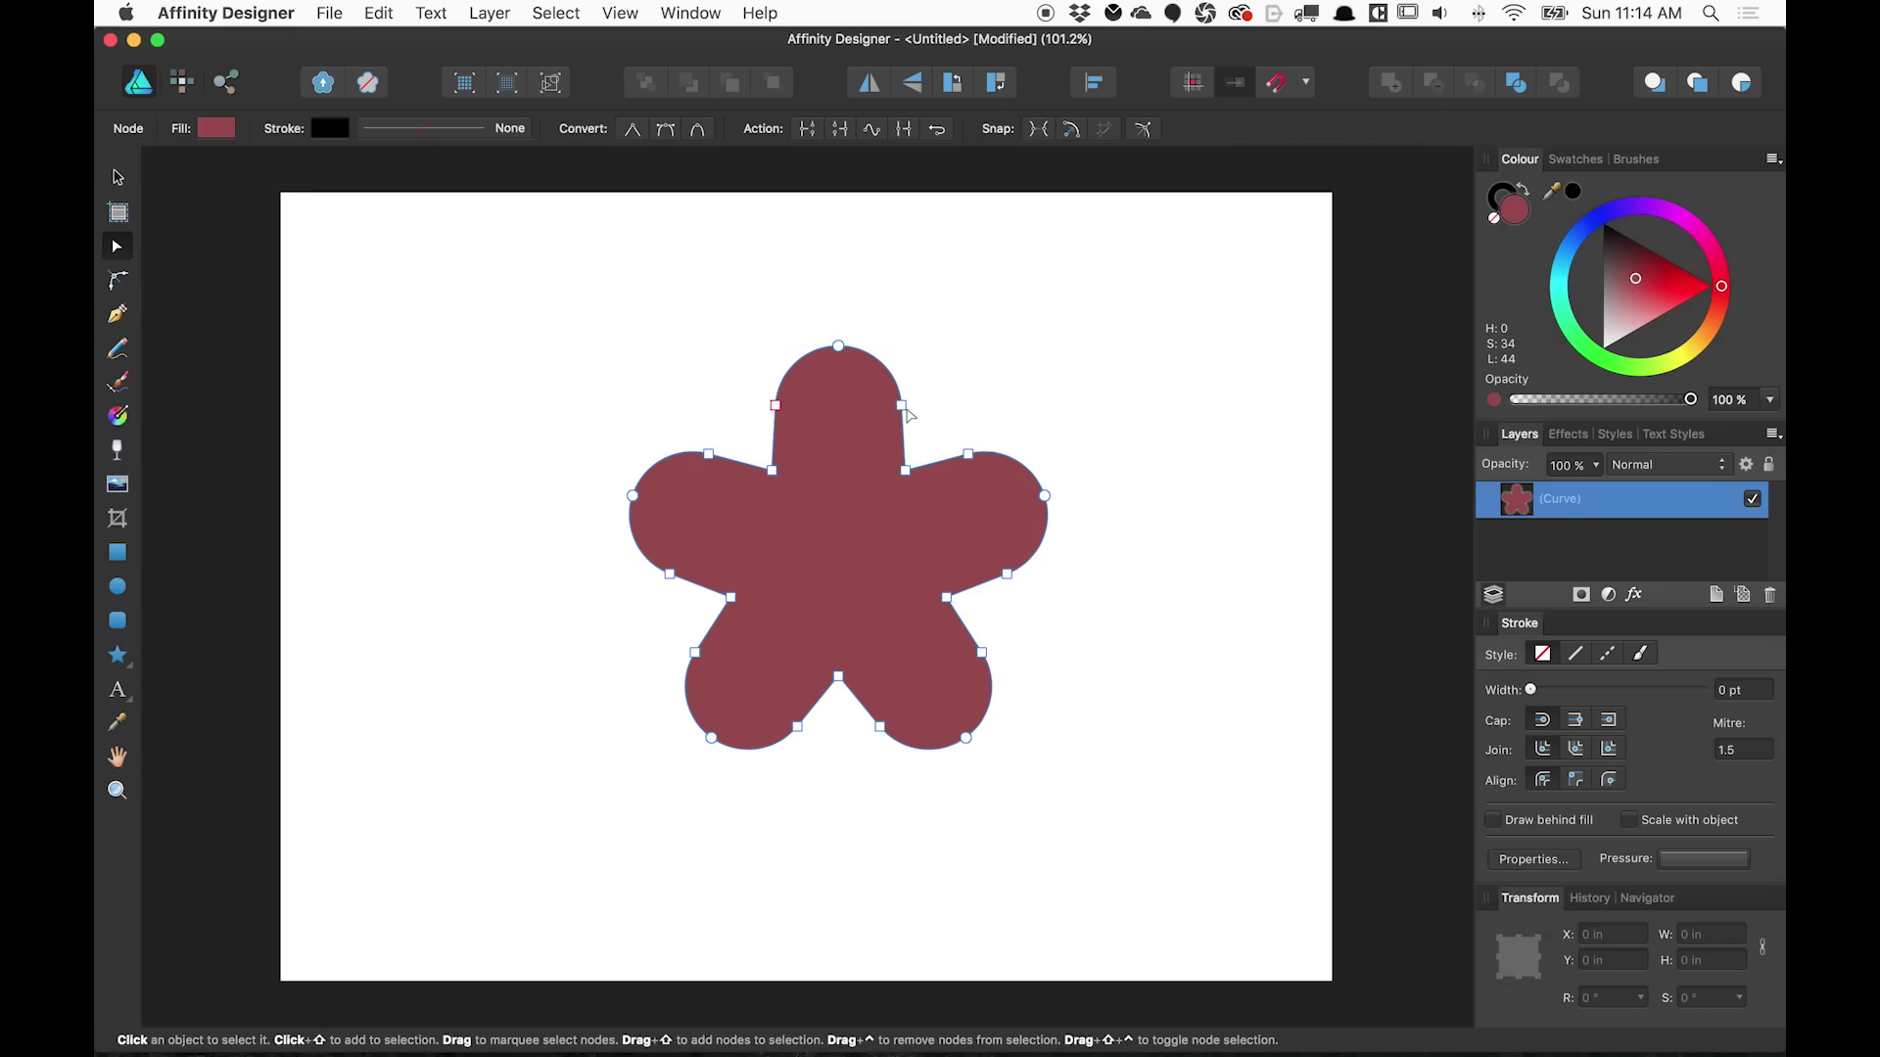
drag(902, 404, 1035, 340)
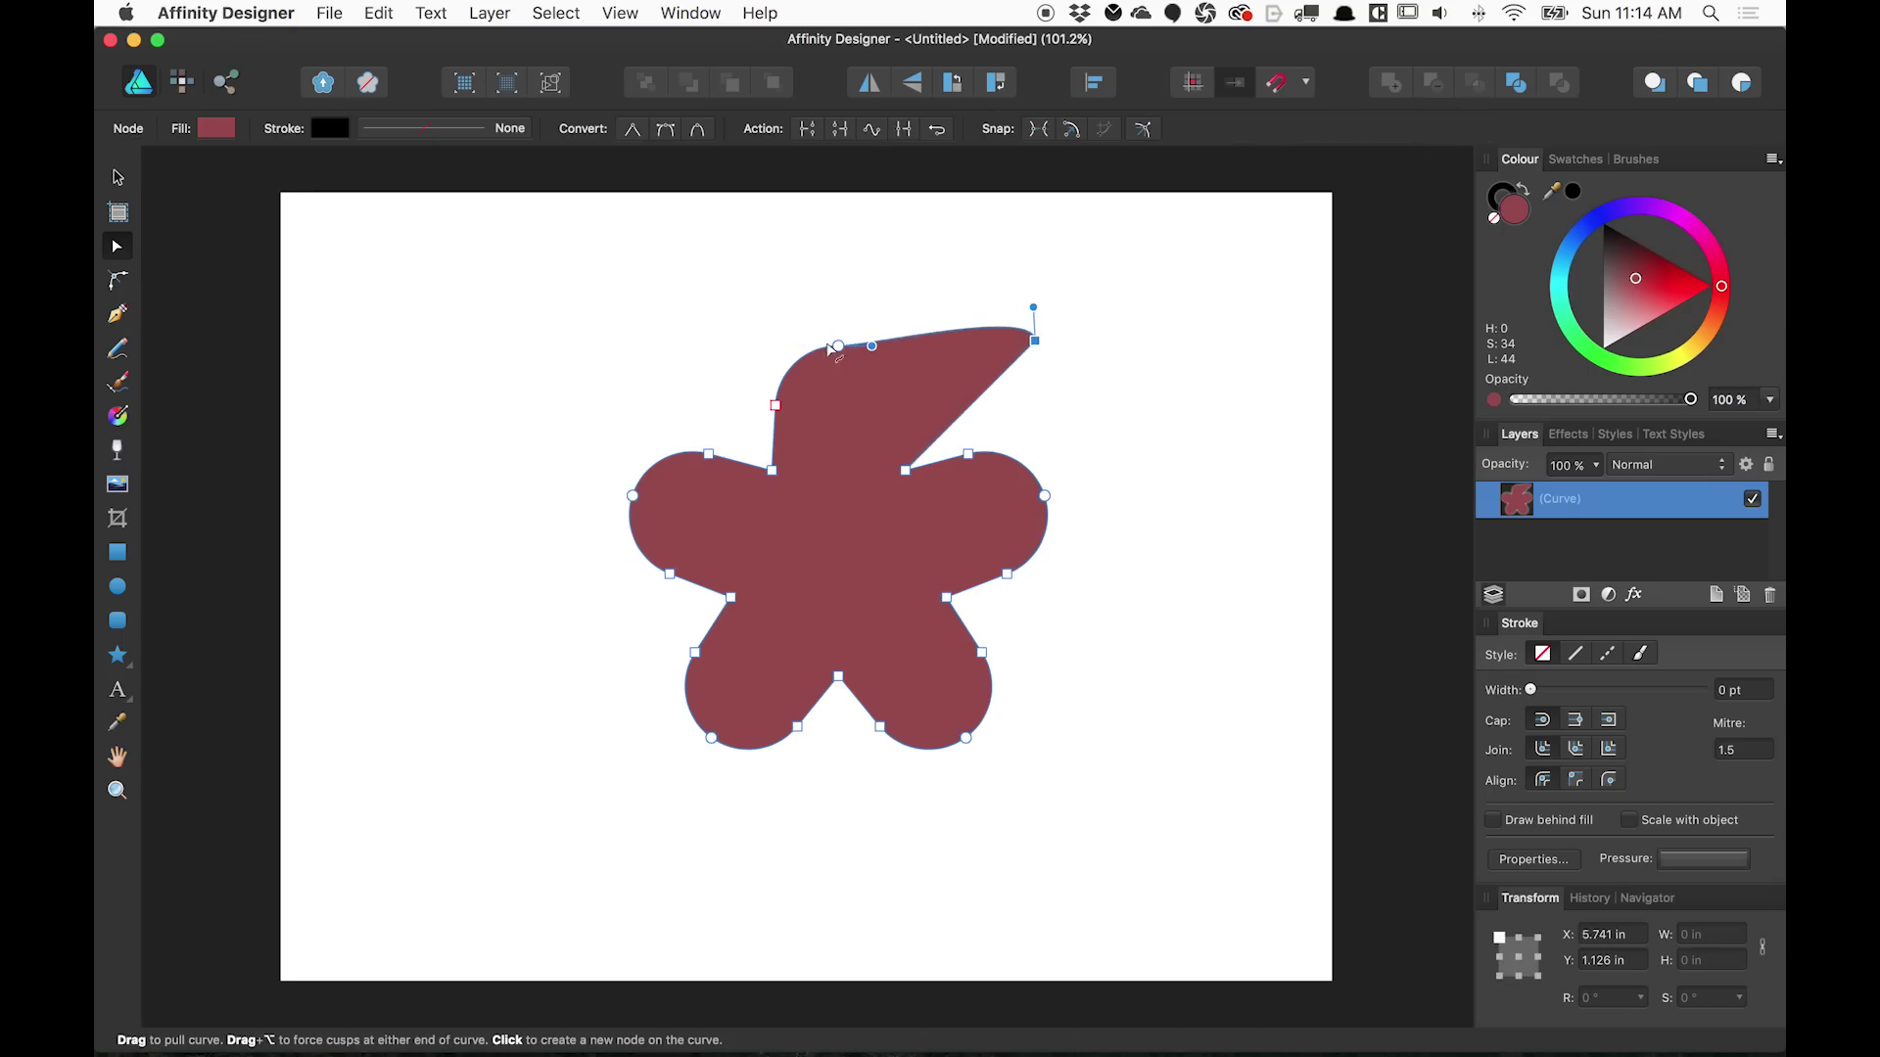
drag(825, 345, 786, 248)
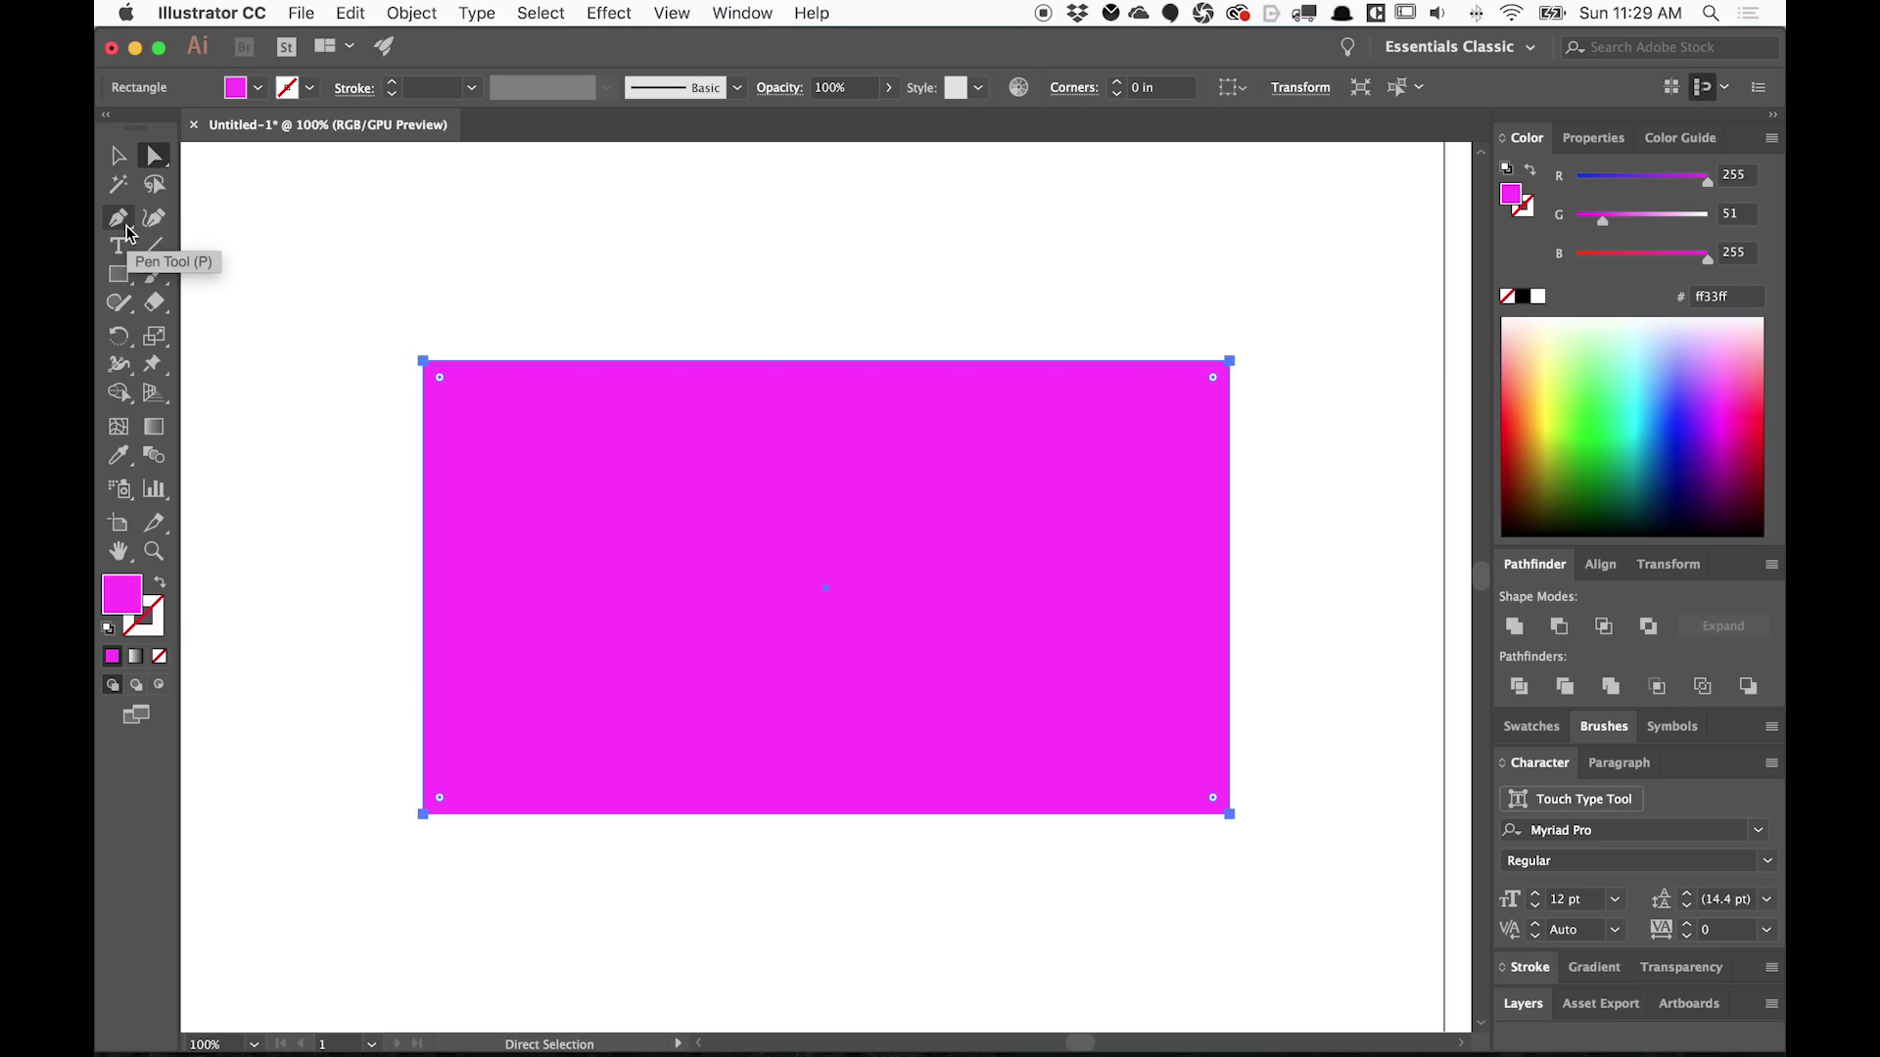
With the Anchor Point tool, bend the magenta rectangle's top-right corner and top edge, then return to Affinity Designer
click(130, 233)
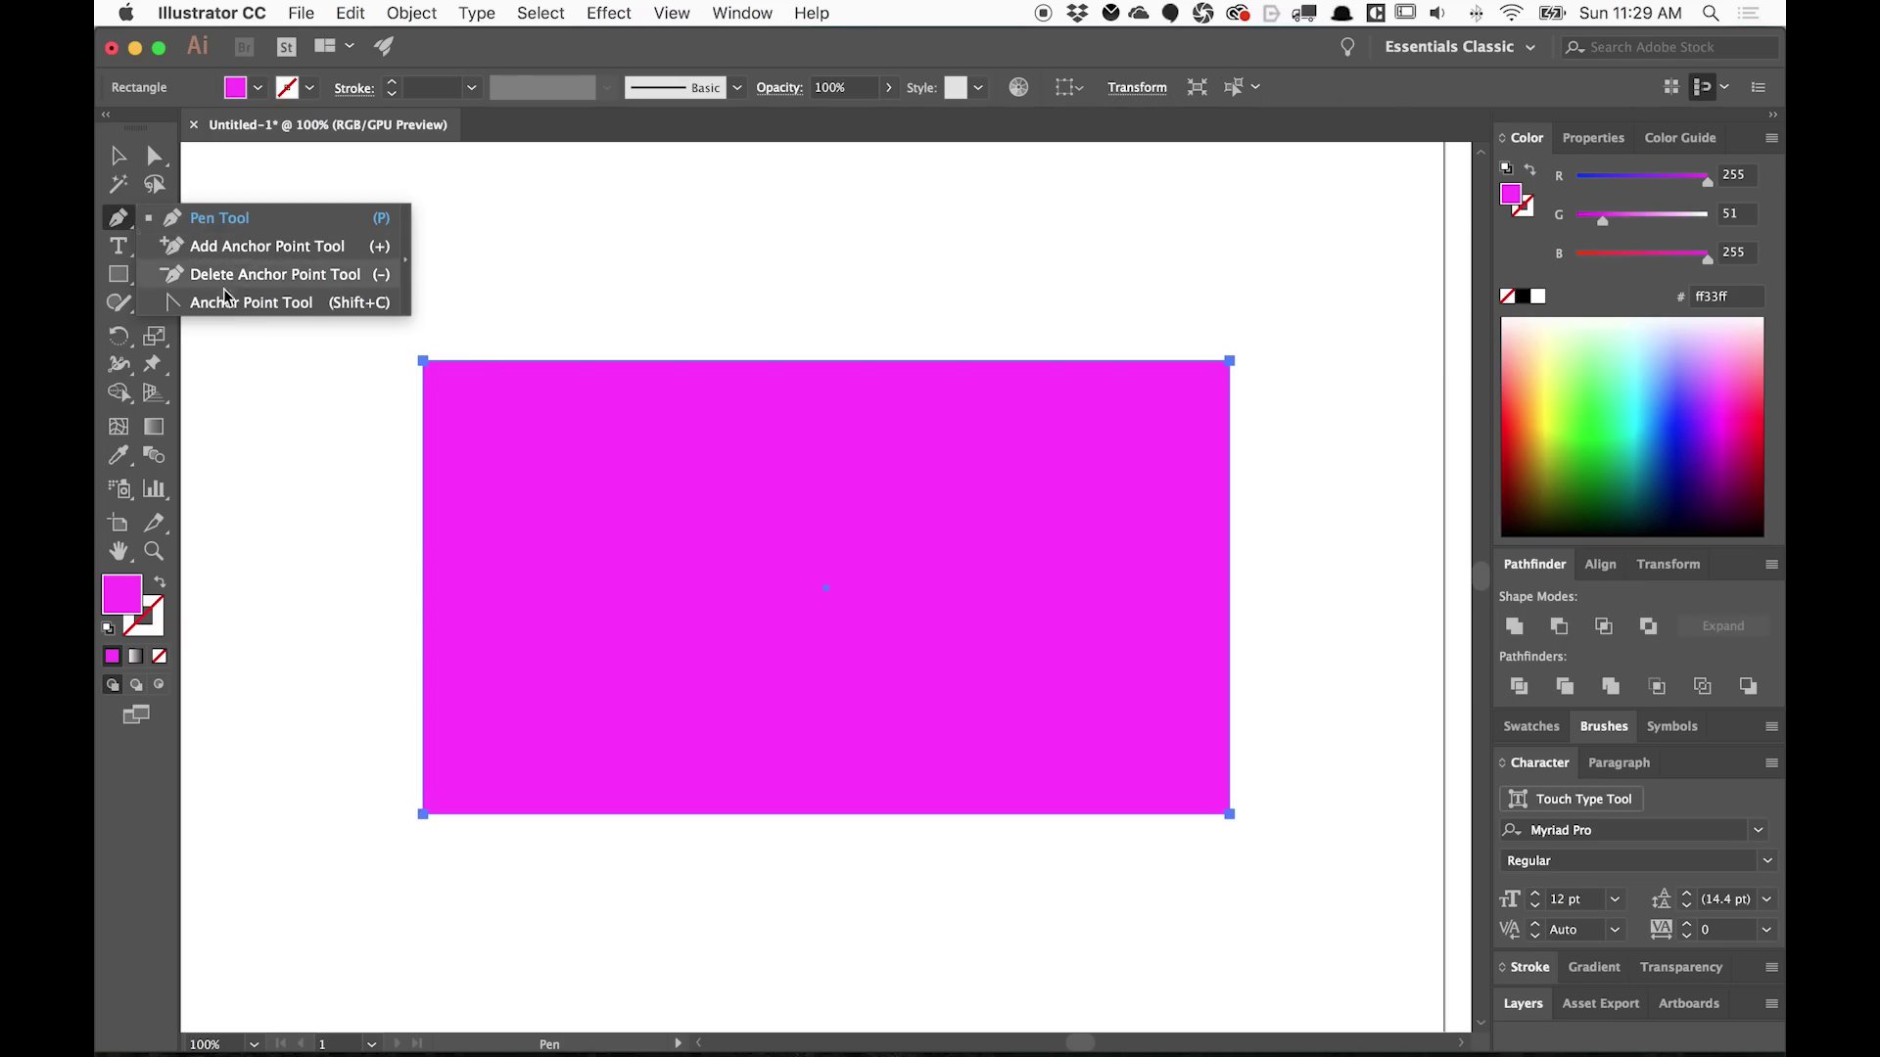
click(239, 311)
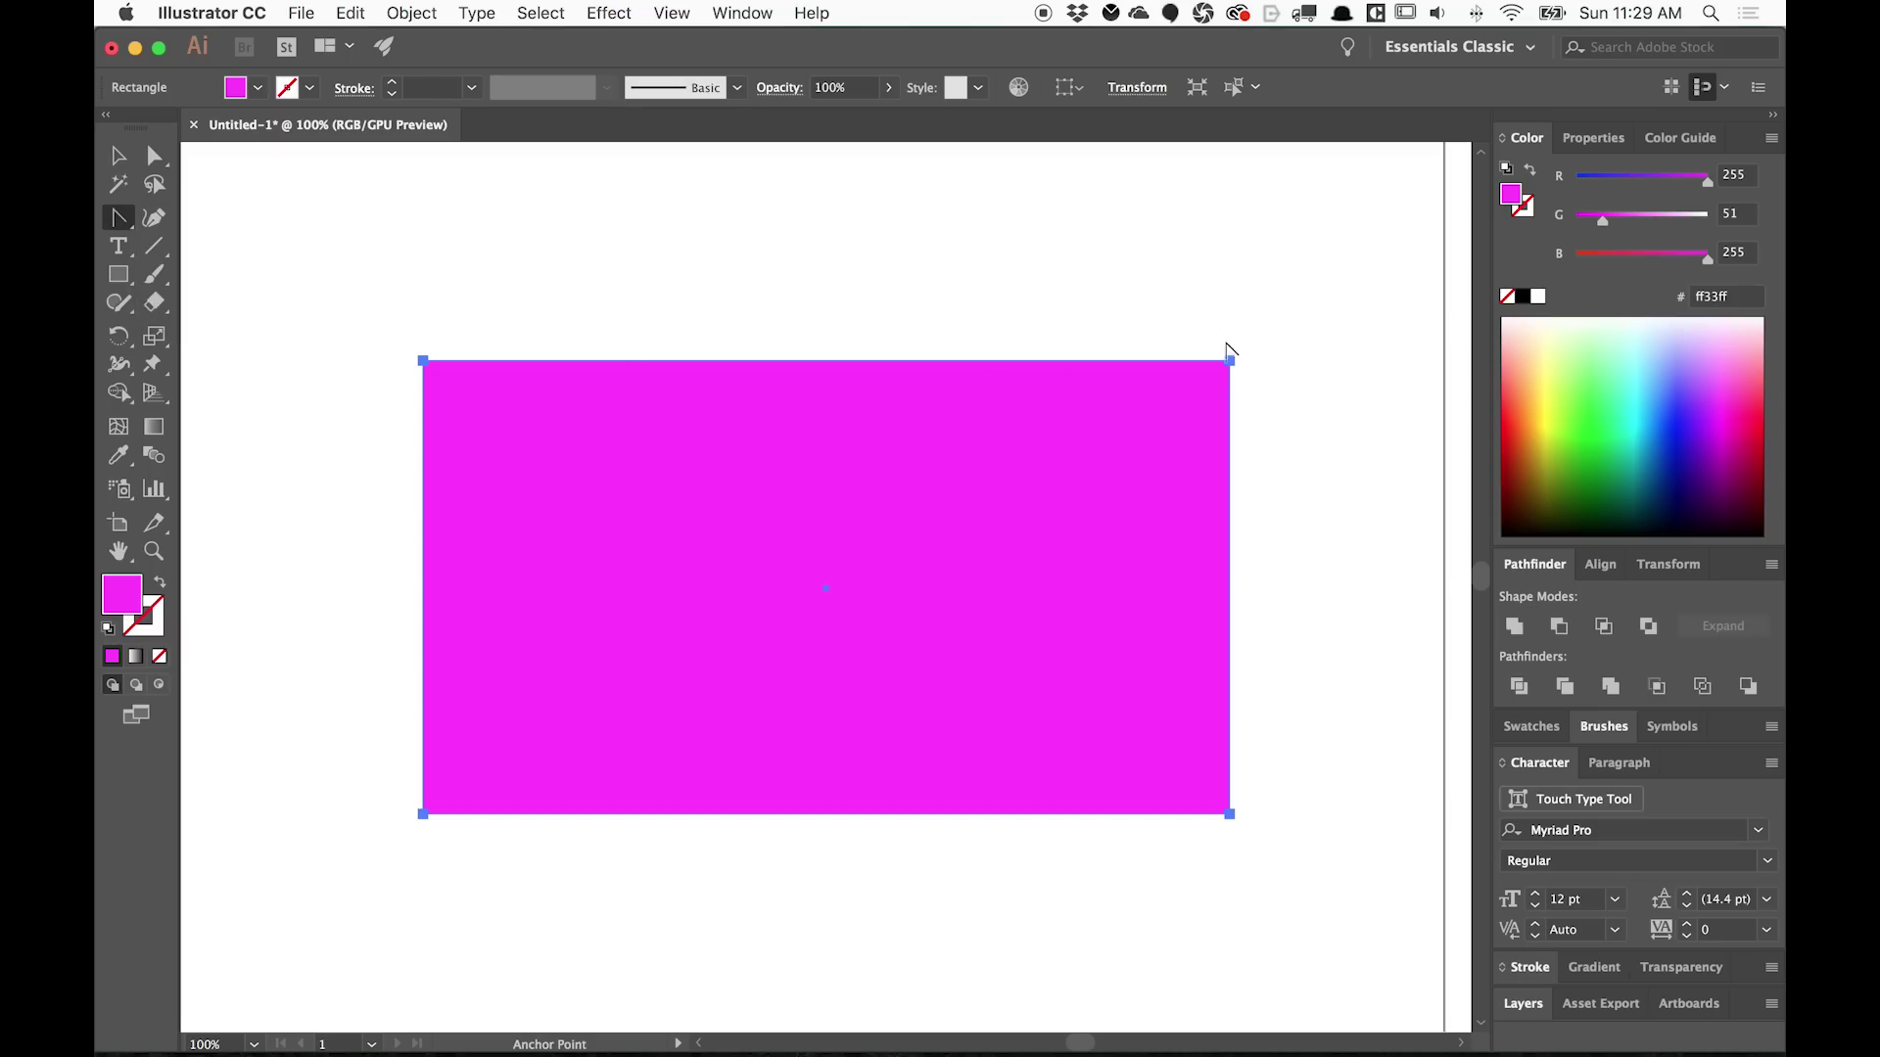
drag(1231, 362, 1338, 423)
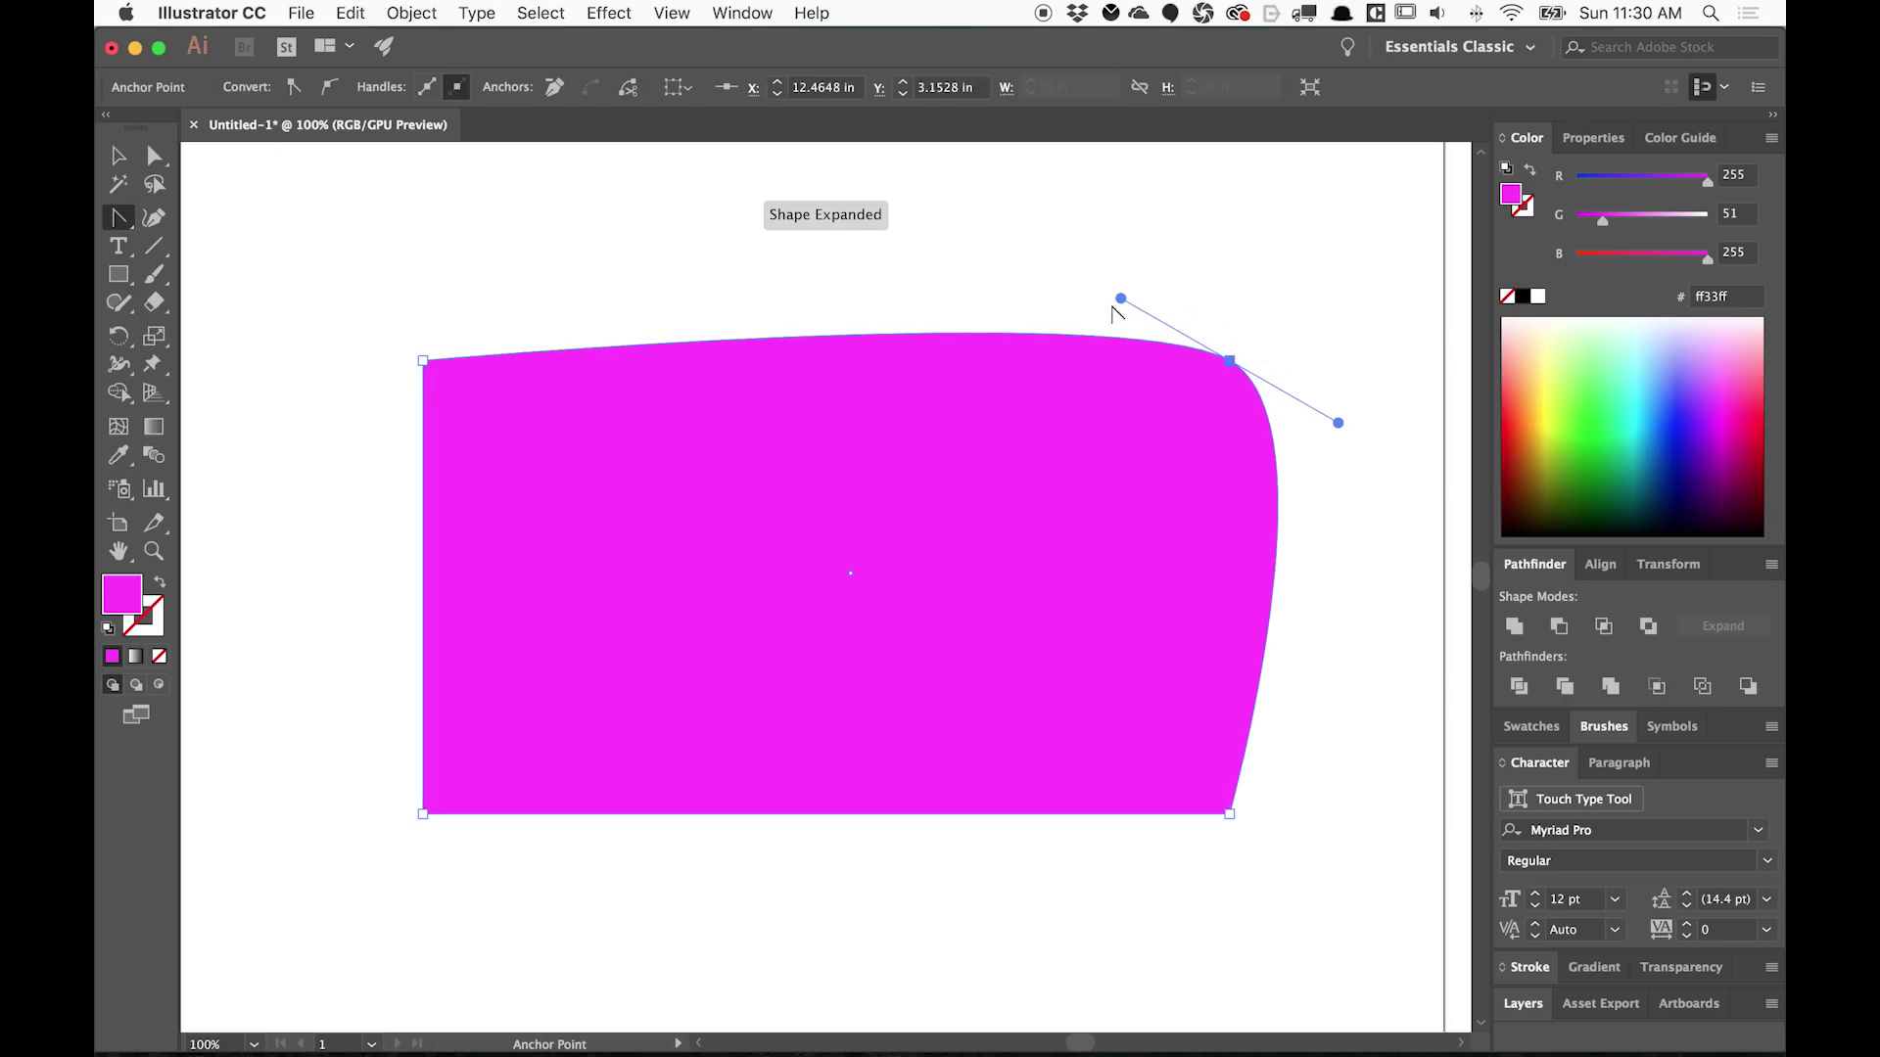
drag(1120, 296, 1111, 578)
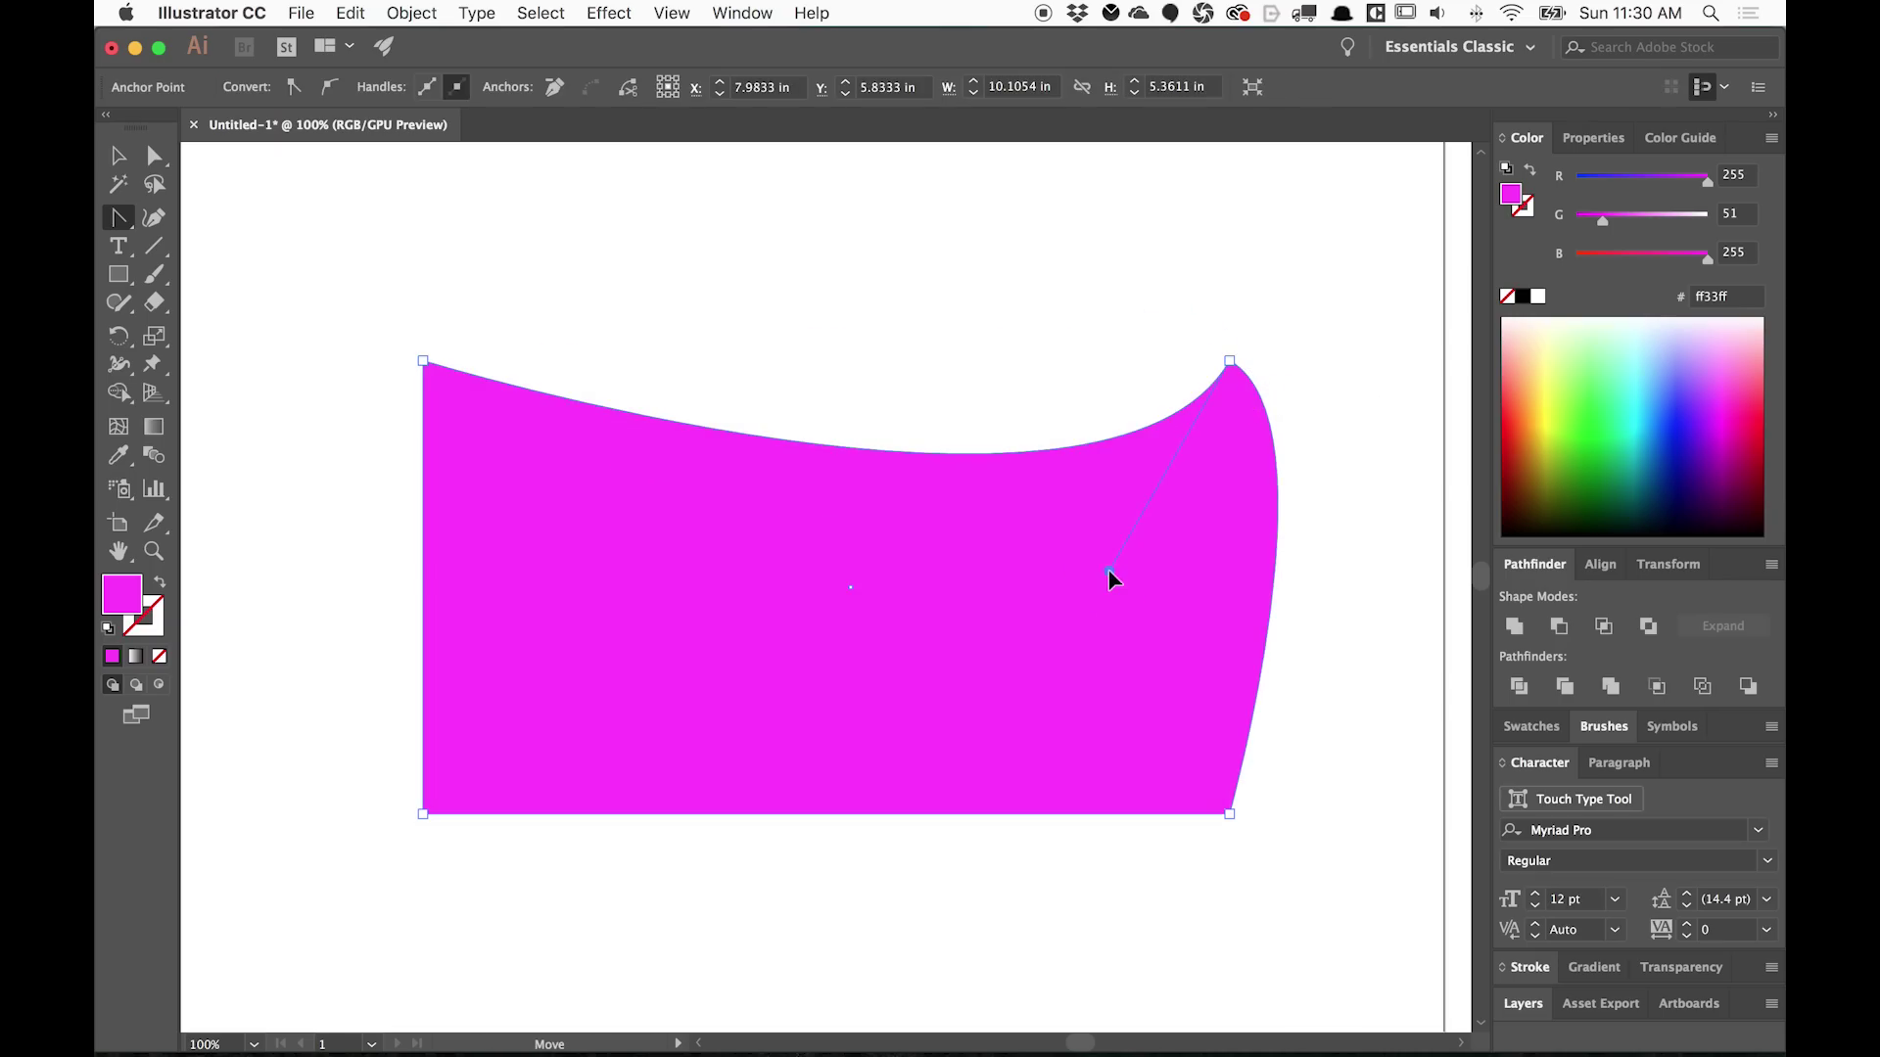
key(ctrl+Up)
click(806, 408)
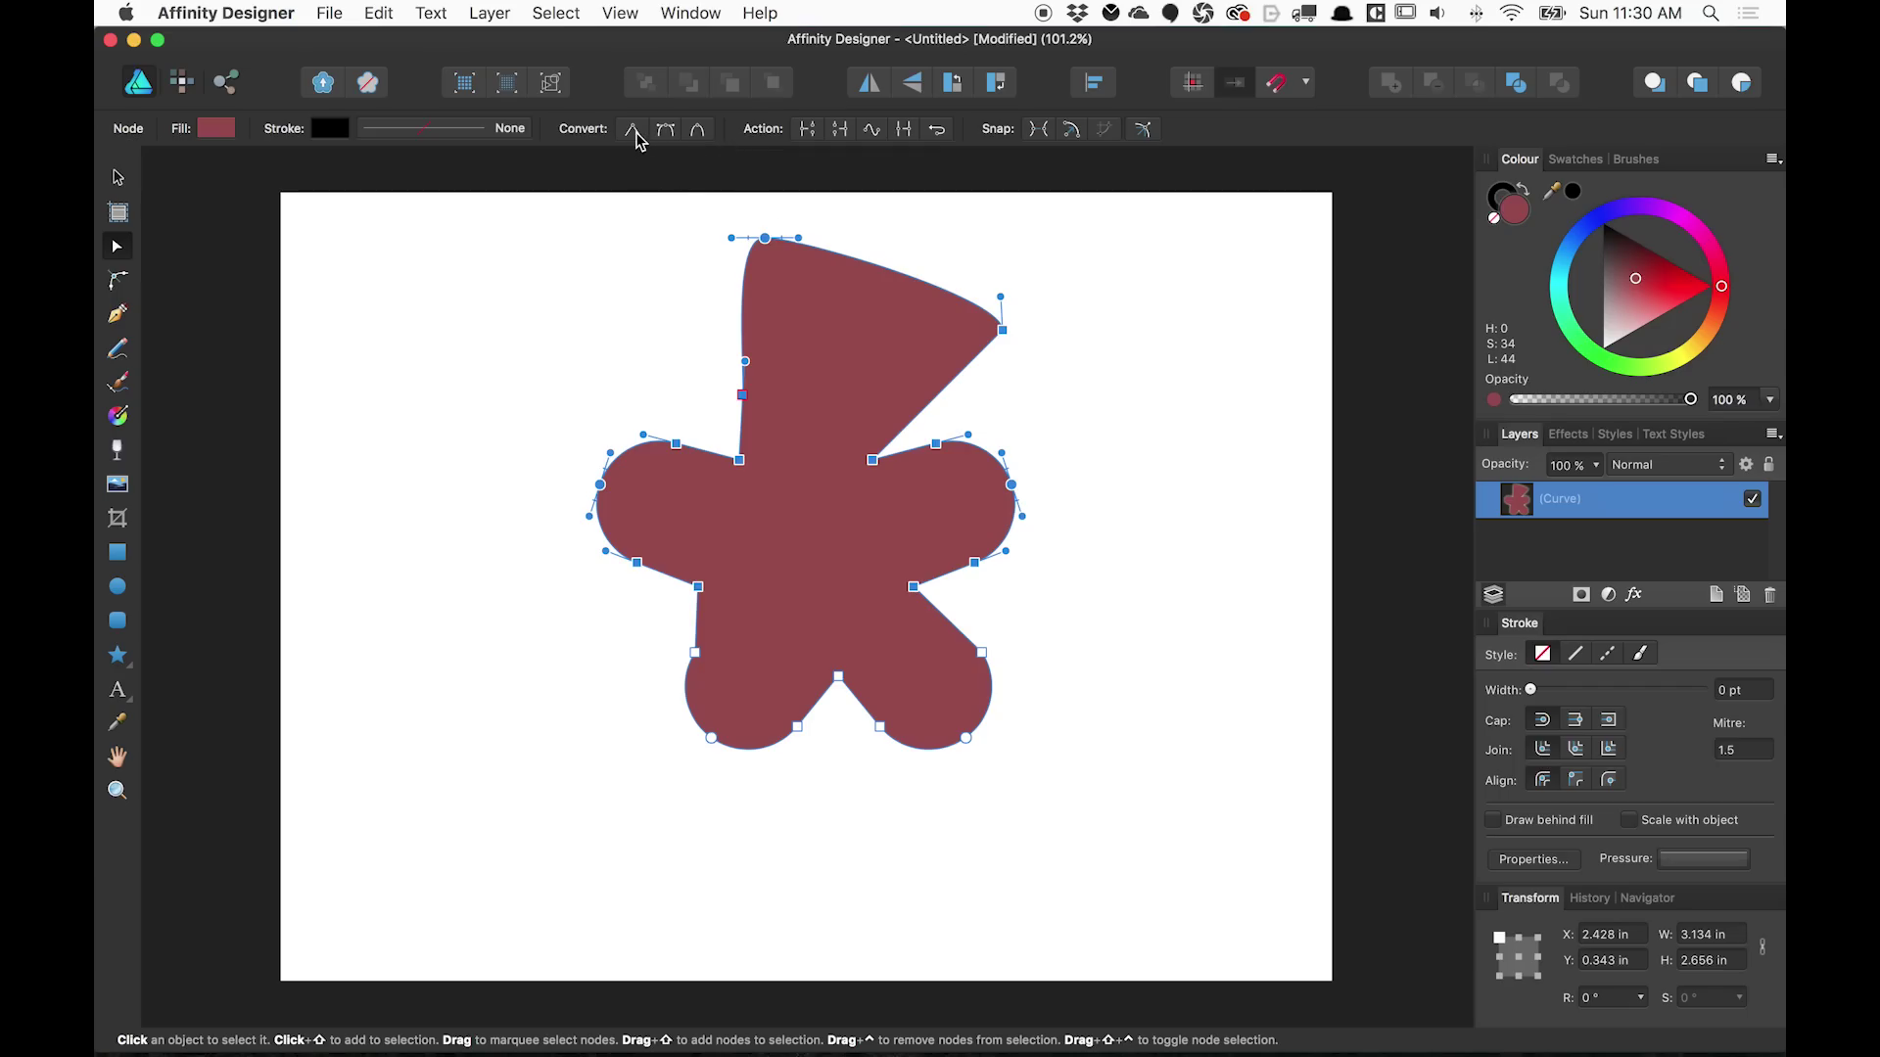
Adjust the blob's top curve and convert the selected nodes to sharp, then back to smooth
drag(799, 240, 842, 227)
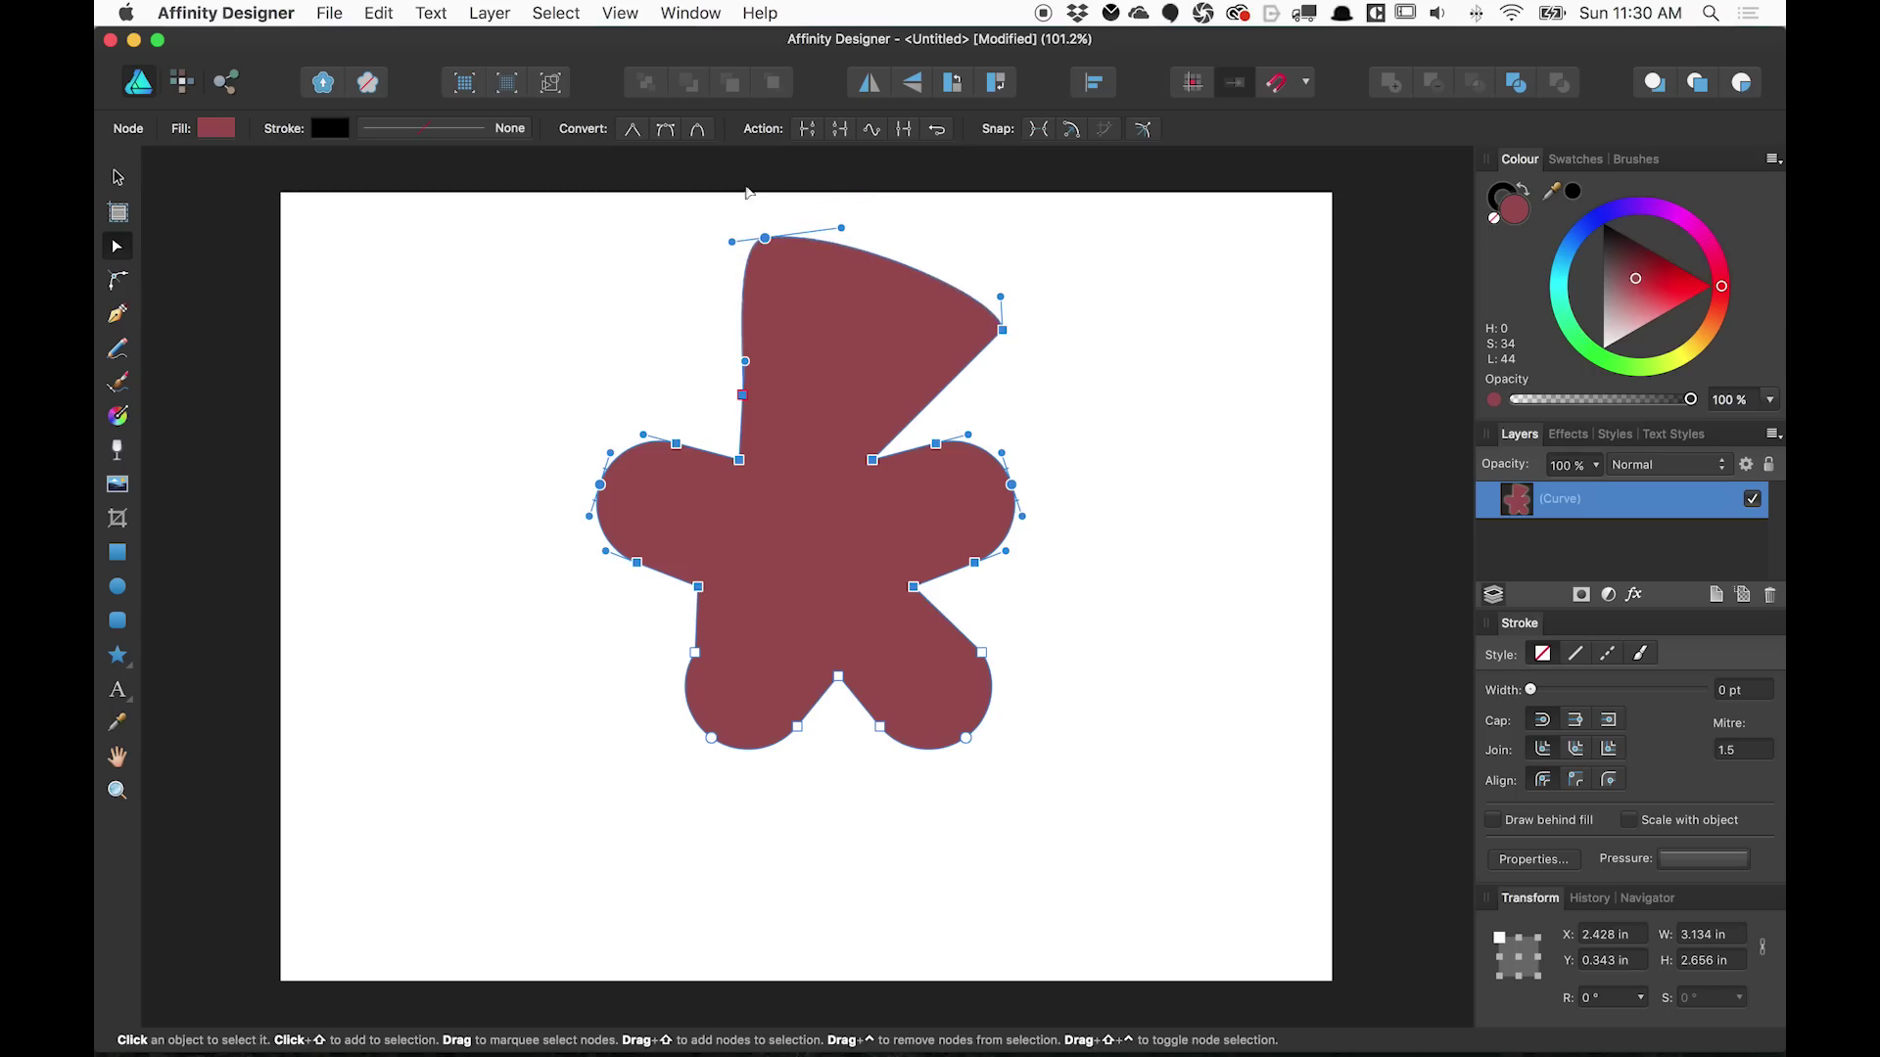
click(634, 130)
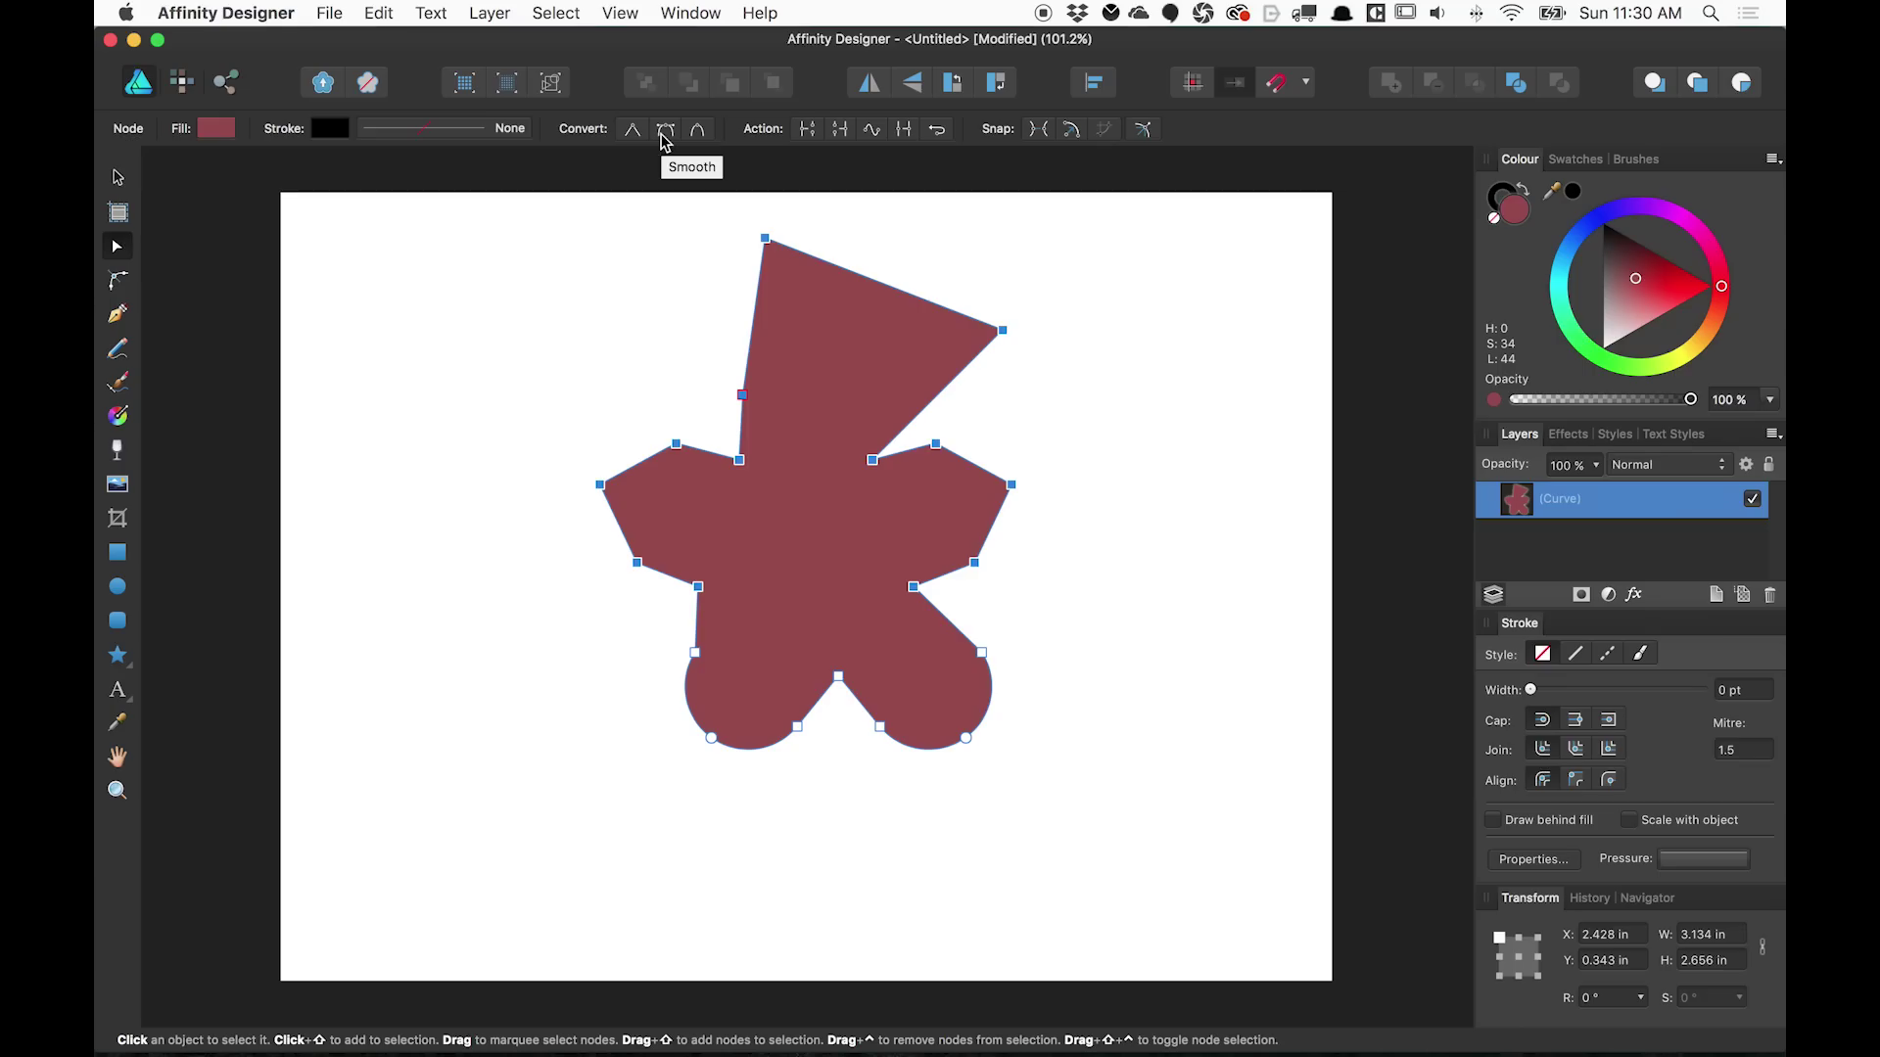
click(665, 132)
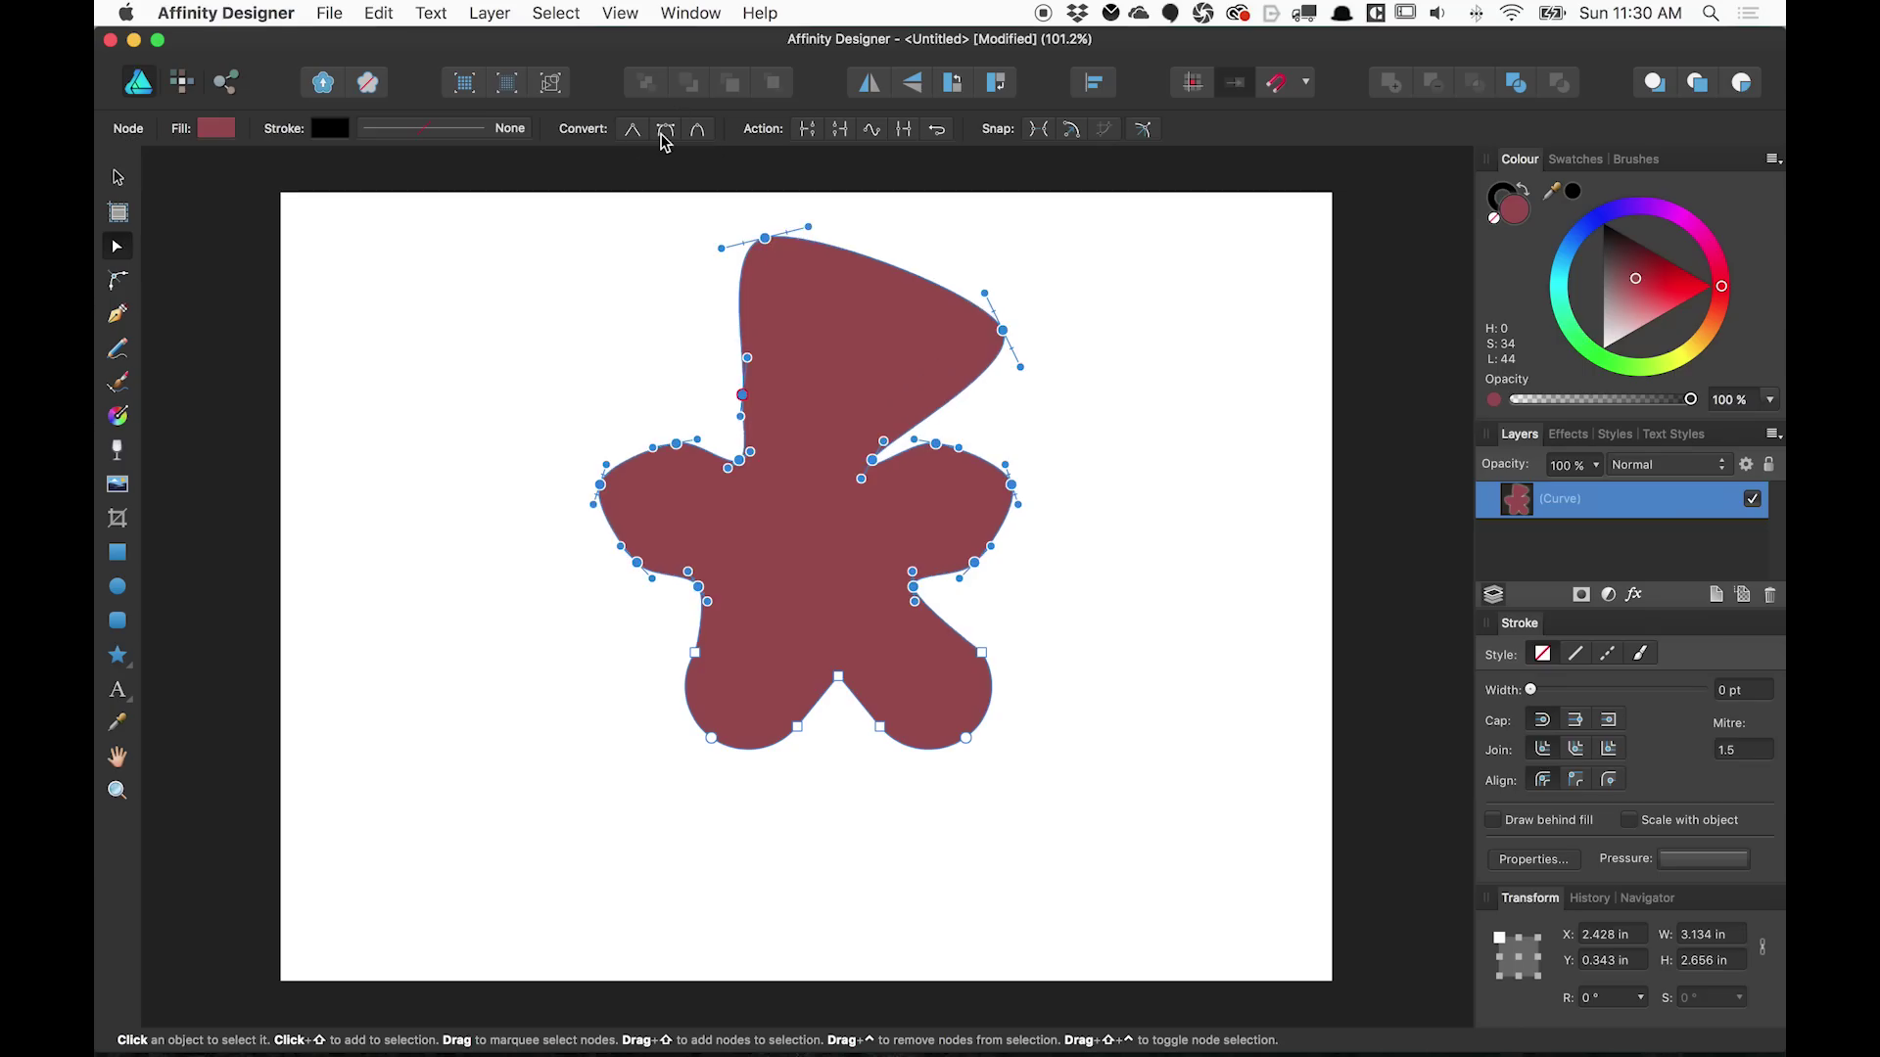
Reselect the blob's top node and drag its handles outward to round the top into a bulge
click(803, 233)
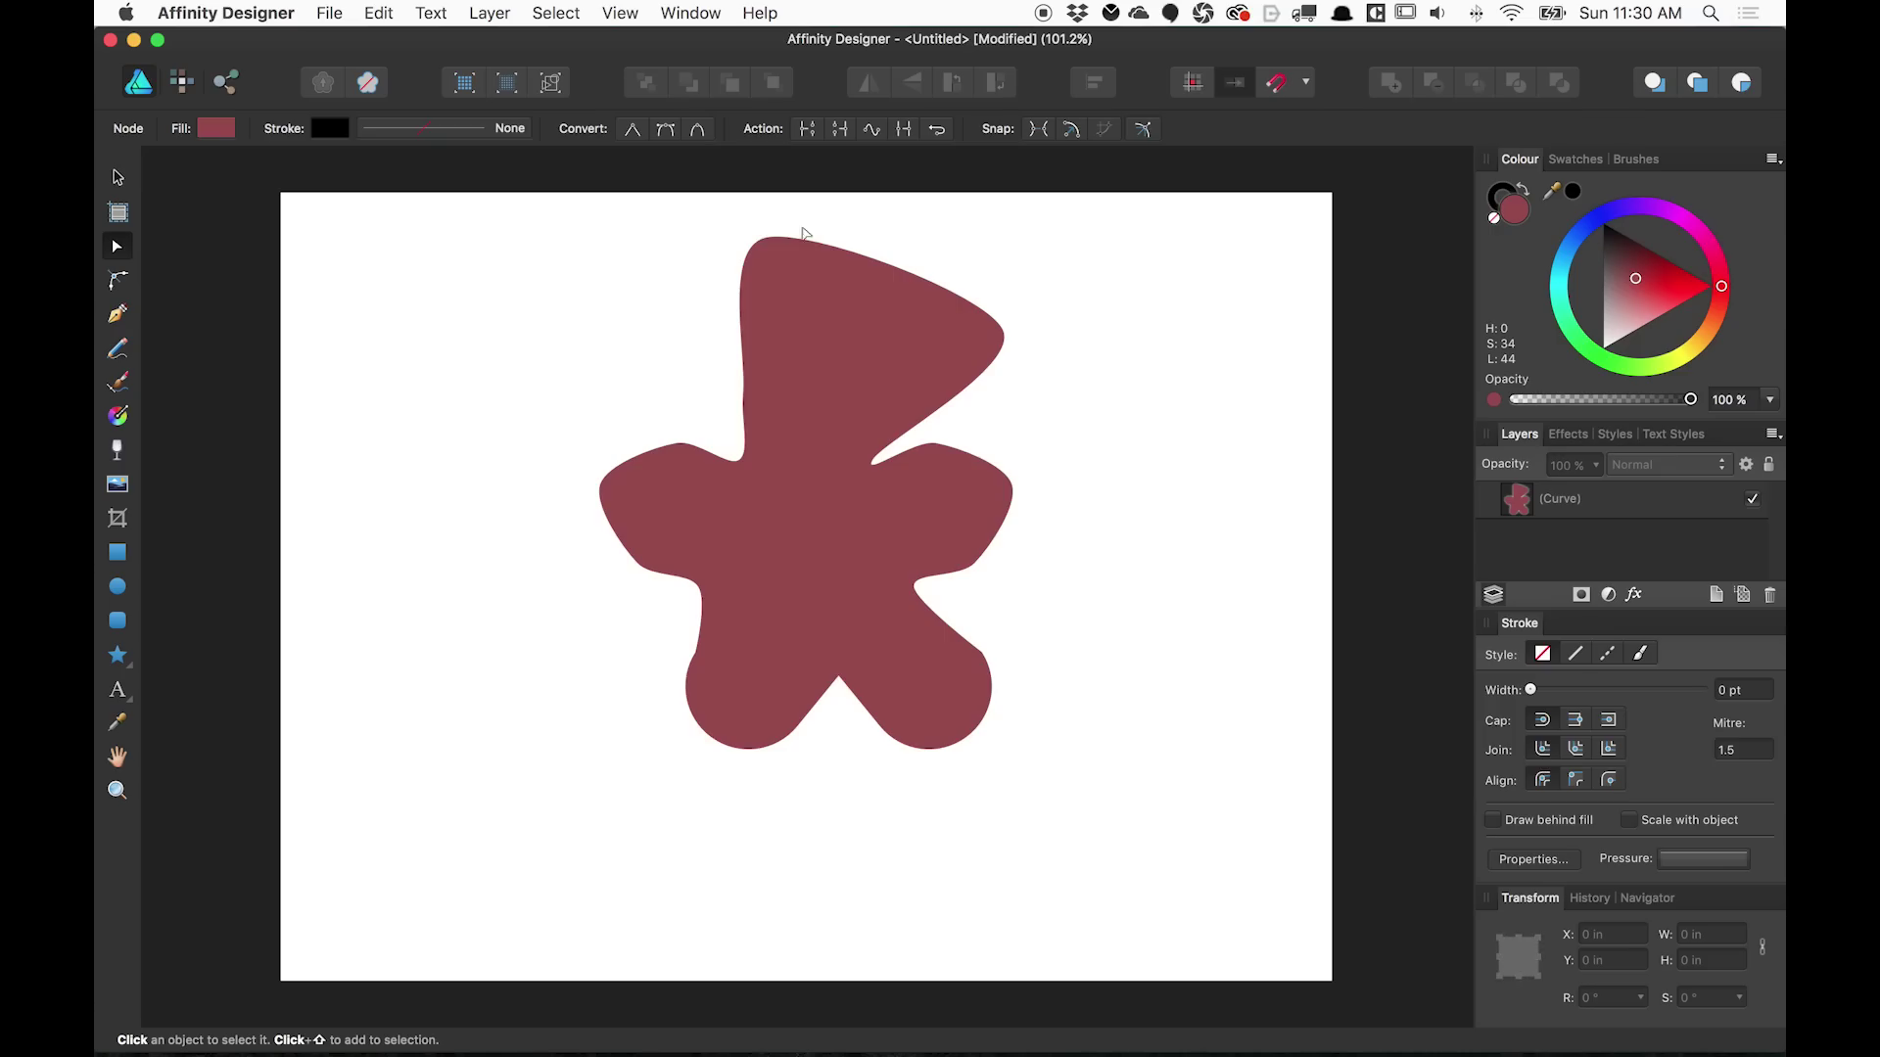
click(776, 242)
click(765, 238)
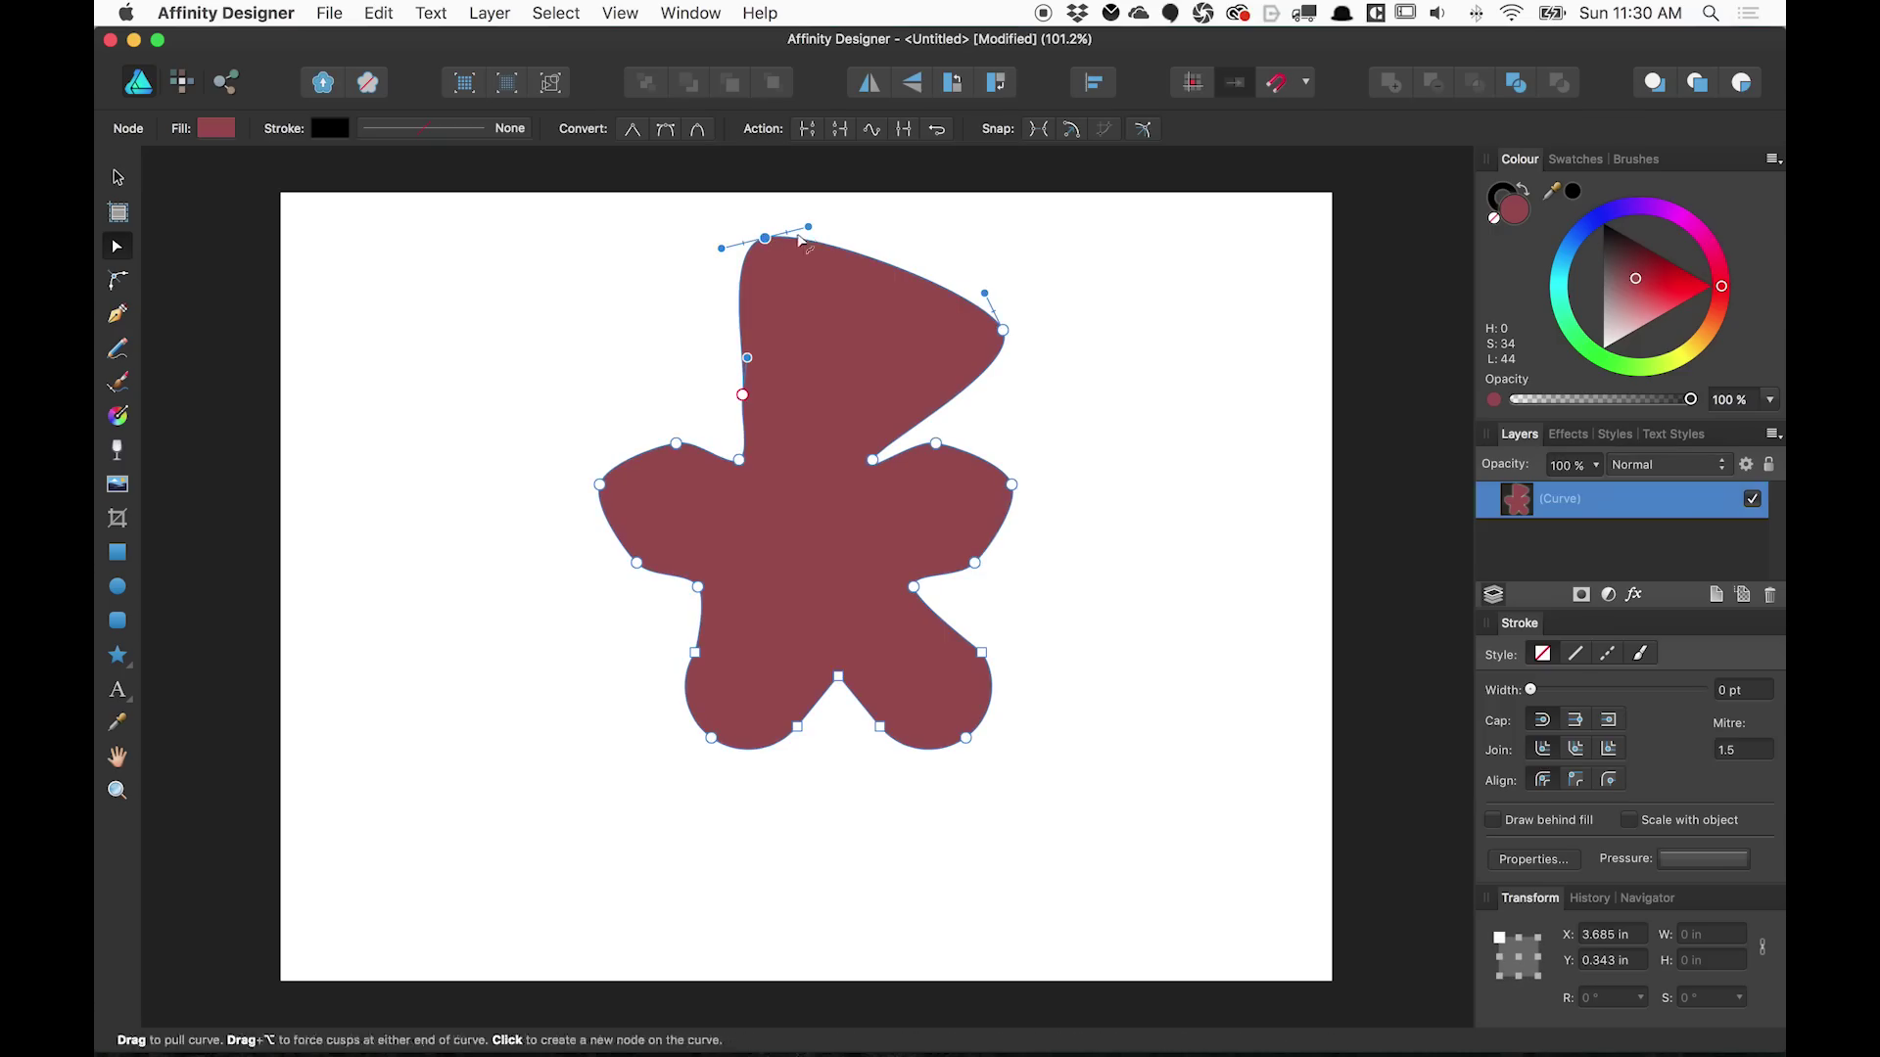
drag(810, 231, 874, 209)
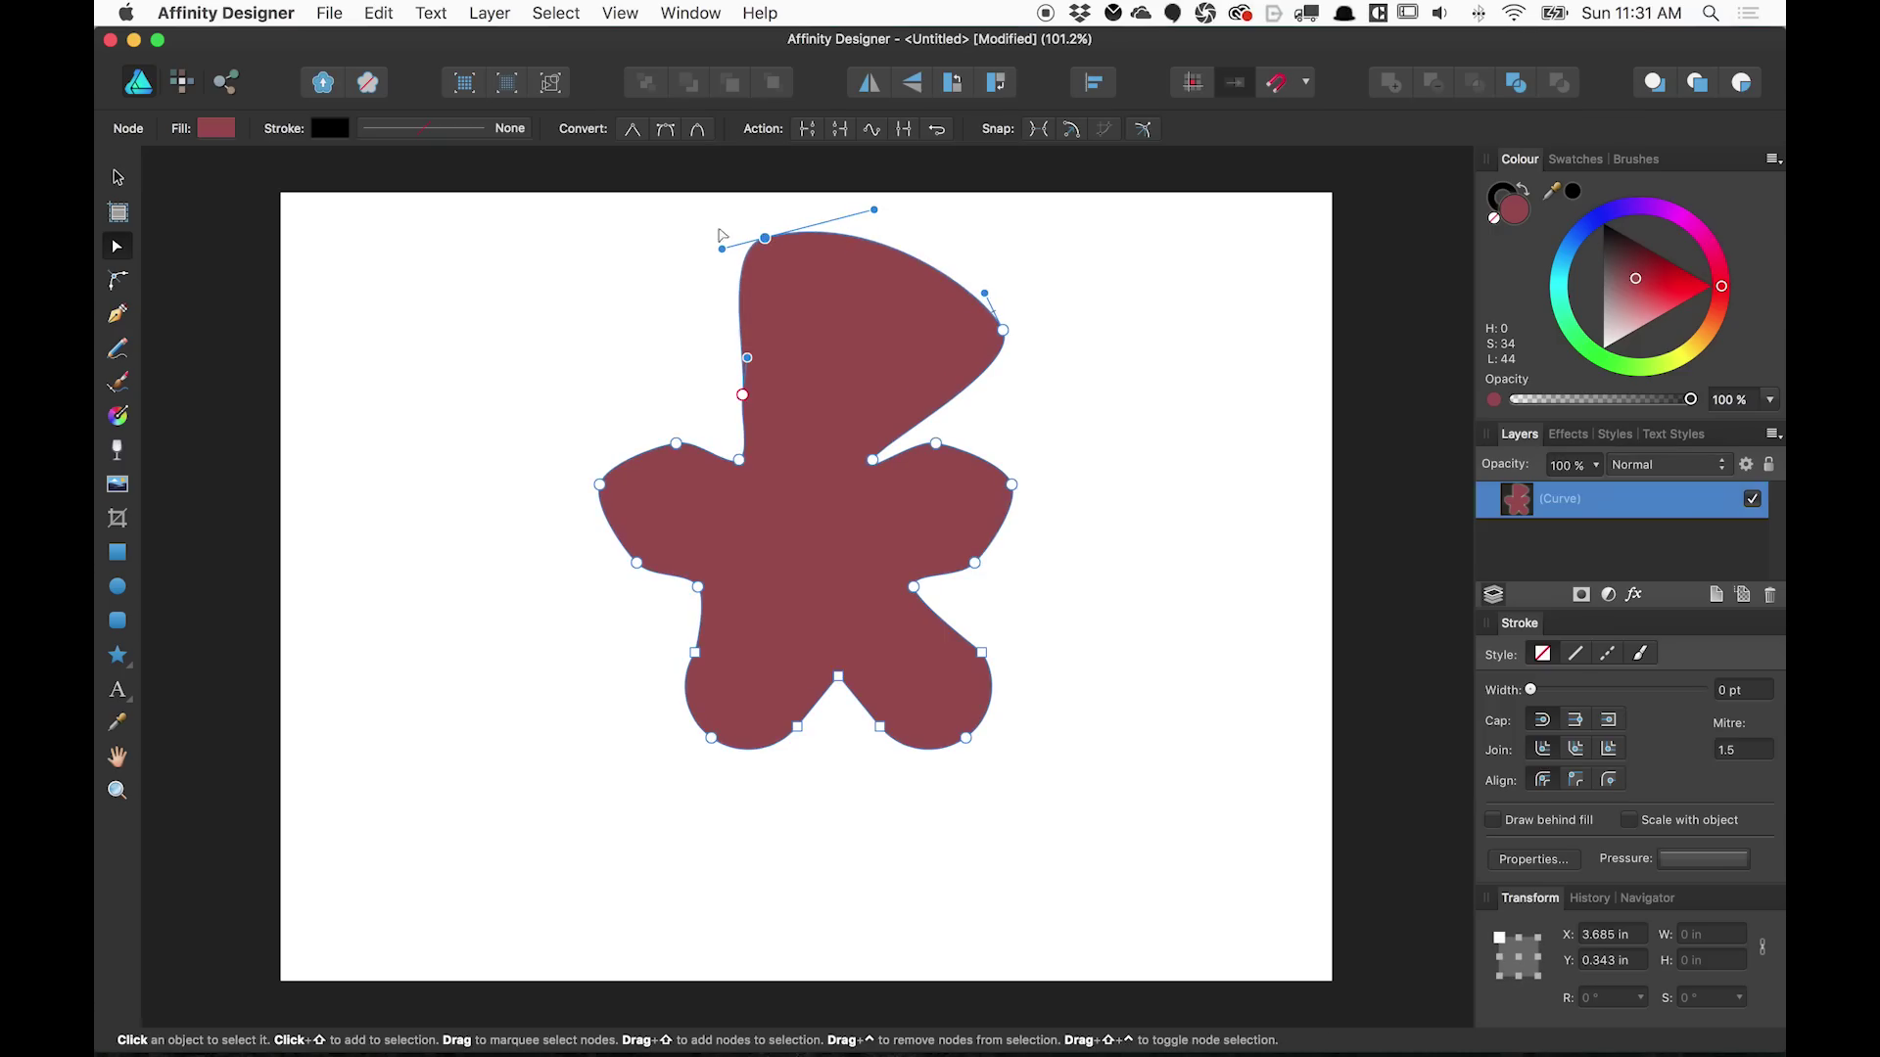
drag(721, 250, 613, 274)
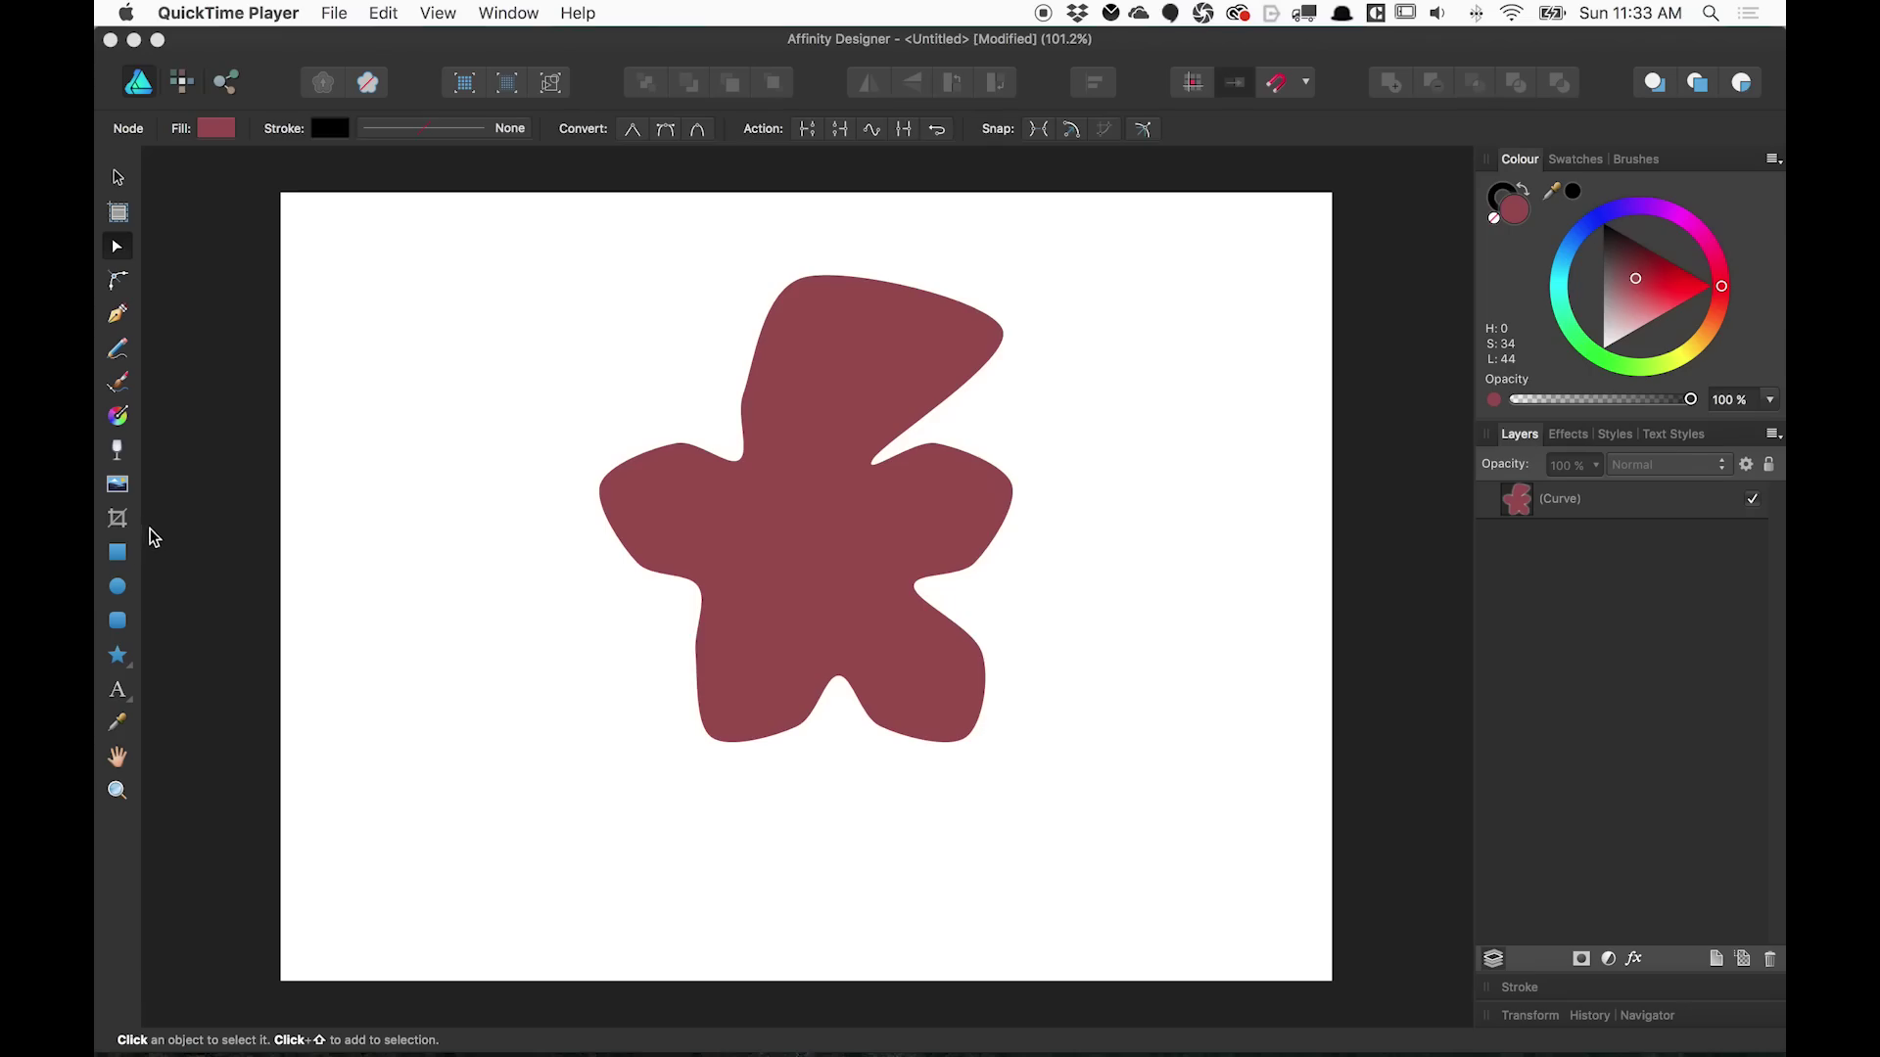
Draw four rectangles around the blob: three stacked on the left and a small one above
click(124, 556)
drag(437, 332, 516, 447)
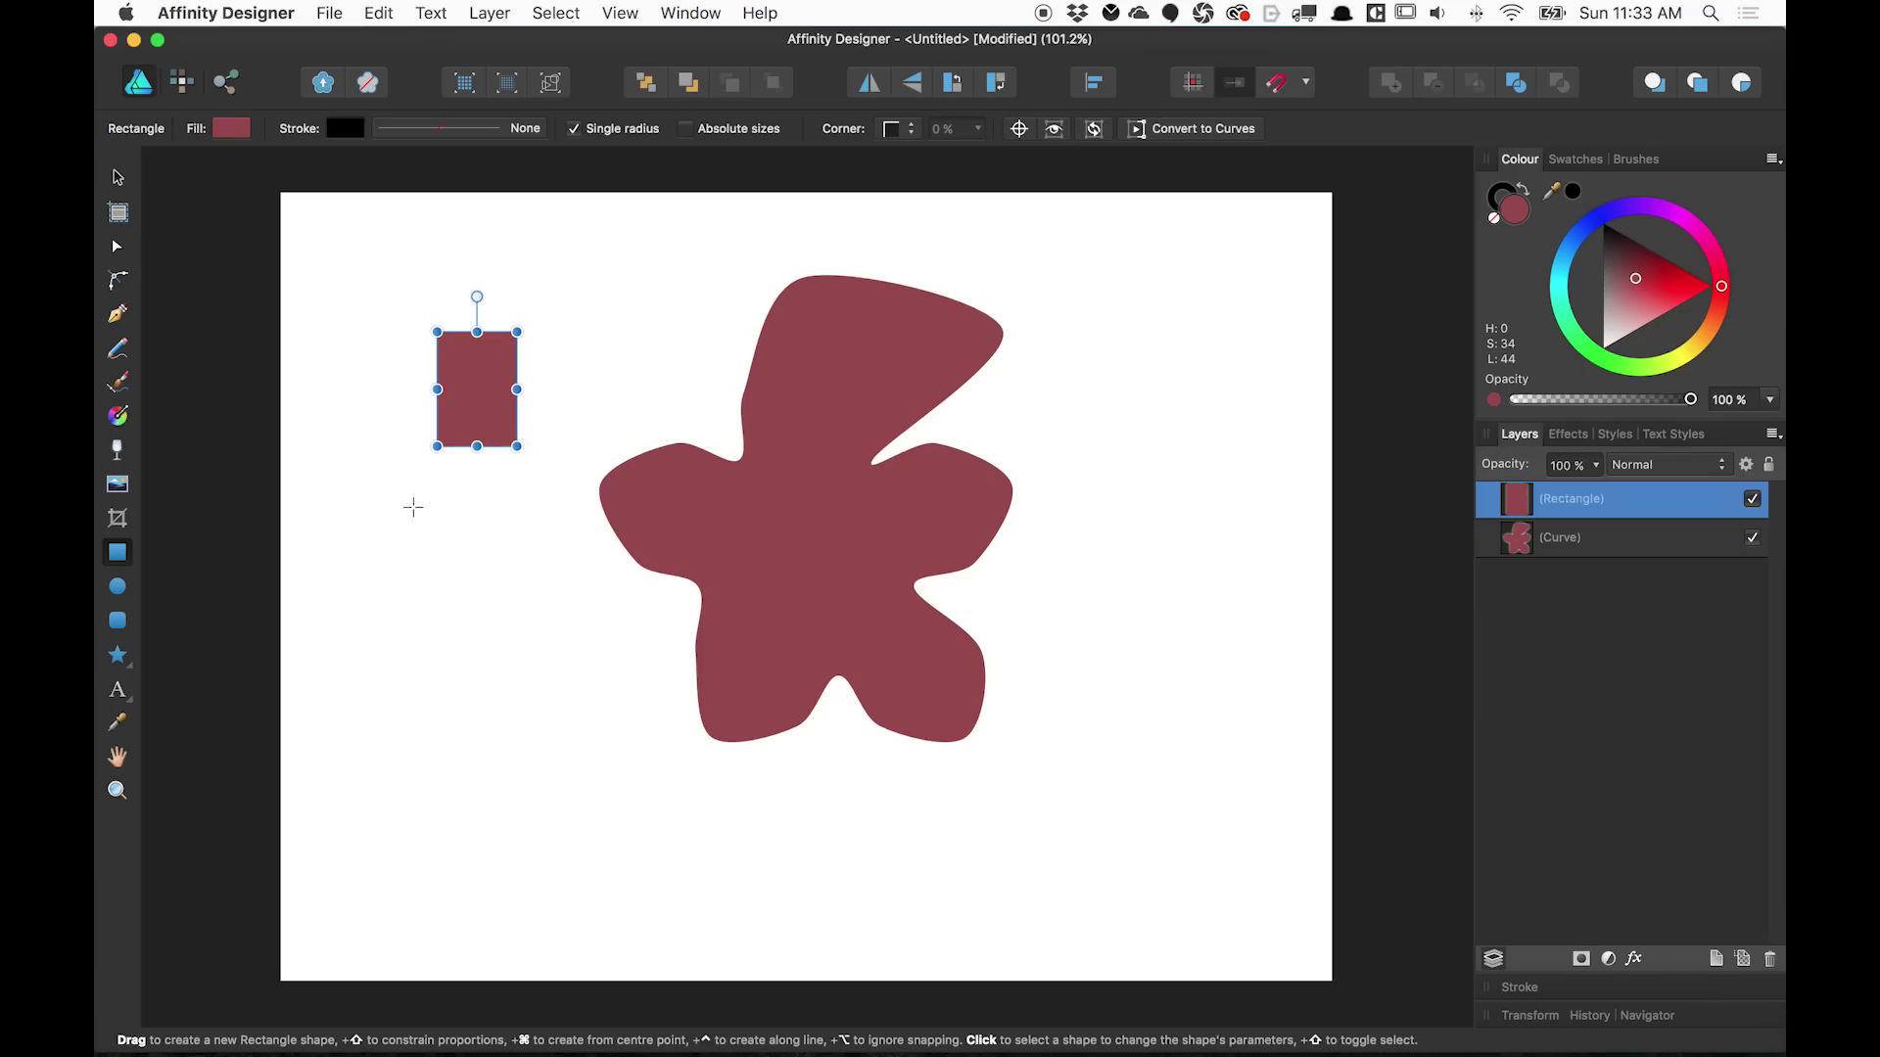
drag(413, 507, 561, 619)
drag(391, 655, 590, 786)
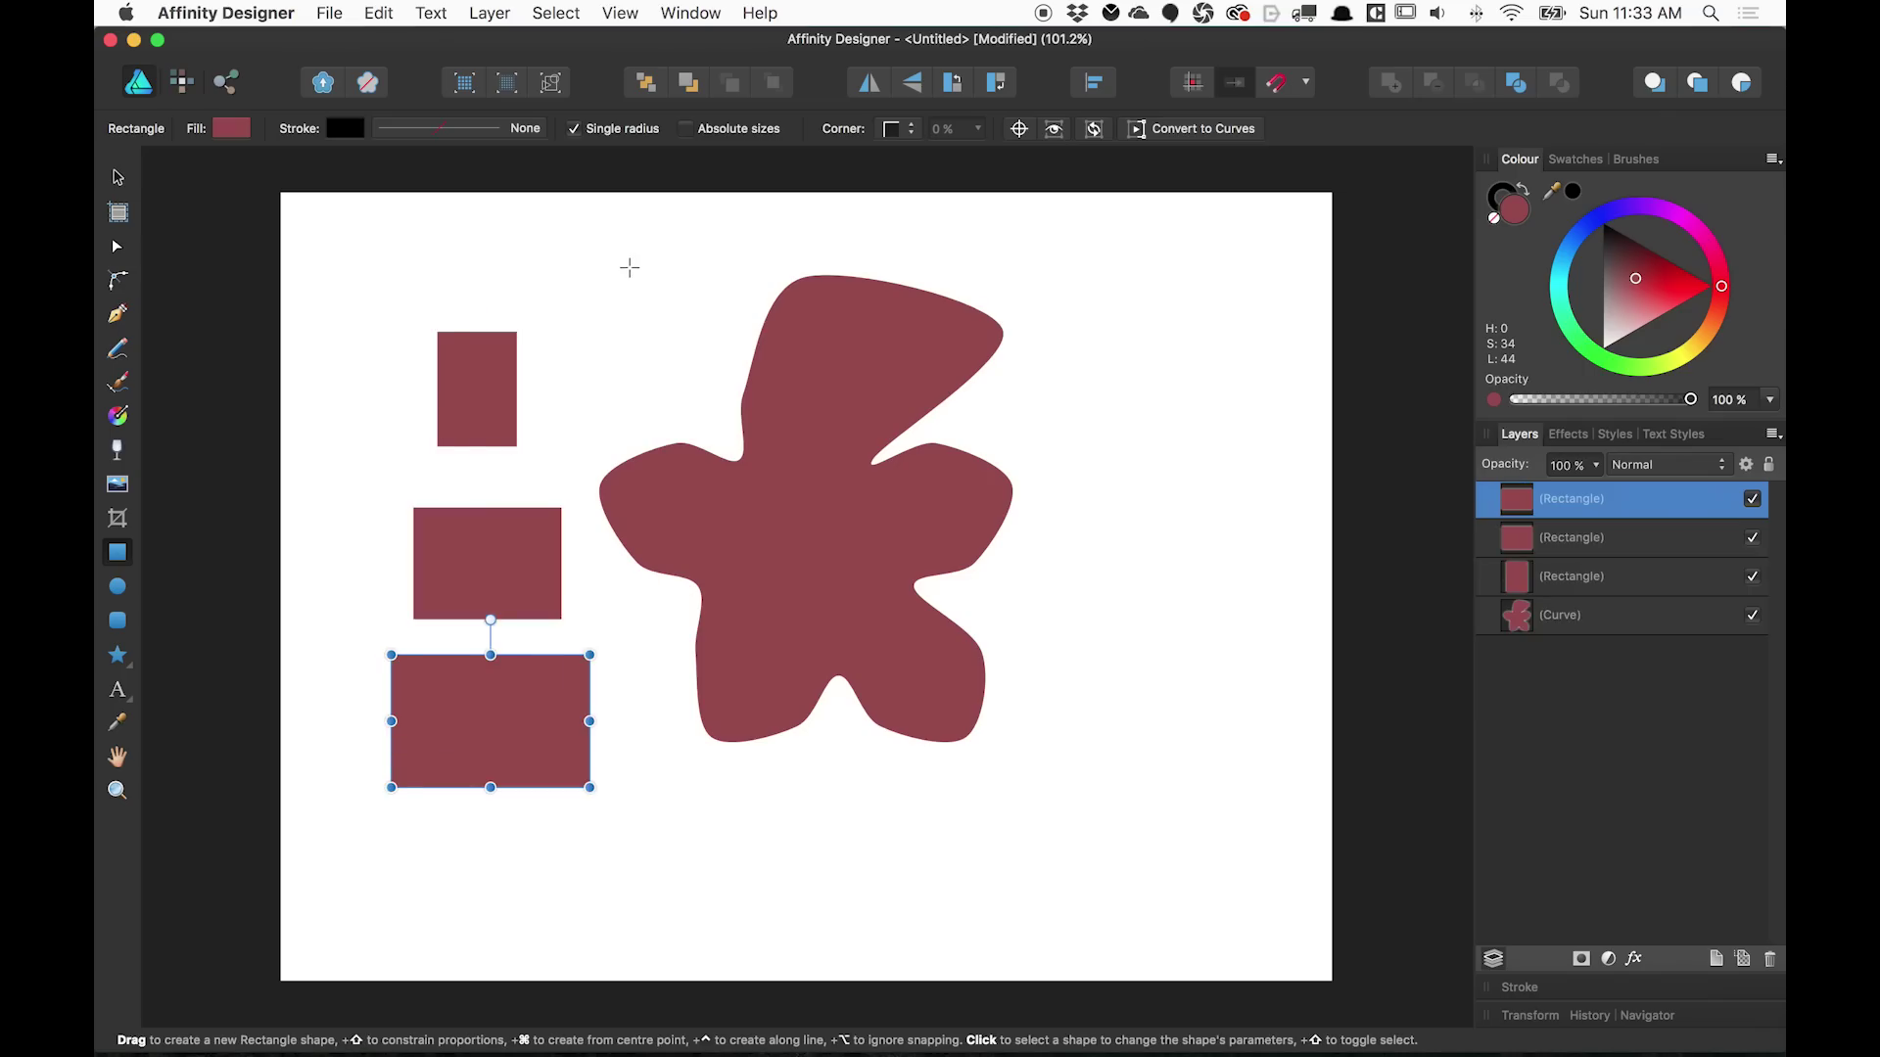
drag(627, 271, 673, 334)
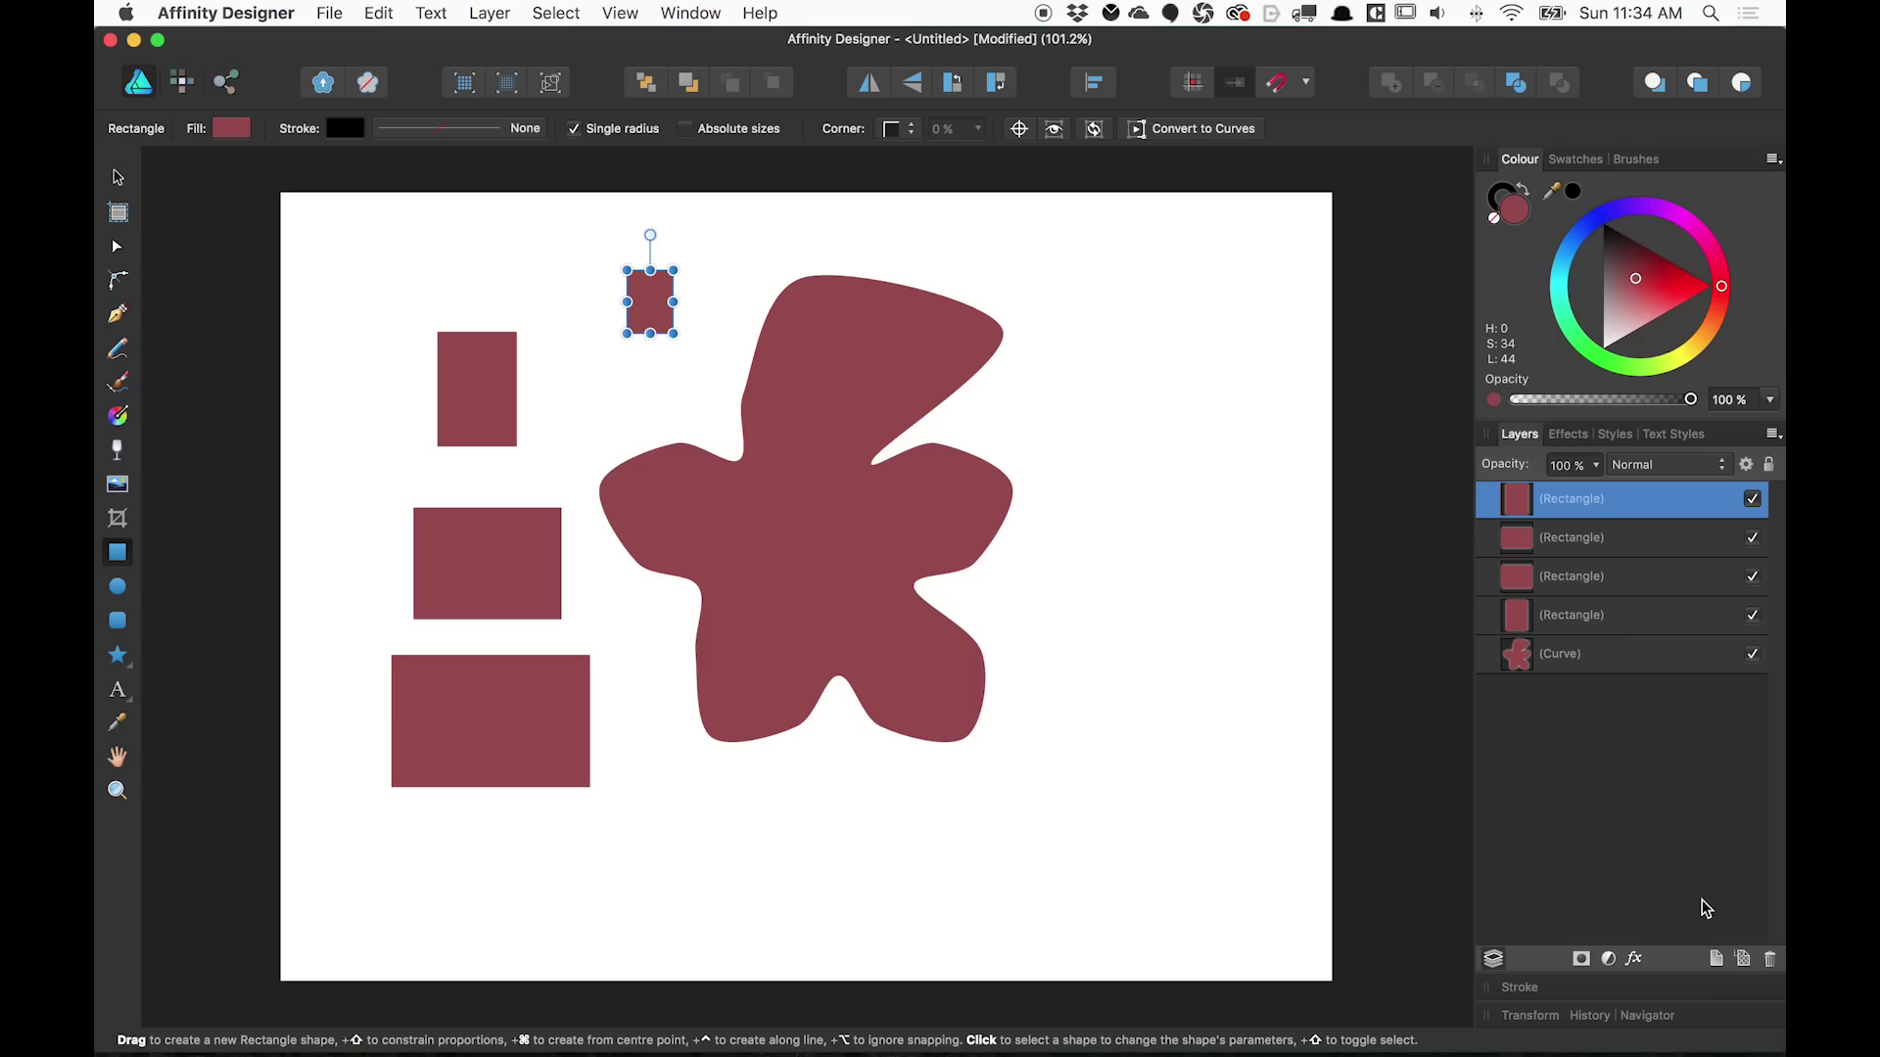
Add Layer1 and nest the blob and the four rectangles inside it
click(1718, 959)
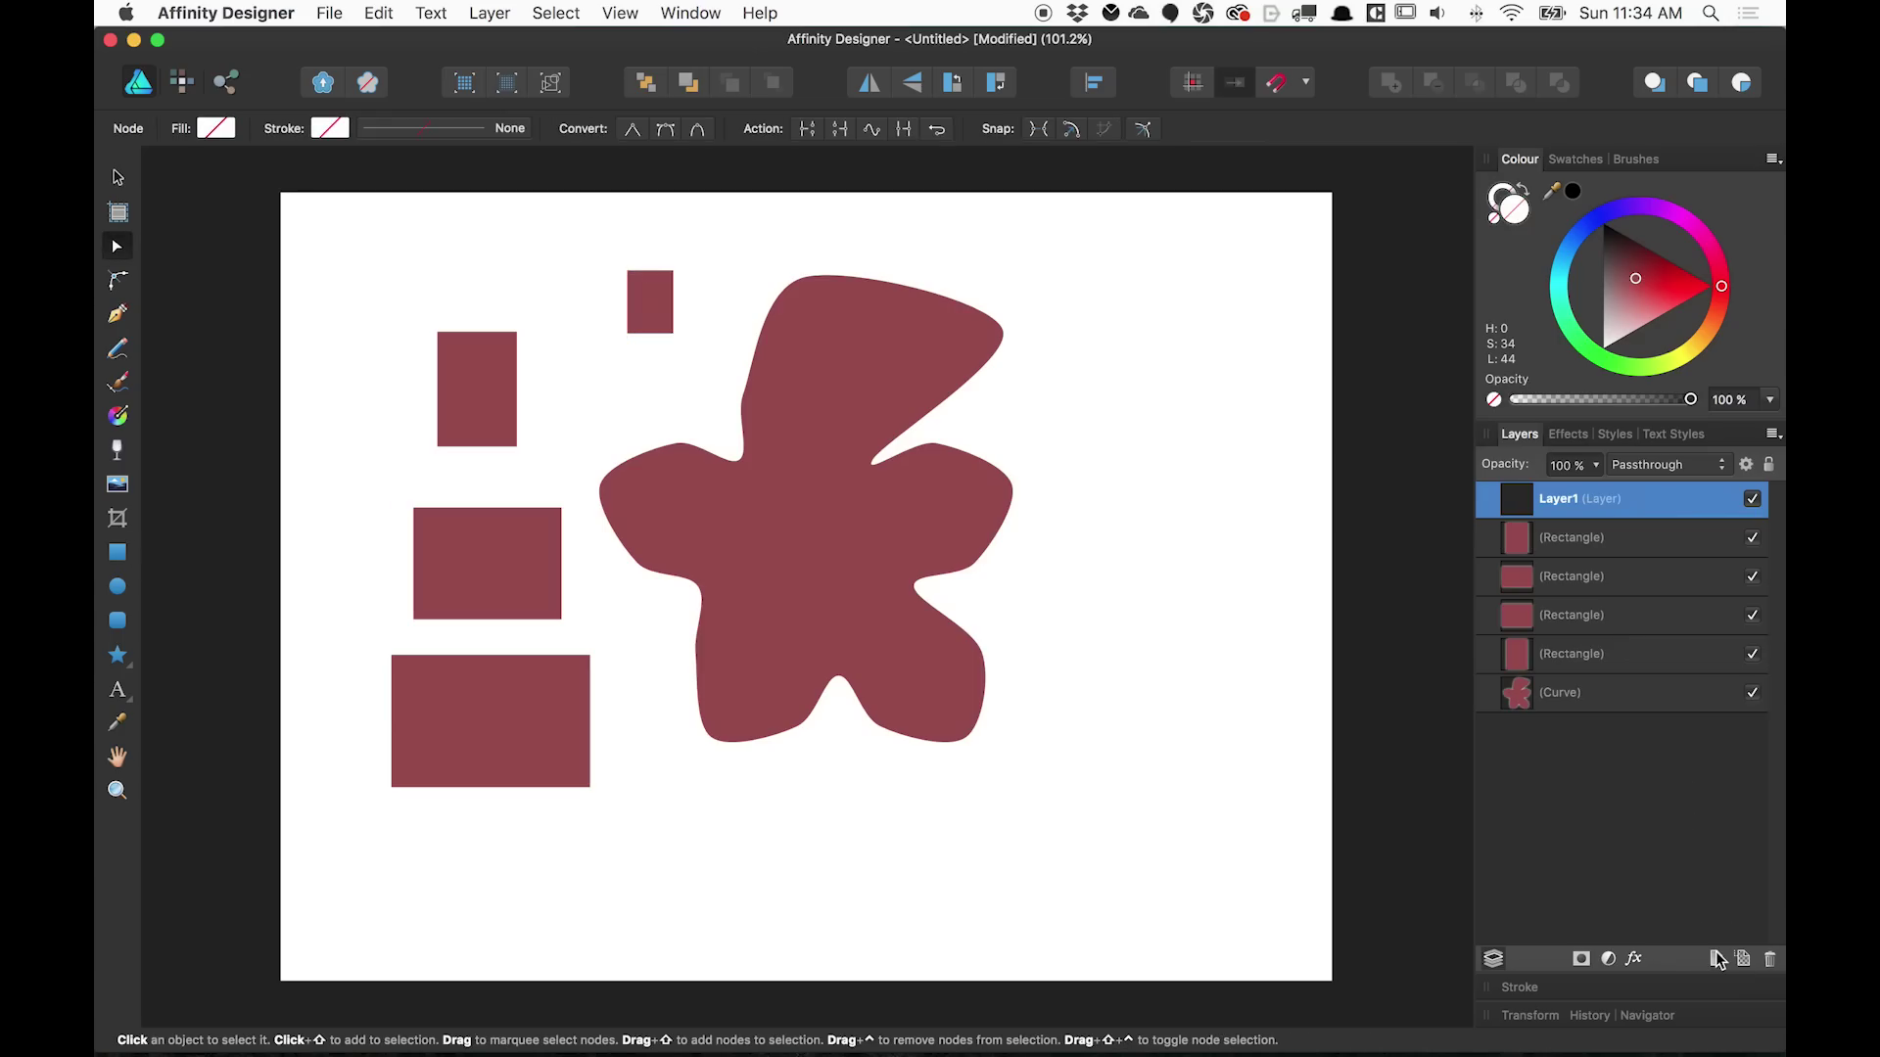
click(1635, 542)
shift+click(1632, 692)
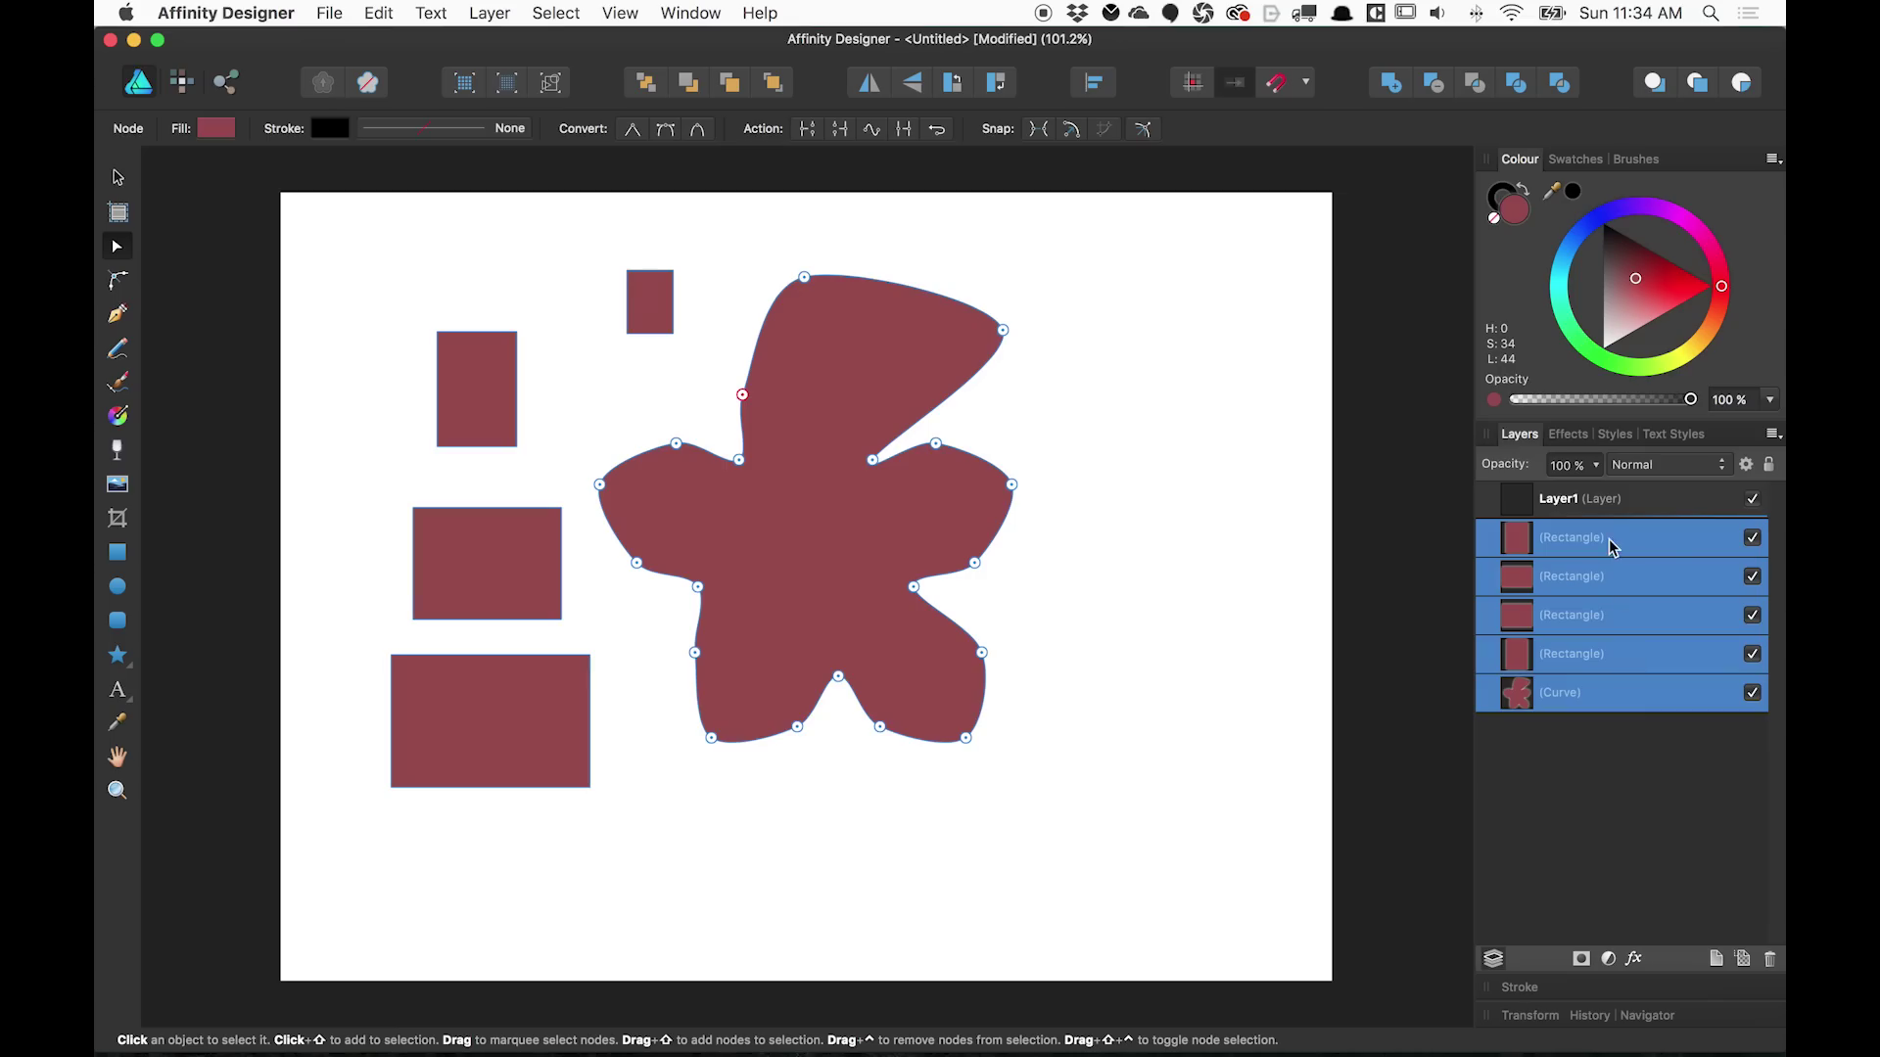
drag(1613, 546, 1534, 527)
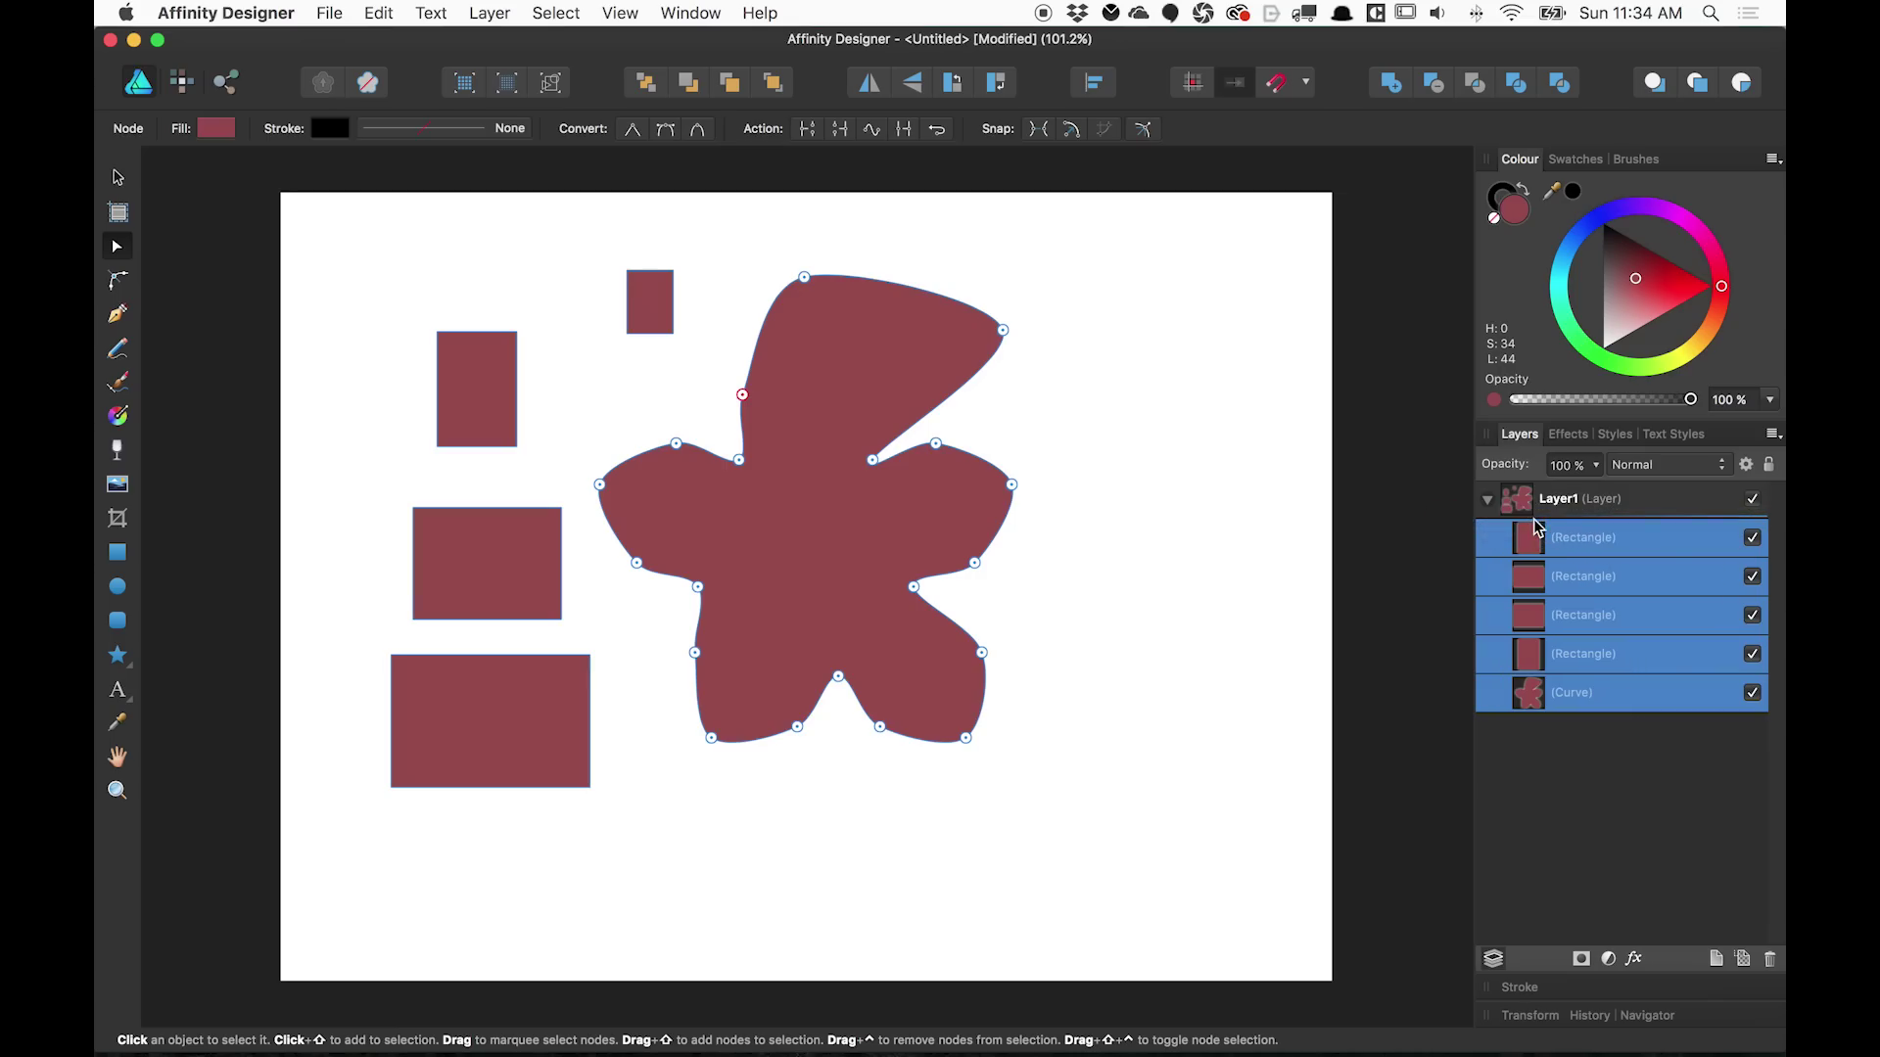
click(1675, 497)
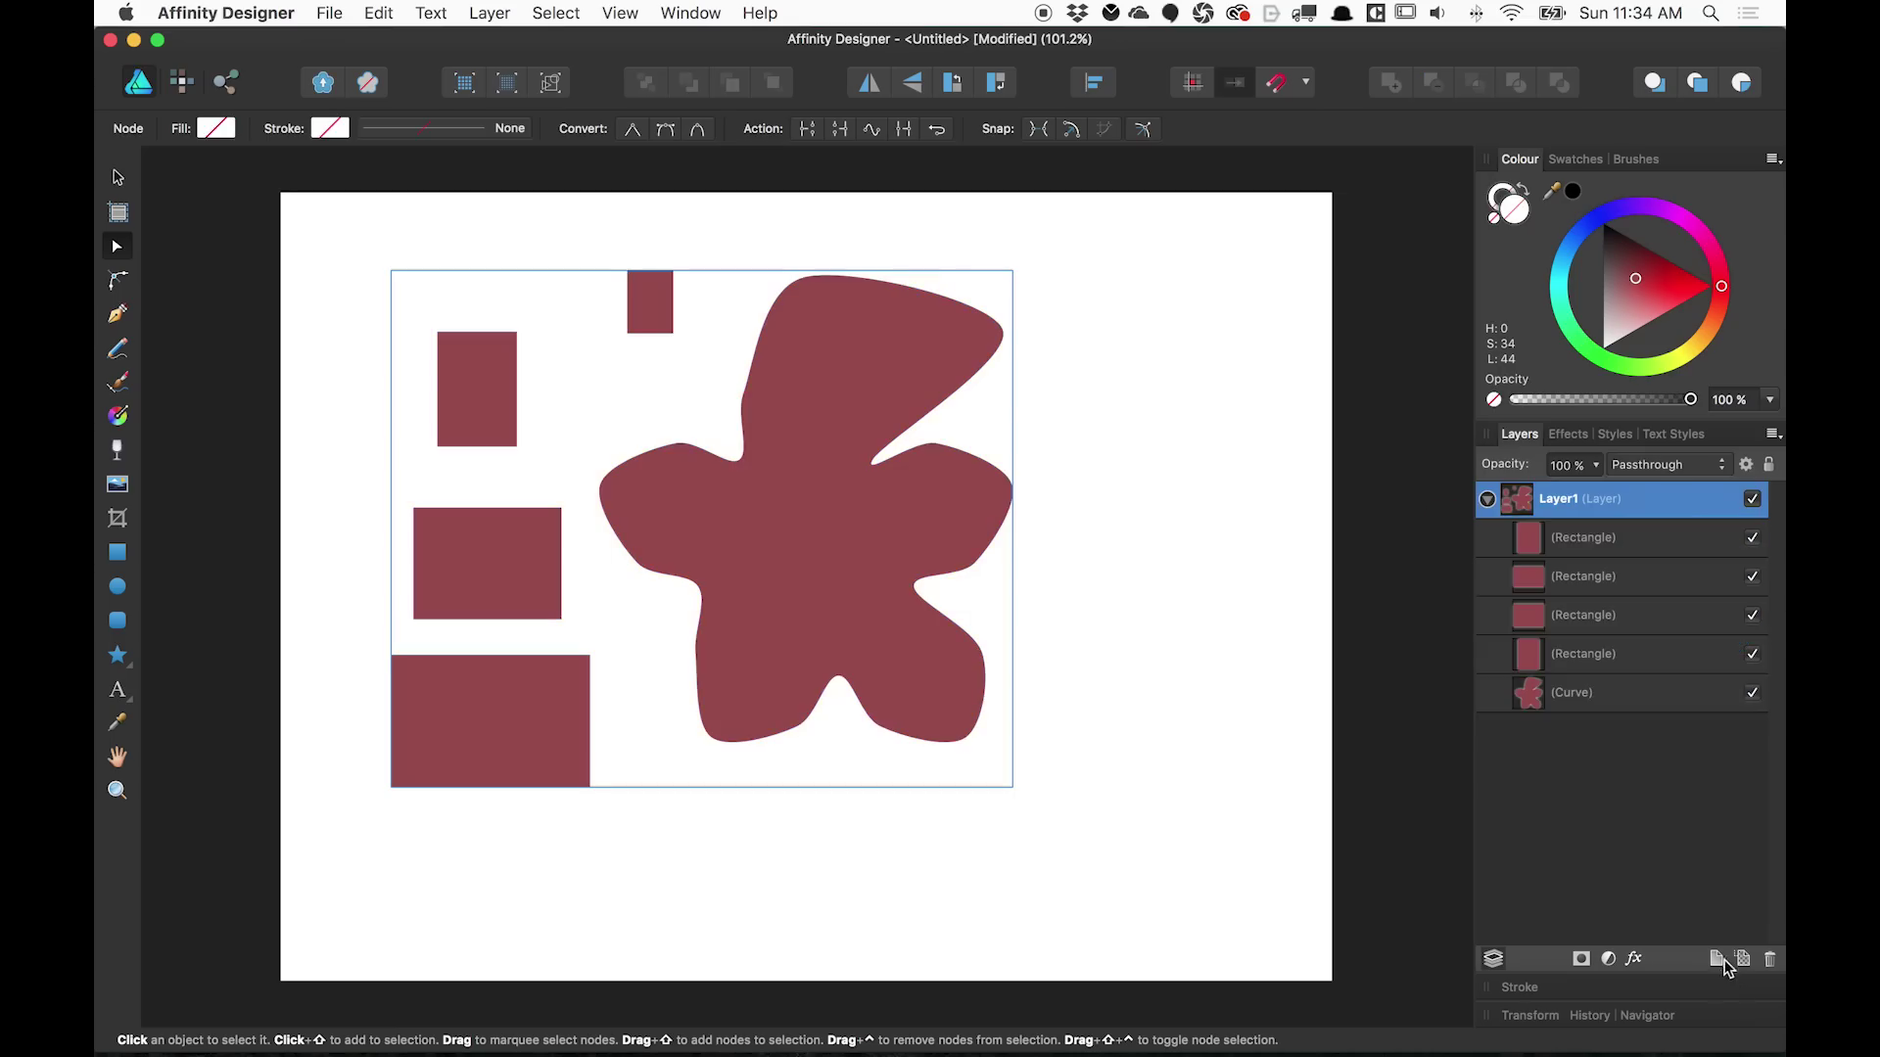
Add Layer2 and draw overlapping rectangles to the right of the blob
click(1717, 959)
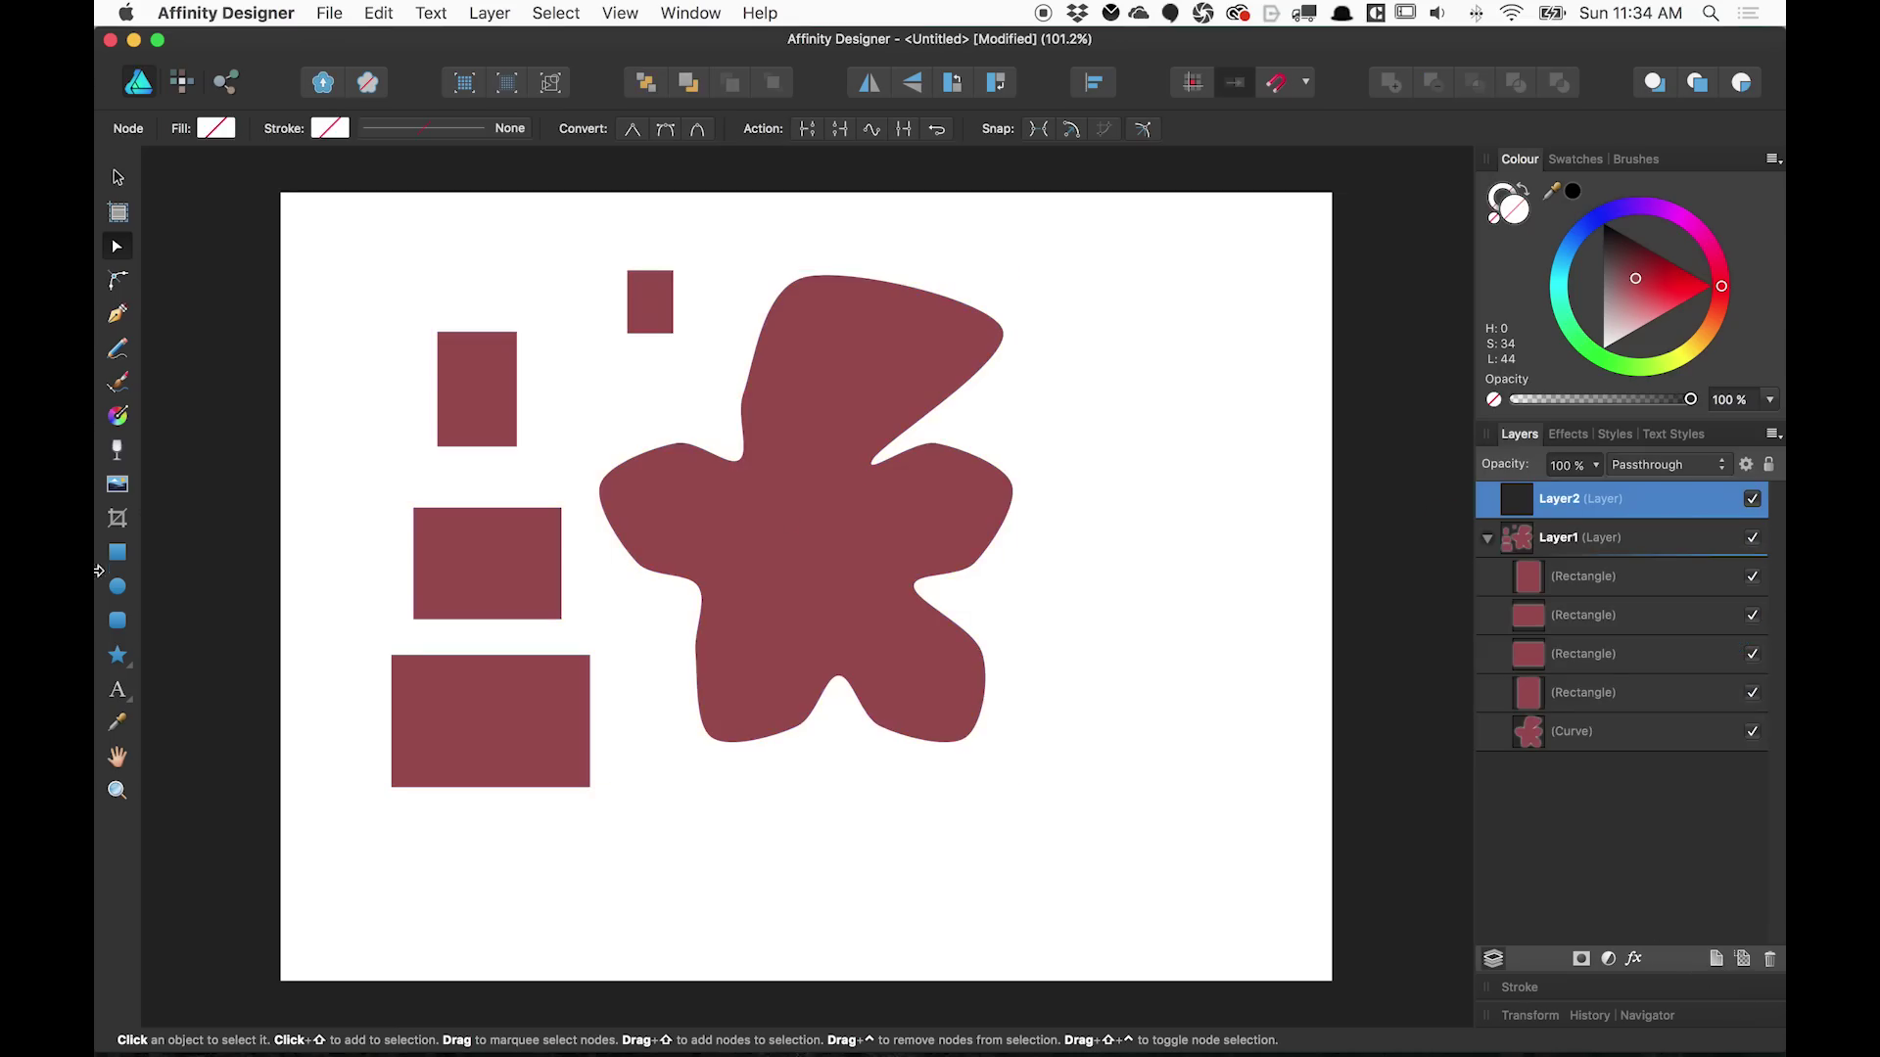
click(130, 563)
mouse_move(1054, 410)
mouse_down()
mouse_move(1181, 613)
mouse_move(1216, 774)
mouse_up()
drag(1221, 470, 1025, 721)
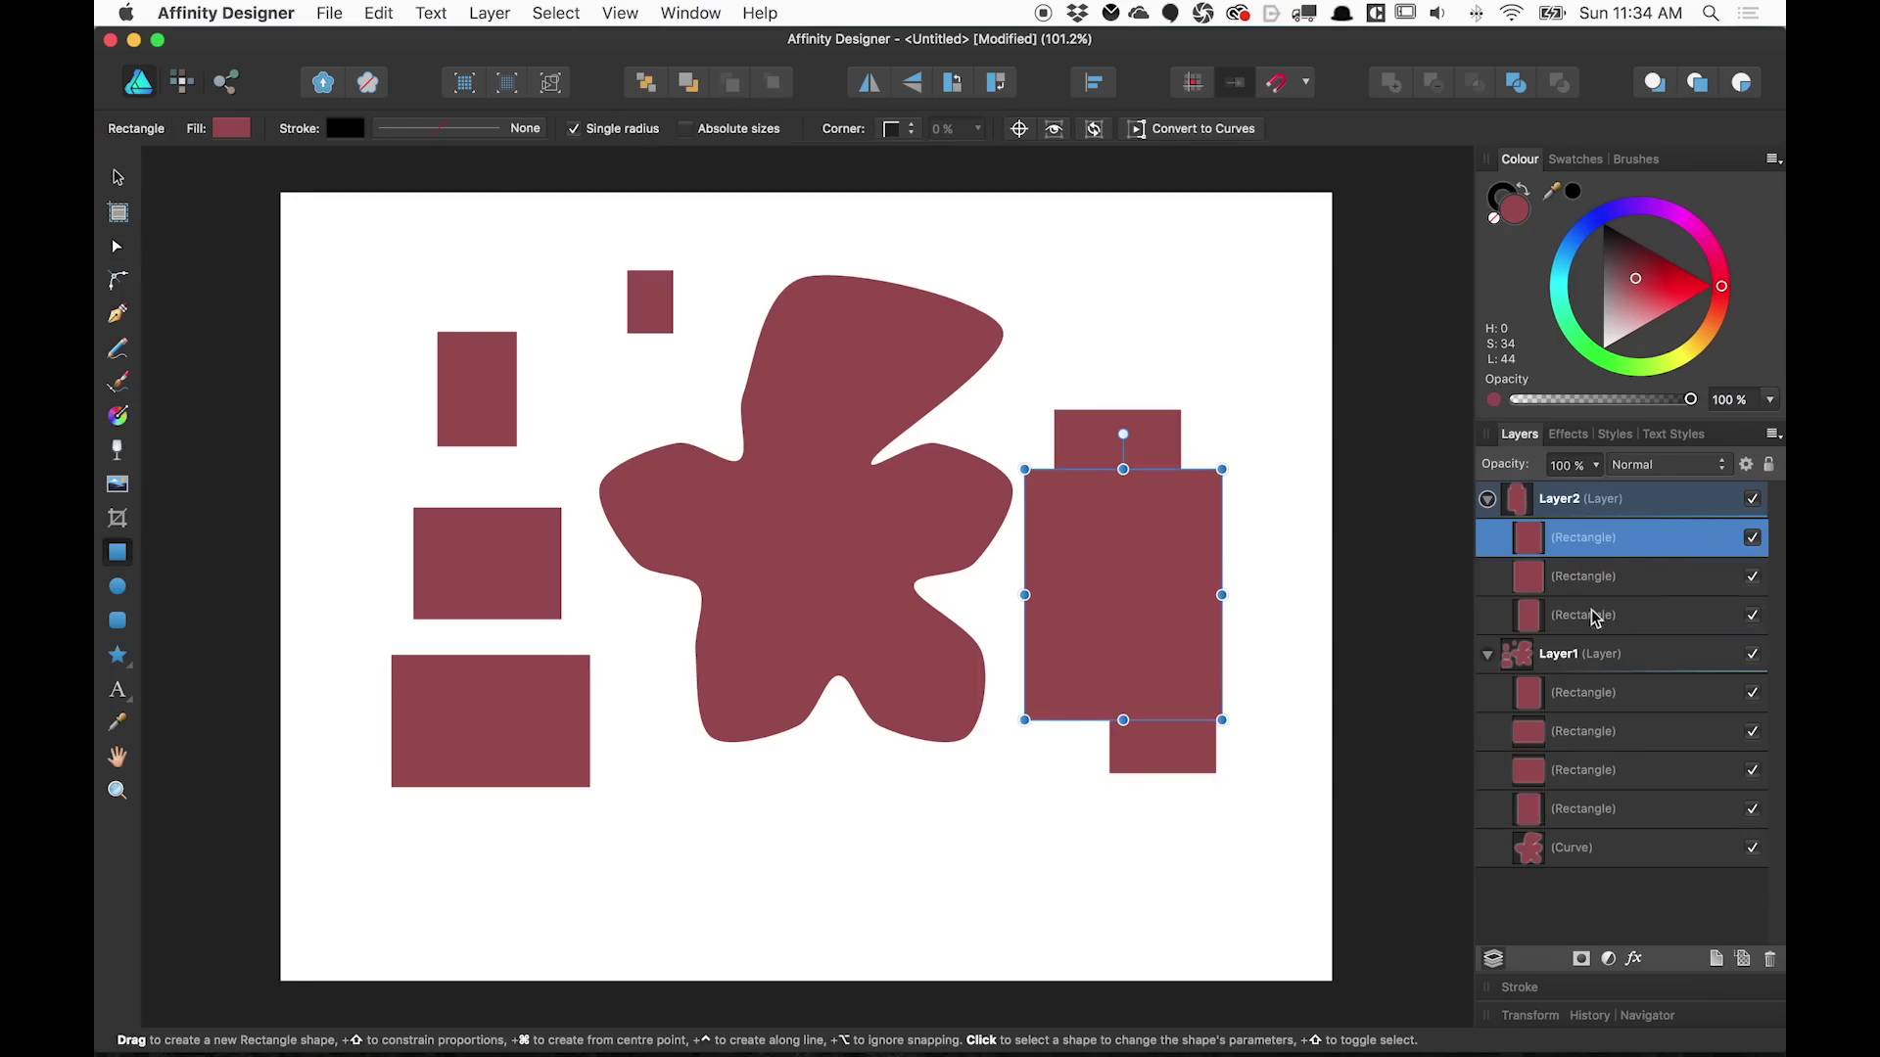
Nudge Layer1's shapes down-right and Layer2's shapes up-right with the Move tool (V)
click(1579, 514)
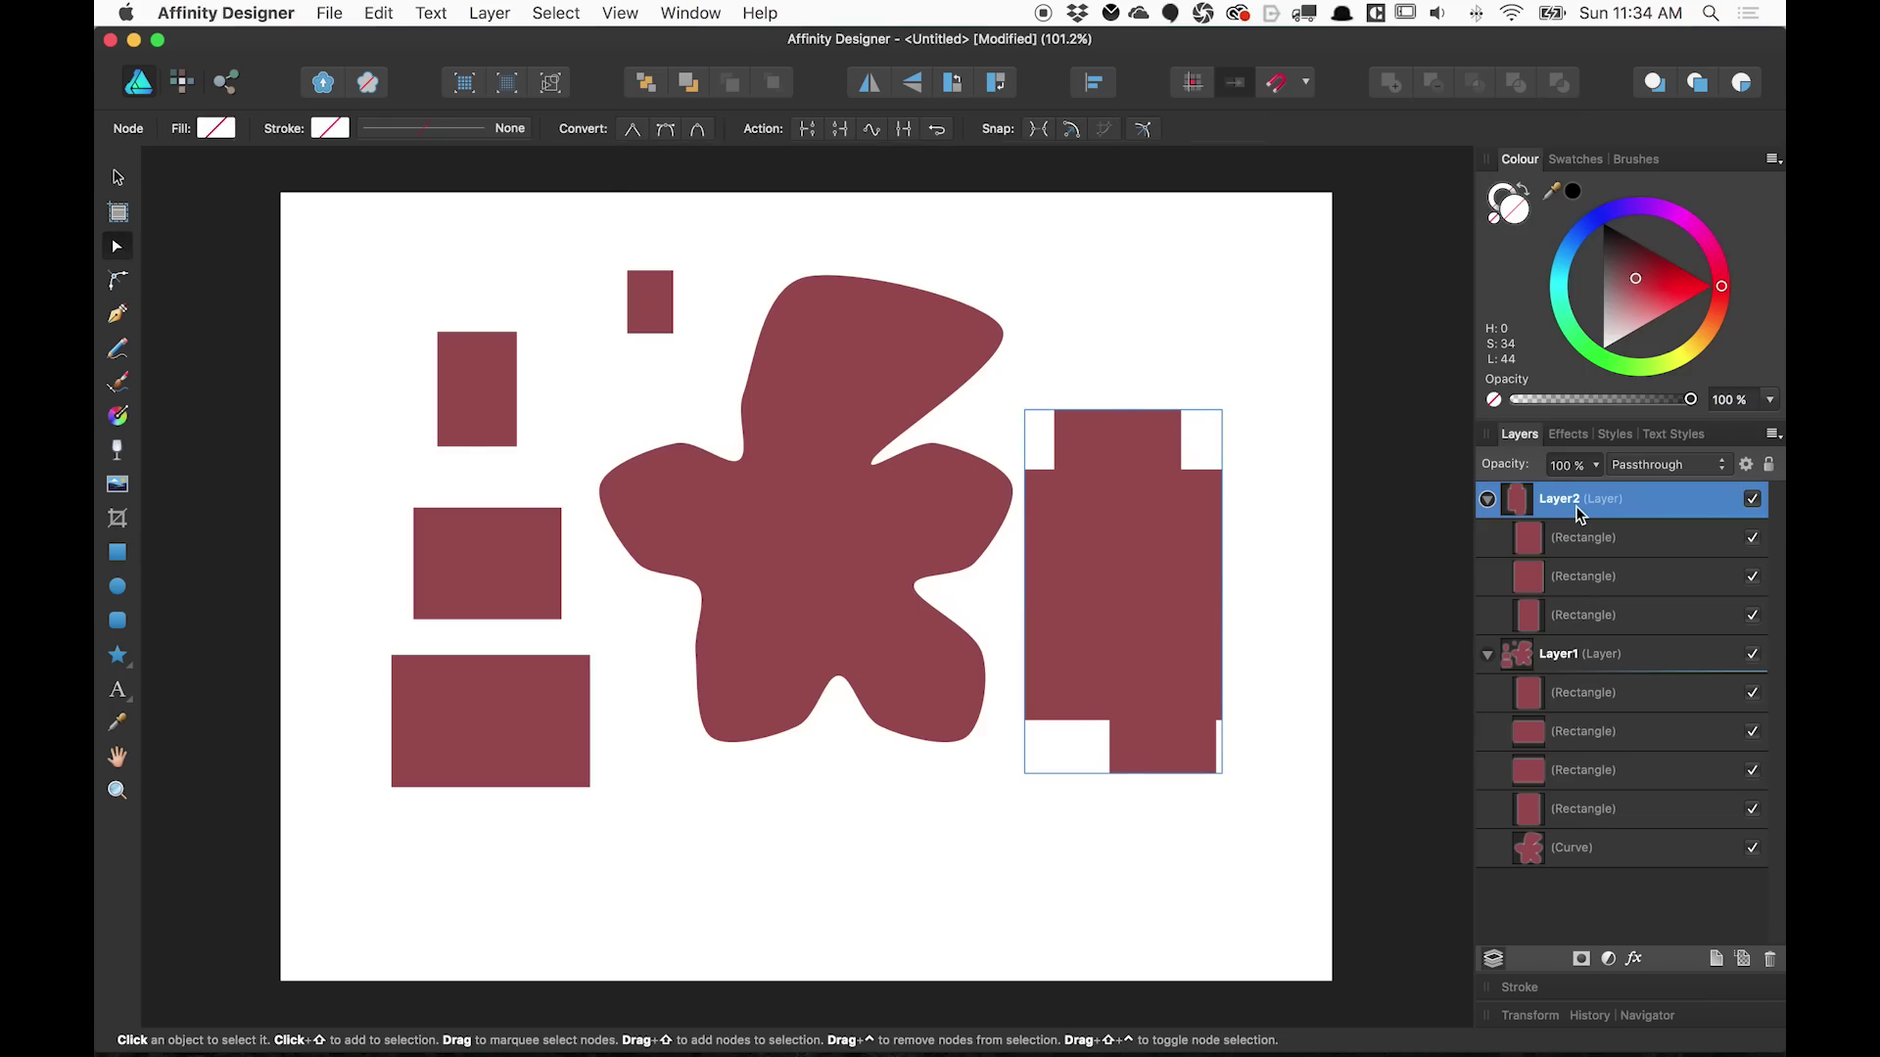
key(v)
click(1605, 654)
click(770, 573)
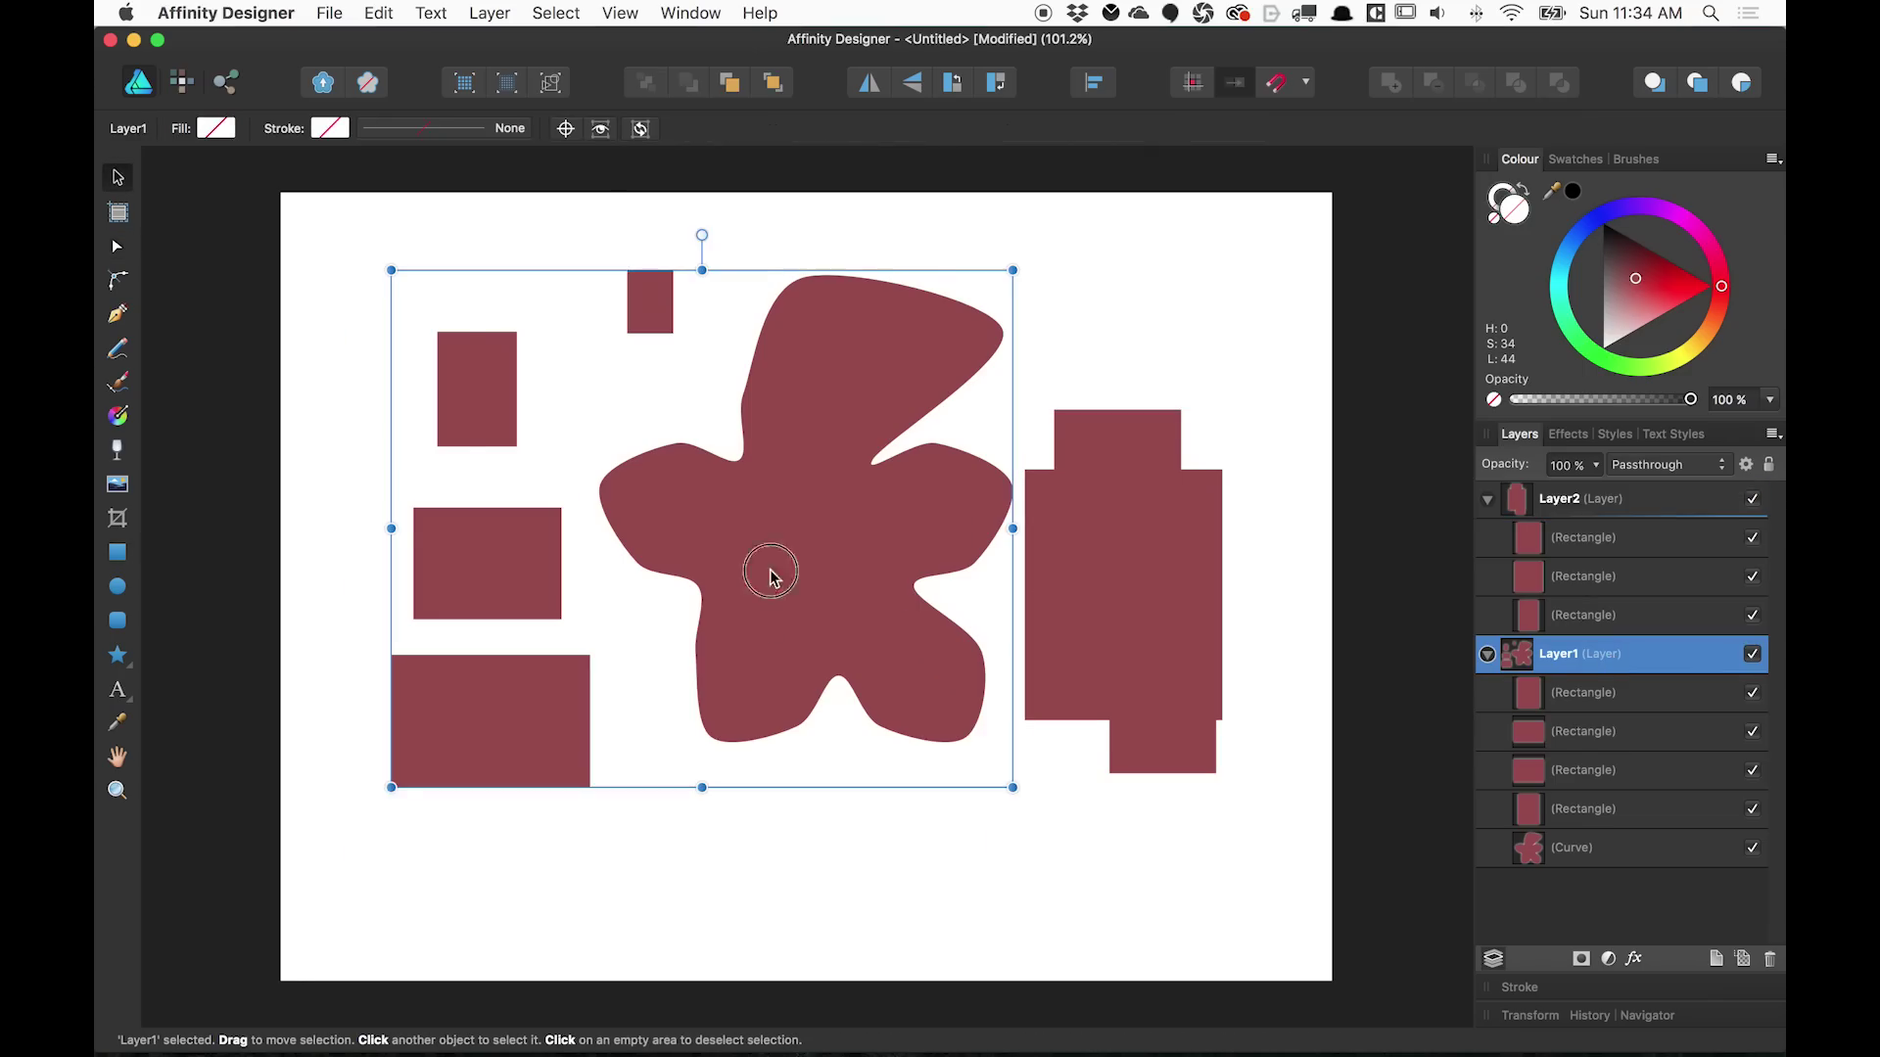
drag(771, 576, 795, 608)
click(1579, 519)
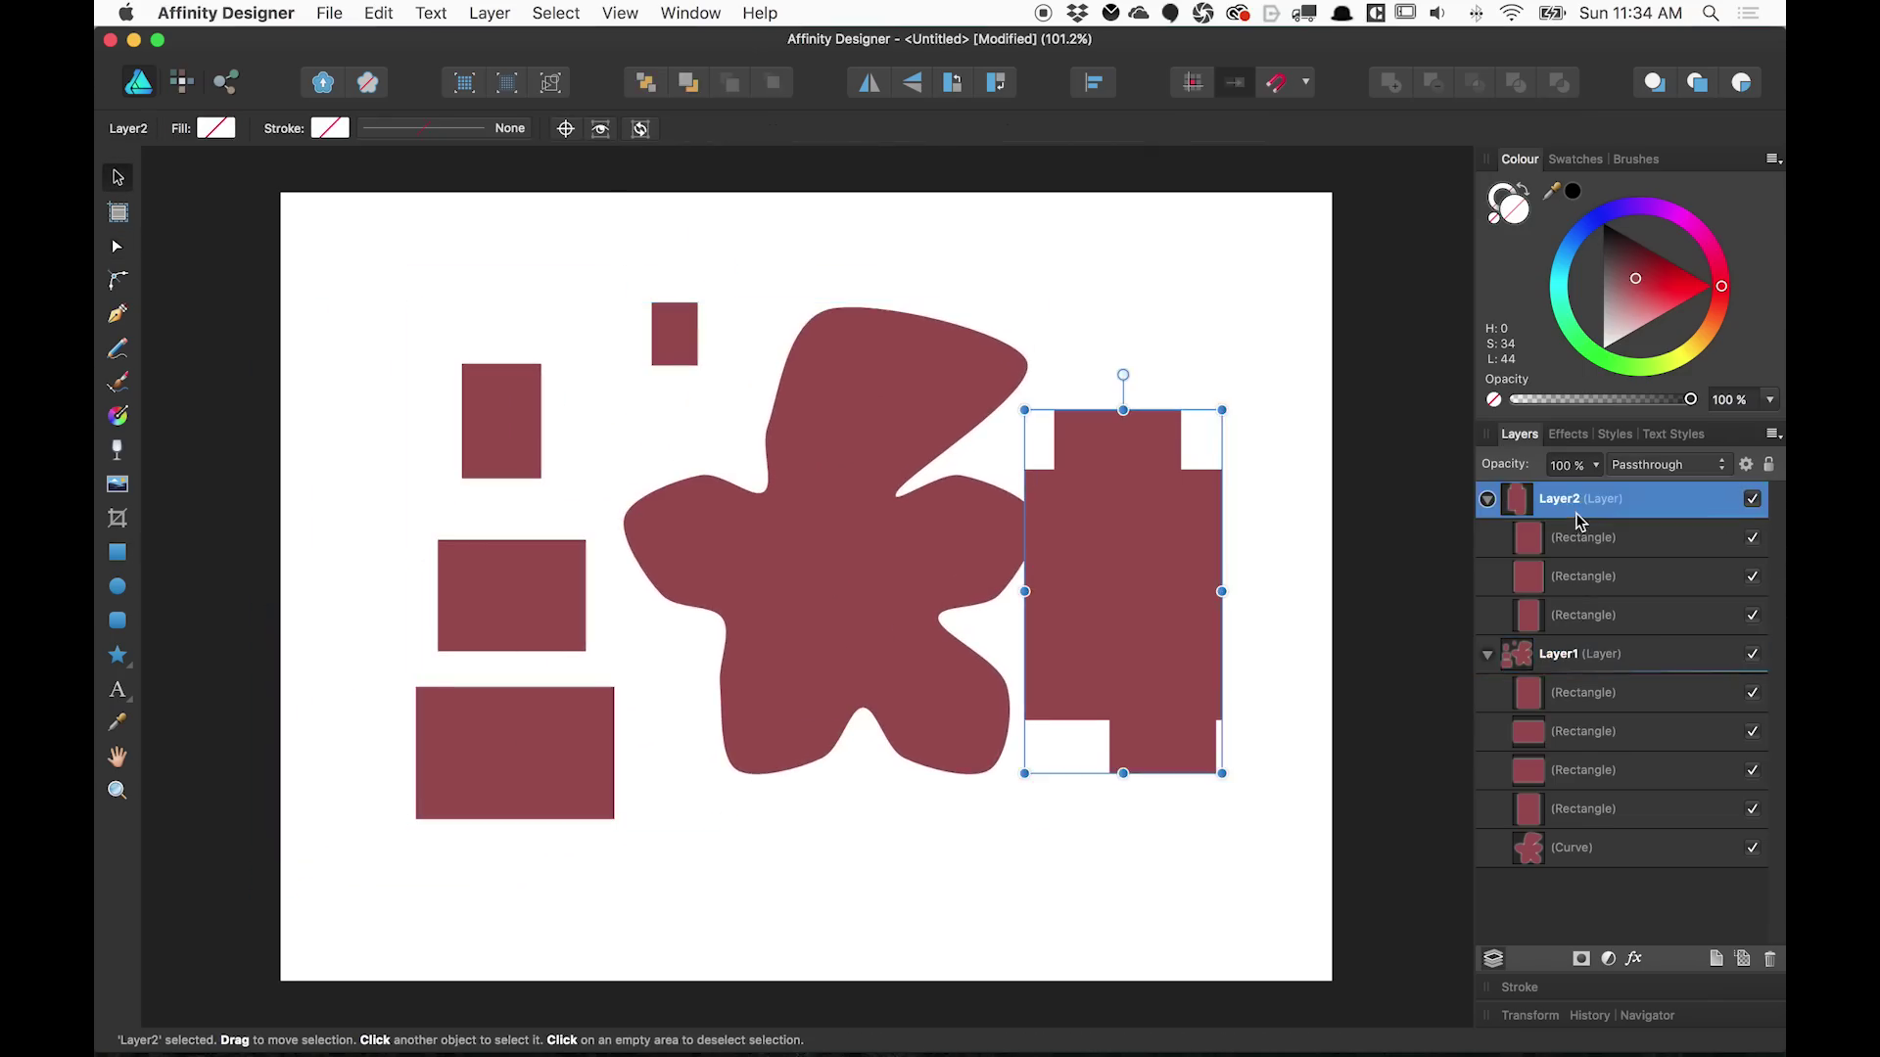
drag(1107, 600, 1157, 549)
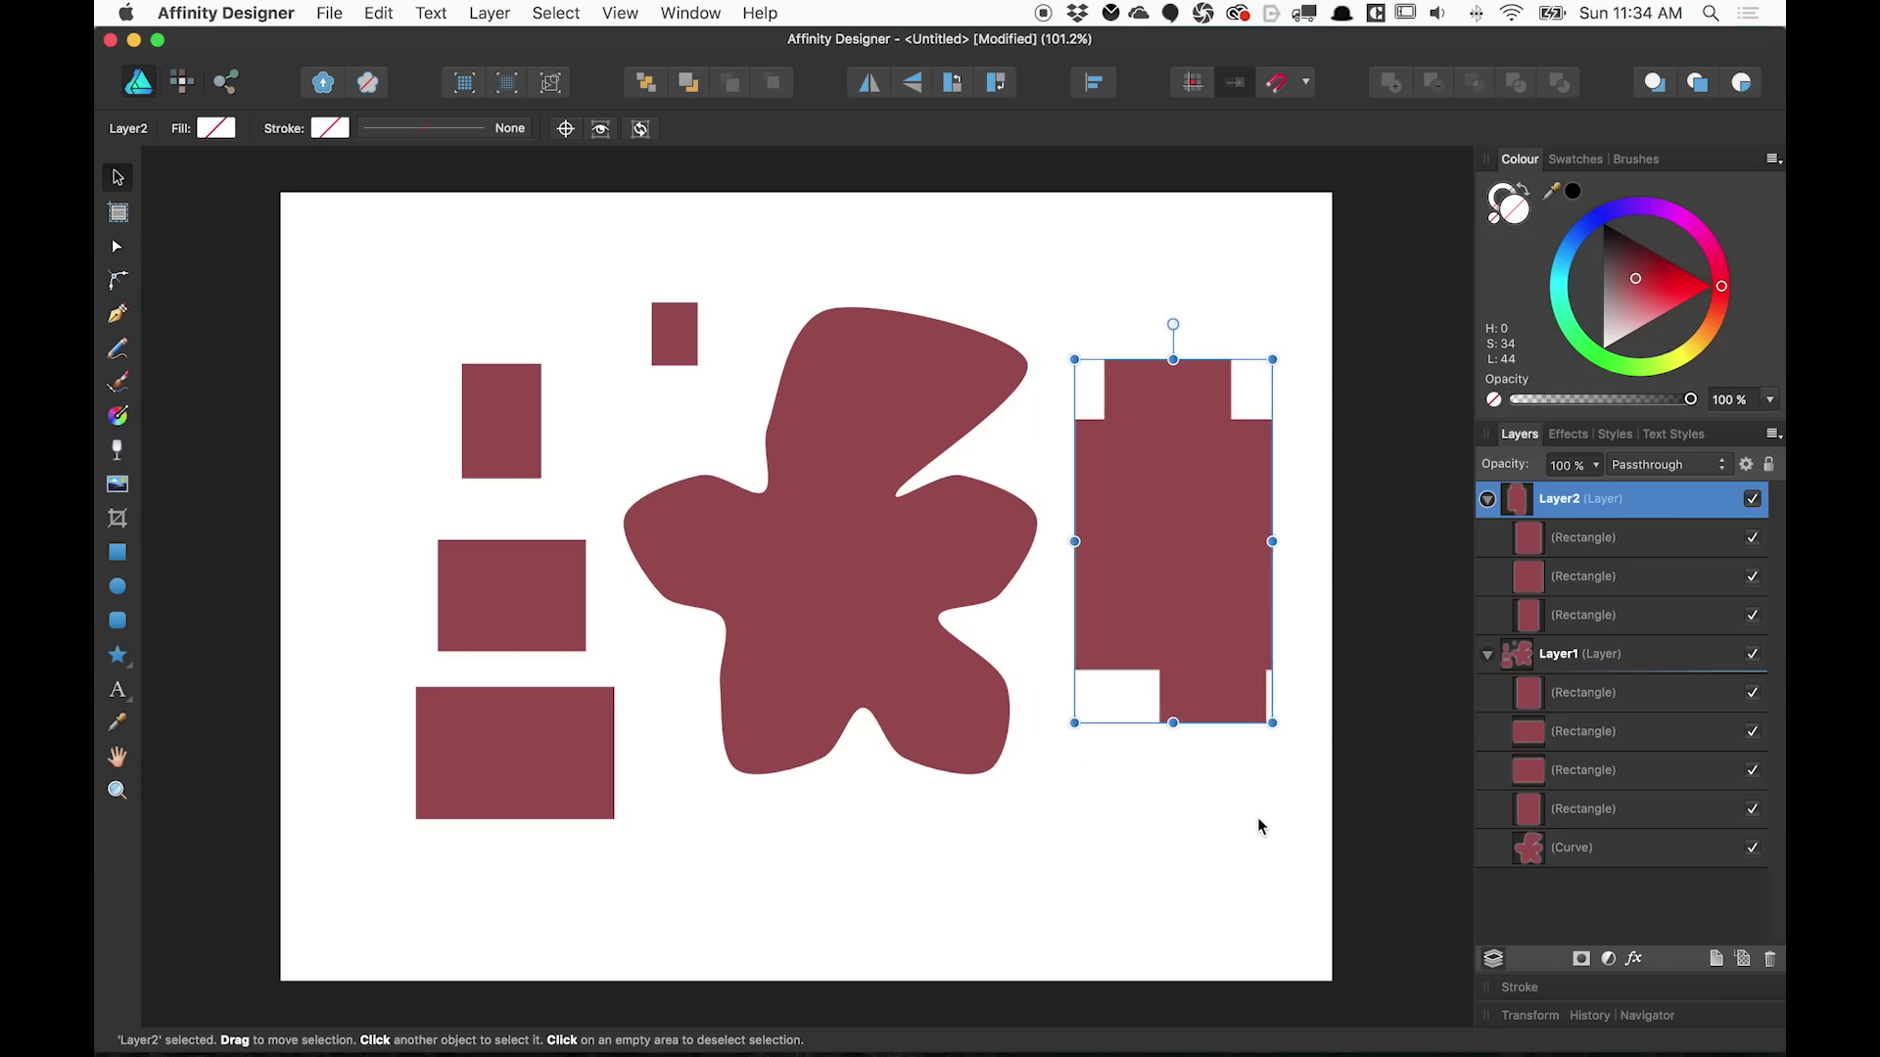
Recolour the three Layer2 rectangles to dark navy blue
click(1605, 541)
shift+click(1609, 577)
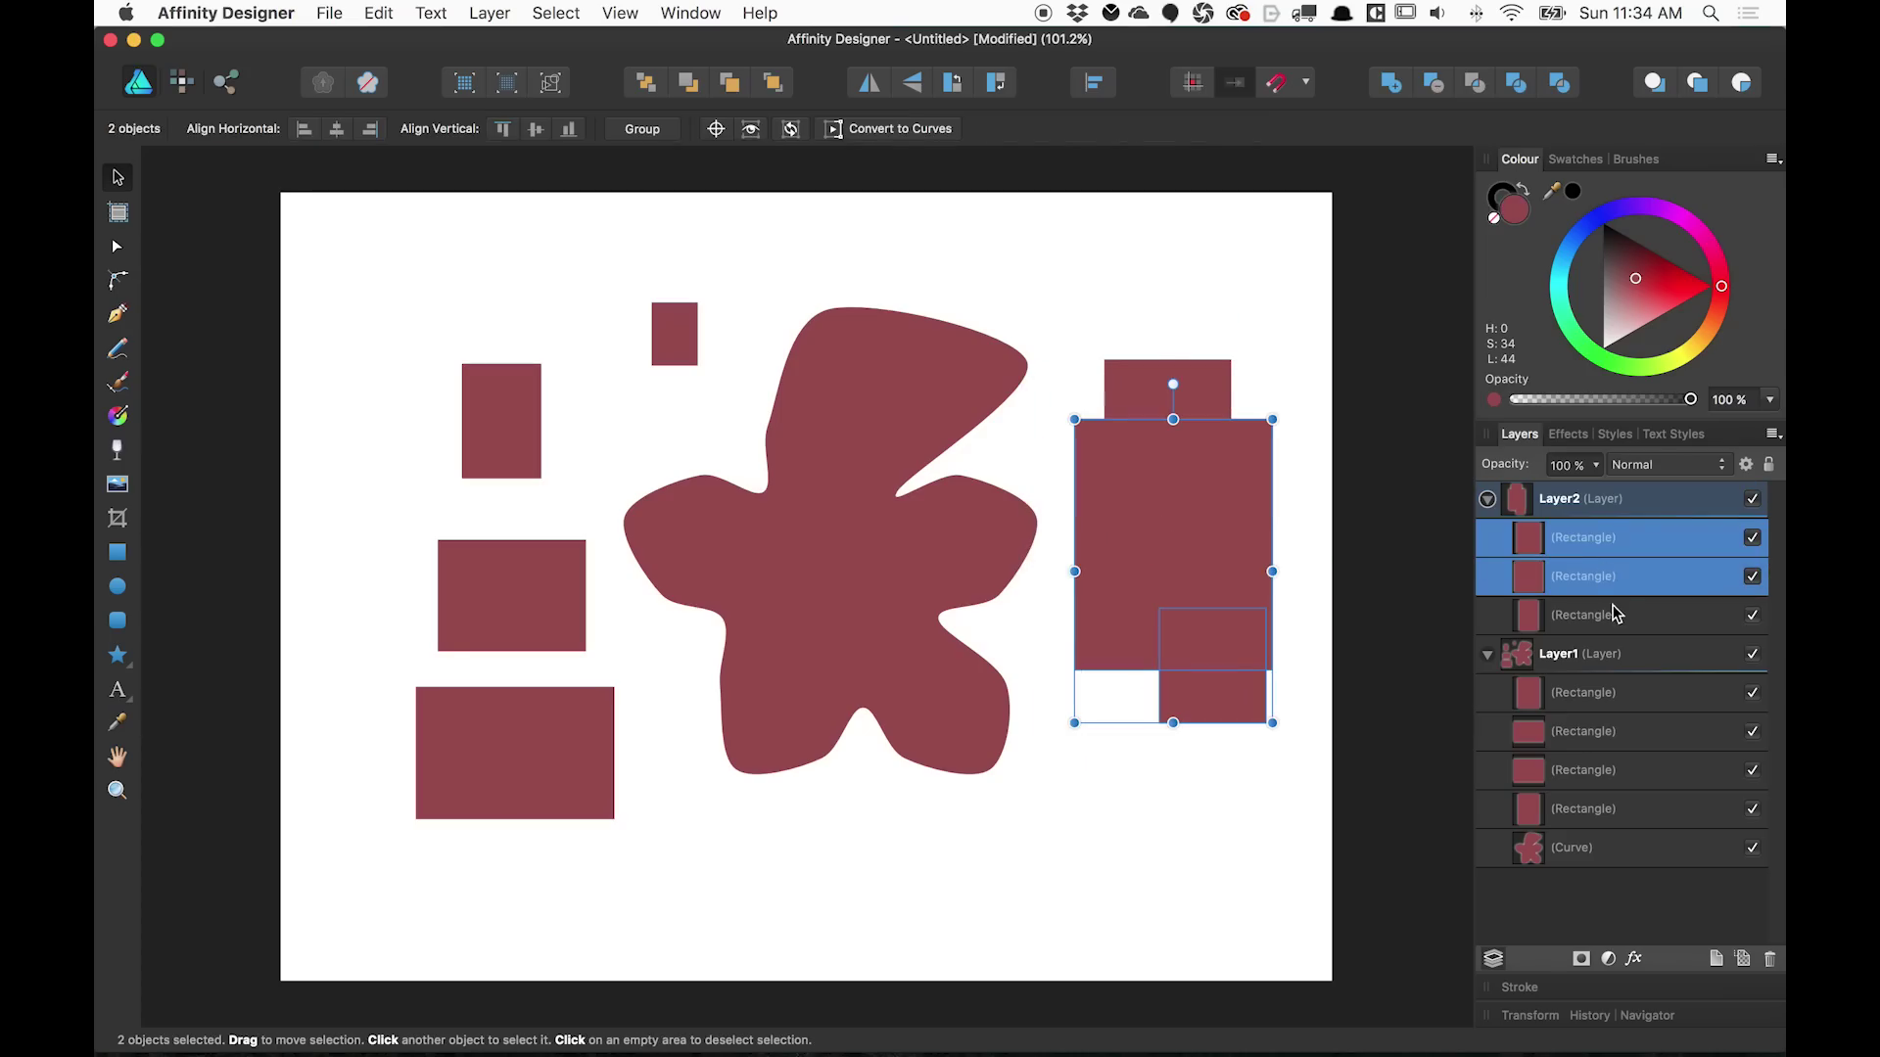
shift+click(1616, 614)
drag(1633, 272, 1607, 245)
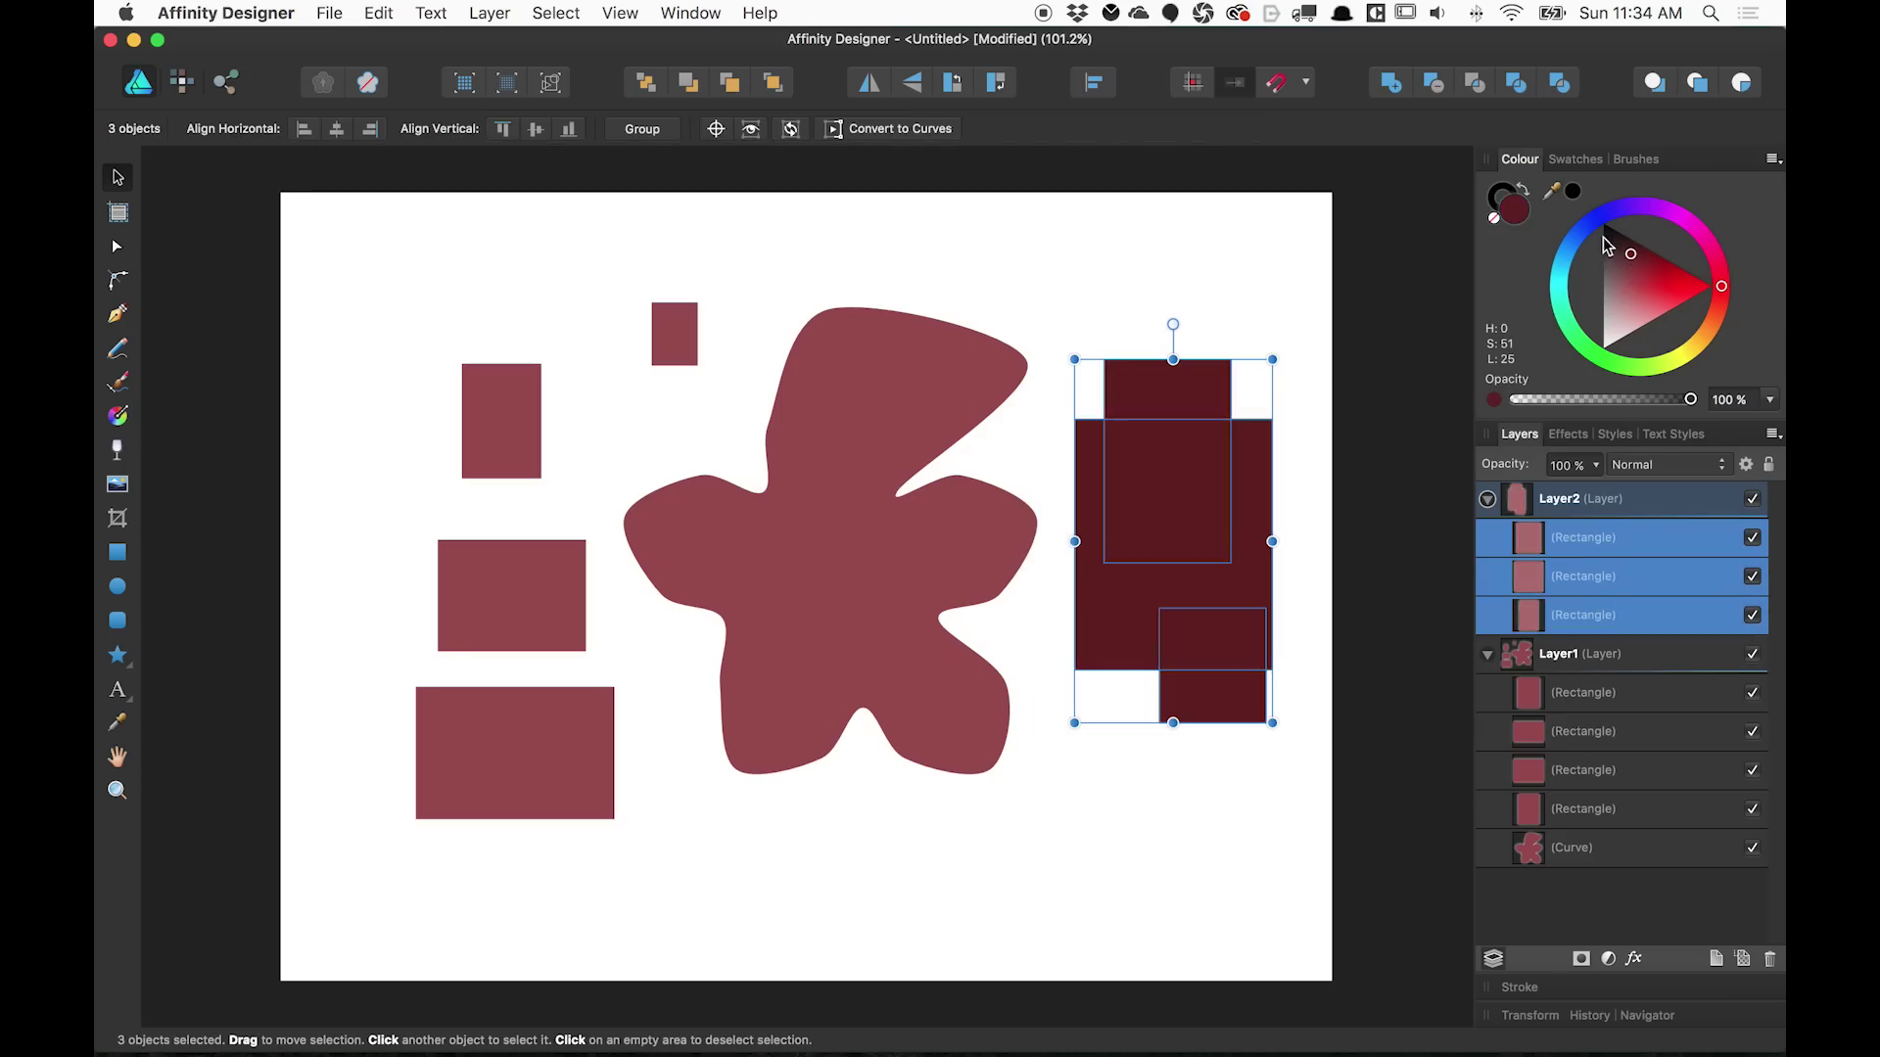
click(1575, 236)
Place the blue rectangles beside the red squares and on the flower's lower left and upper right
click(1216, 813)
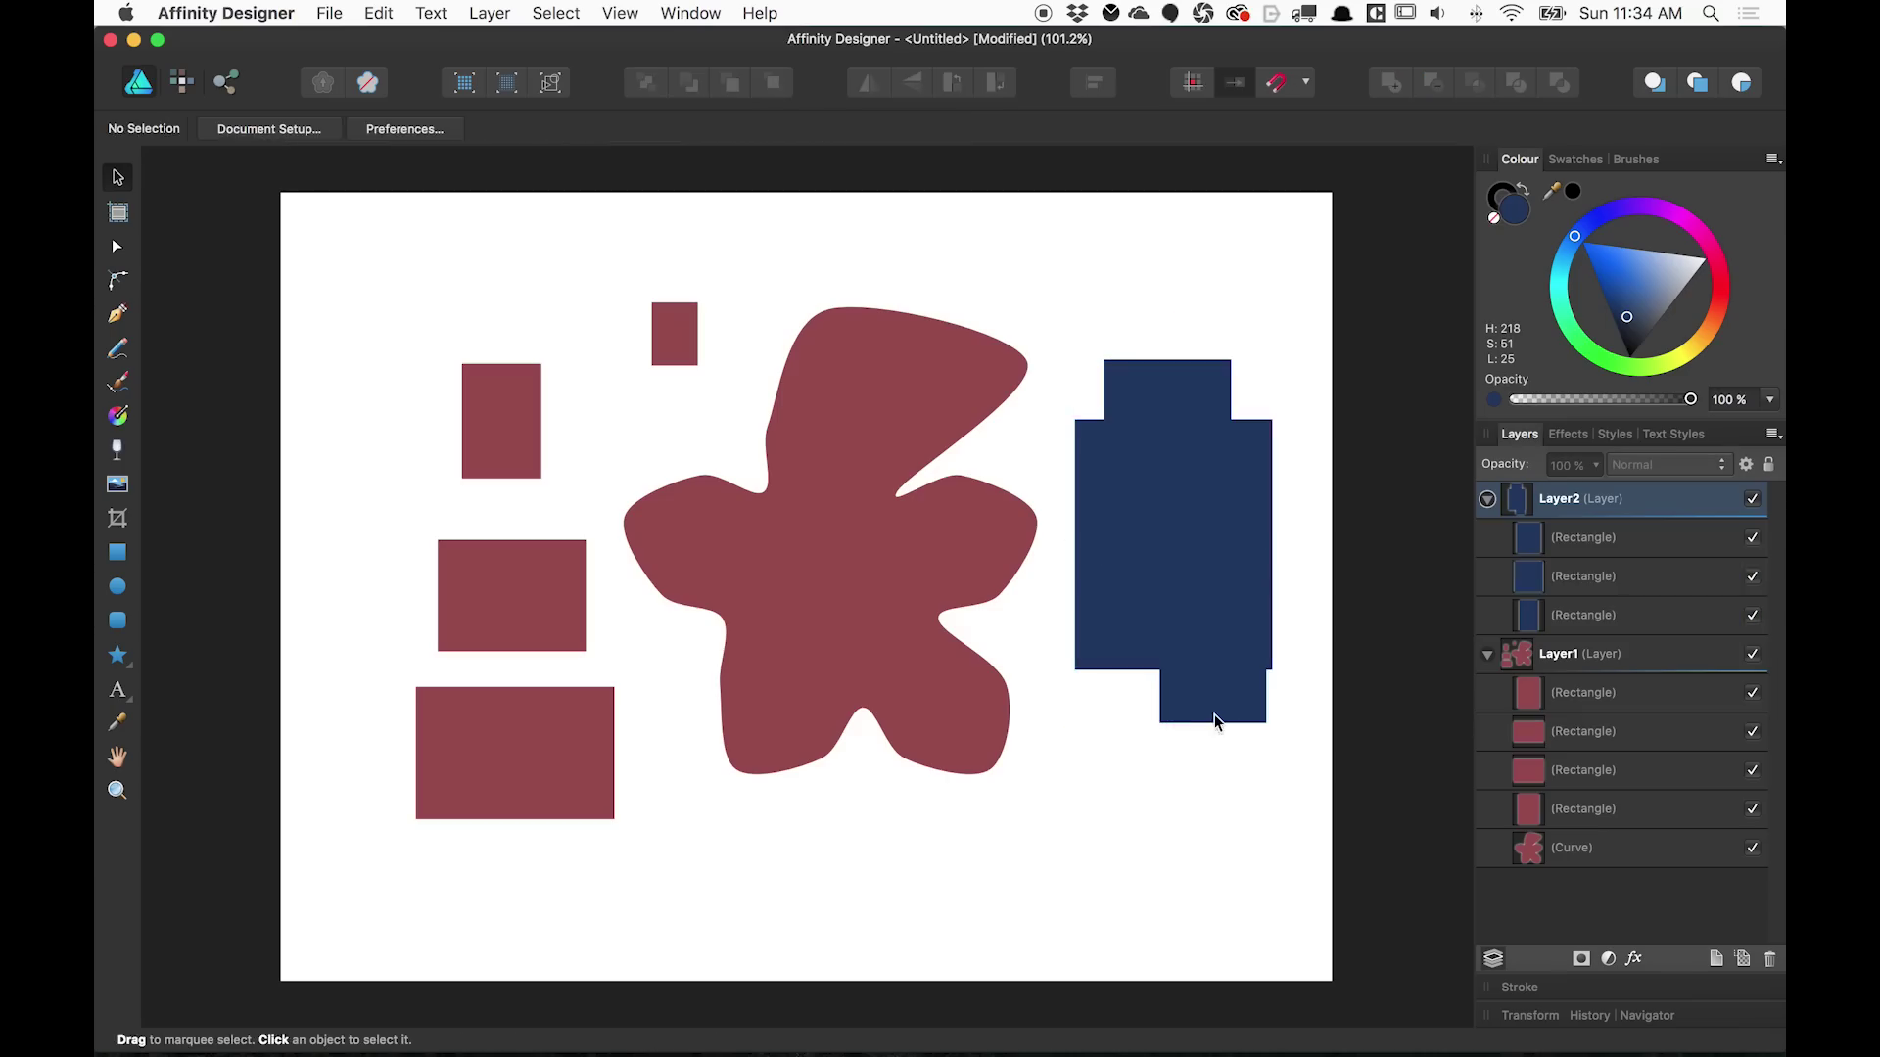
drag(1216, 723, 602, 507)
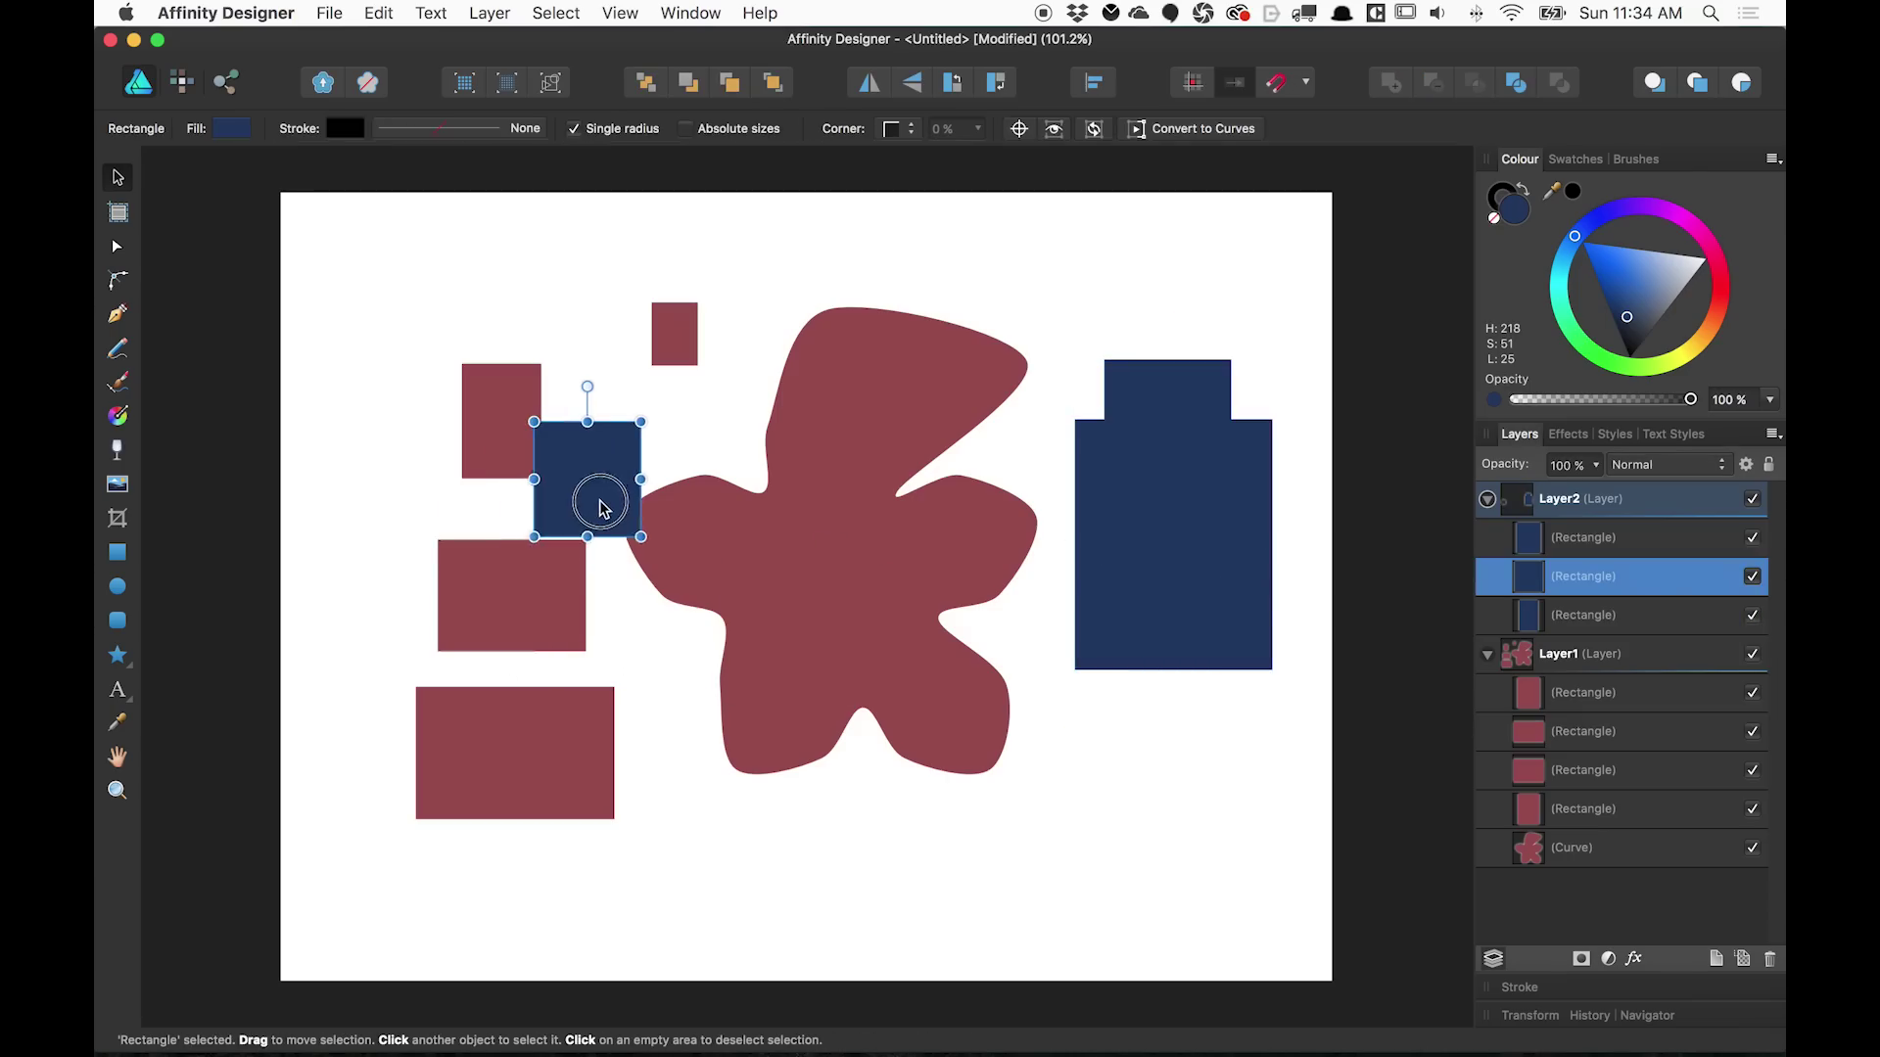
drag(1156, 570, 720, 707)
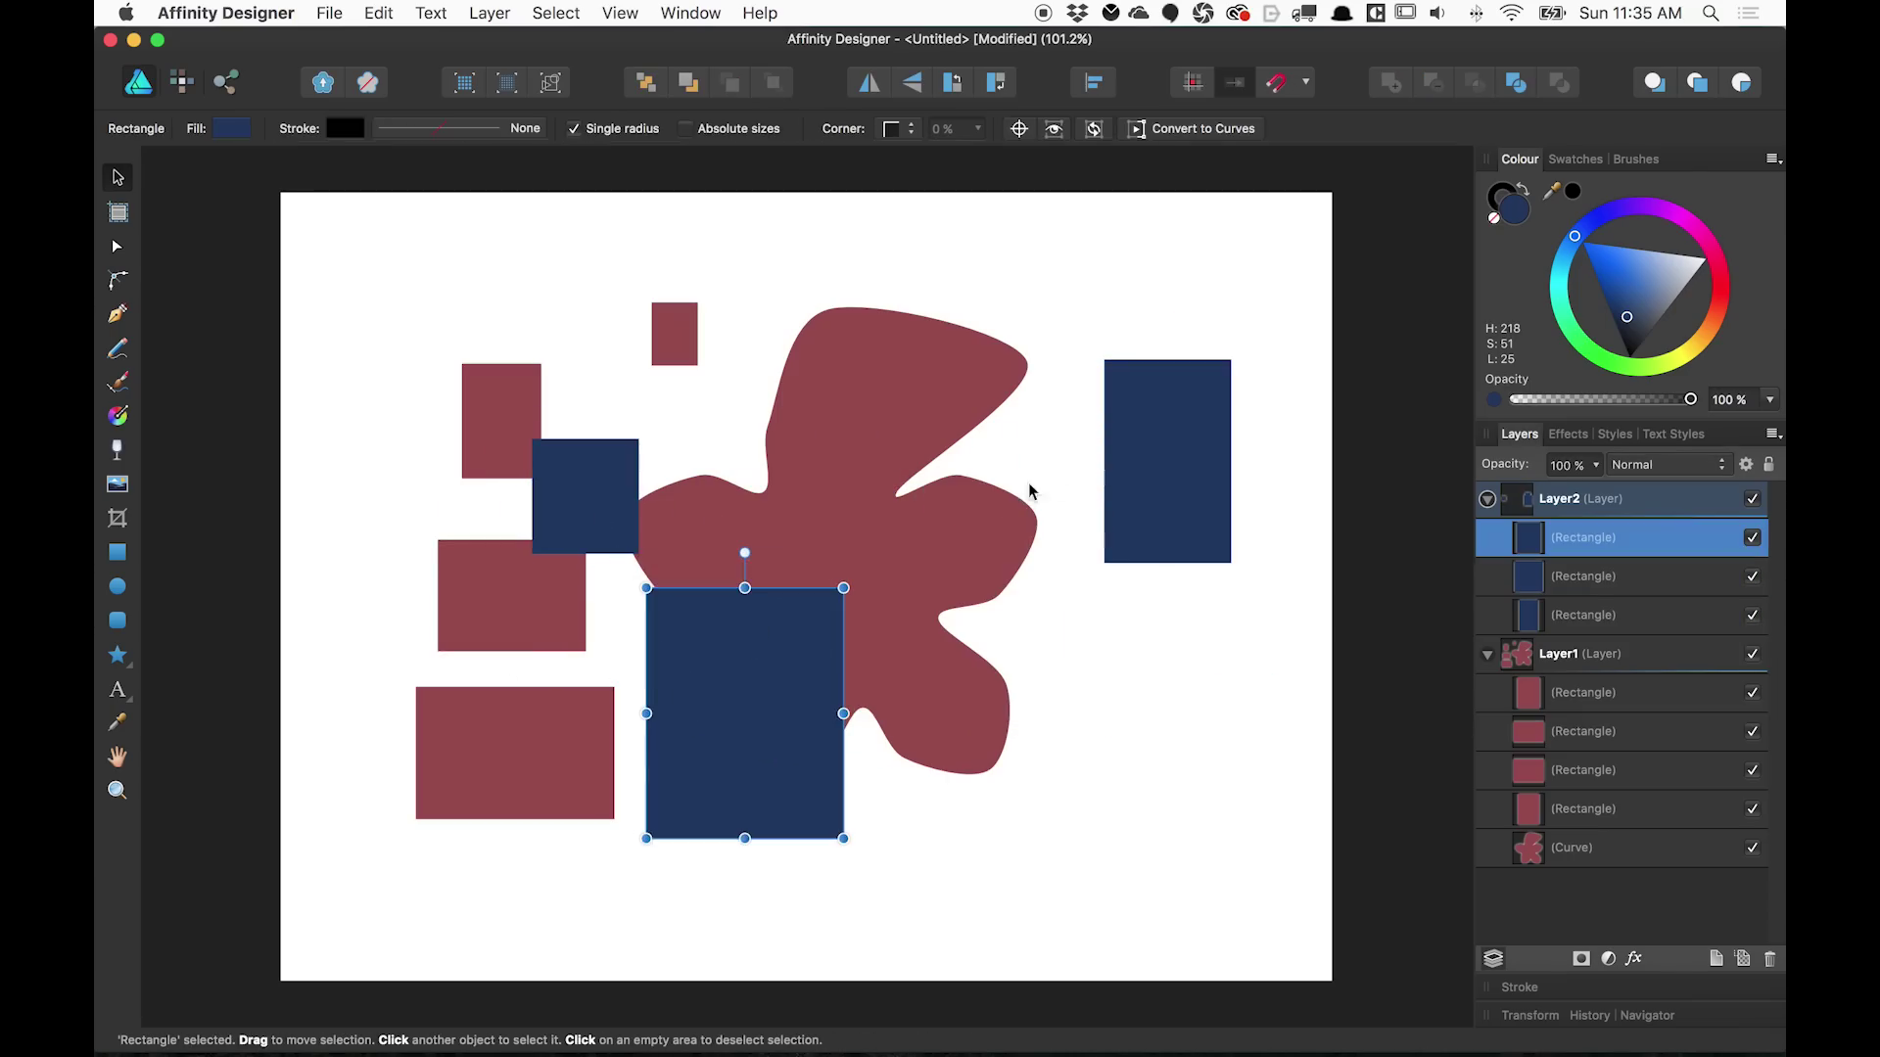
drag(1116, 480, 962, 501)
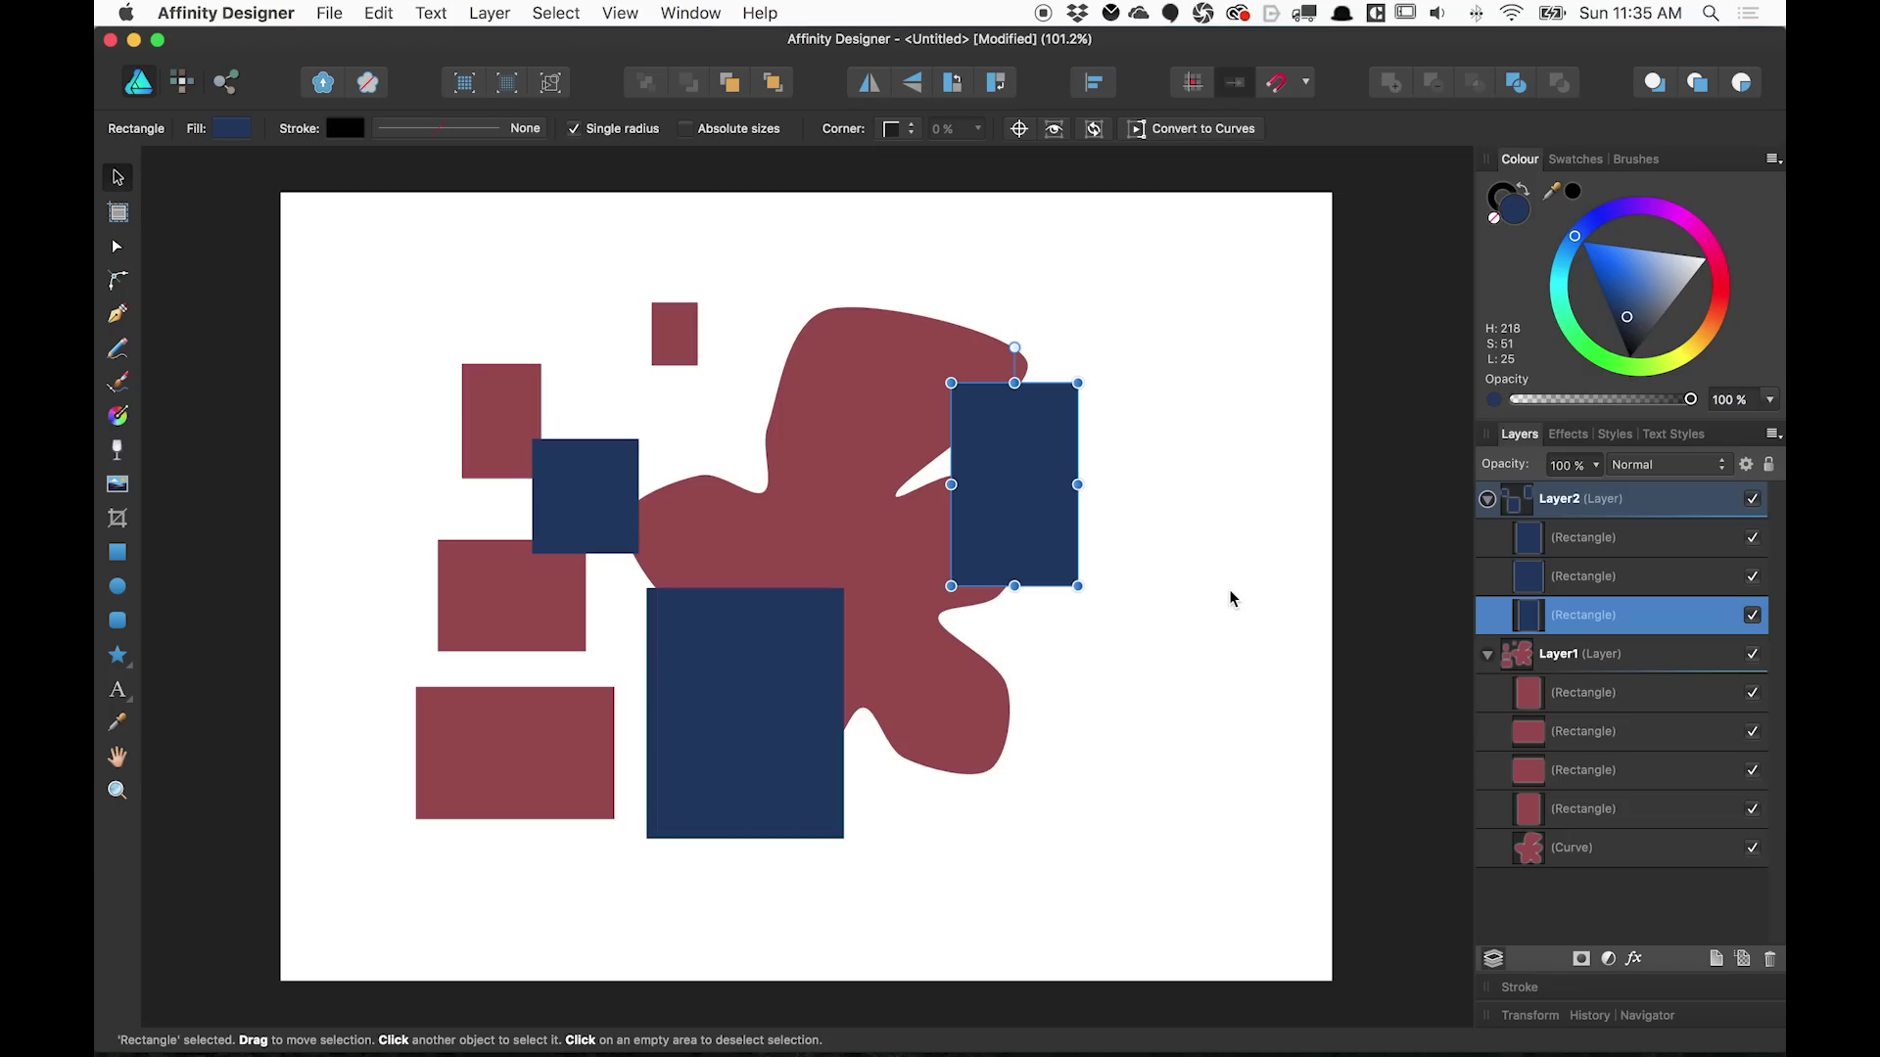
Deselect, turn on Edit All Layers, and marquee-select shapes across both layers
click(1231, 597)
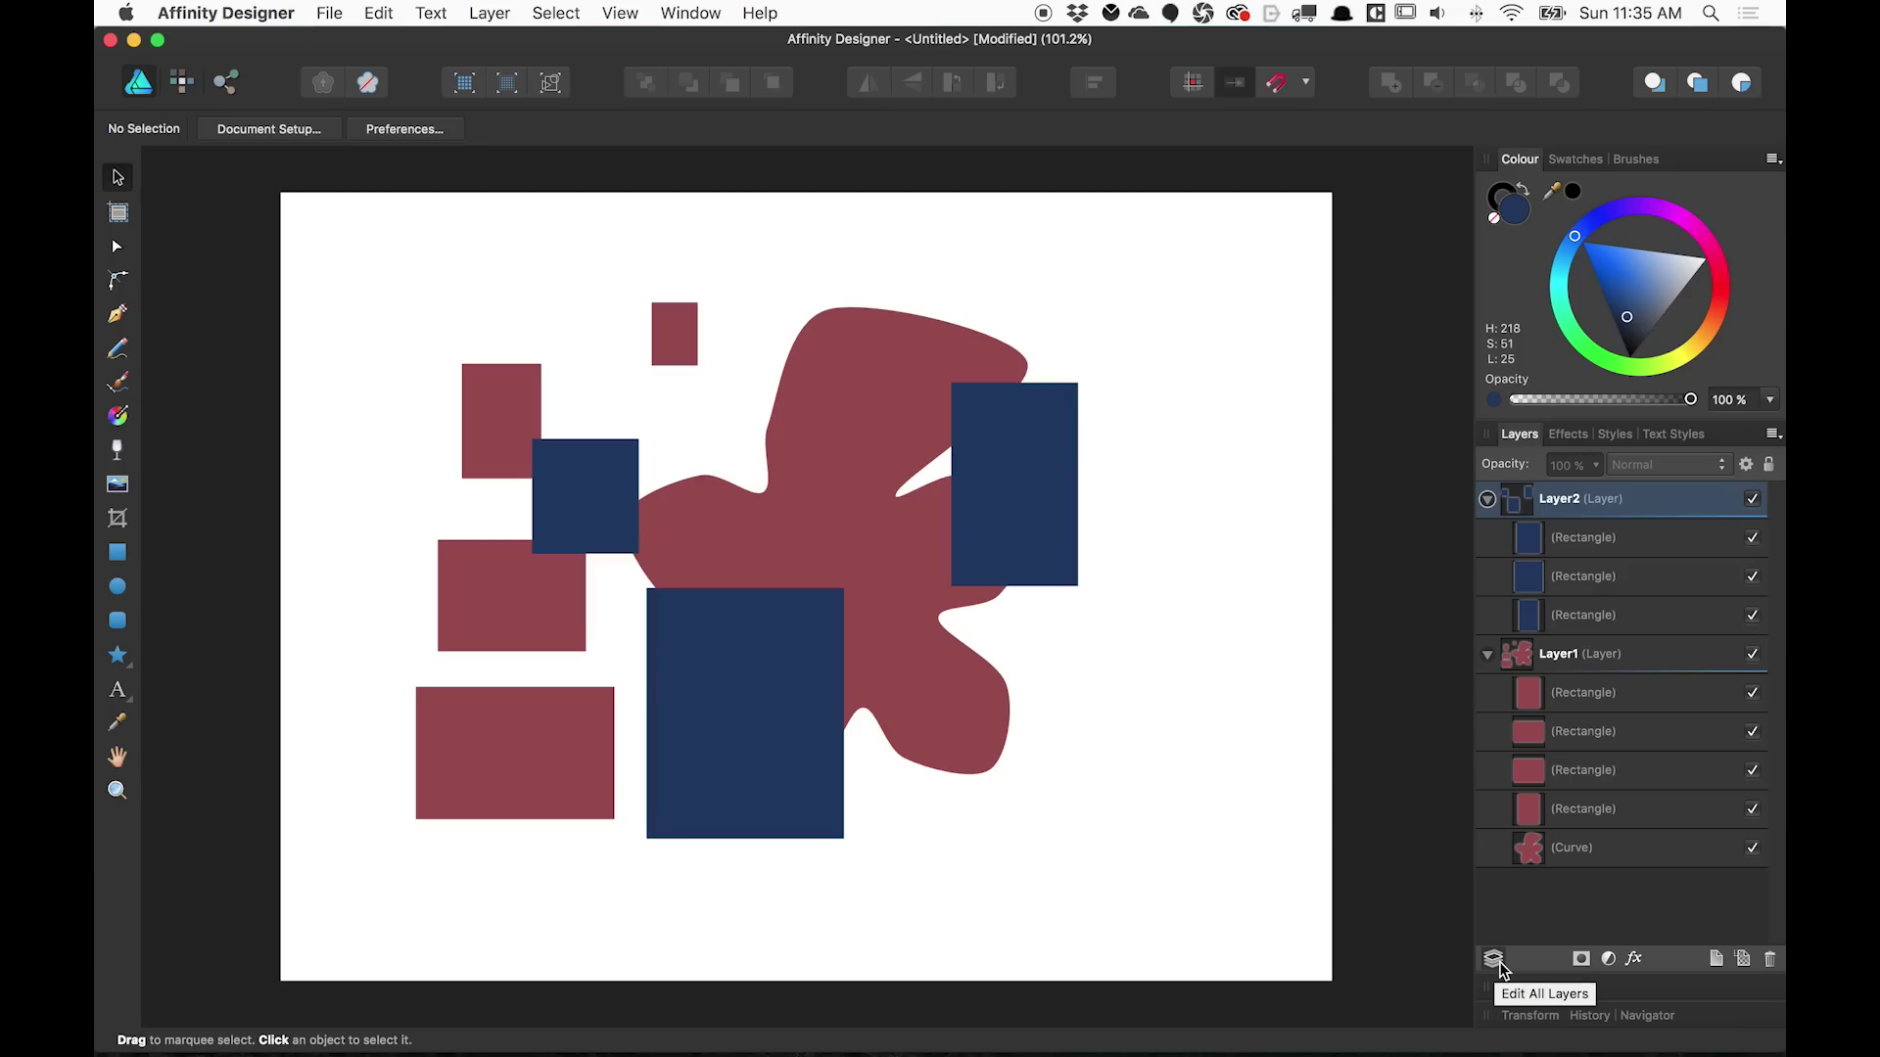
click(1495, 959)
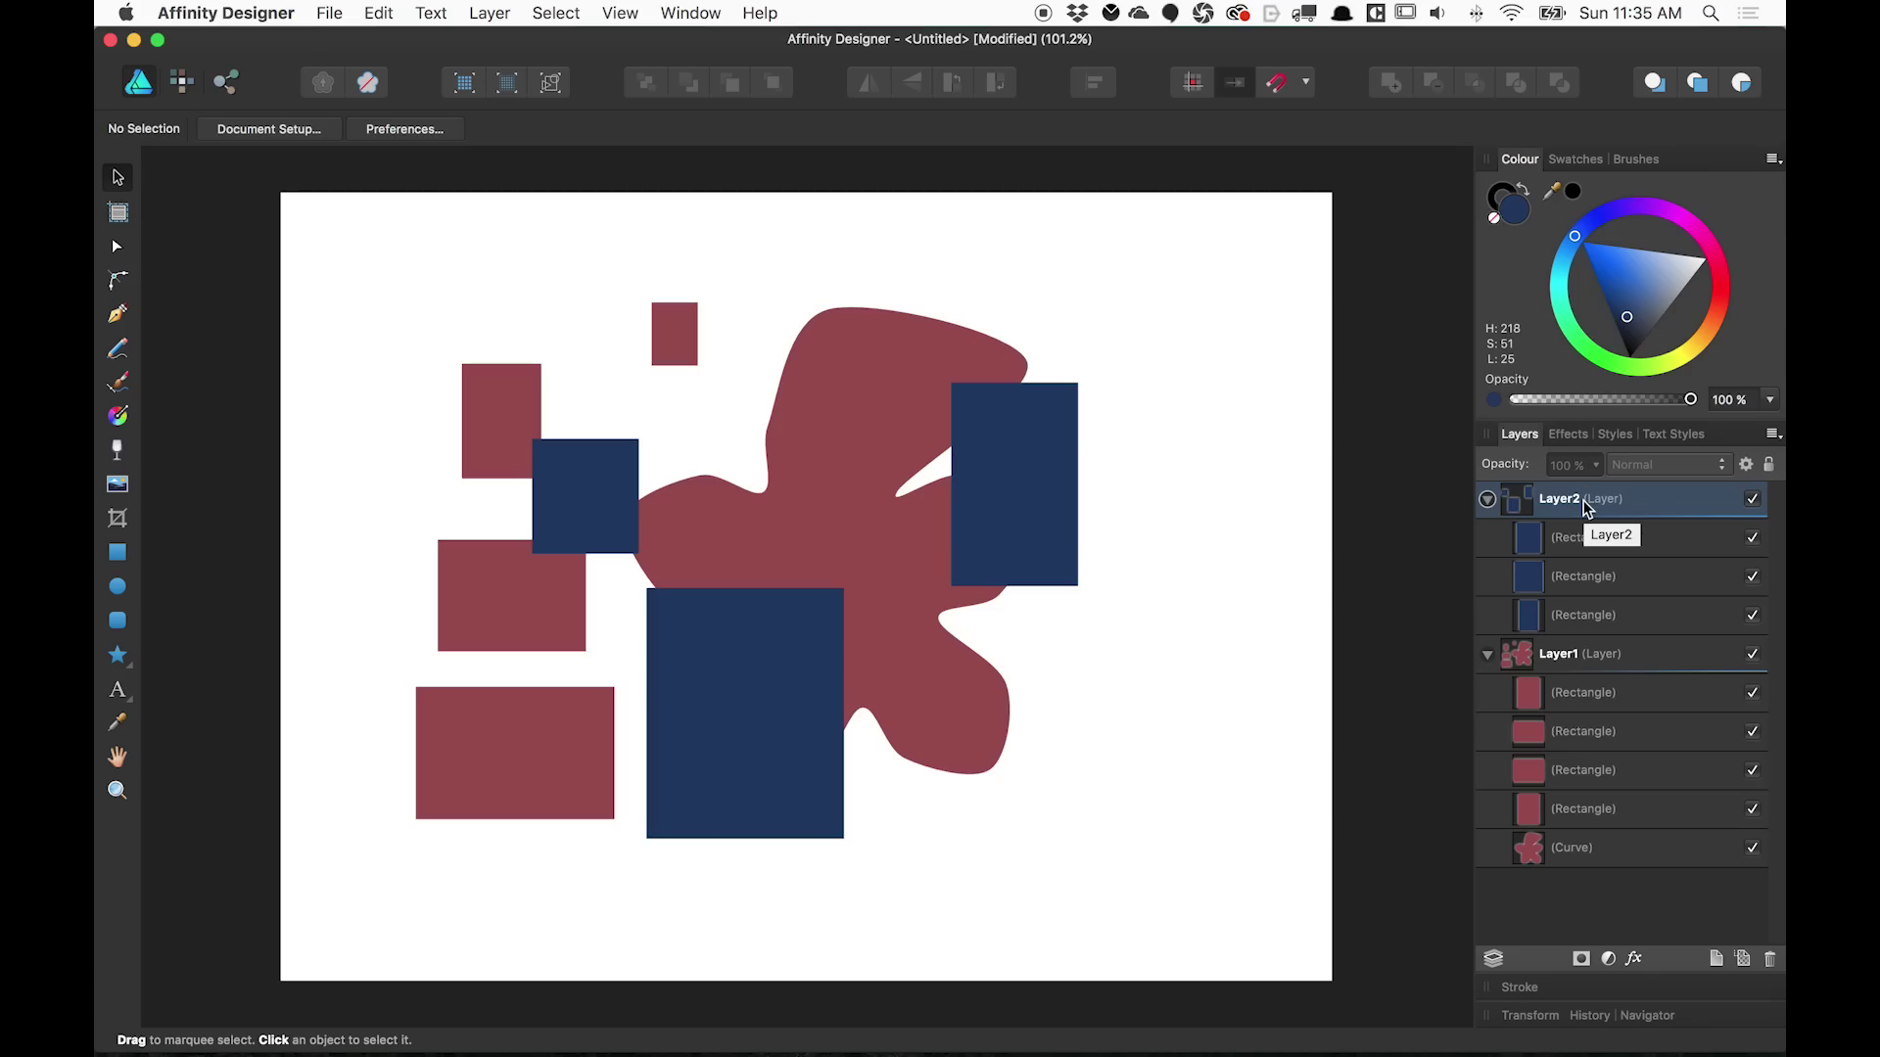
drag(1189, 900, 360, 206)
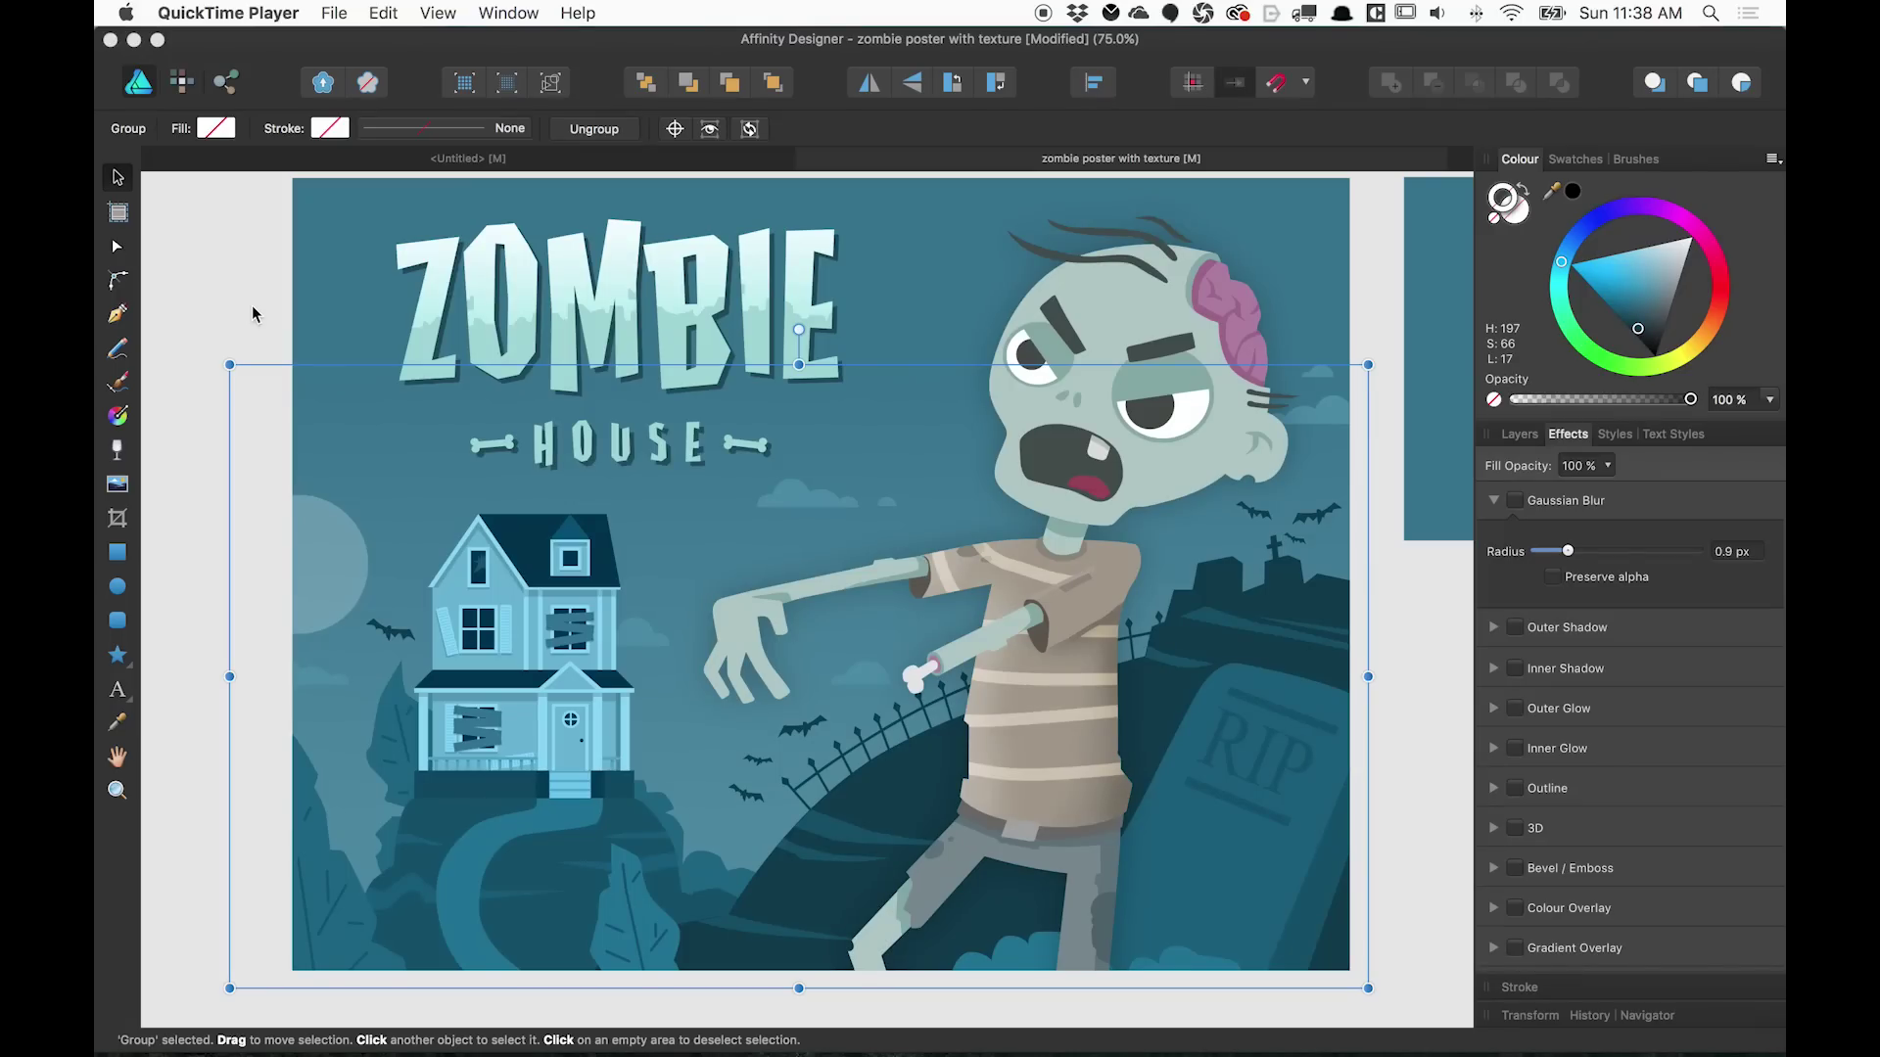
Enable an Outer Shadow on the zombie group and raise its opacity to 100%
click(250, 305)
click(992, 635)
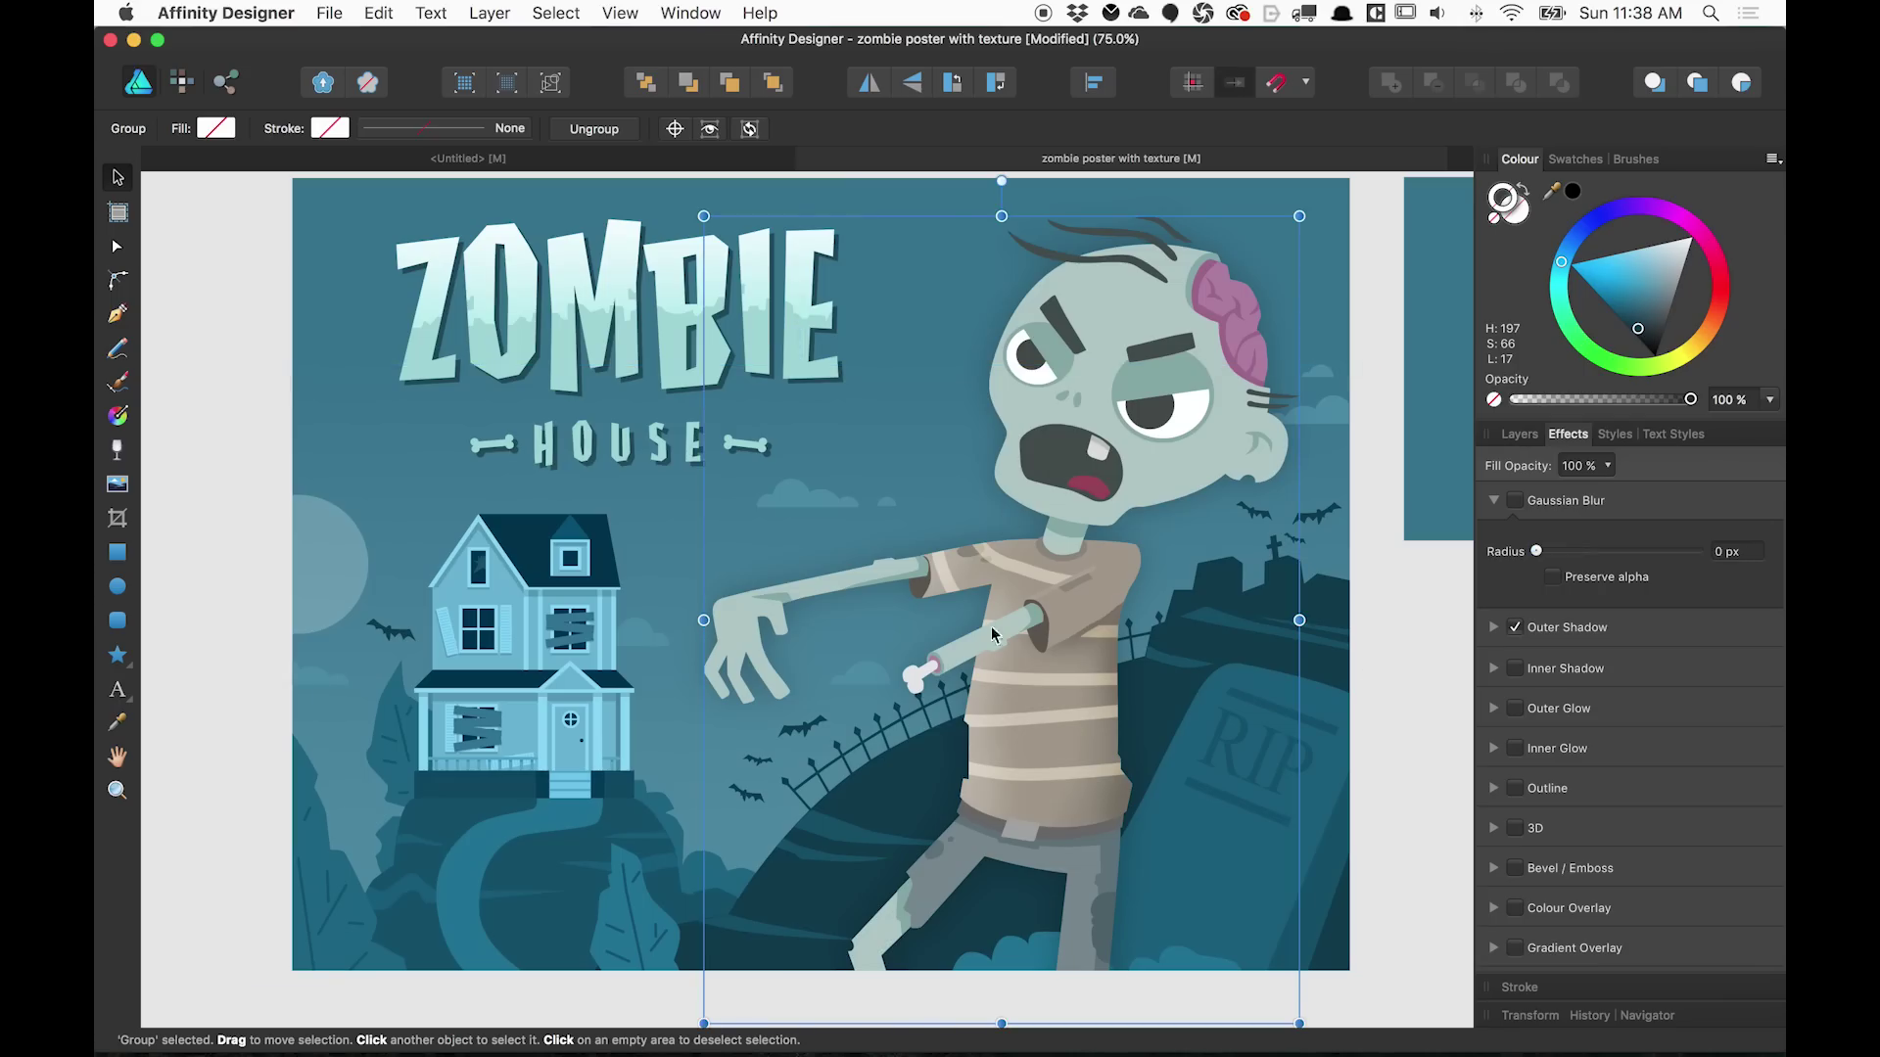
click(1515, 631)
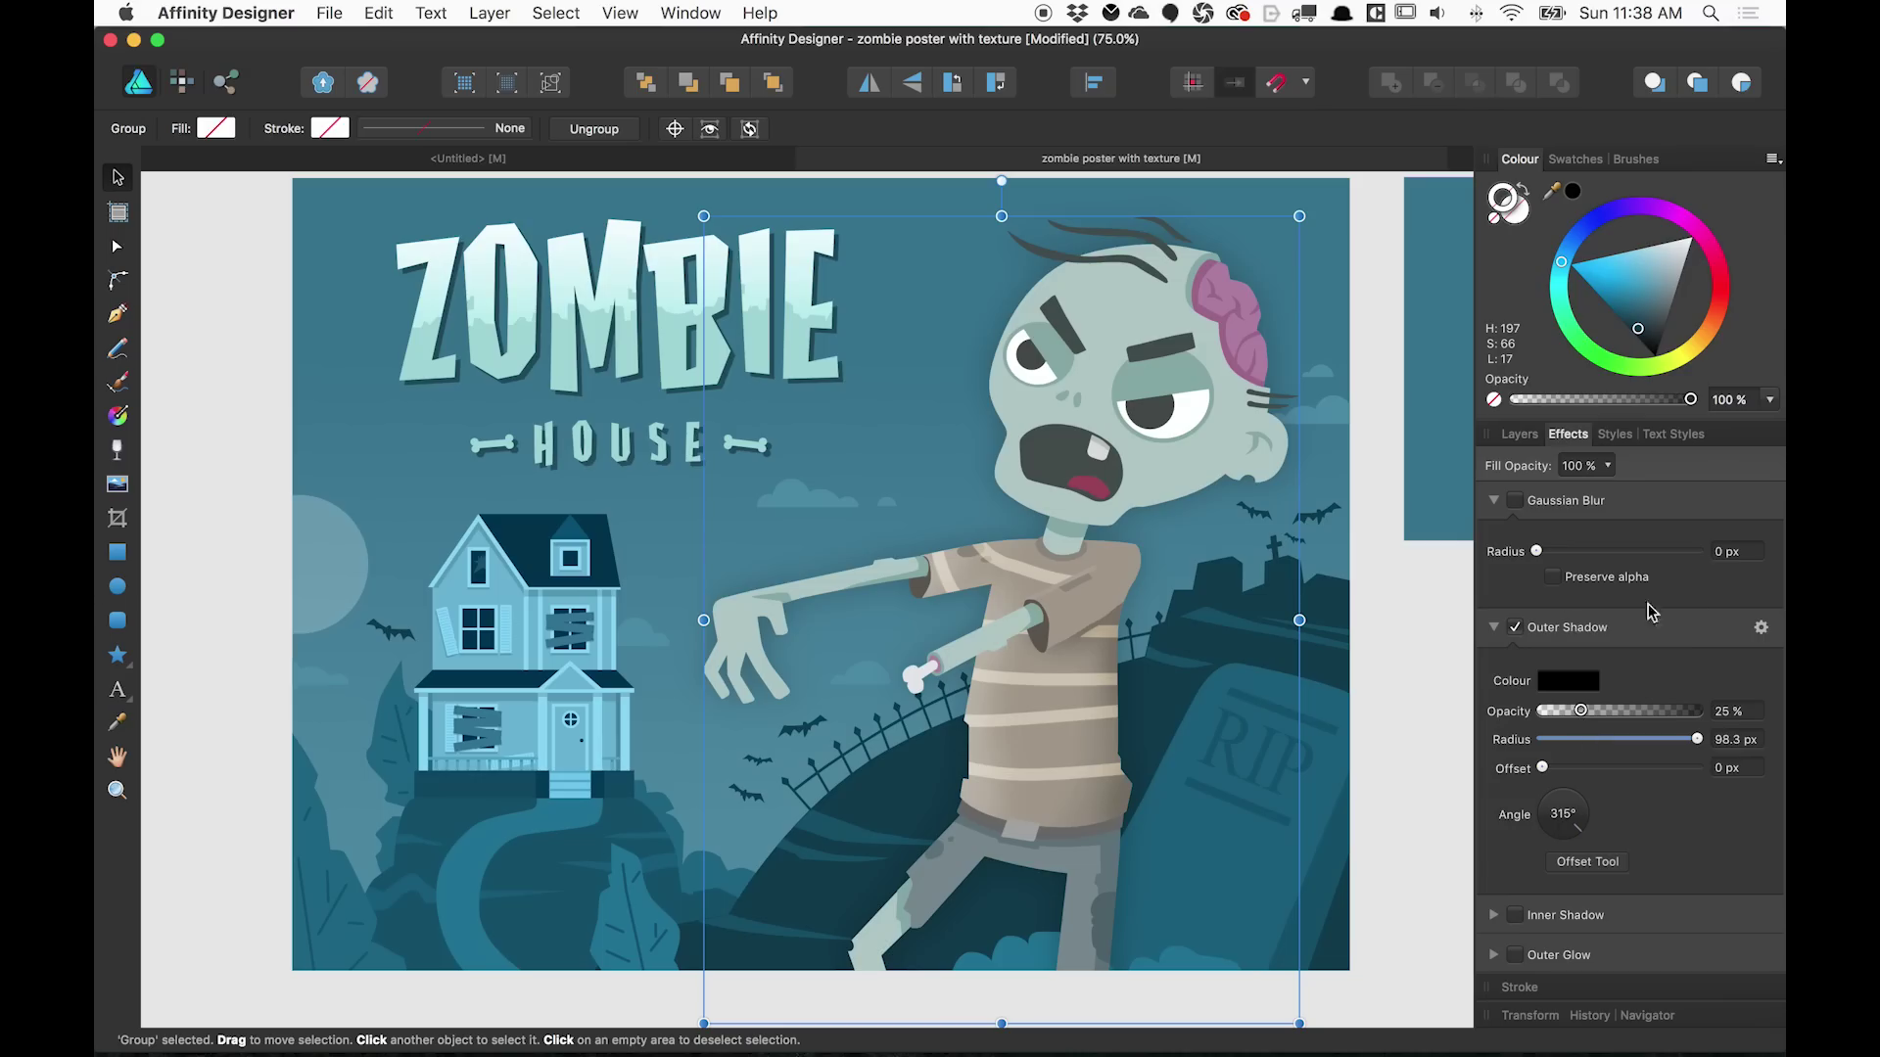
drag(1657, 711, 1598, 720)
click(1491, 627)
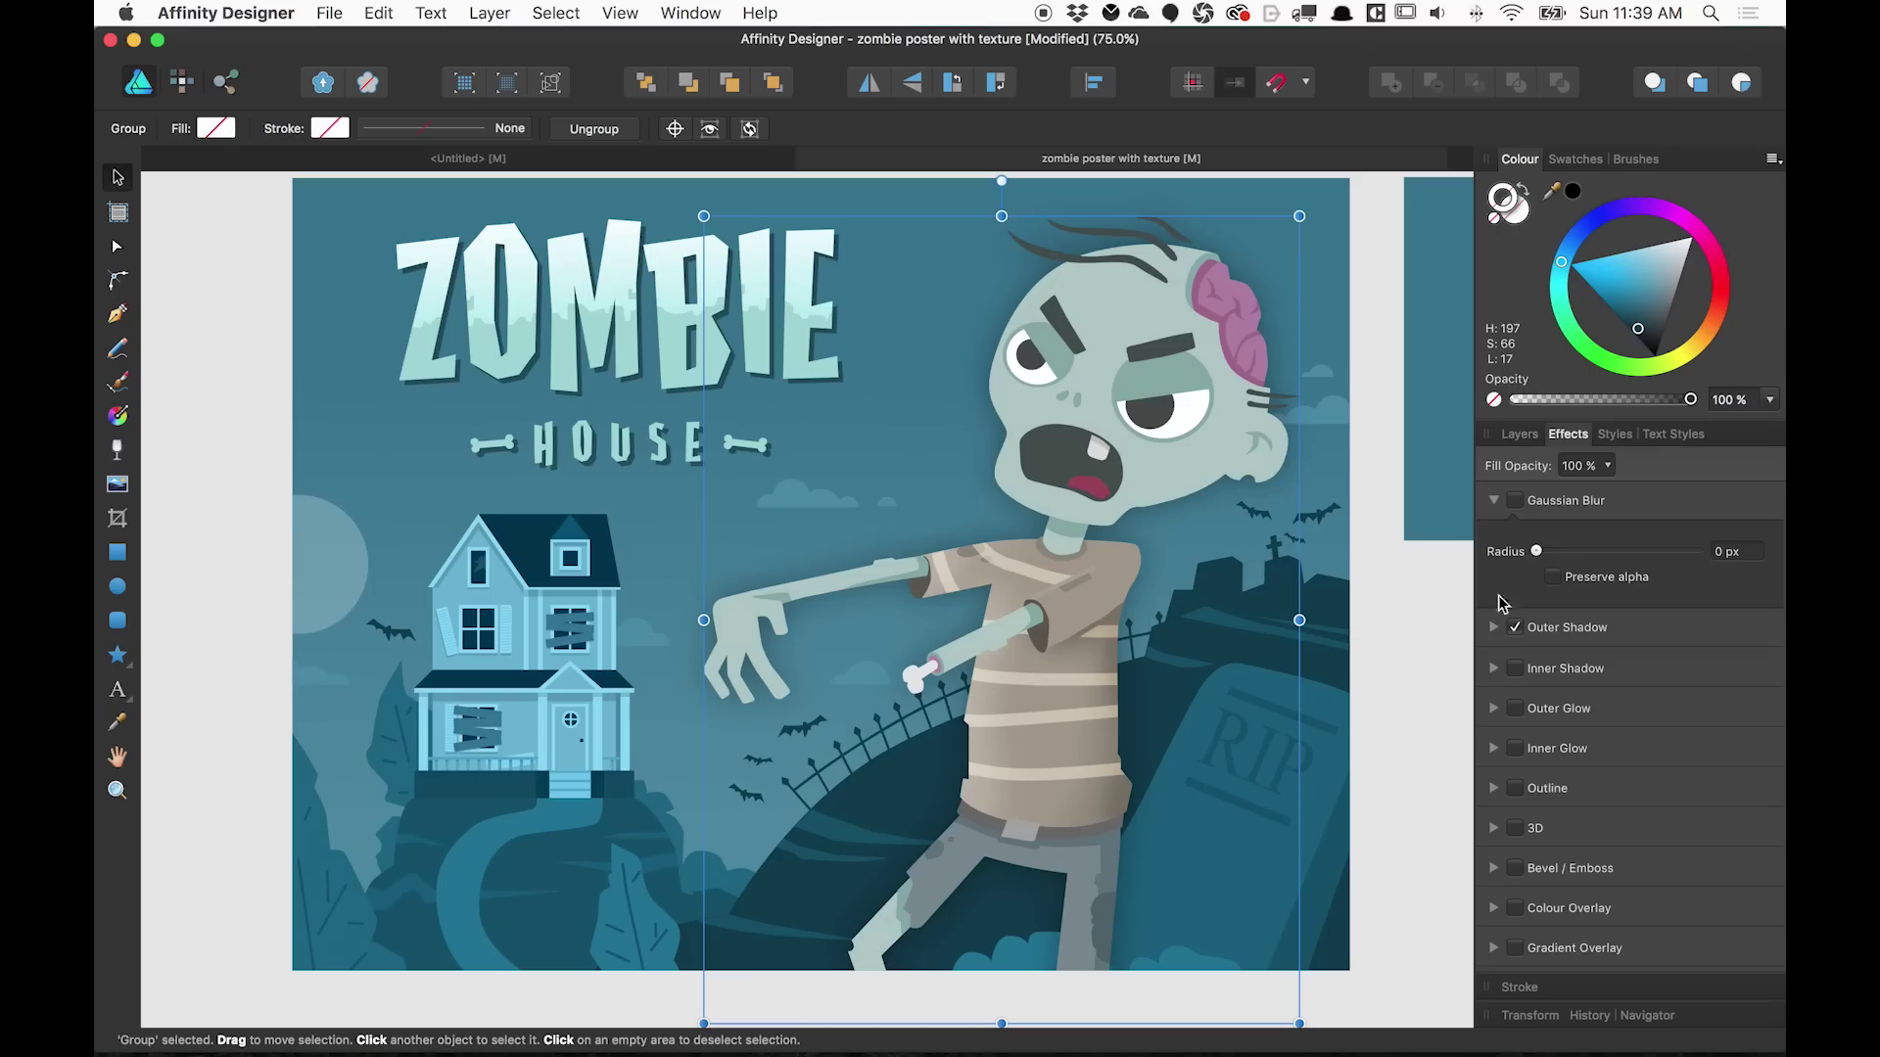
Apply a Gaussian Blur to the background house group and increase its radius
click(508, 721)
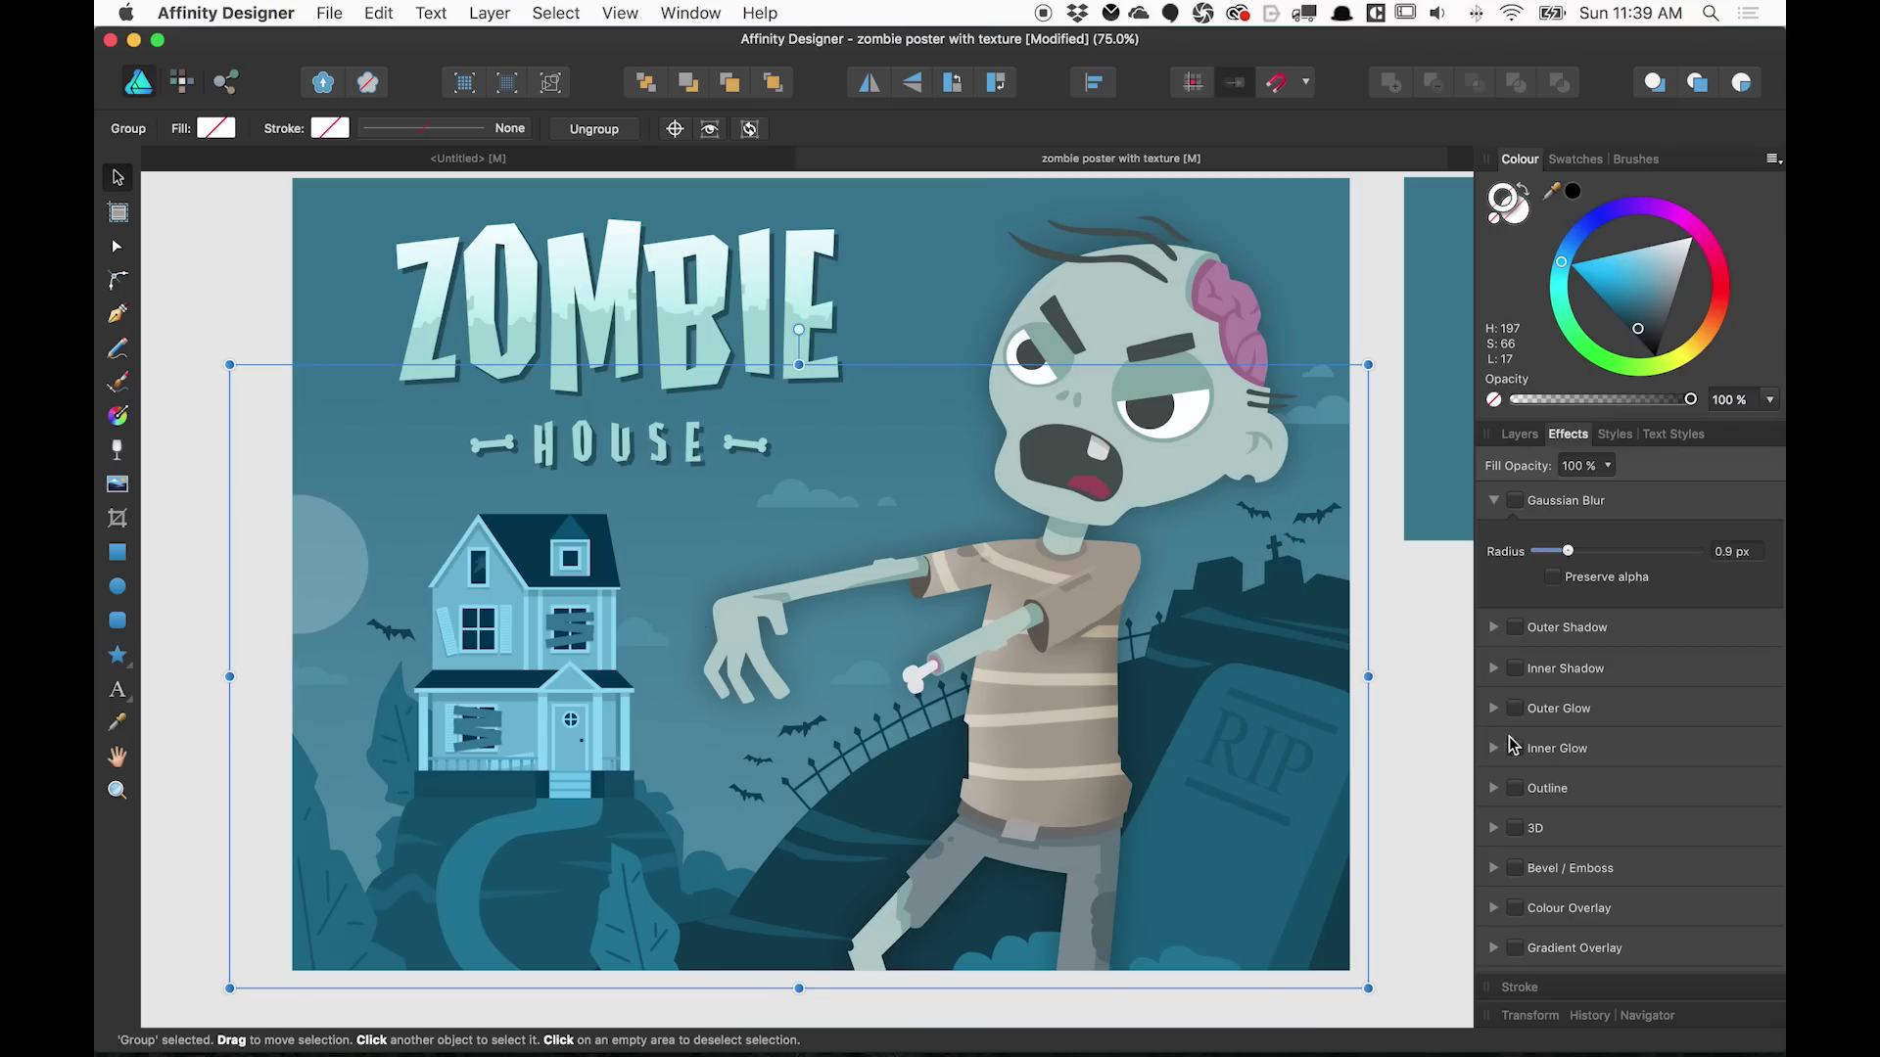
click(1515, 501)
mouse_move(1580, 556)
mouse_down()
mouse_move(1635, 554)
mouse_move(1585, 558)
mouse_up()
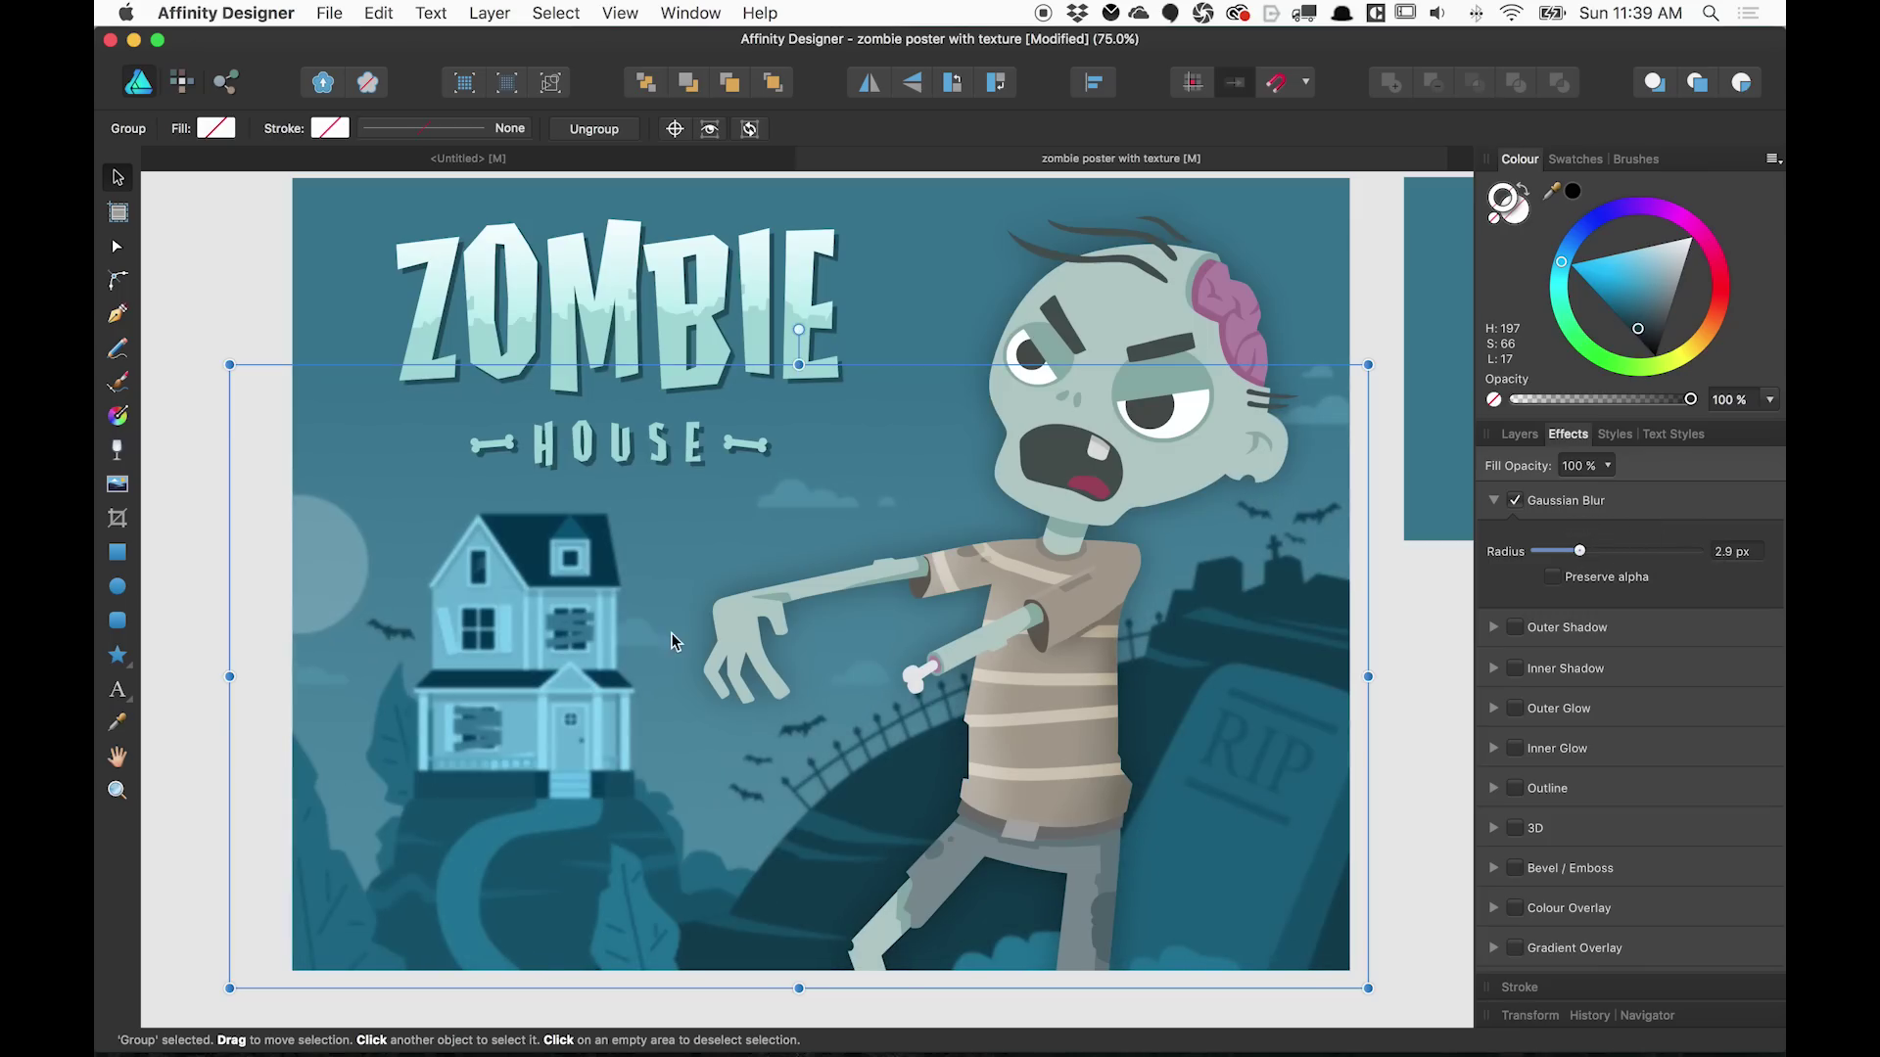
Select the house on its own and shift it up and to the right
click(555, 659)
click(555, 659)
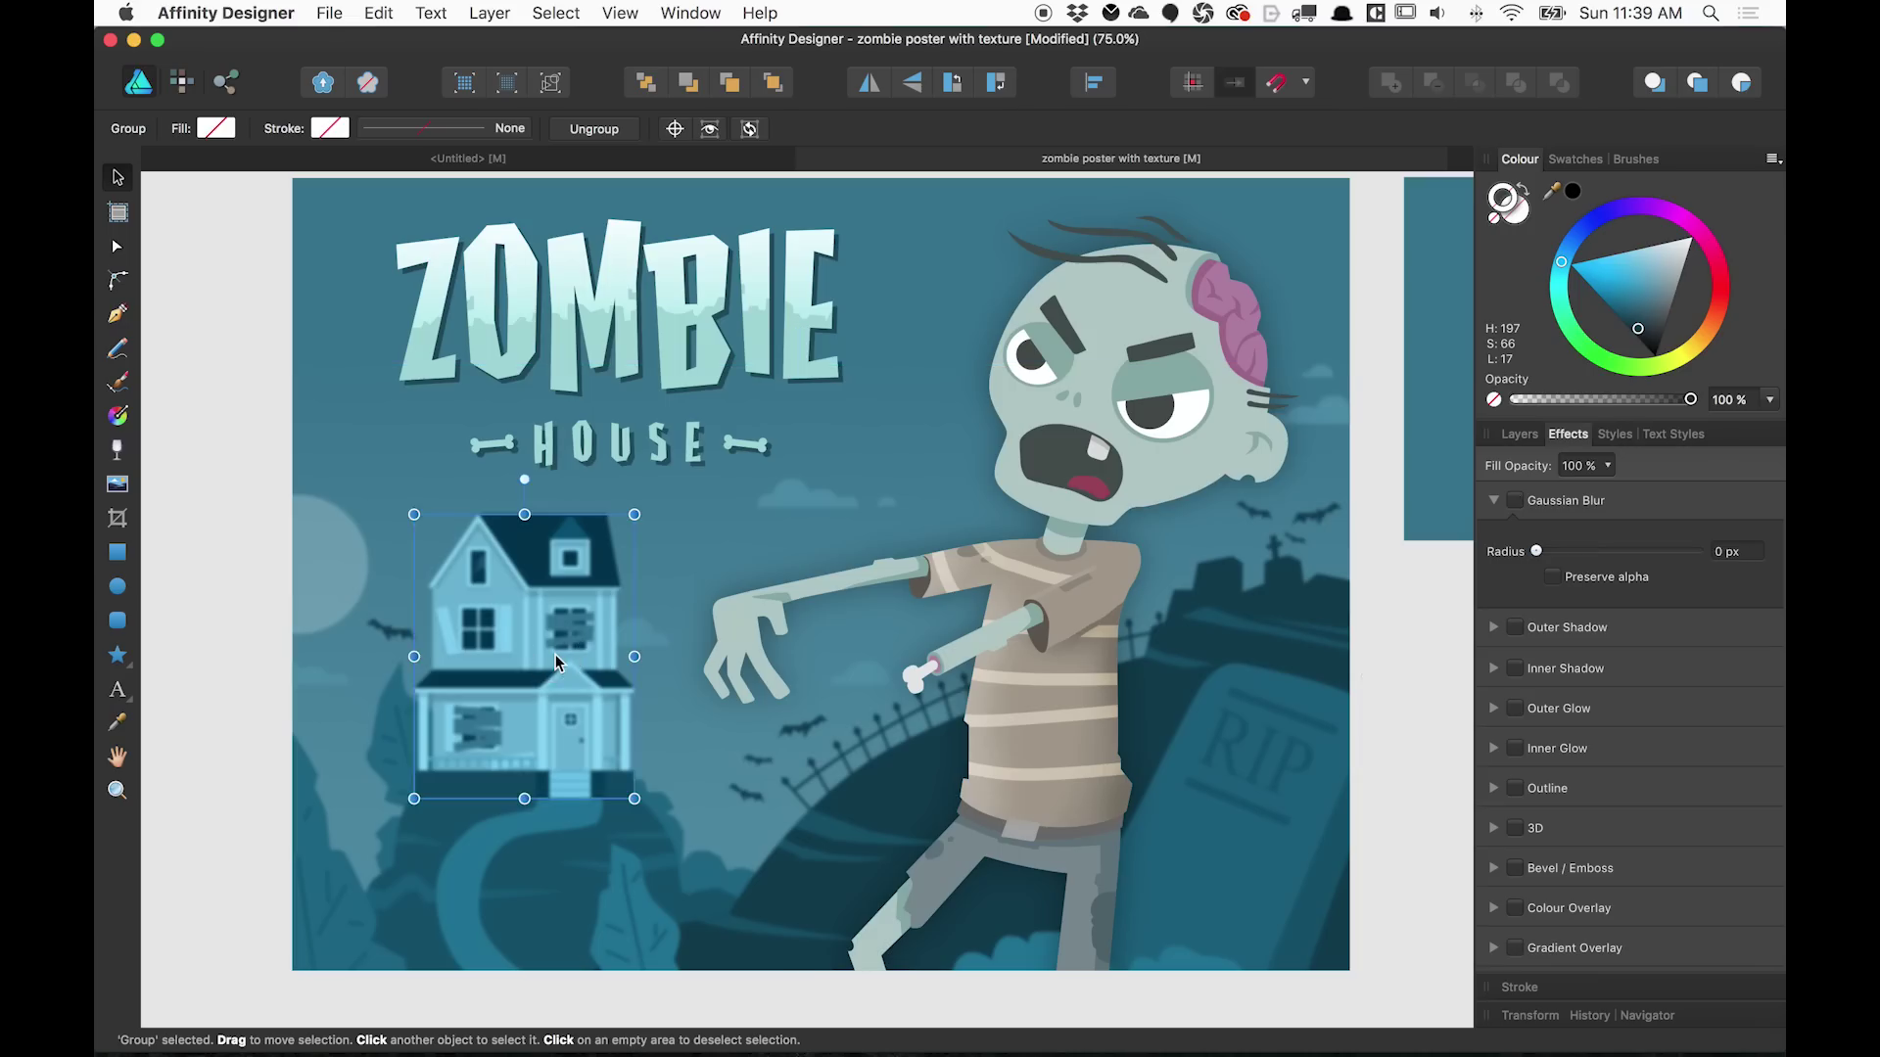
drag(555, 659, 610, 627)
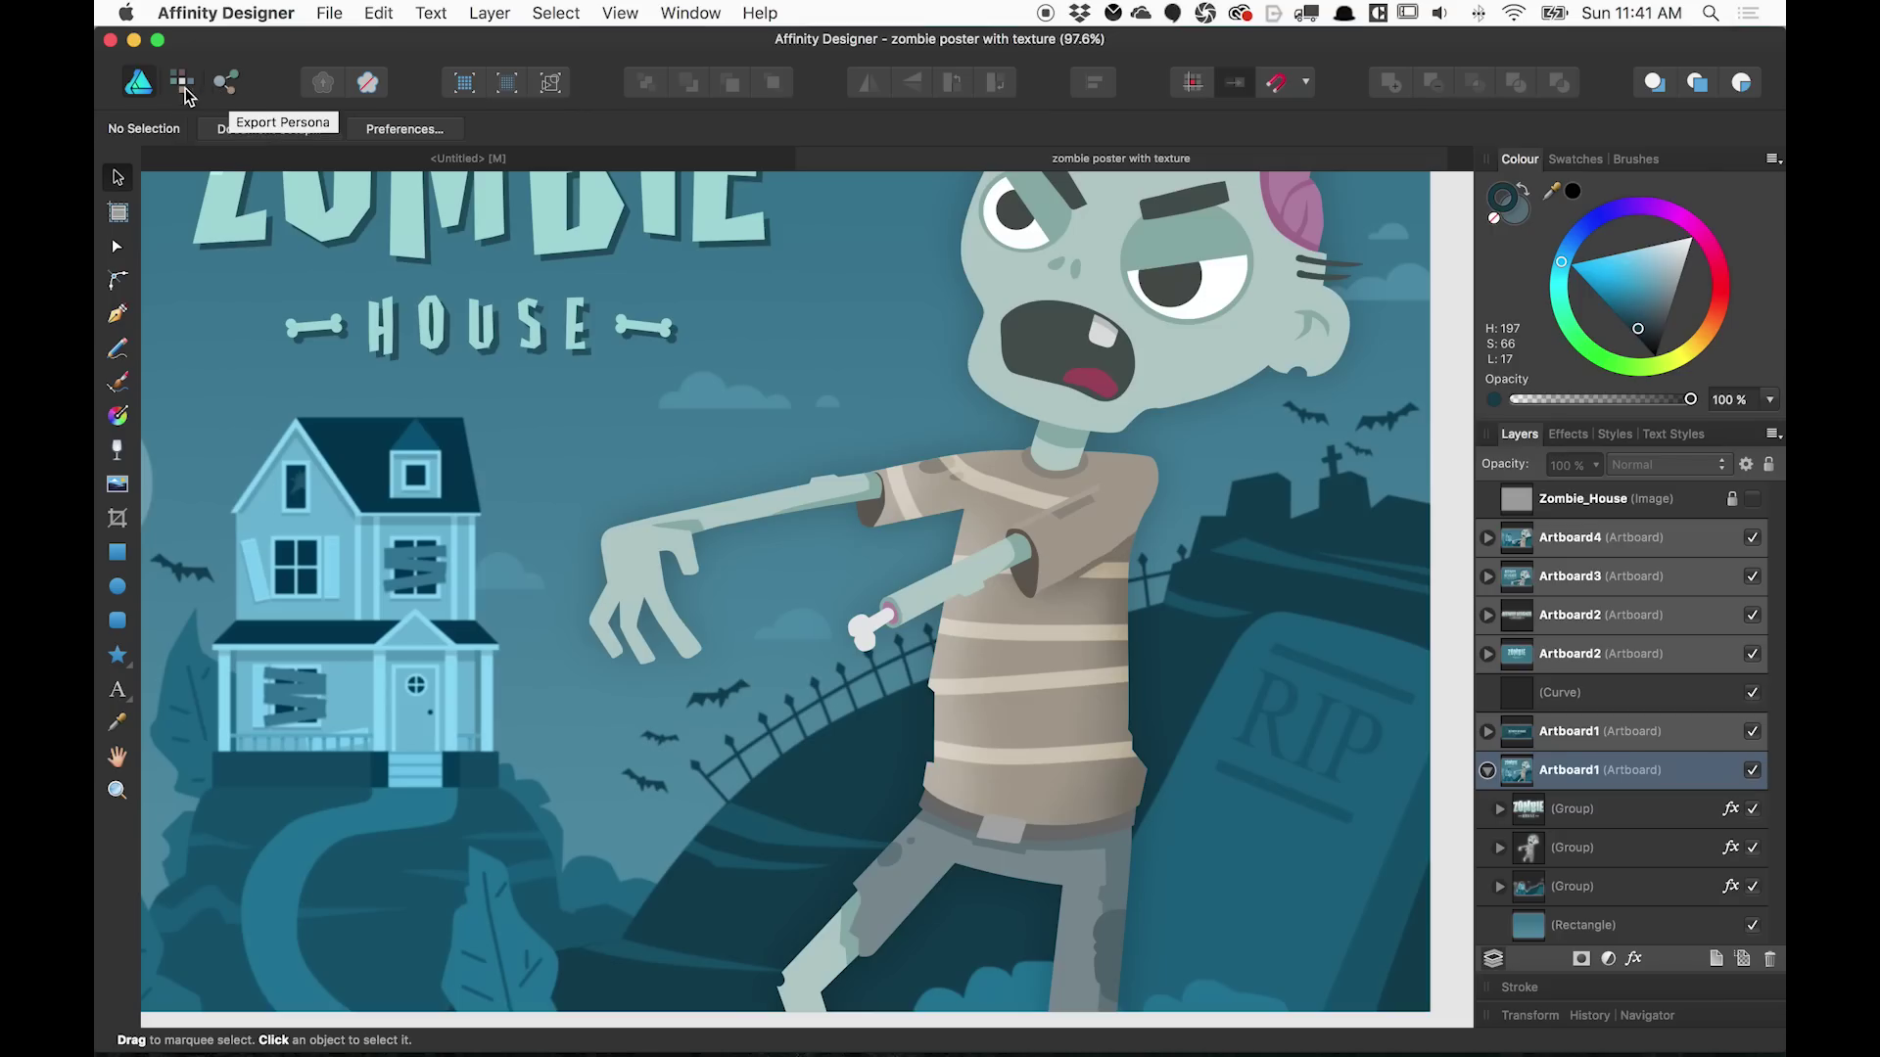
In the Pixel Persona, select the zombie's head curve and add a pixel layer above it
click(181, 88)
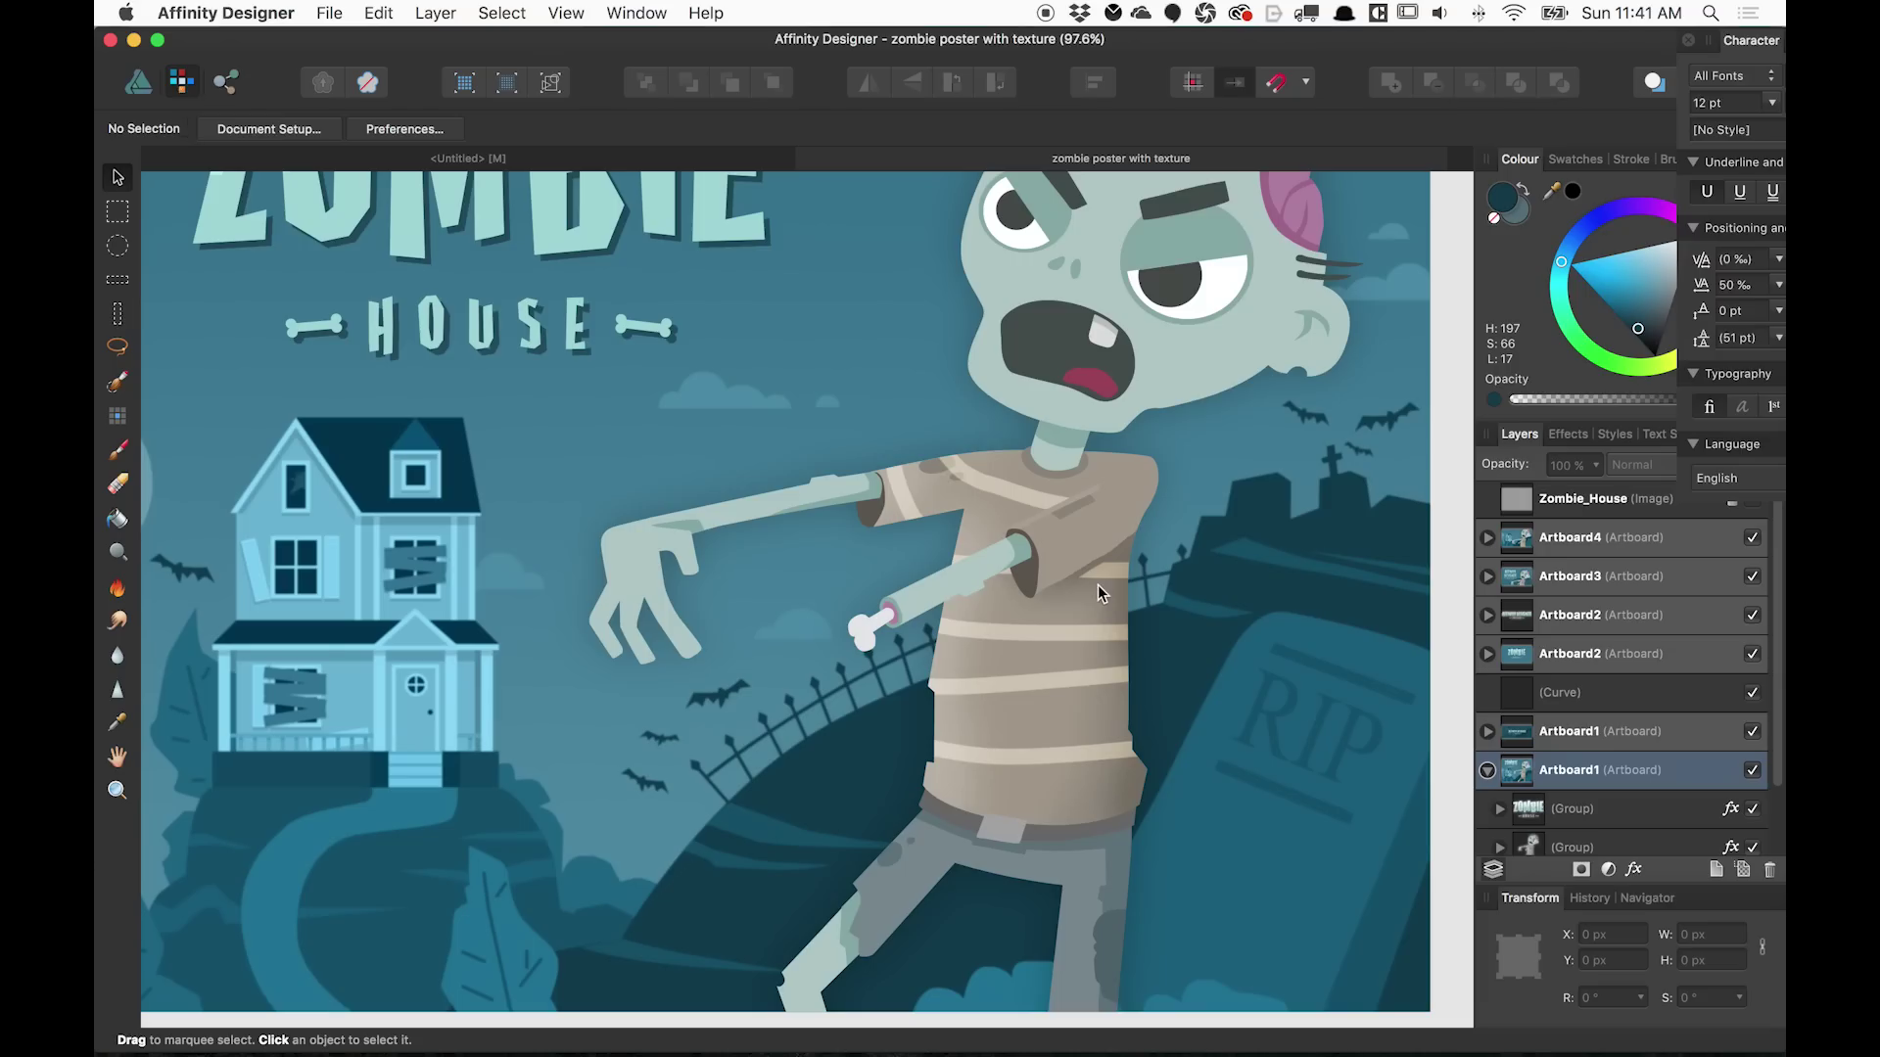
scroll(1096, 585, up, 10)
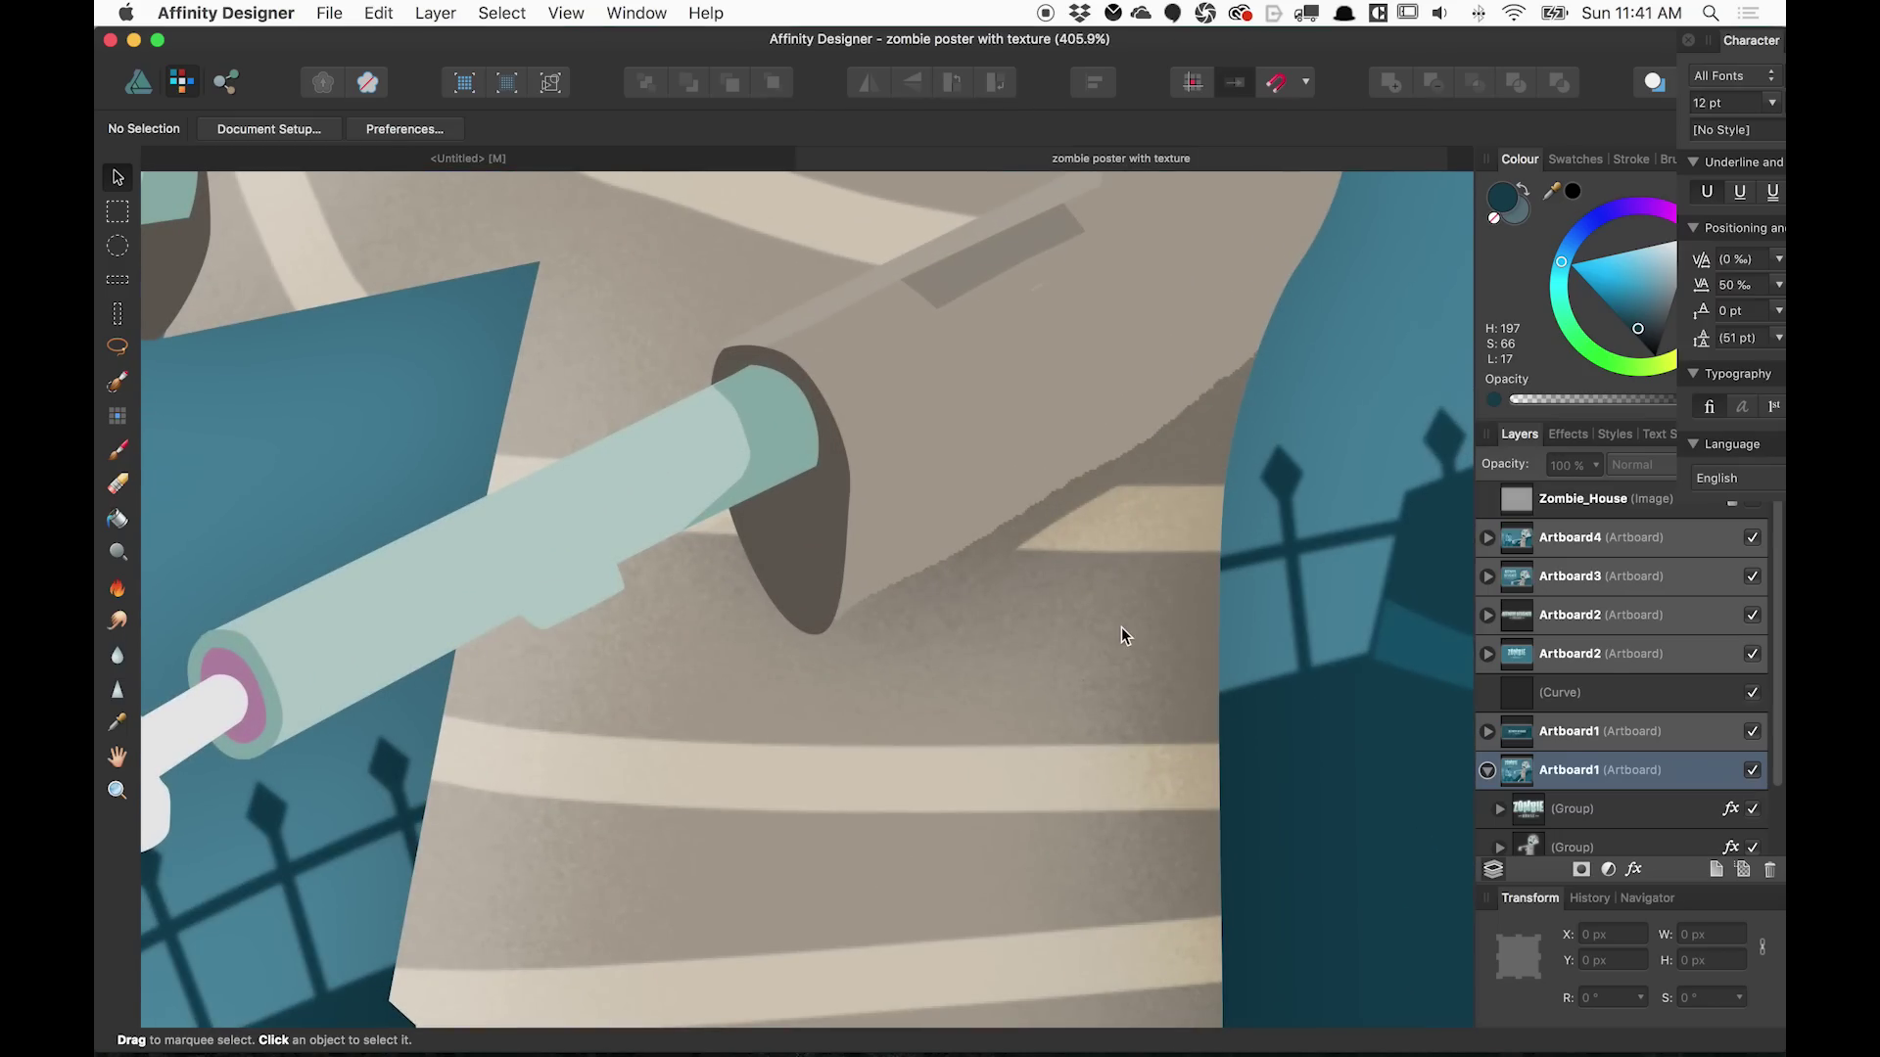
scroll(1174, 372, up, 10)
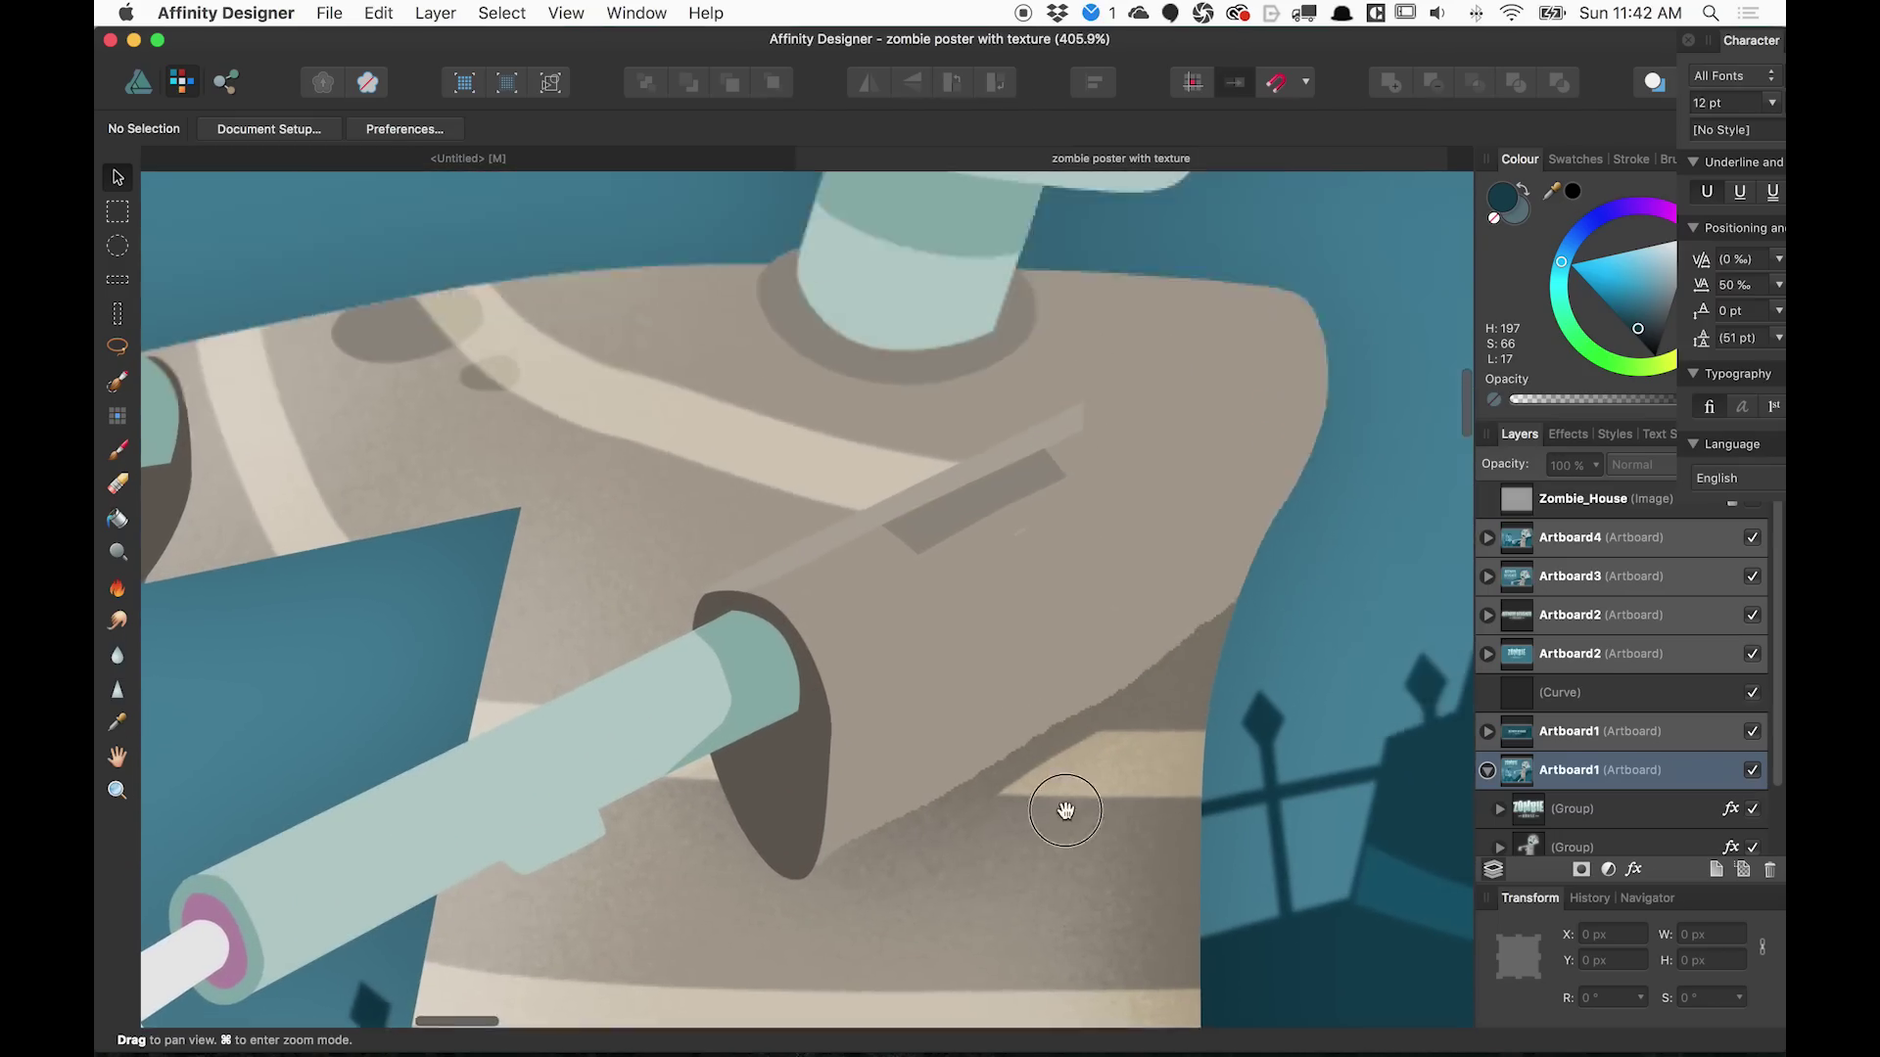
drag(1196, 378, 874, 630)
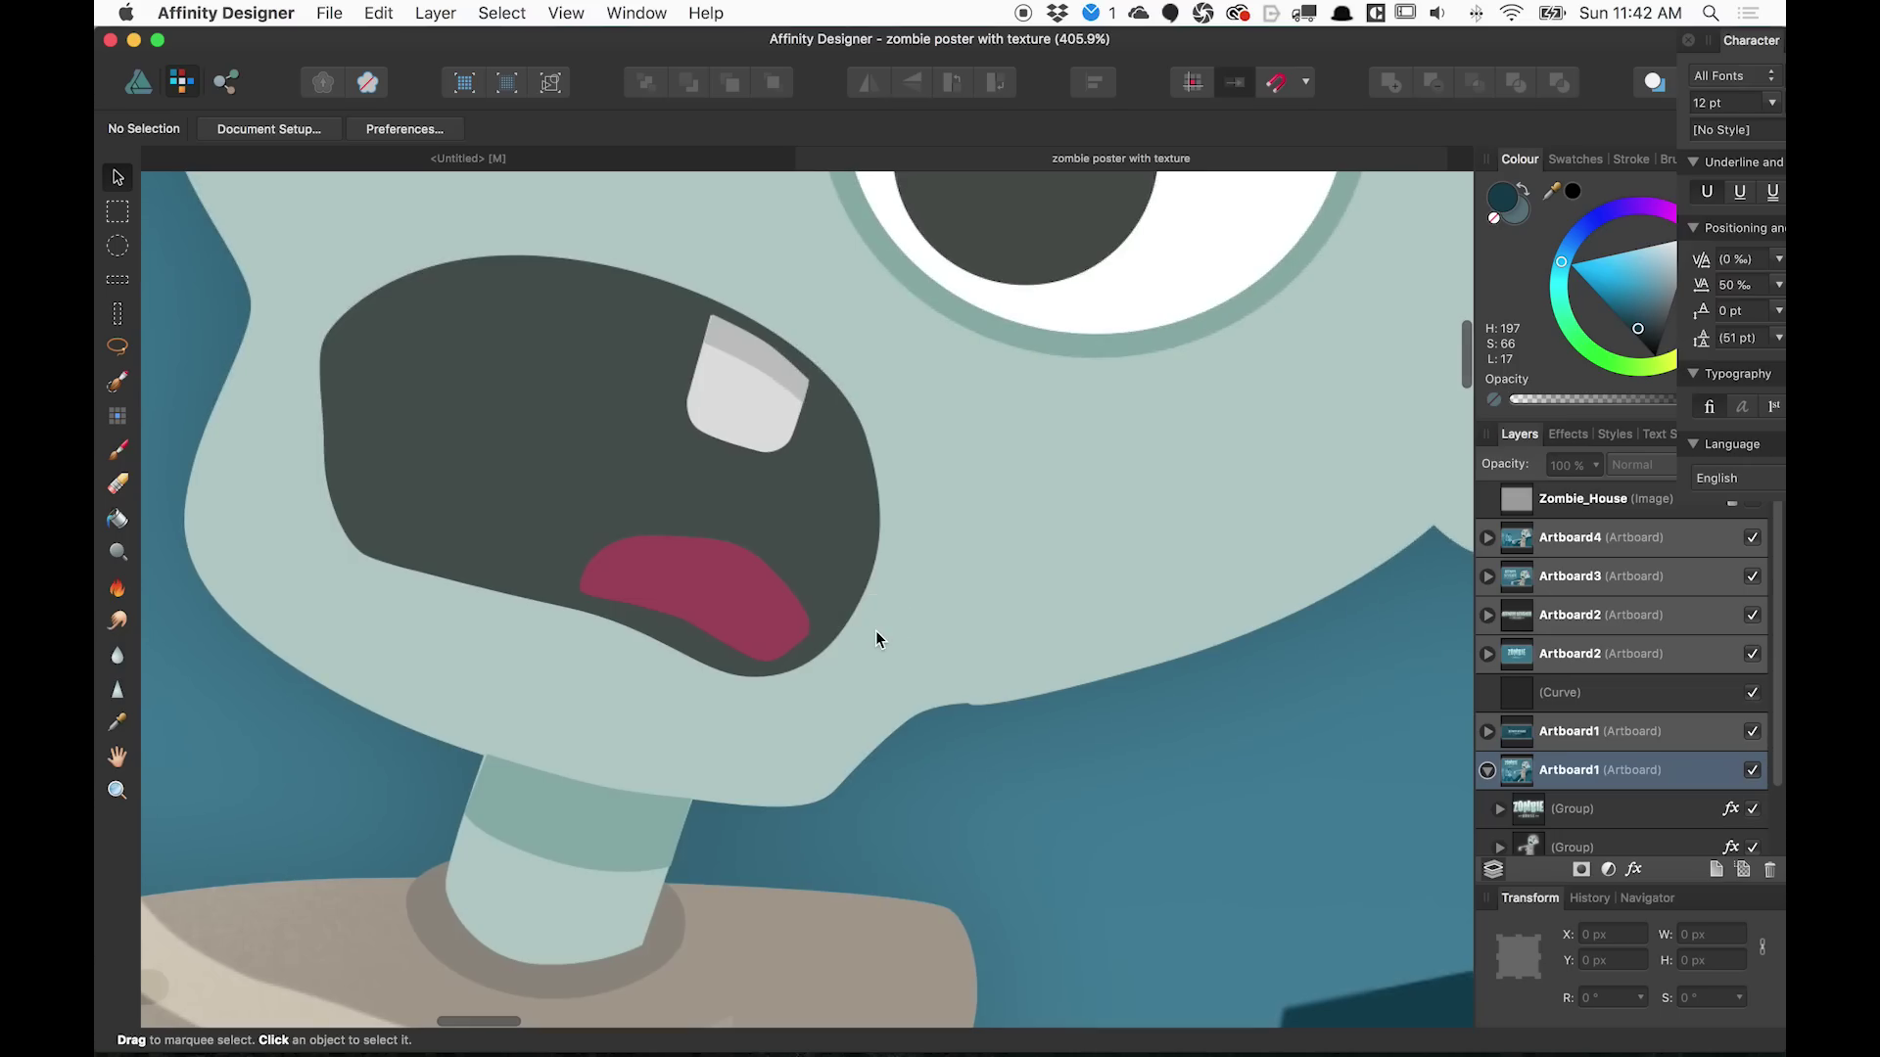
scroll(876, 631, down, 5)
scroll(875, 632, down, 2)
click(876, 632)
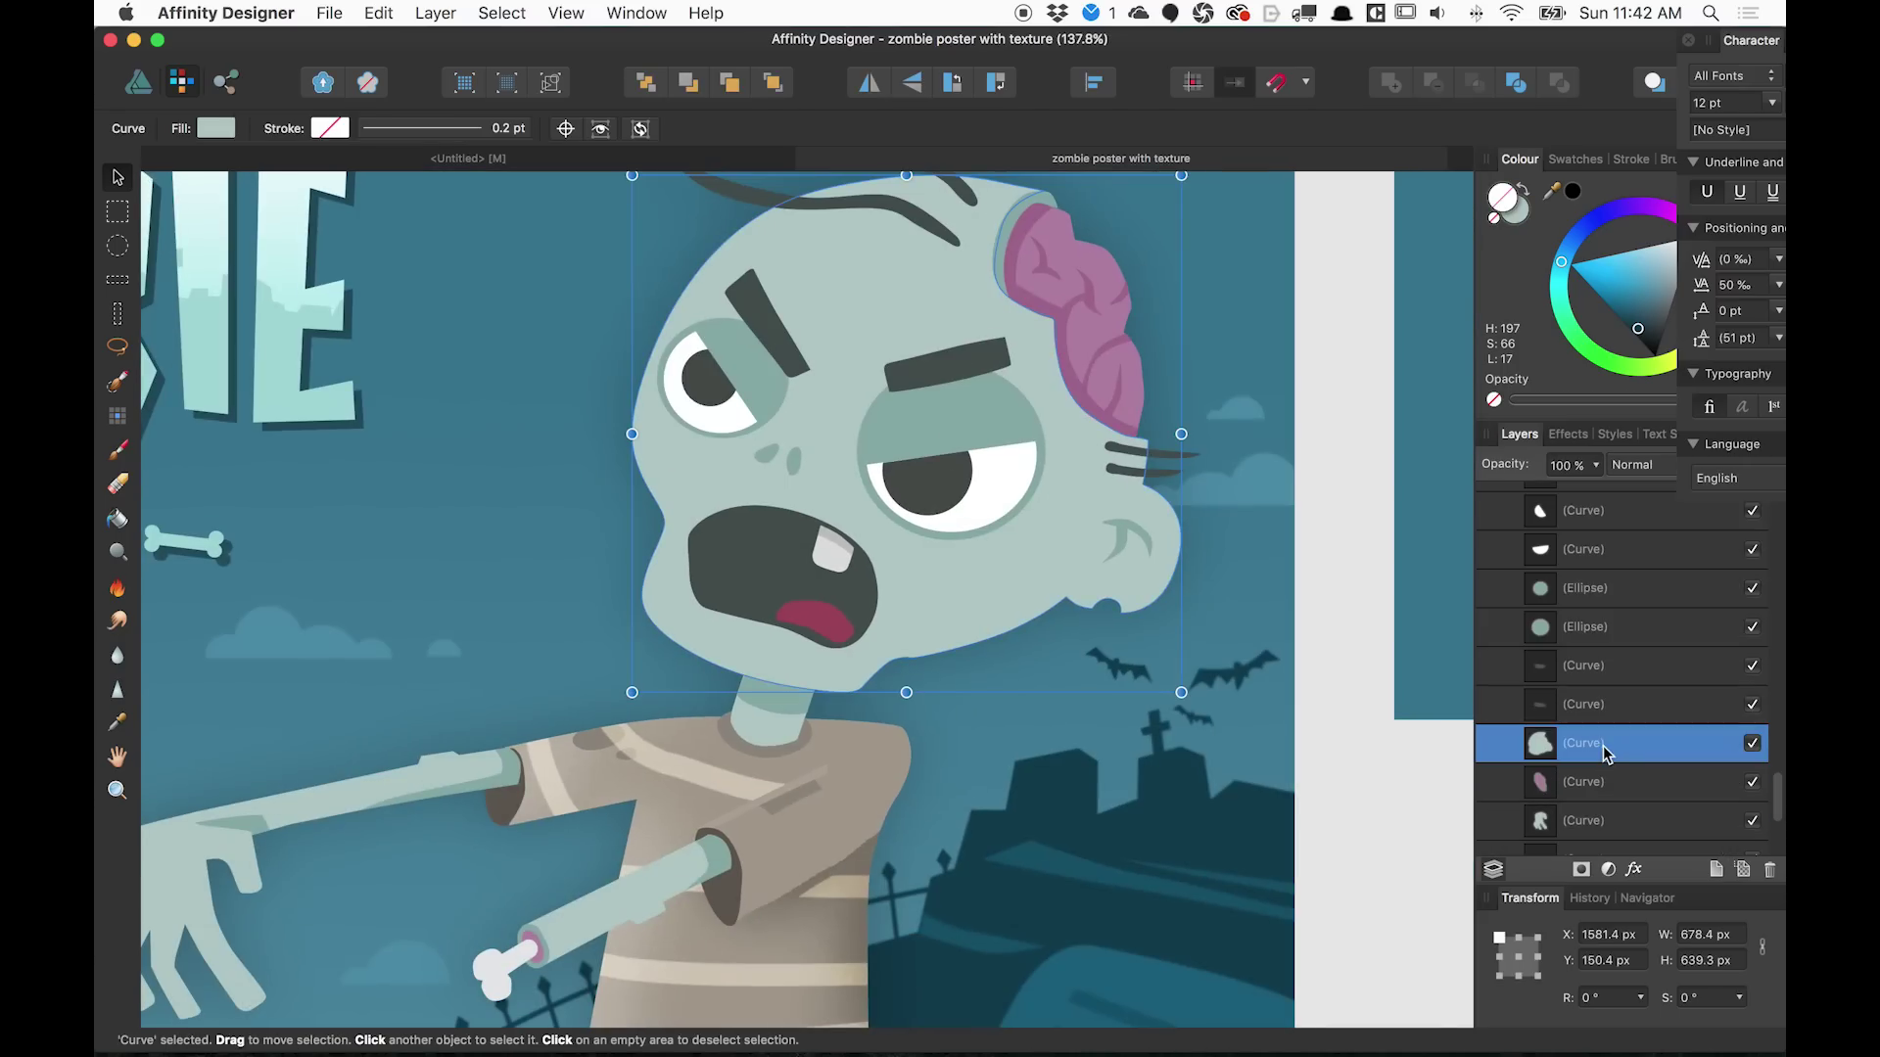
click(1743, 870)
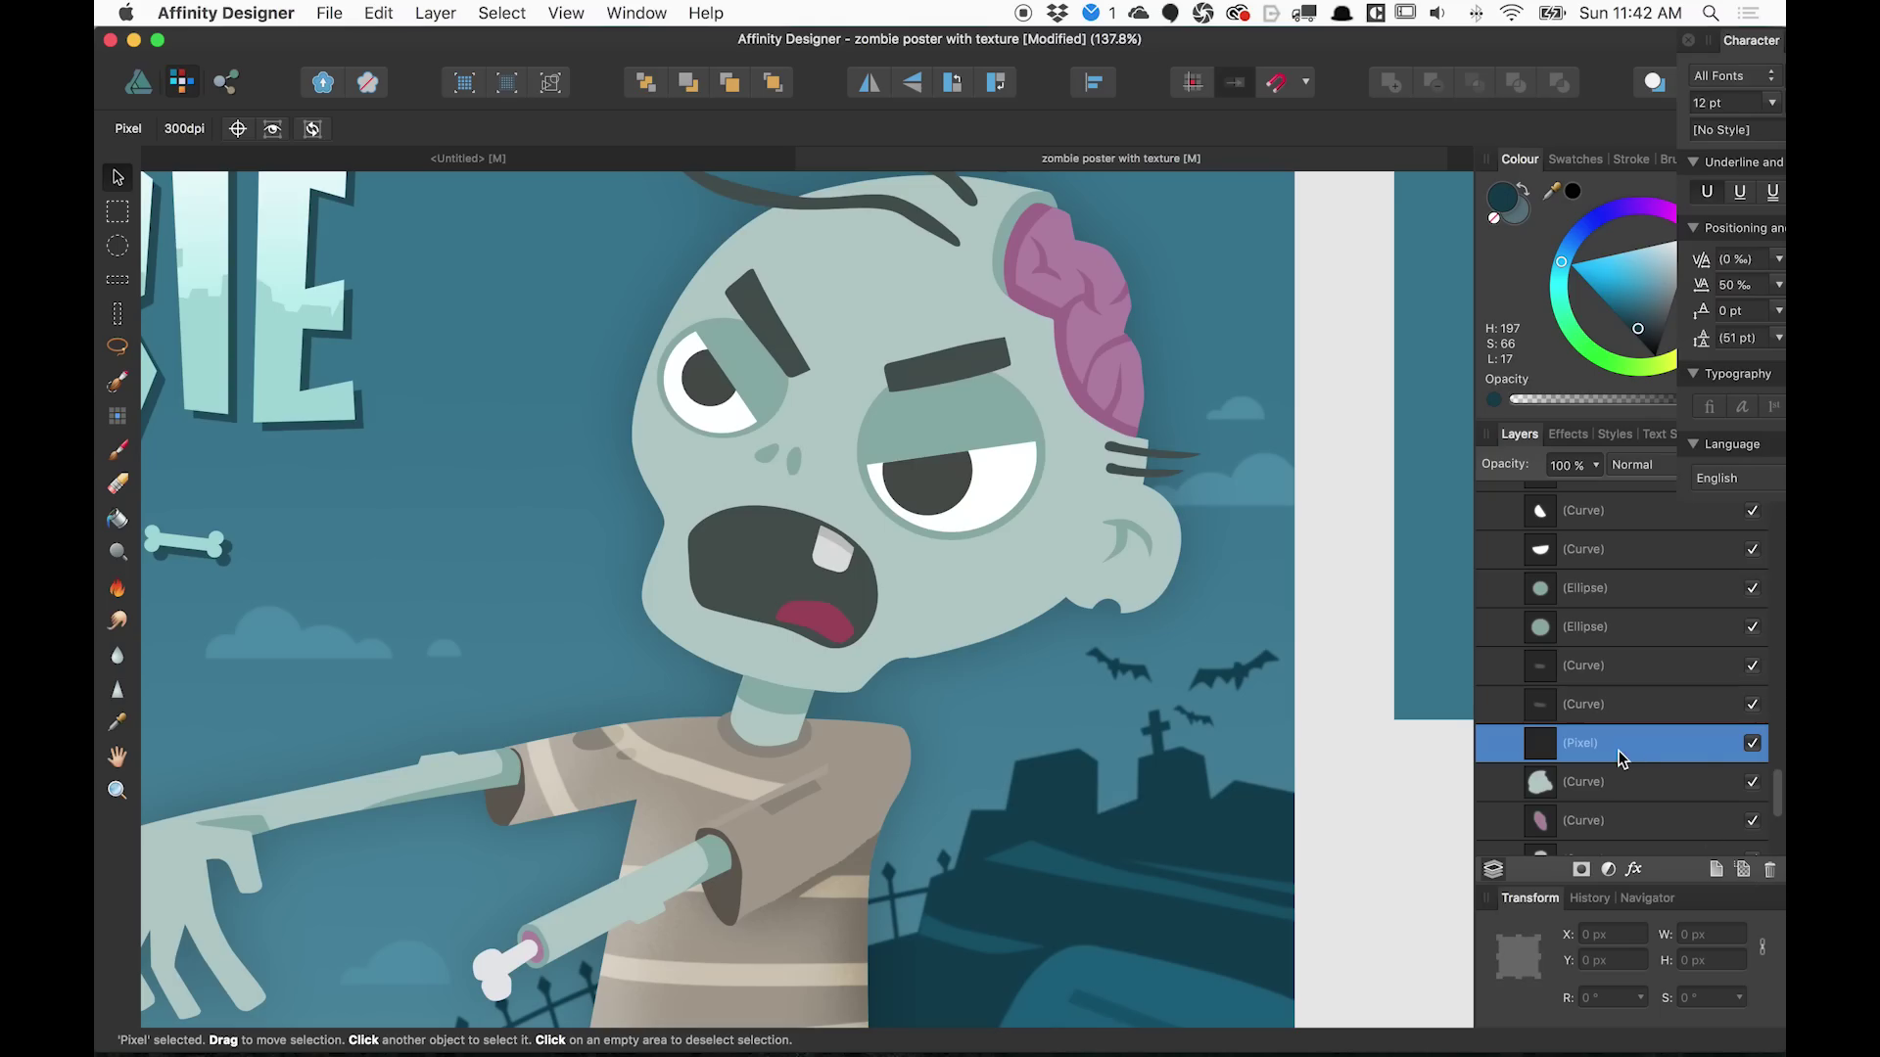
Brush dark shading on the chin, jaw, cheek and ear, then a pale highlight along the left edge
click(118, 449)
drag(1006, 503, 1038, 528)
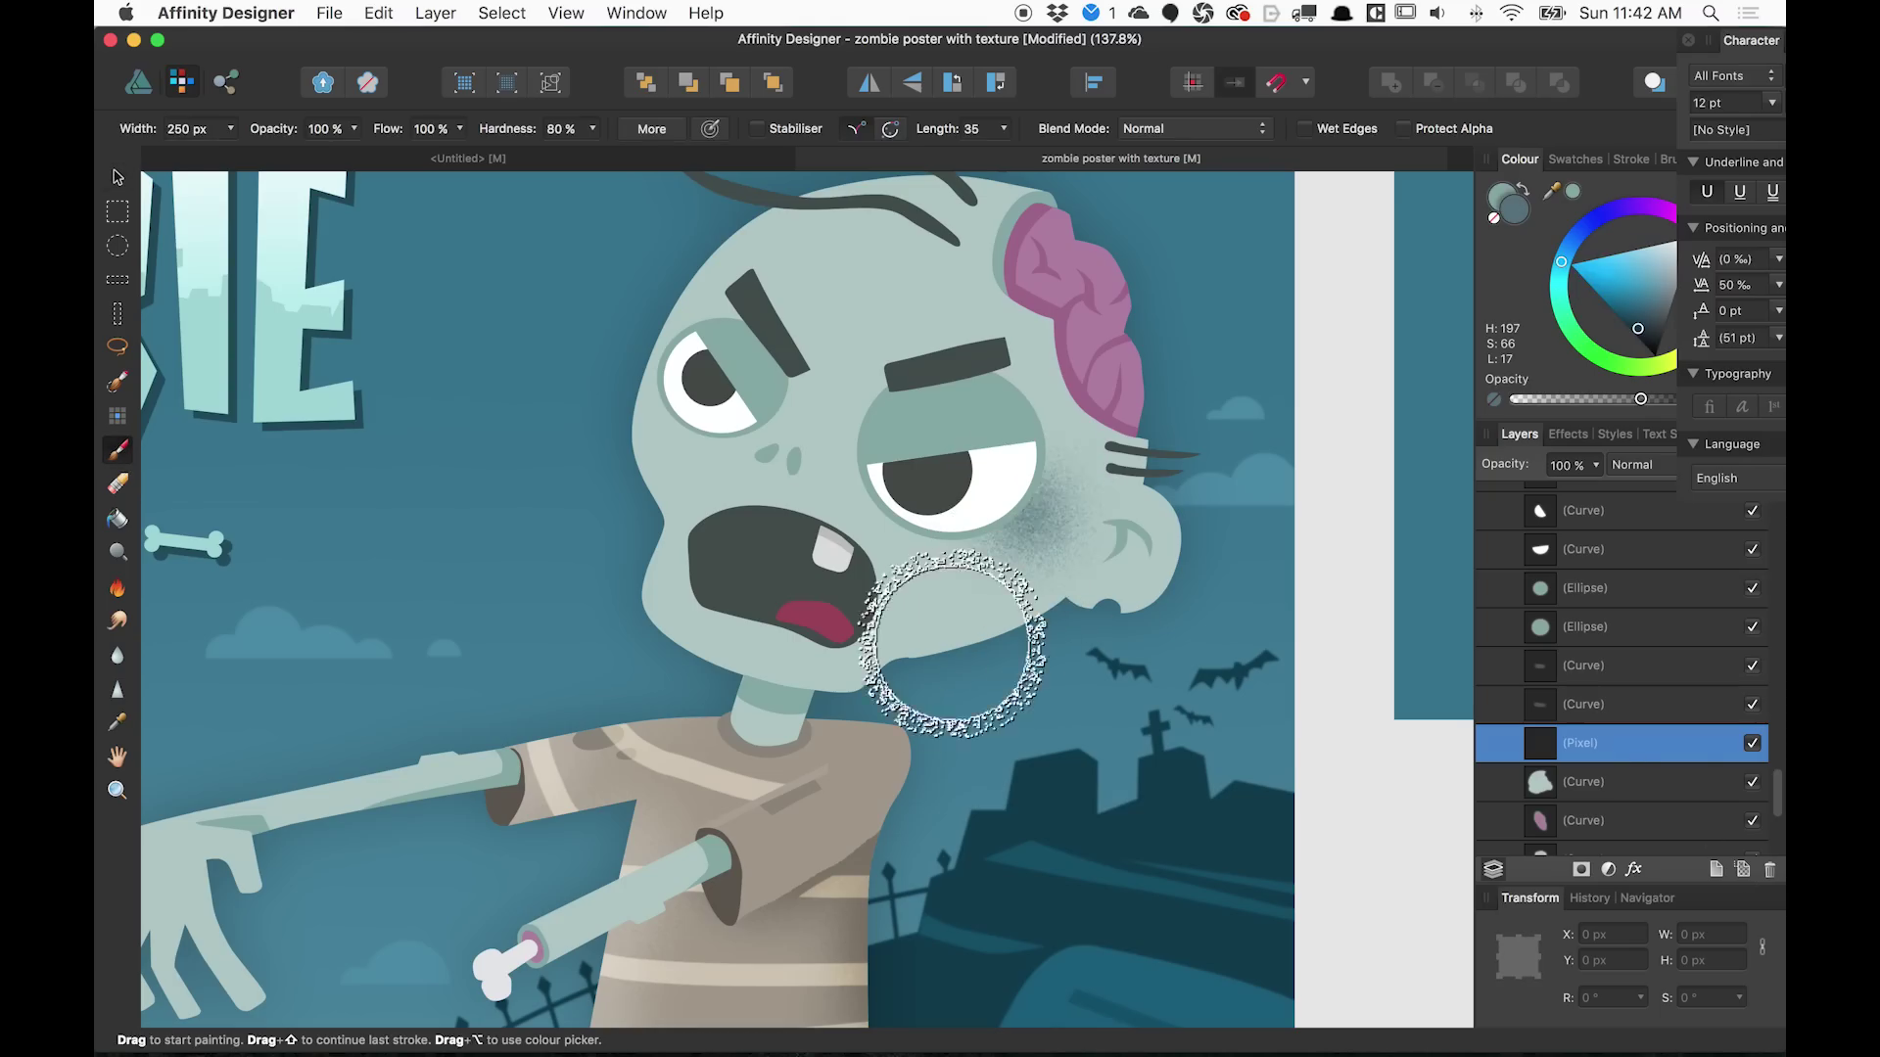
key(ctrl+z)
click(860, 630)
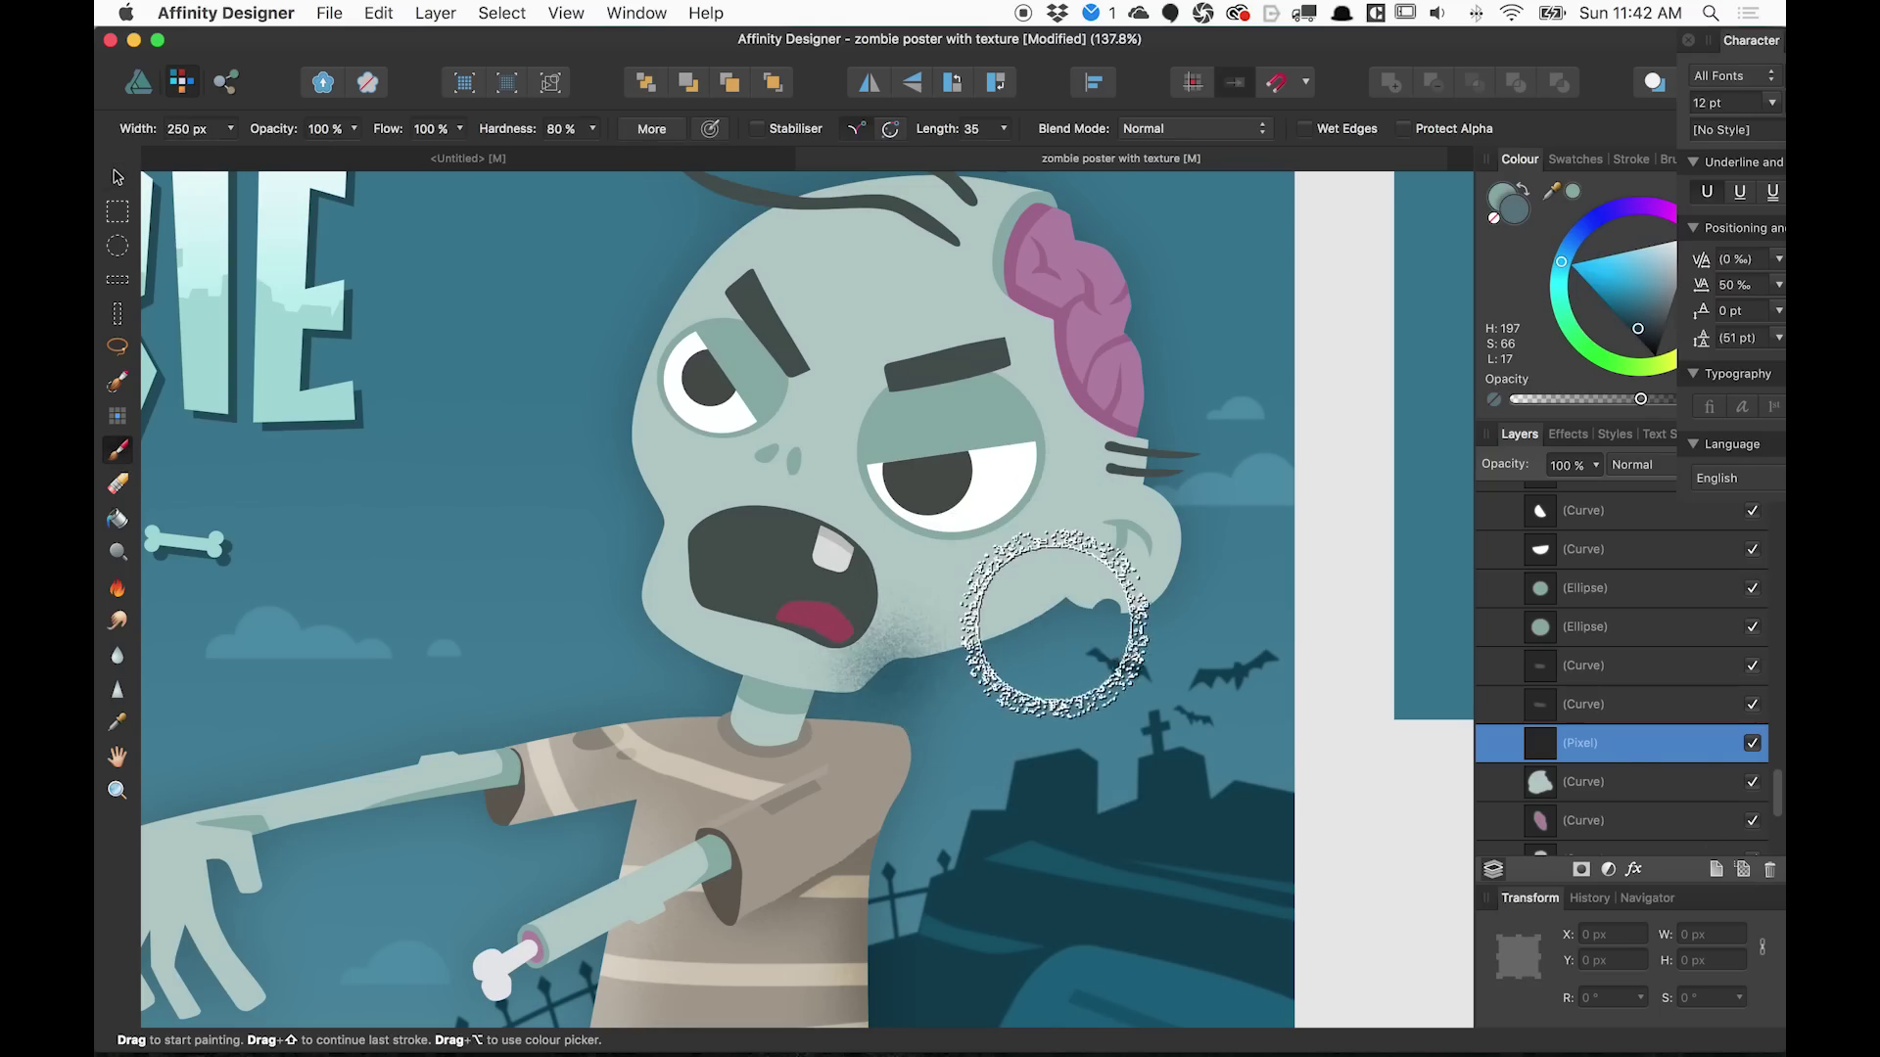
drag(1067, 588, 1224, 654)
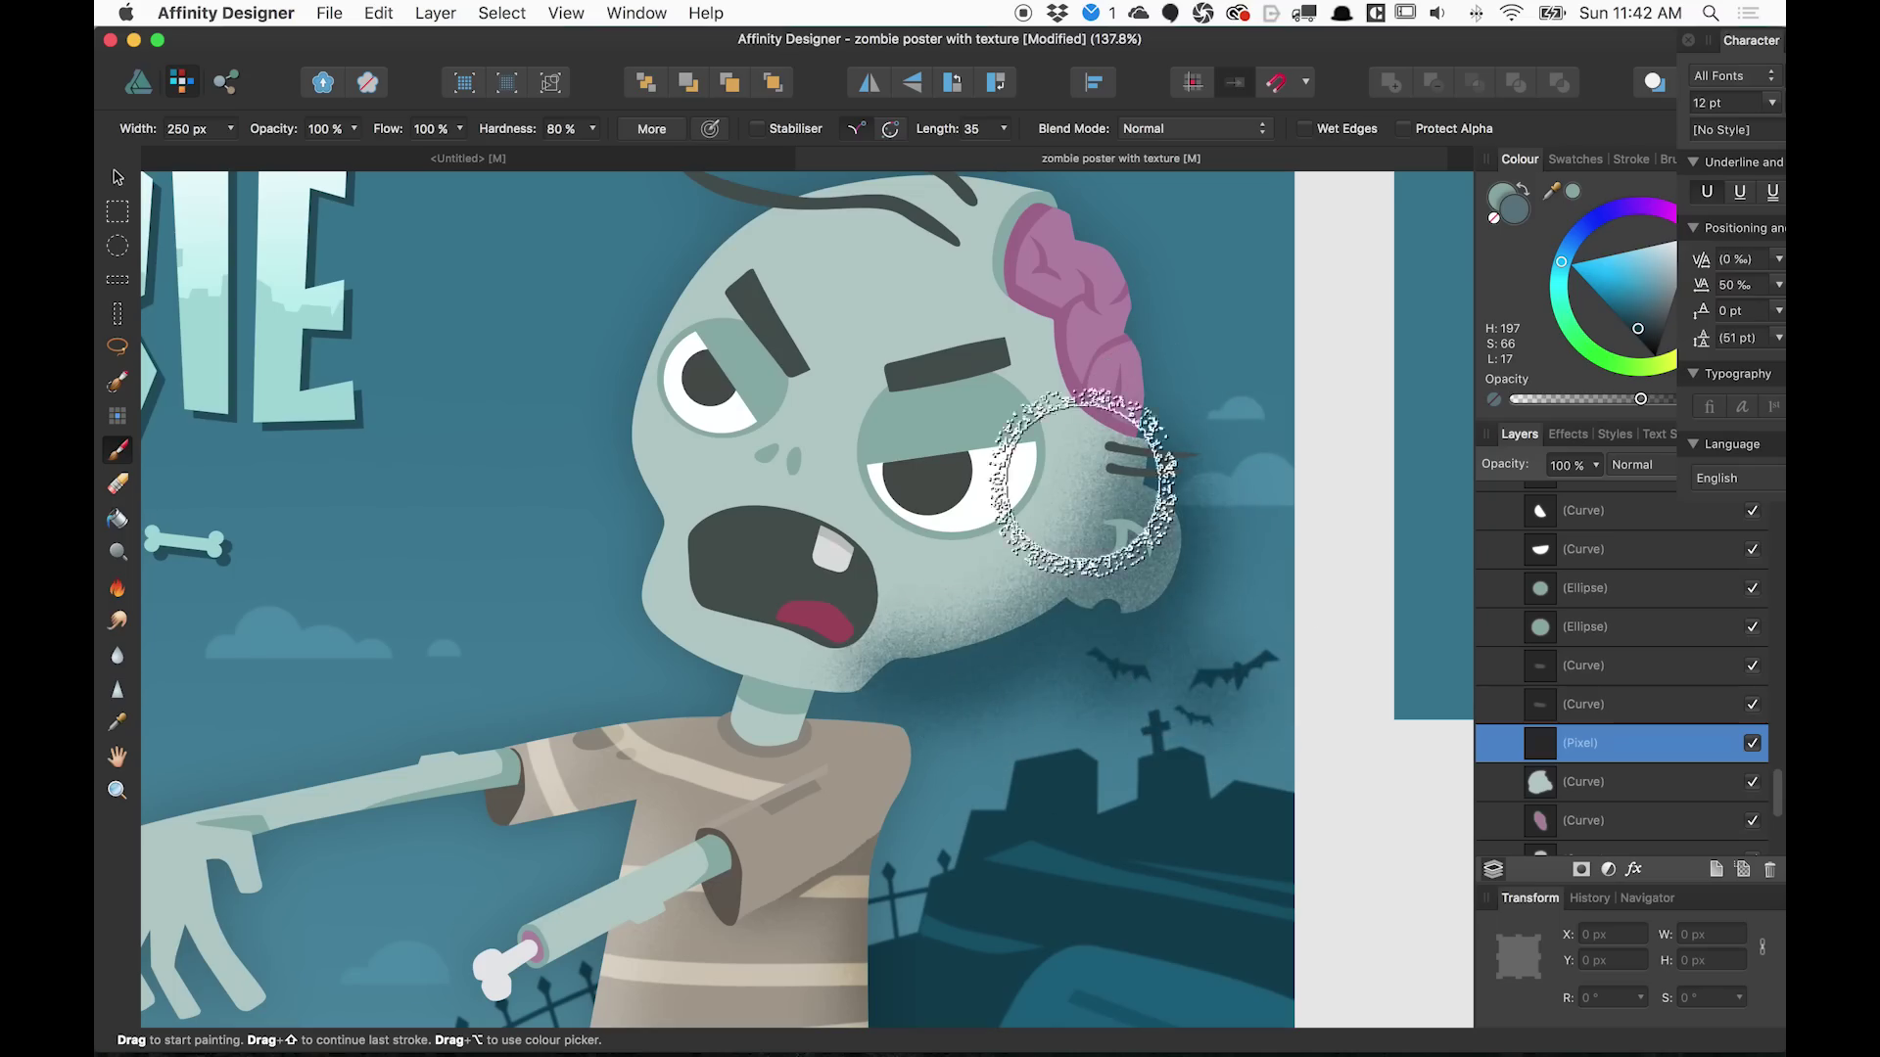
mouse_move(1081, 482)
mouse_down()
mouse_move(1133, 398)
mouse_move(1112, 734)
mouse_up()
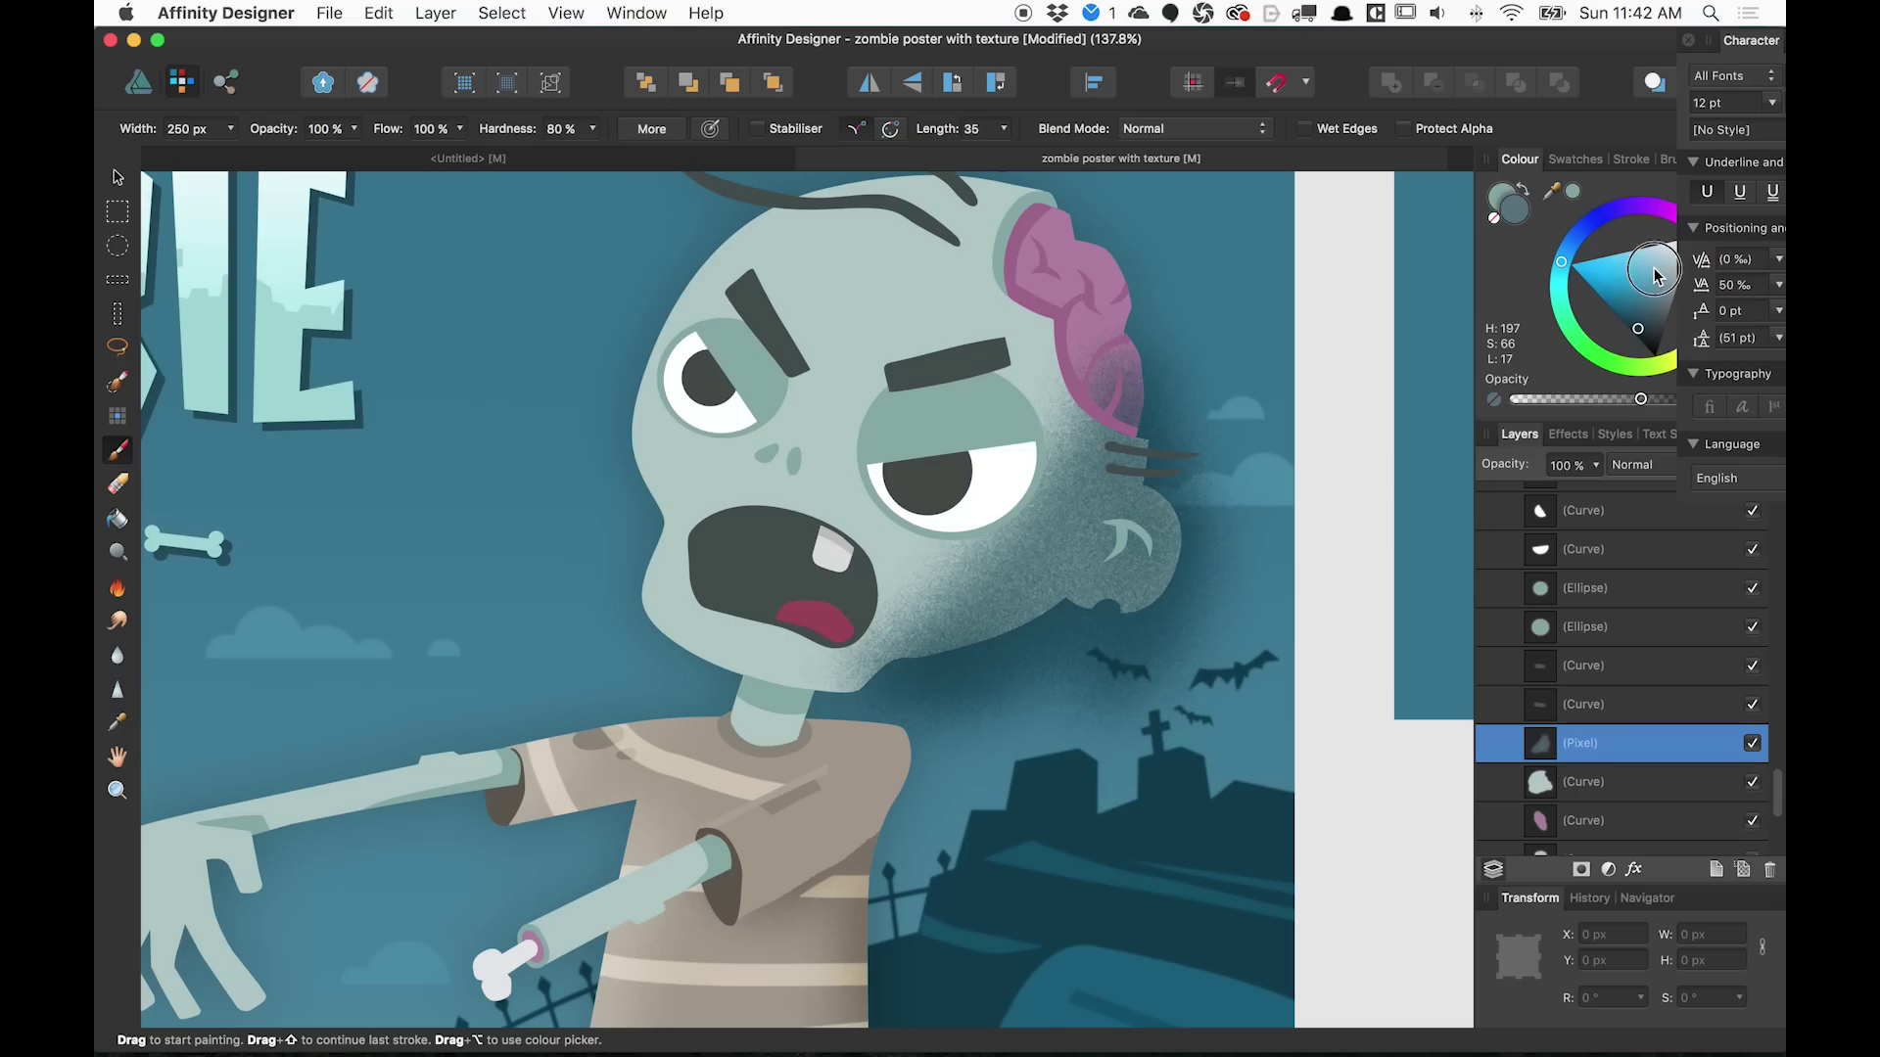
drag(1655, 275, 1688, 249)
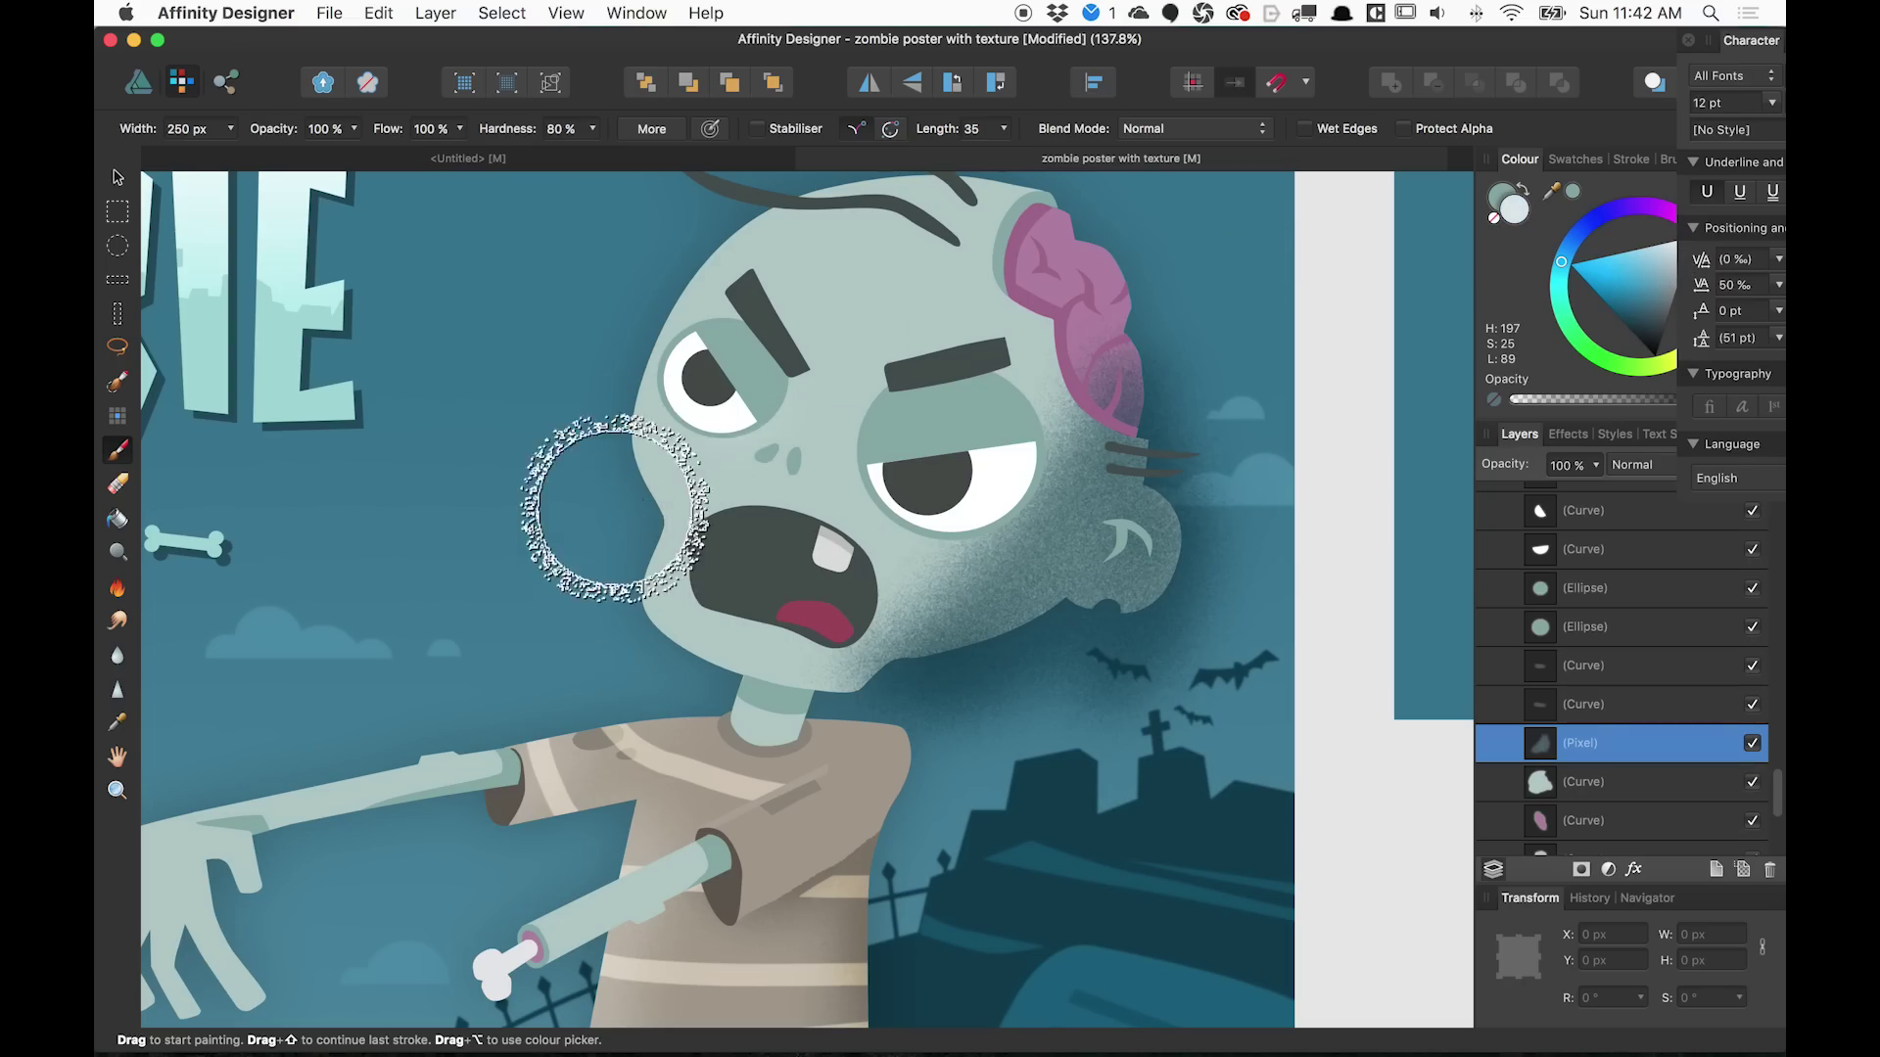
mouse_move(615, 507)
mouse_down()
mouse_move(652, 386)
mouse_move(835, 155)
mouse_up()
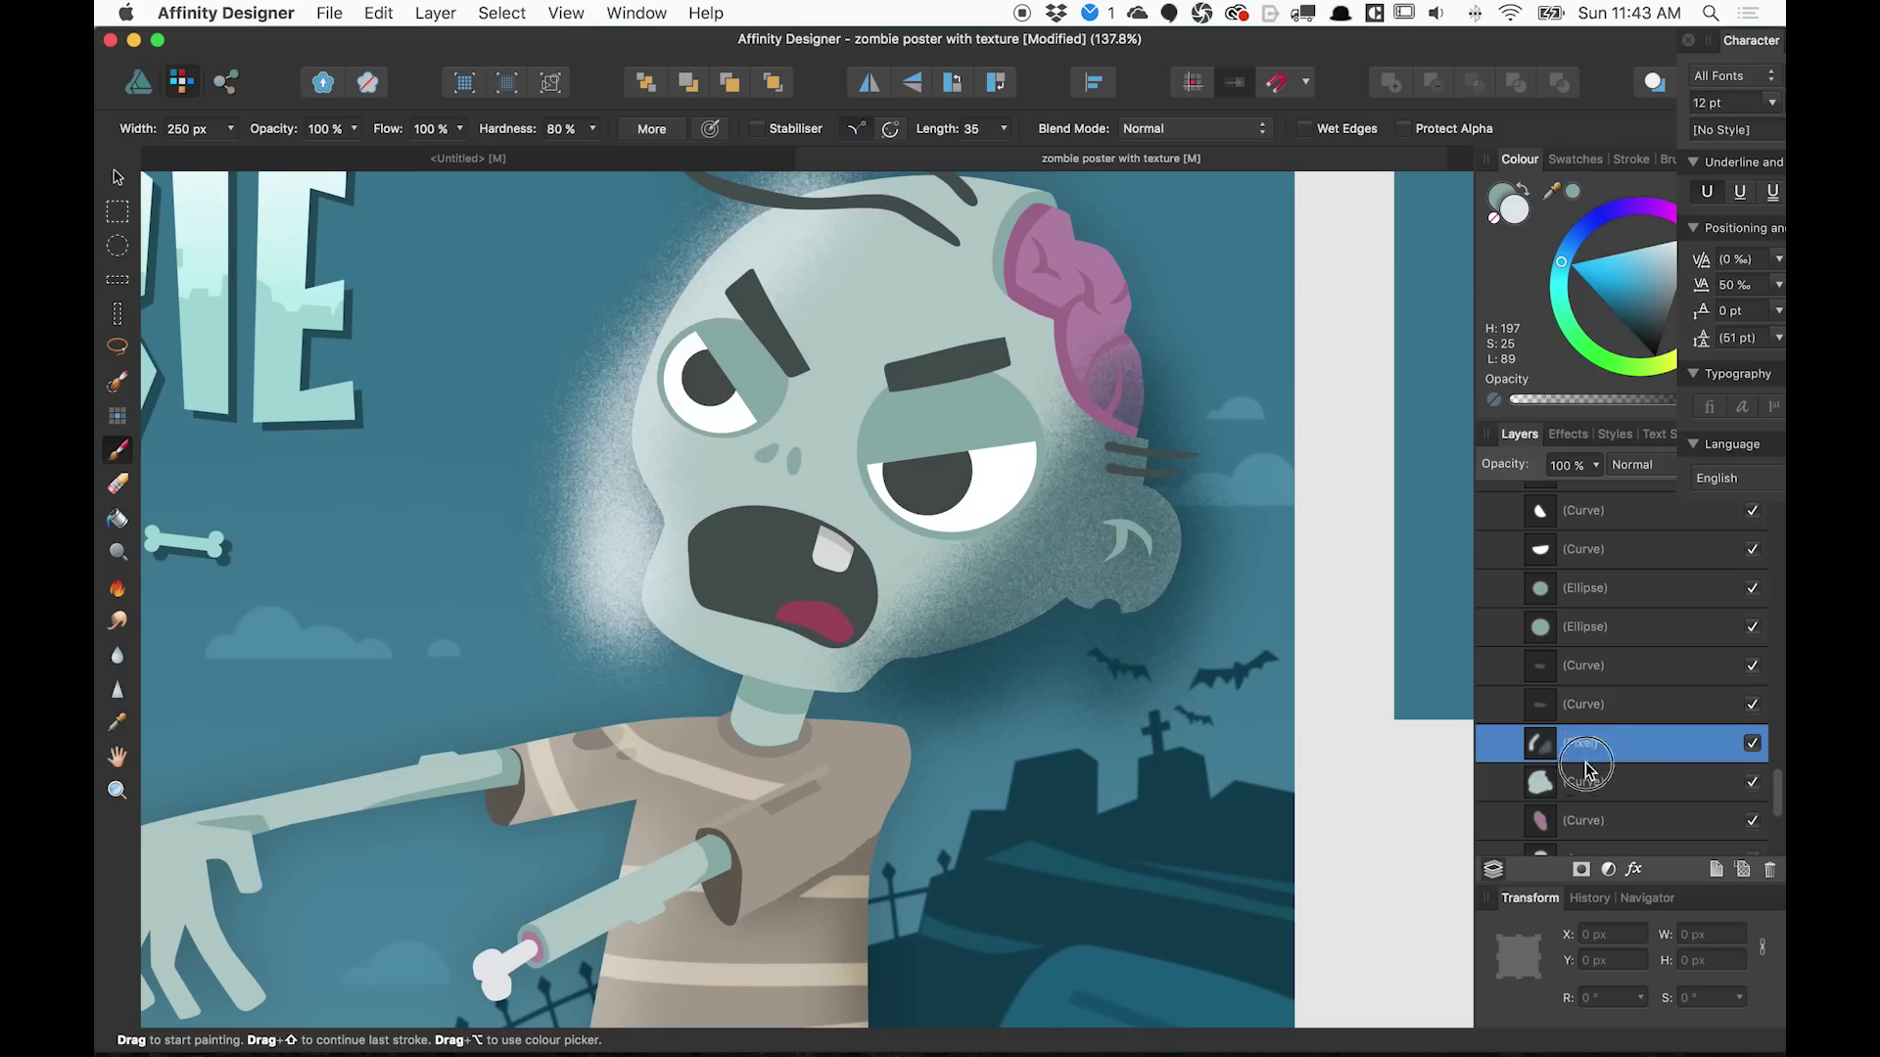
Nest the painted Pixel layer inside the head curve and set its opacity to 40%
drag(1579, 809, 1579, 809)
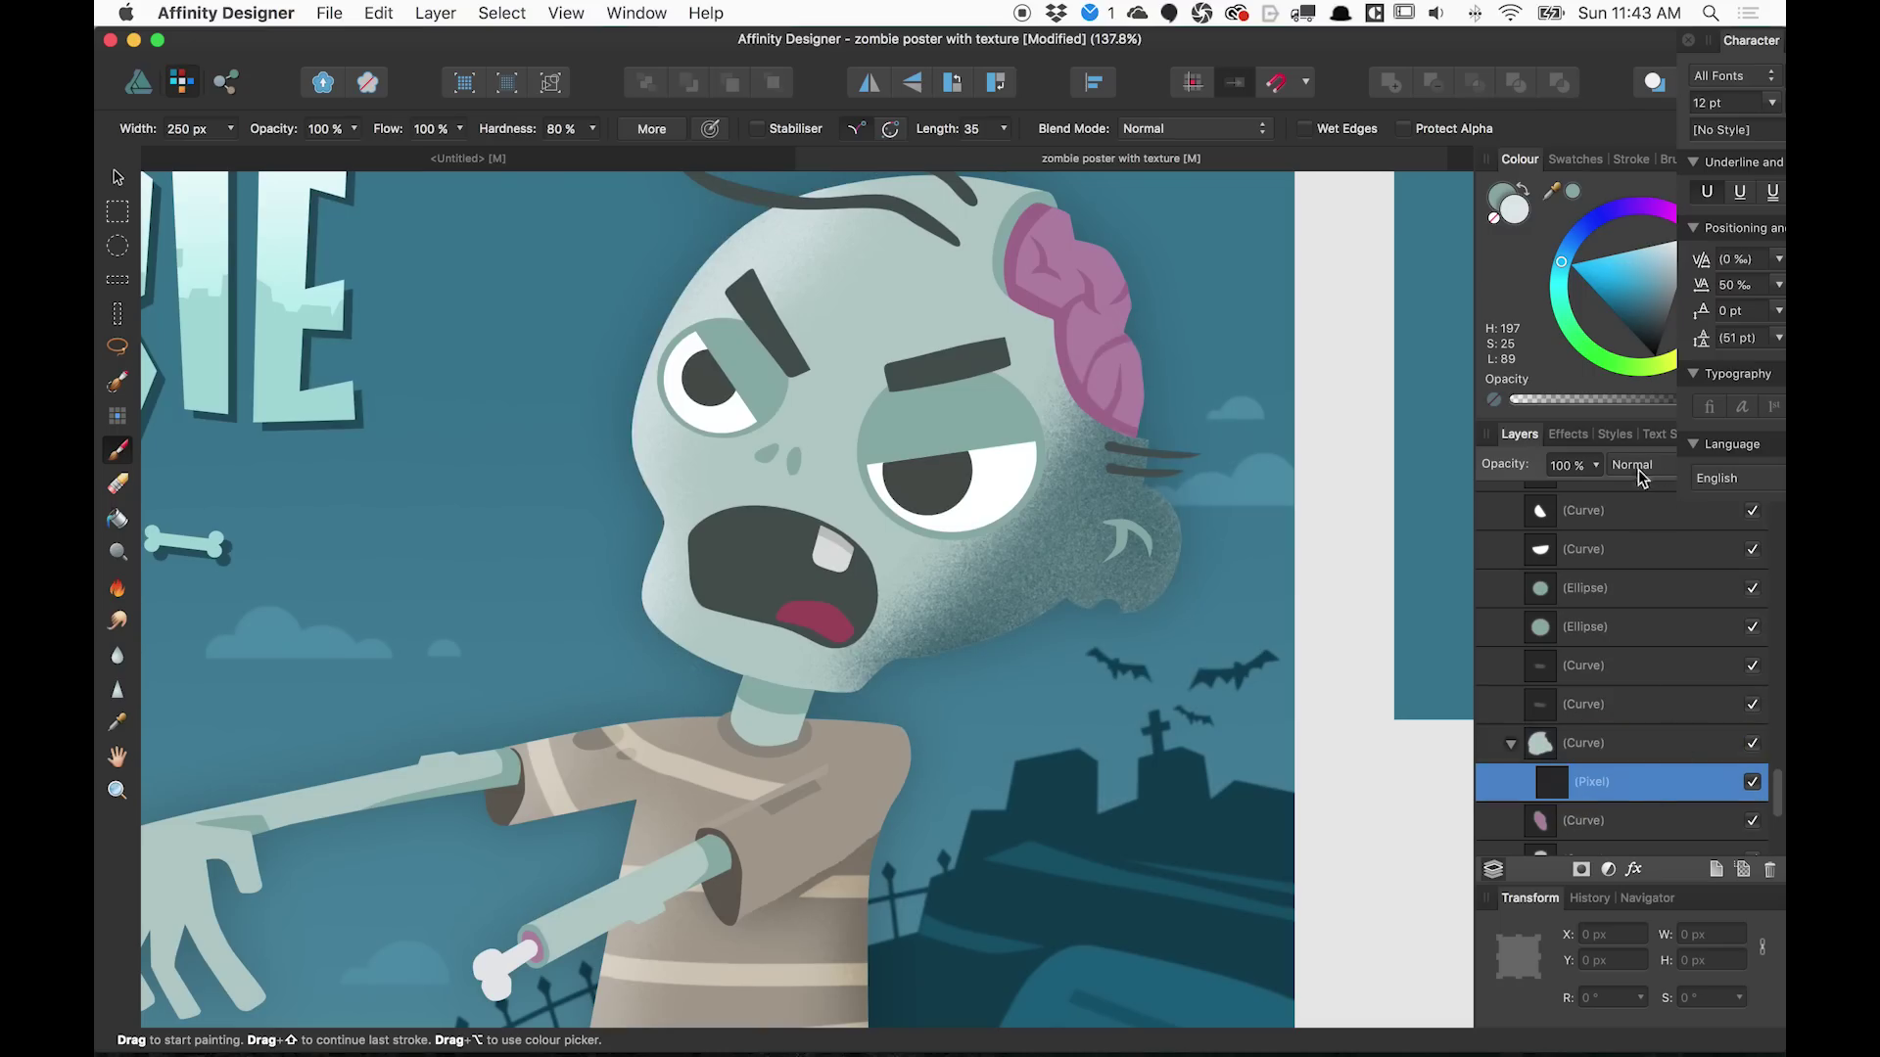
click(1600, 466)
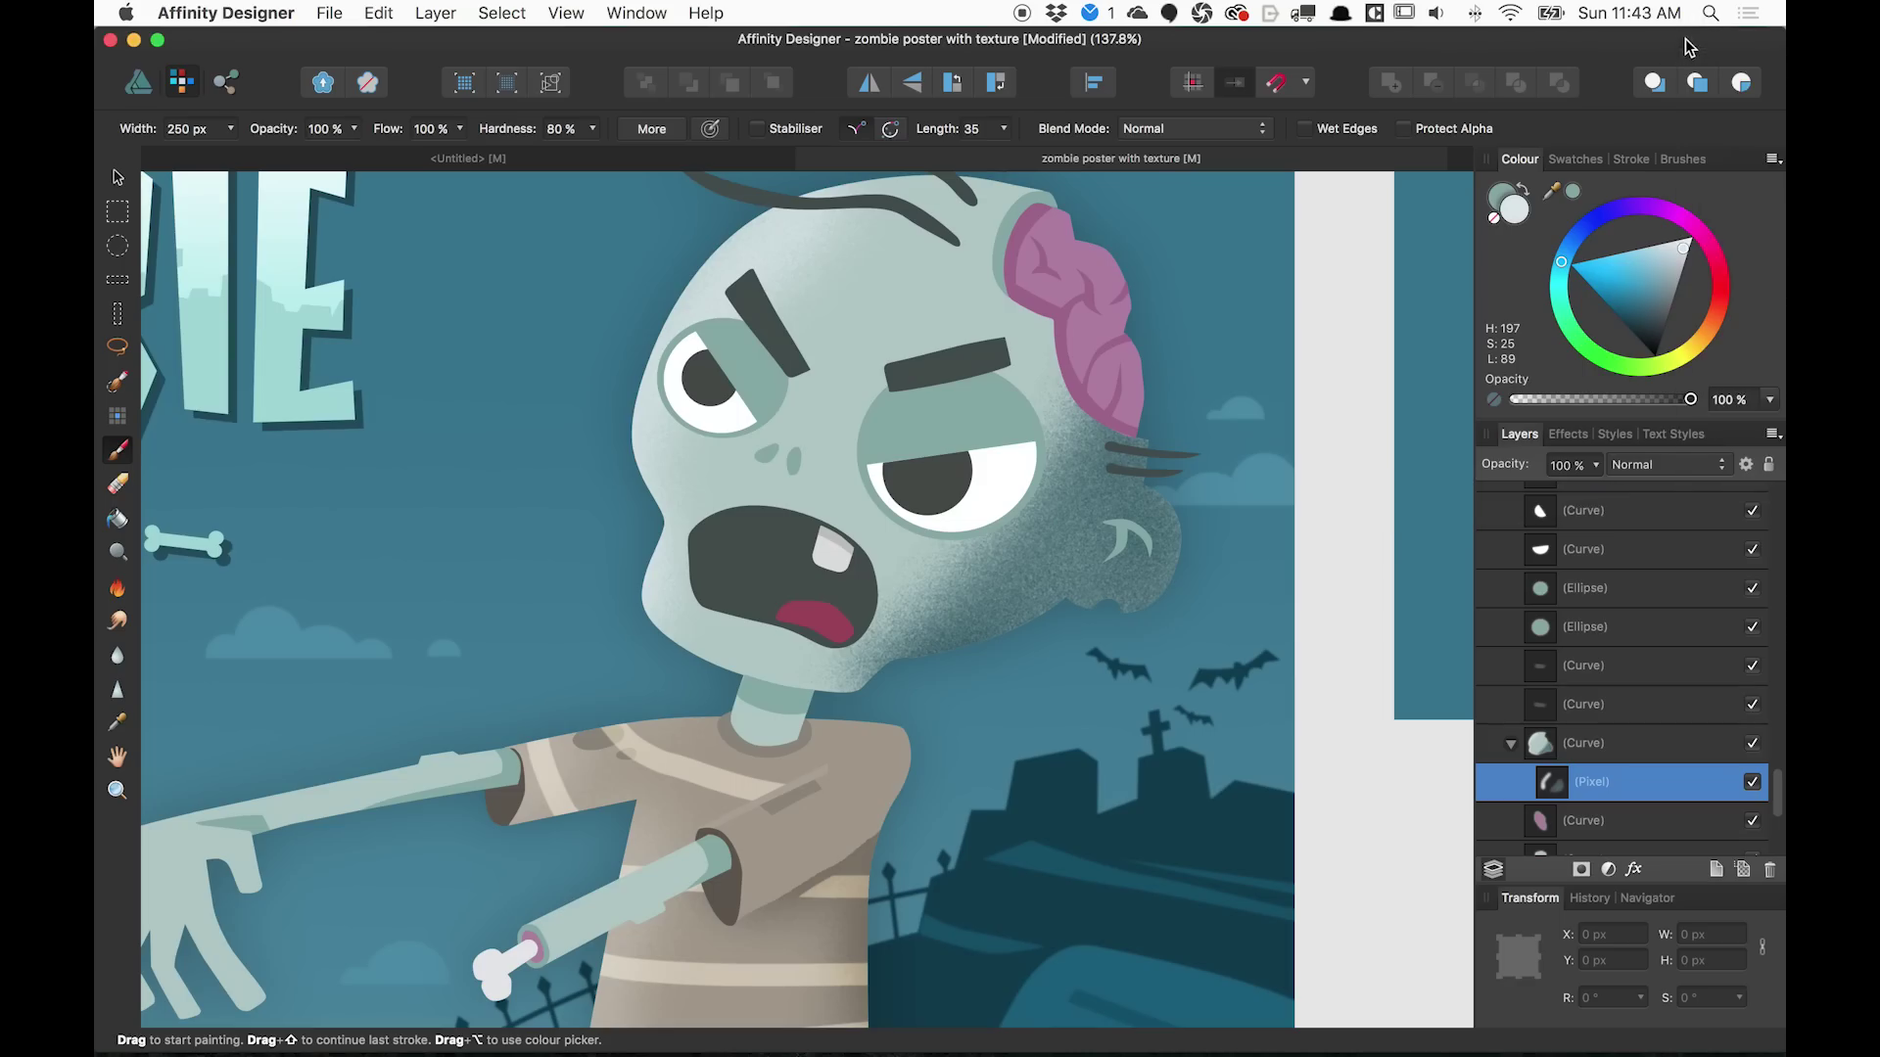
drag(1598, 466, 1480, 500)
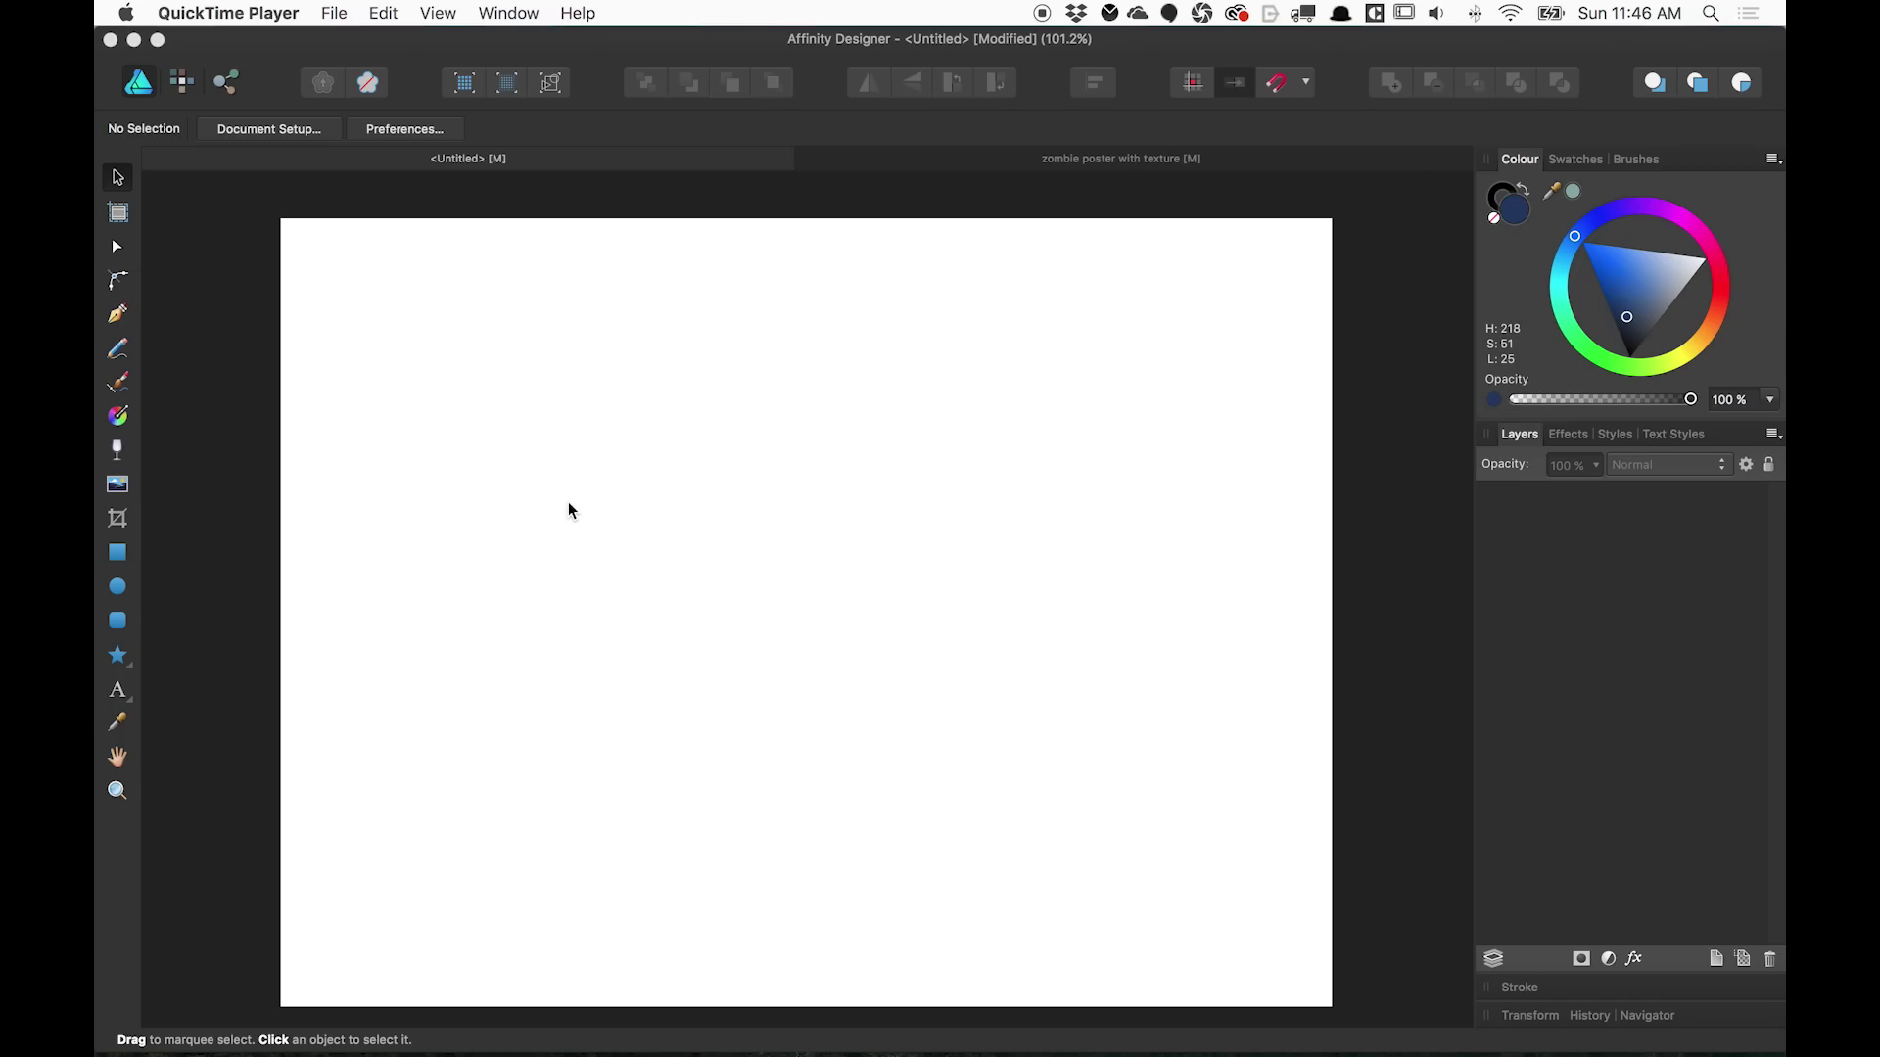
Using the Rectangle tool (M), drag out dark blue rectangles, making the last one smaller
click(569, 503)
key(m)
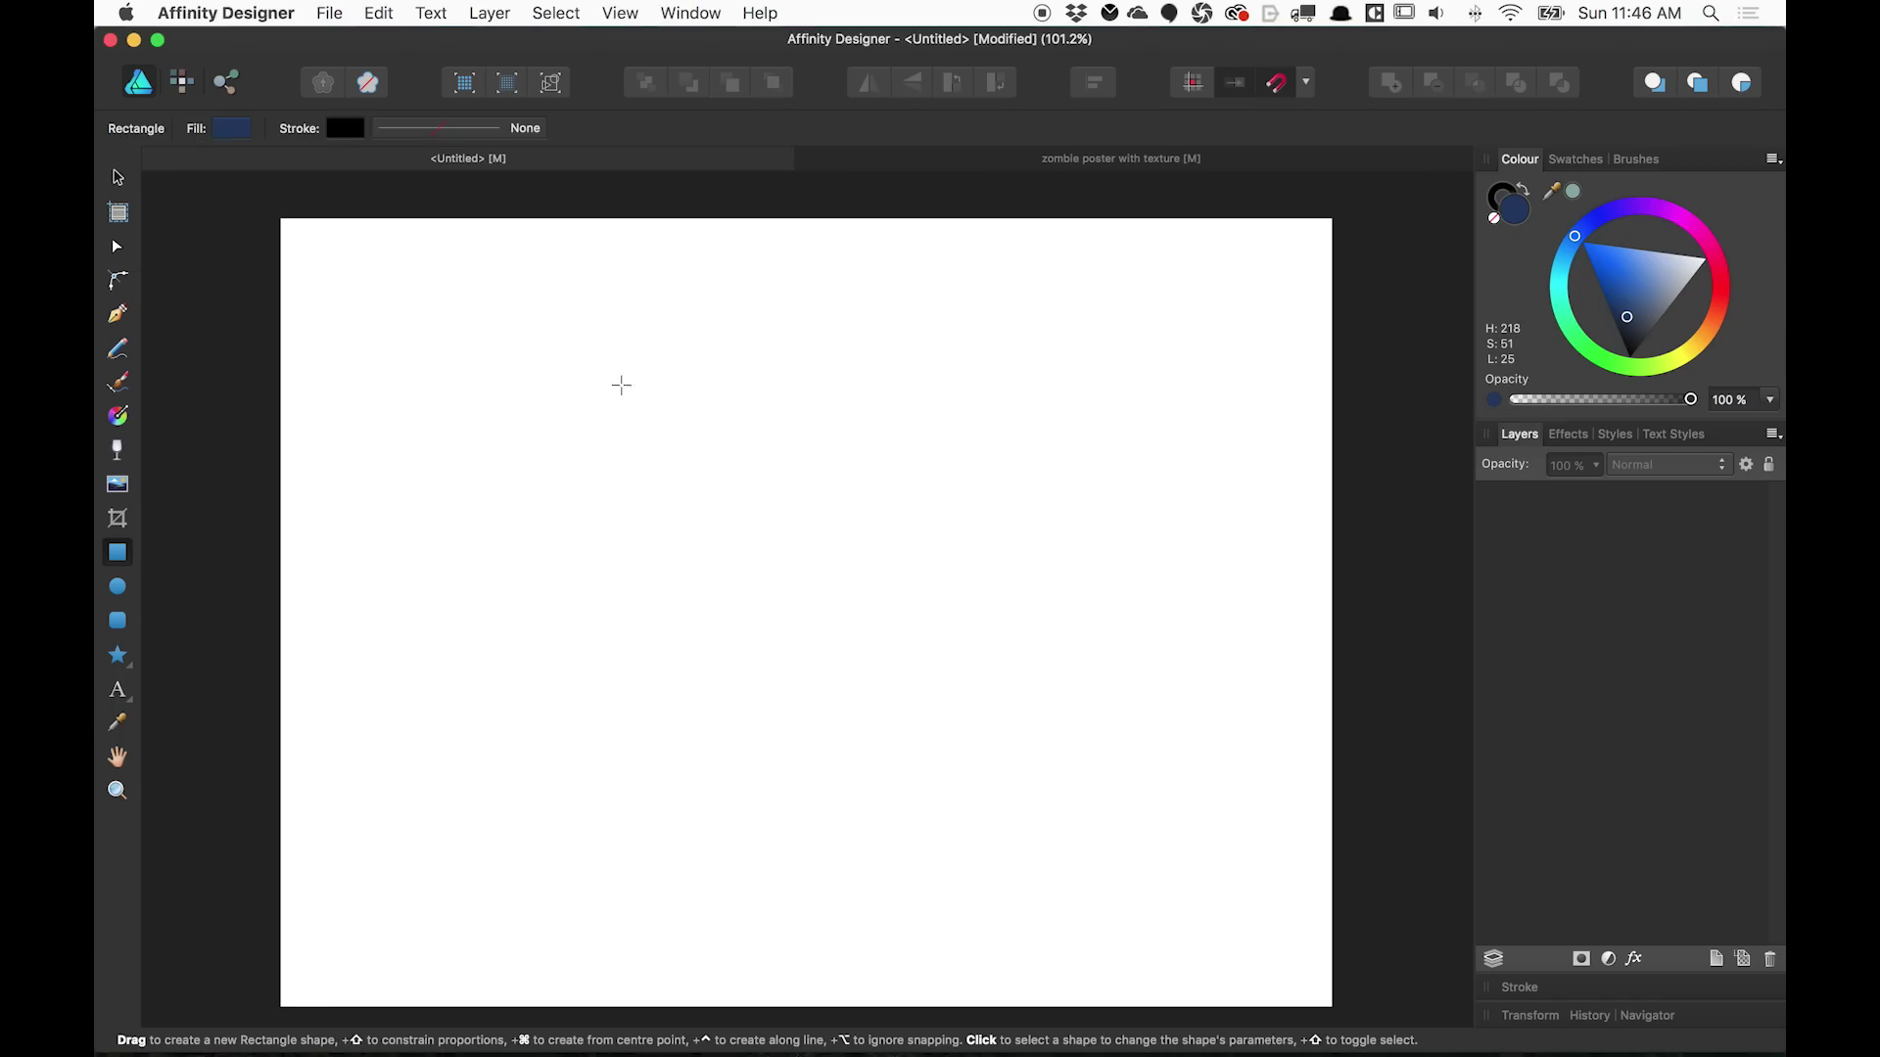
drag(434, 392, 635, 584)
mouse_move(702, 392)
mouse_down()
mouse_move(941, 585)
mouse_move(702, 861)
mouse_up()
drag(987, 622, 1107, 780)
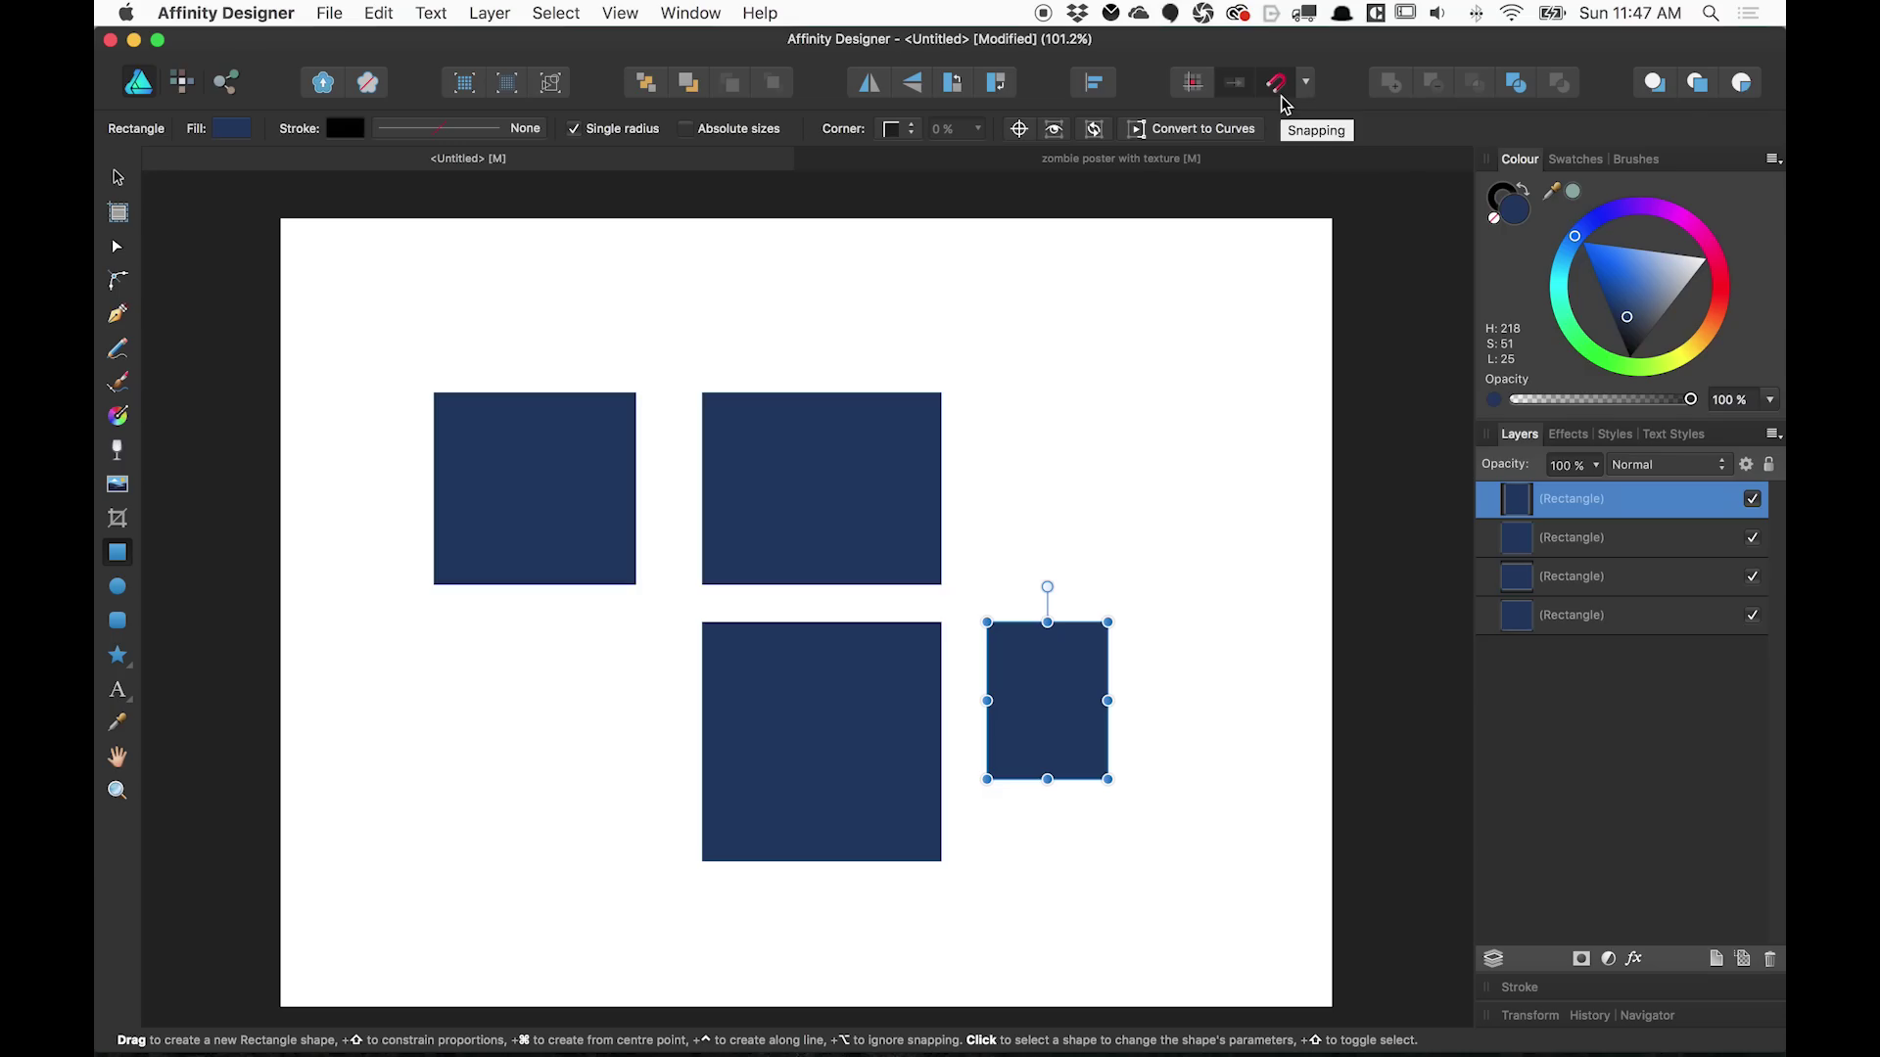
Open the toolbar's Snapping dropdown and expand its Preset list
click(1308, 86)
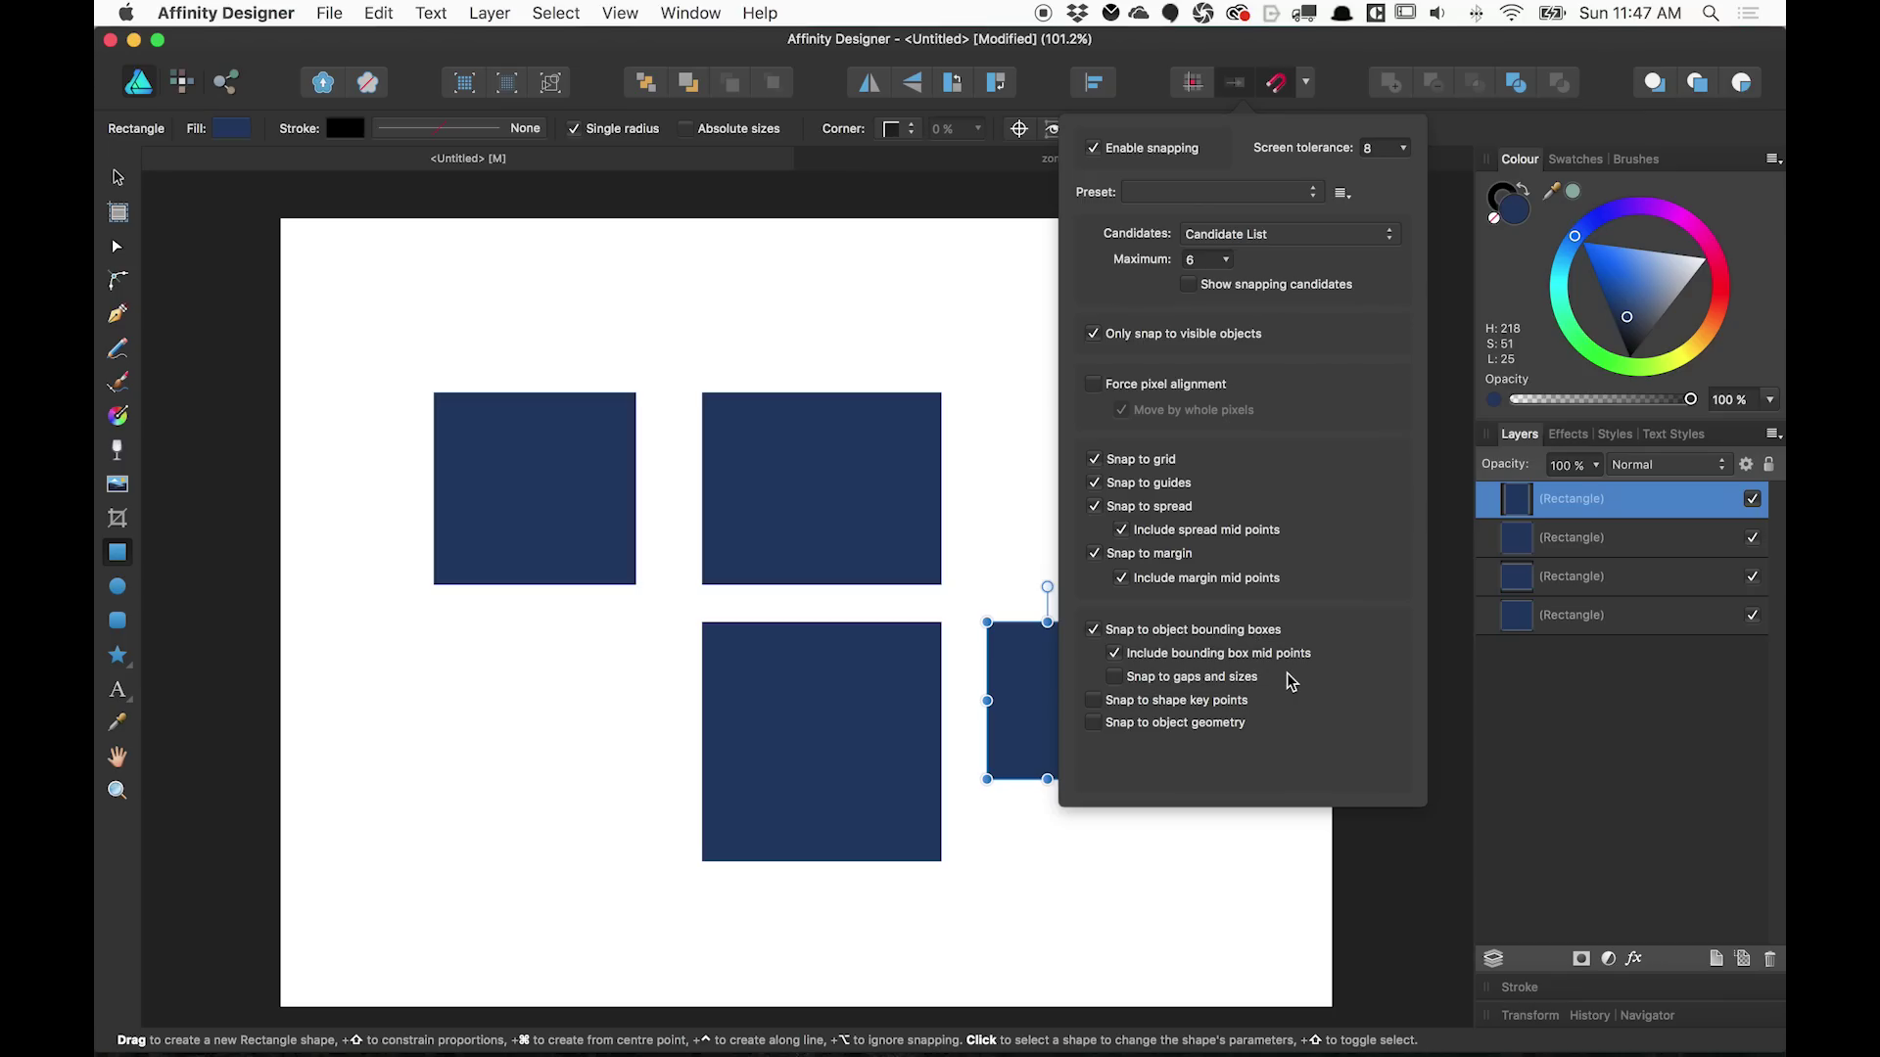
click(1301, 196)
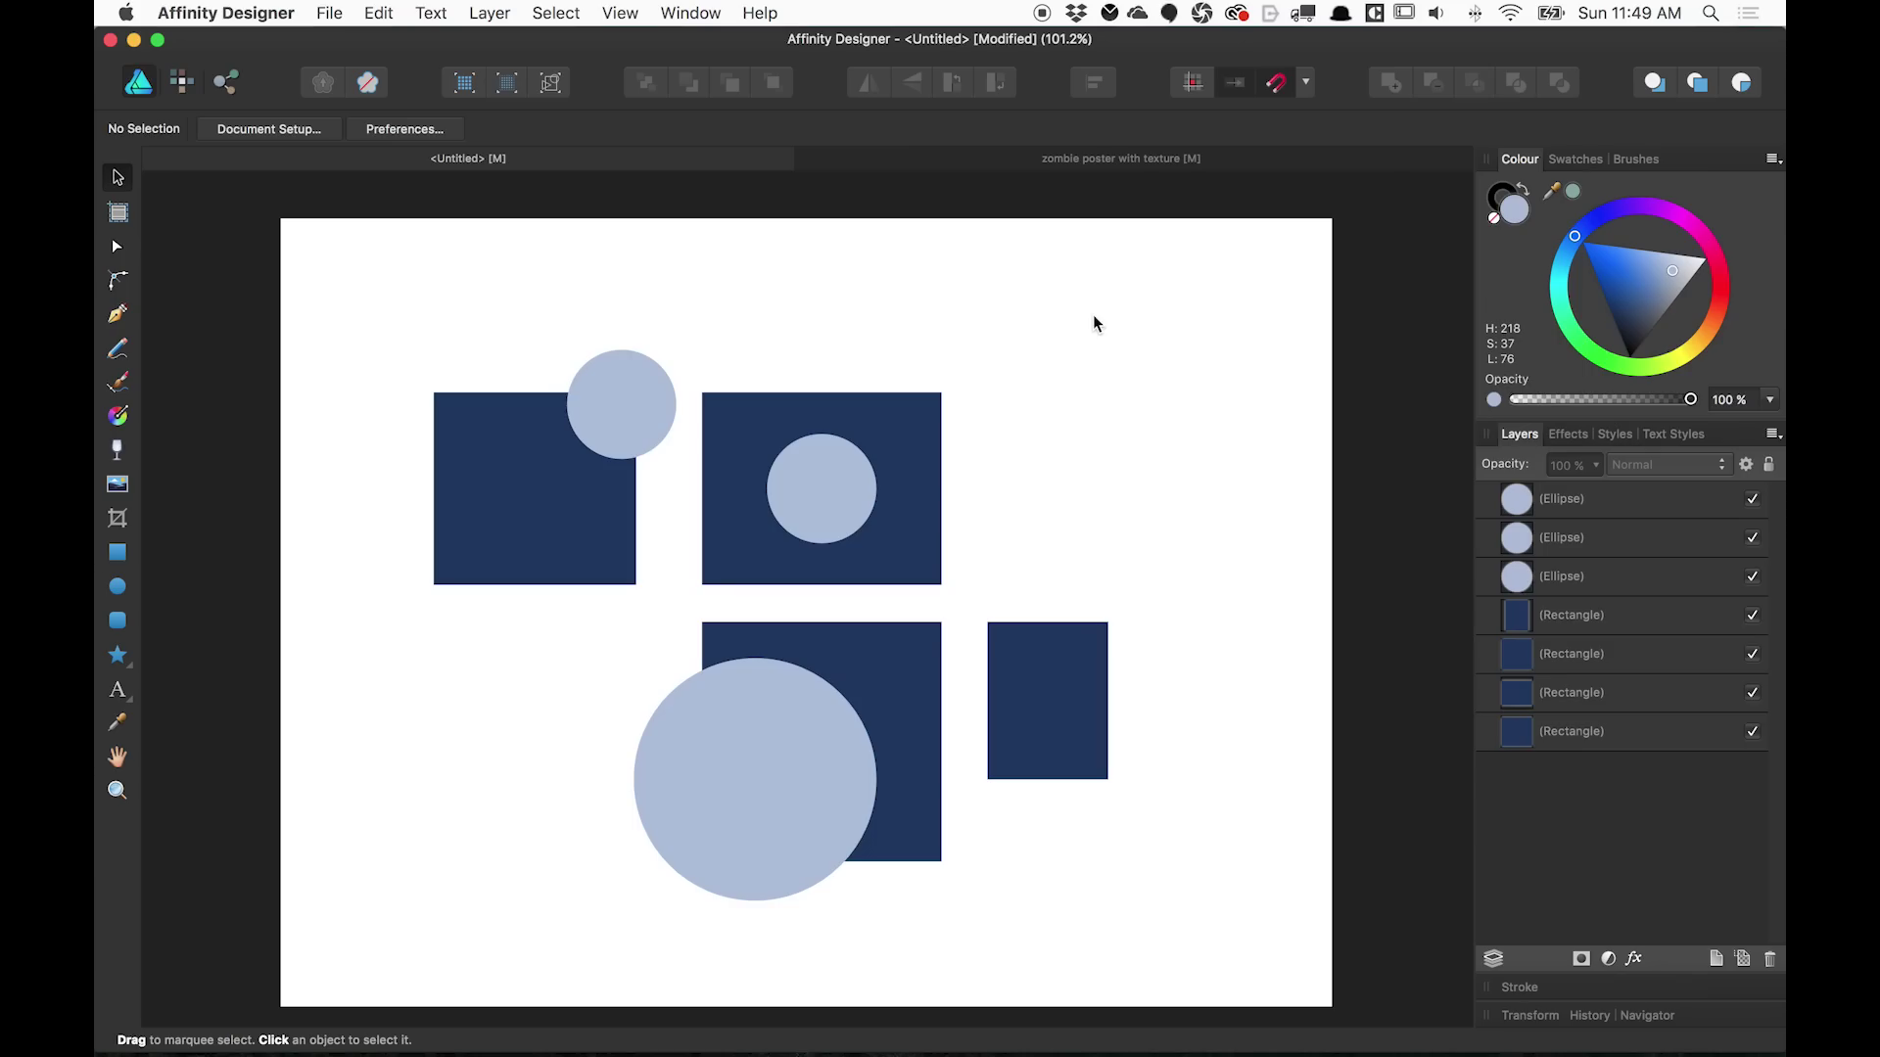
Merge the top-left rectangle and its overlapping circle into one shape with Add
drag(357, 326, 683, 599)
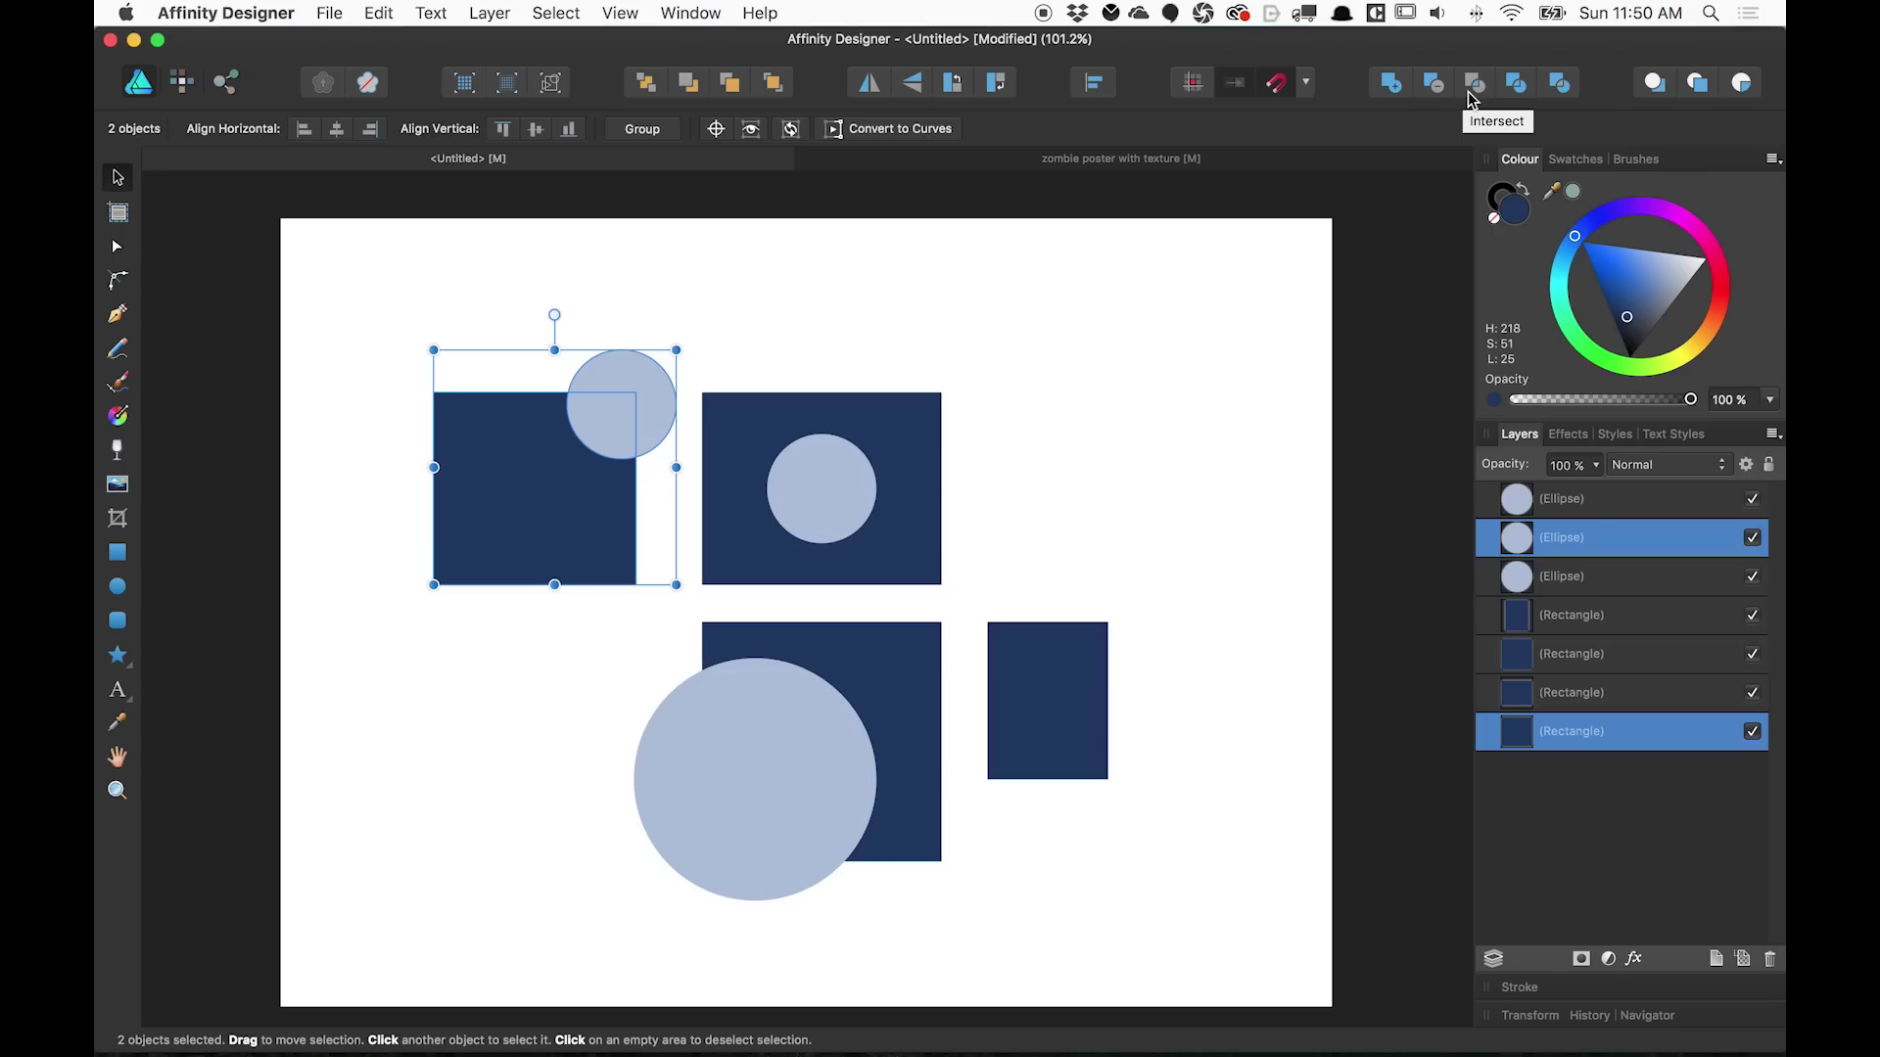
click(1396, 96)
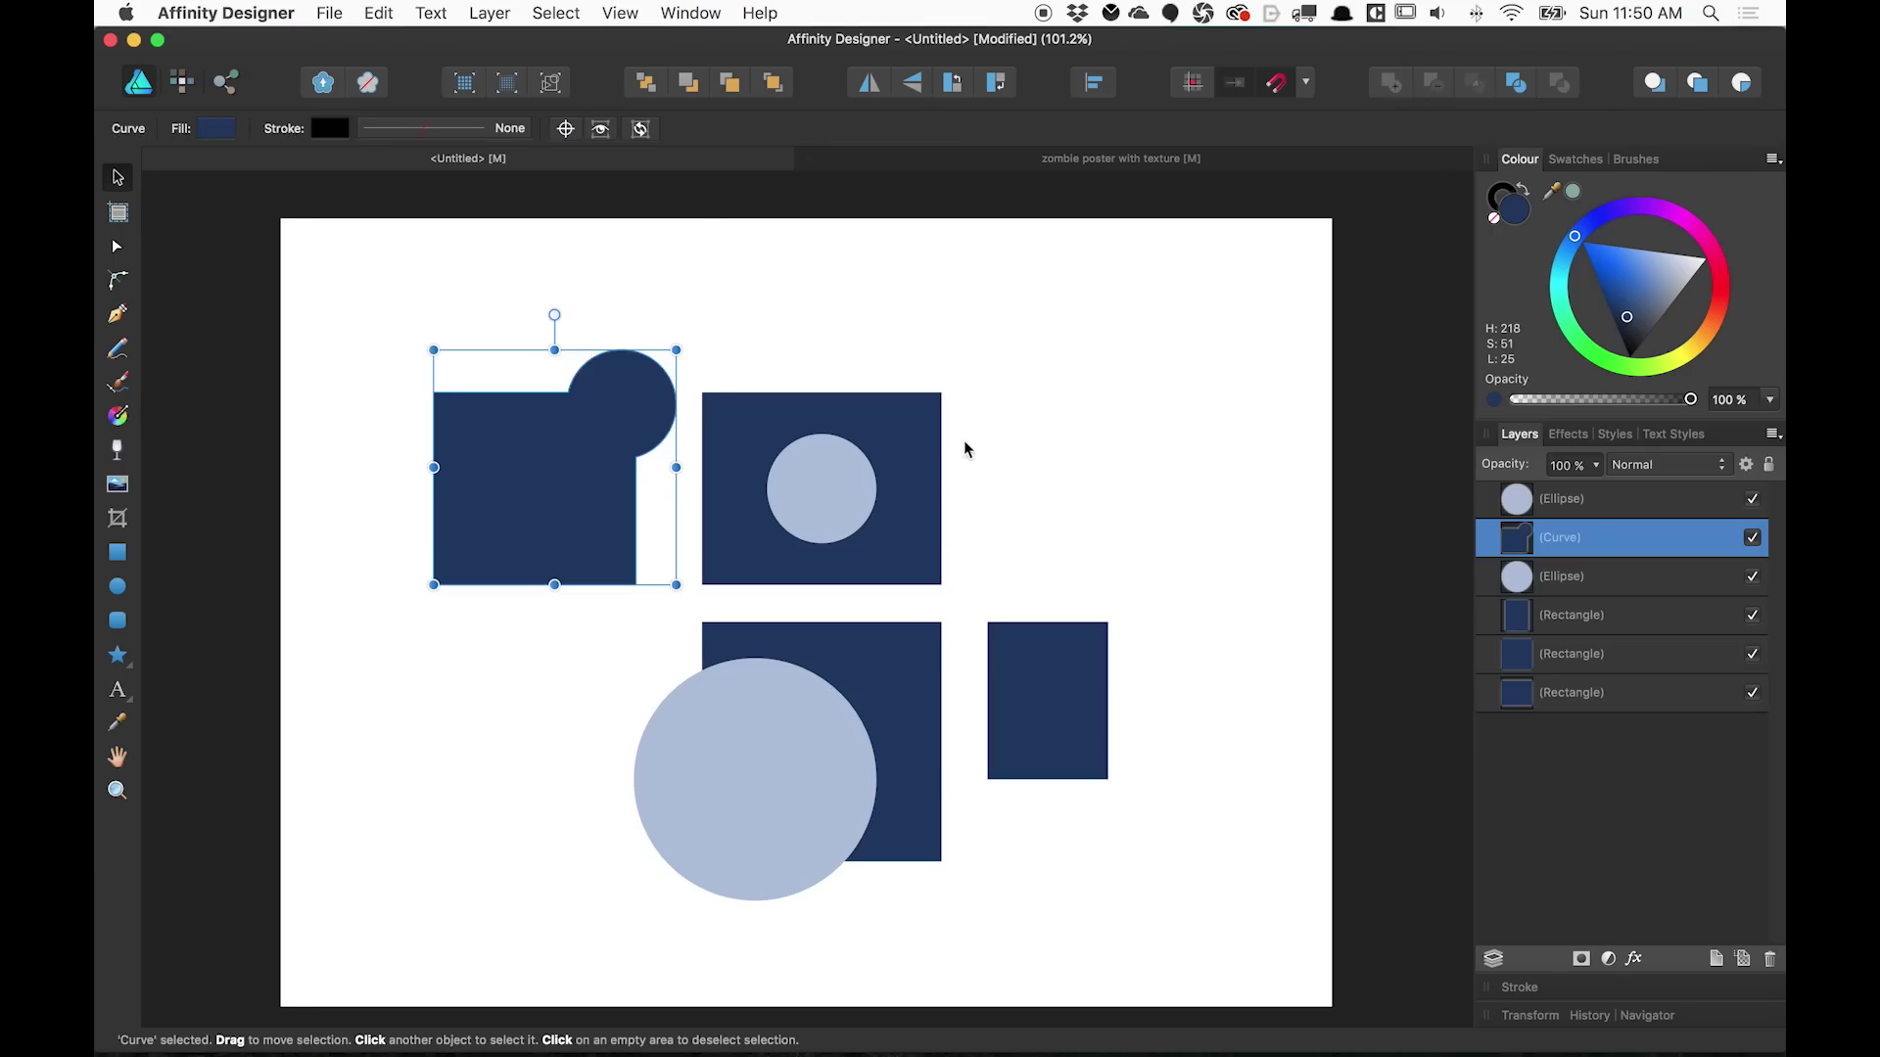
click(986, 473)
Subtract the inner circle from the second rectangle and intersect the lower rectangle with the large circle
drag(1072, 323, 634, 593)
click(1436, 87)
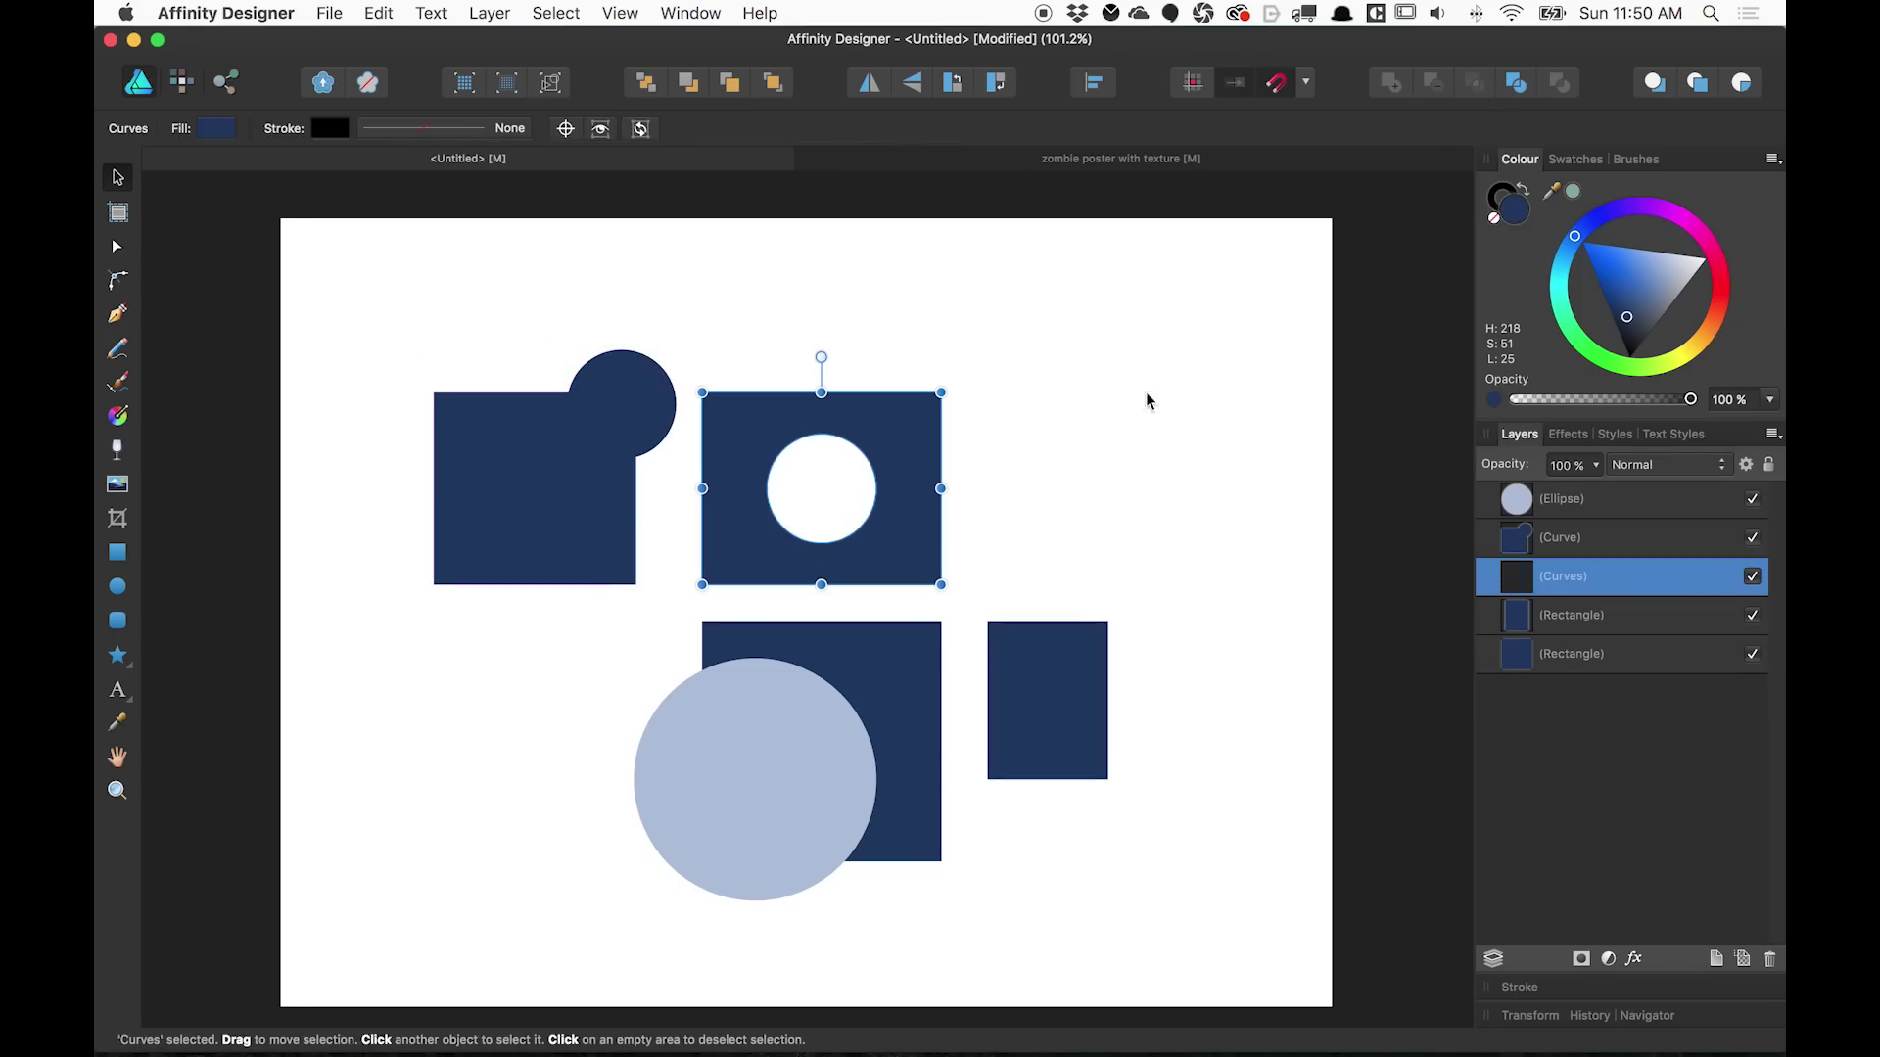
click(956, 567)
drag(623, 600, 1028, 954)
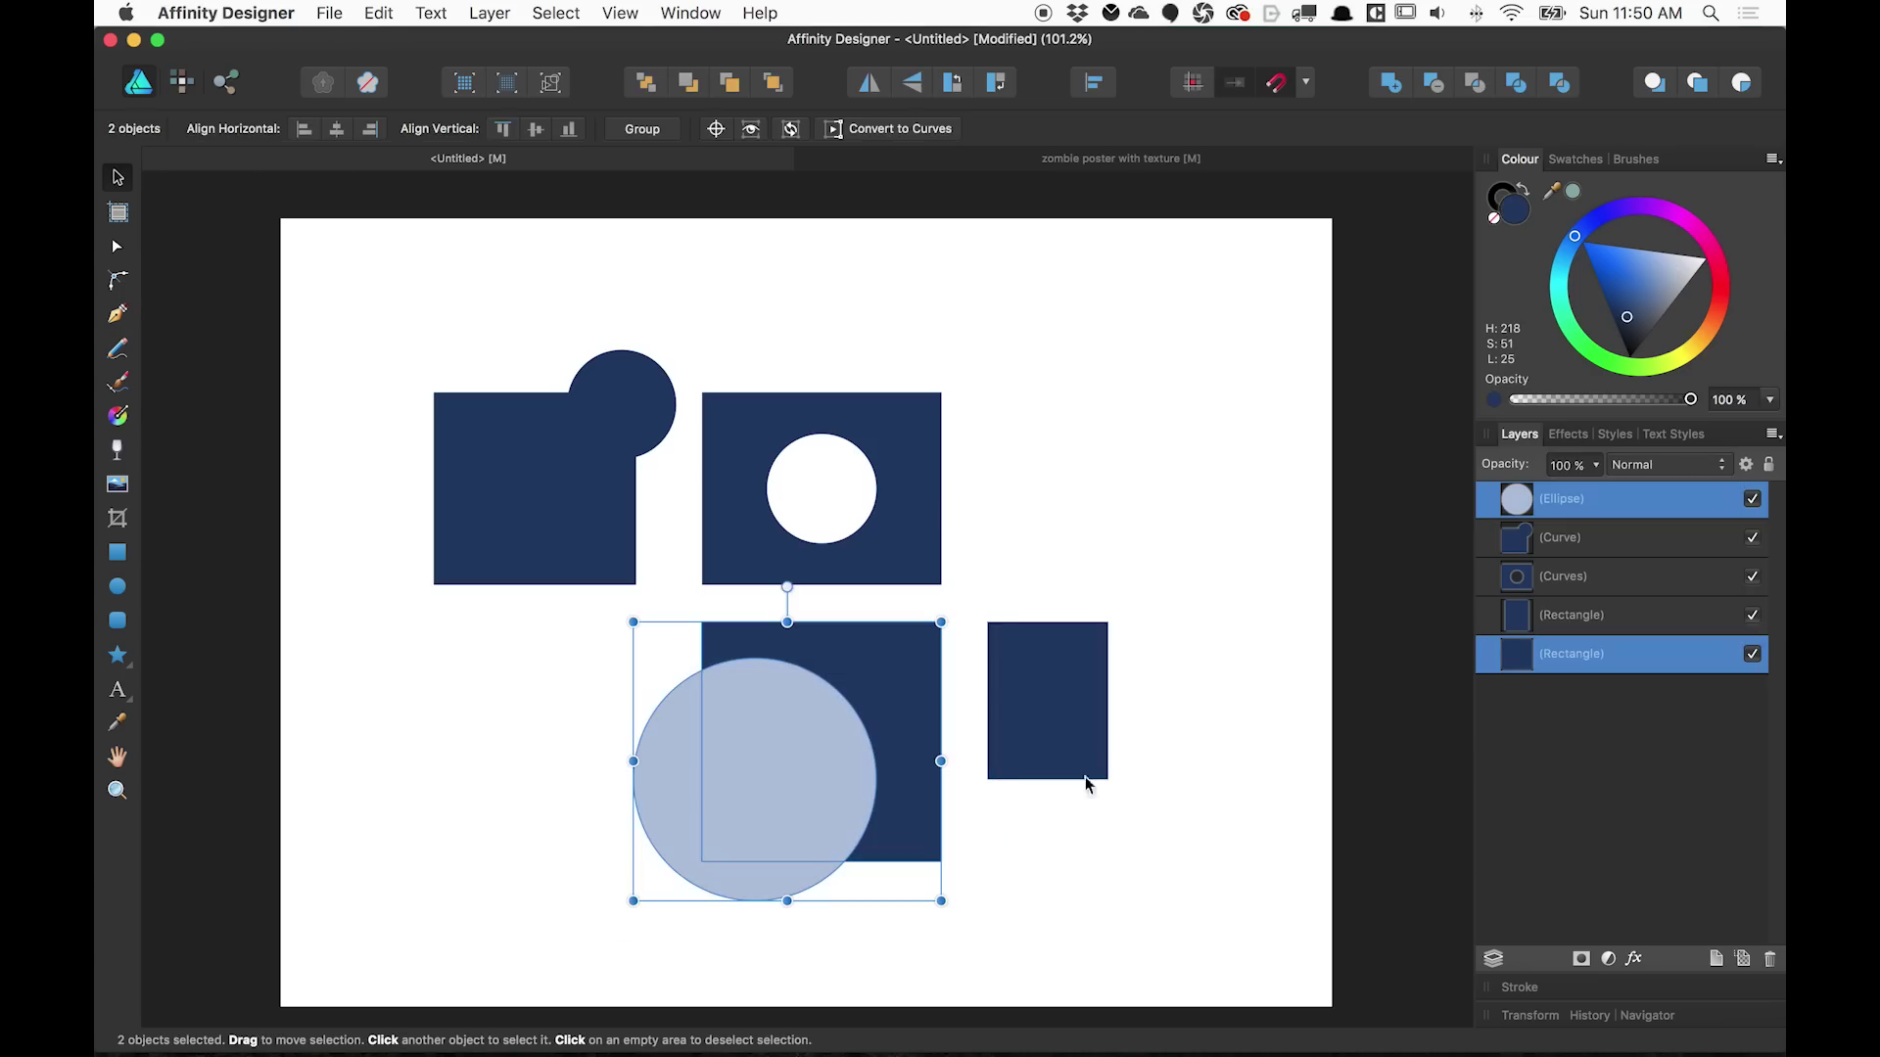
click(1484, 87)
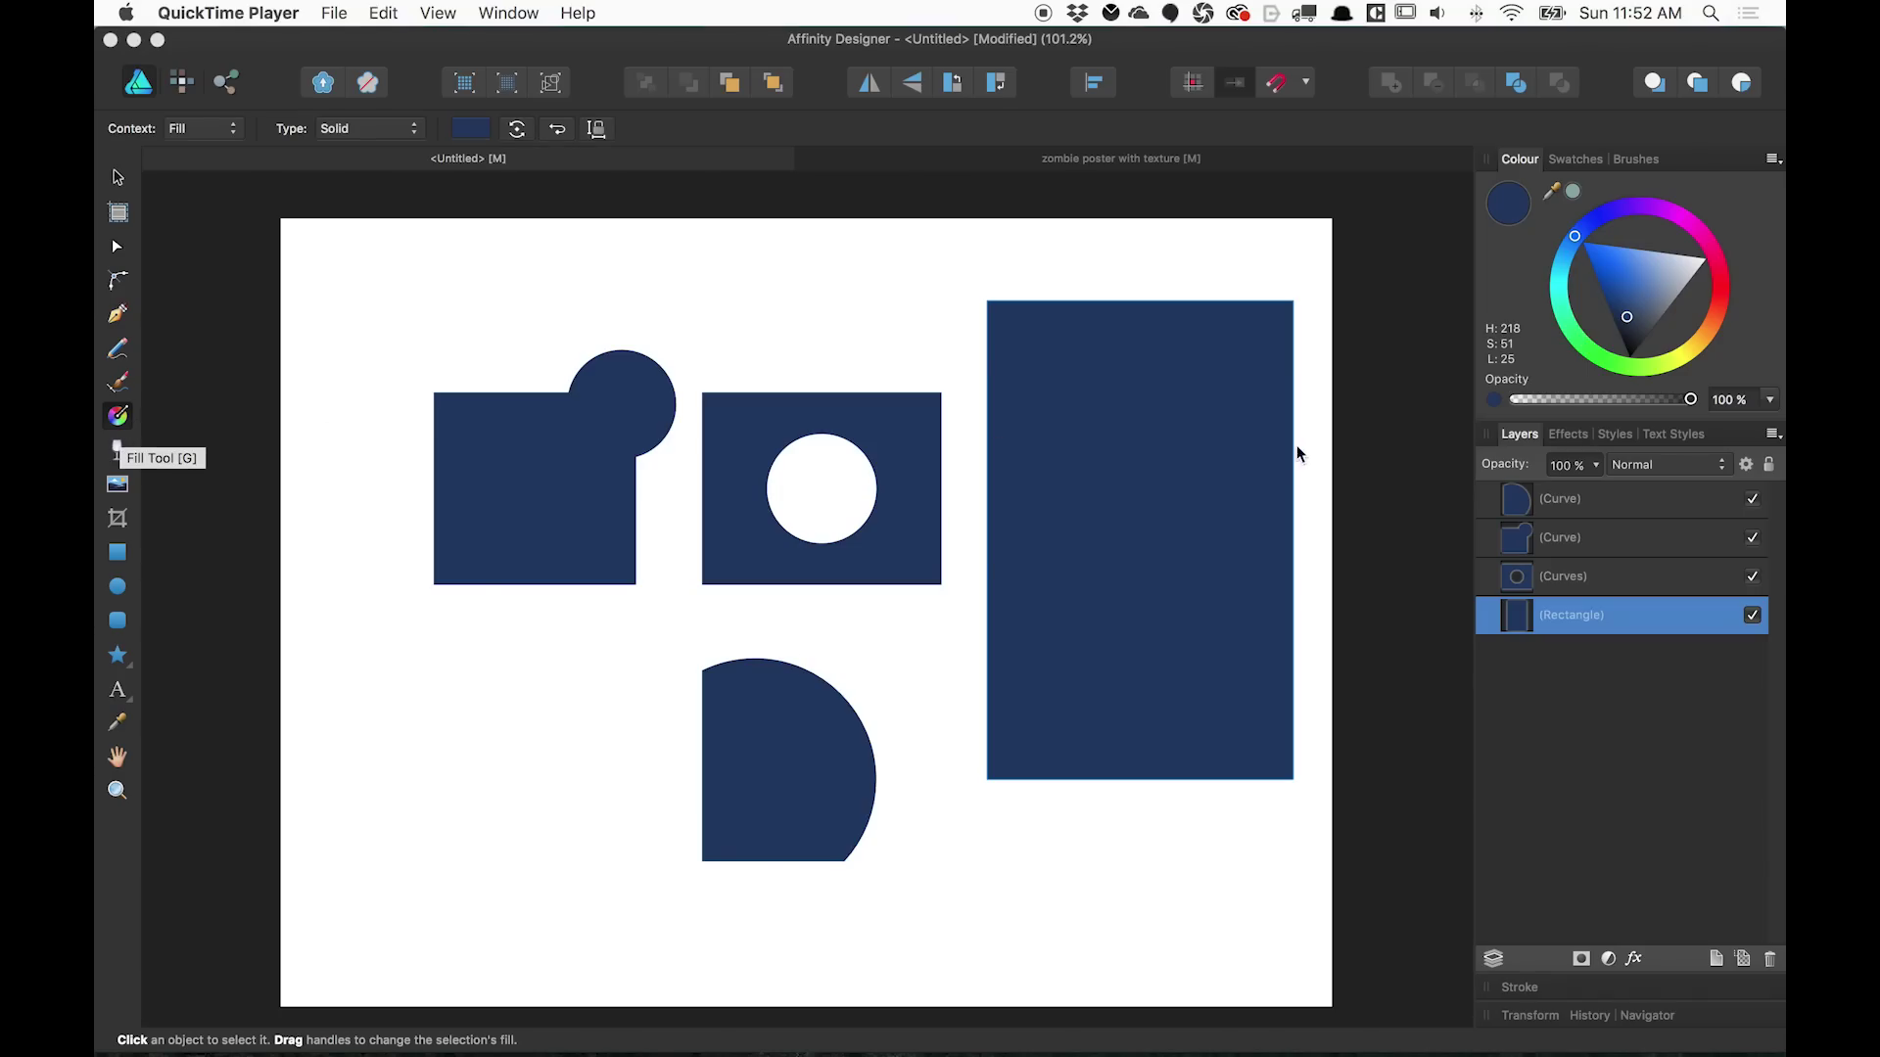
Fill the tall rectangle with a diagonal navy-to-blue linear gradient and add an extra stop
click(1196, 375)
drag(1194, 367, 1009, 757)
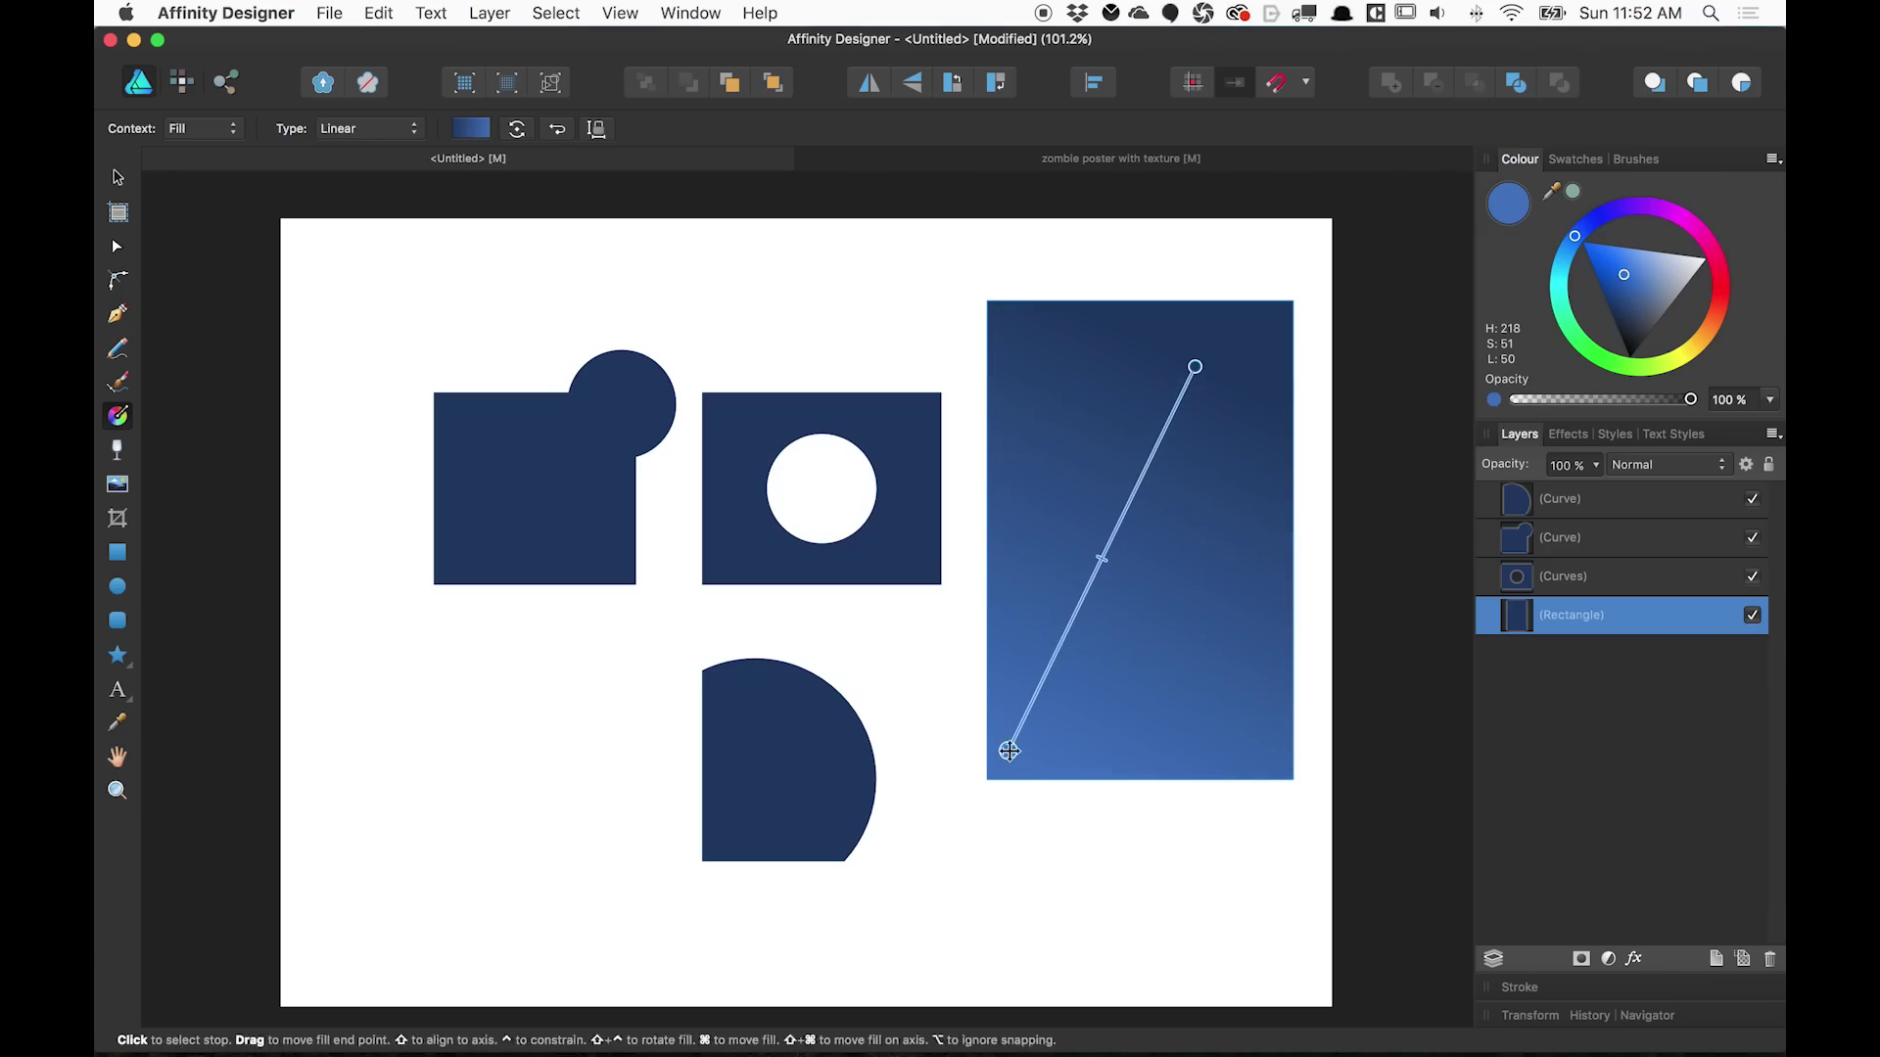
drag(1047, 356, 1261, 726)
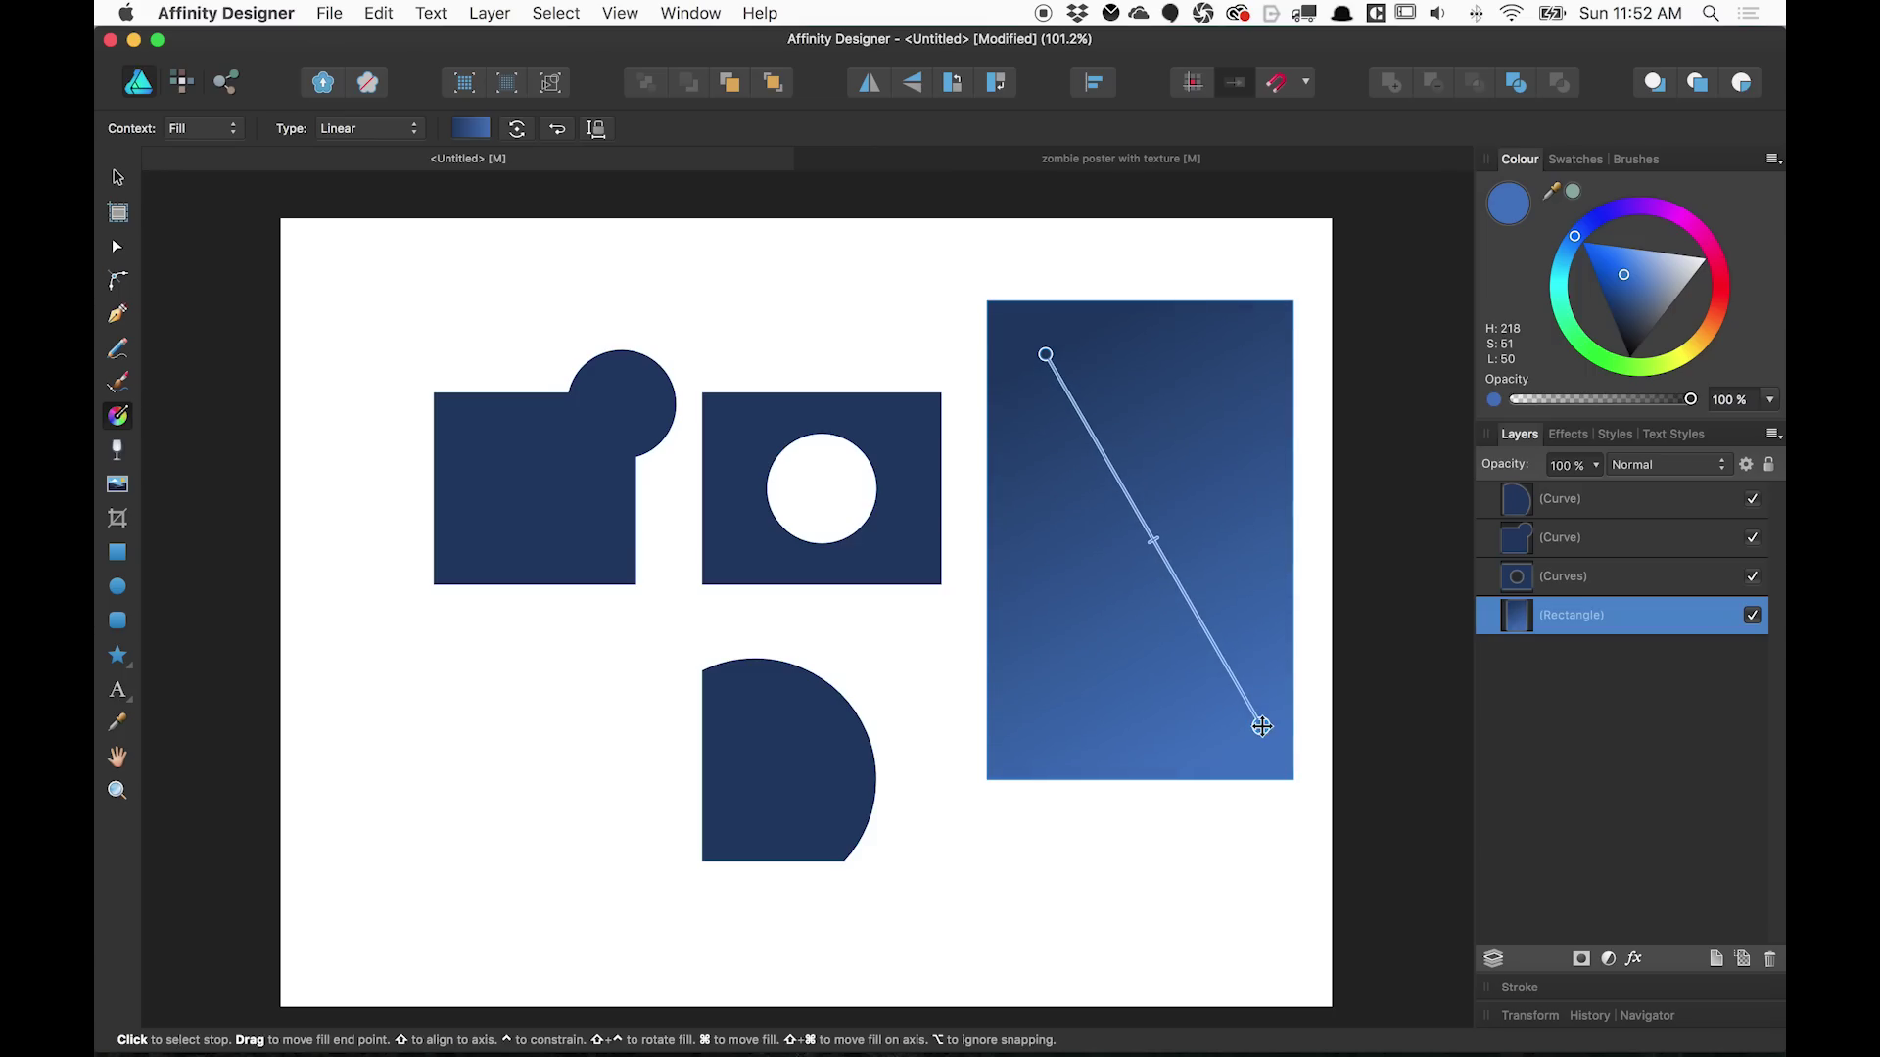
click(1111, 472)
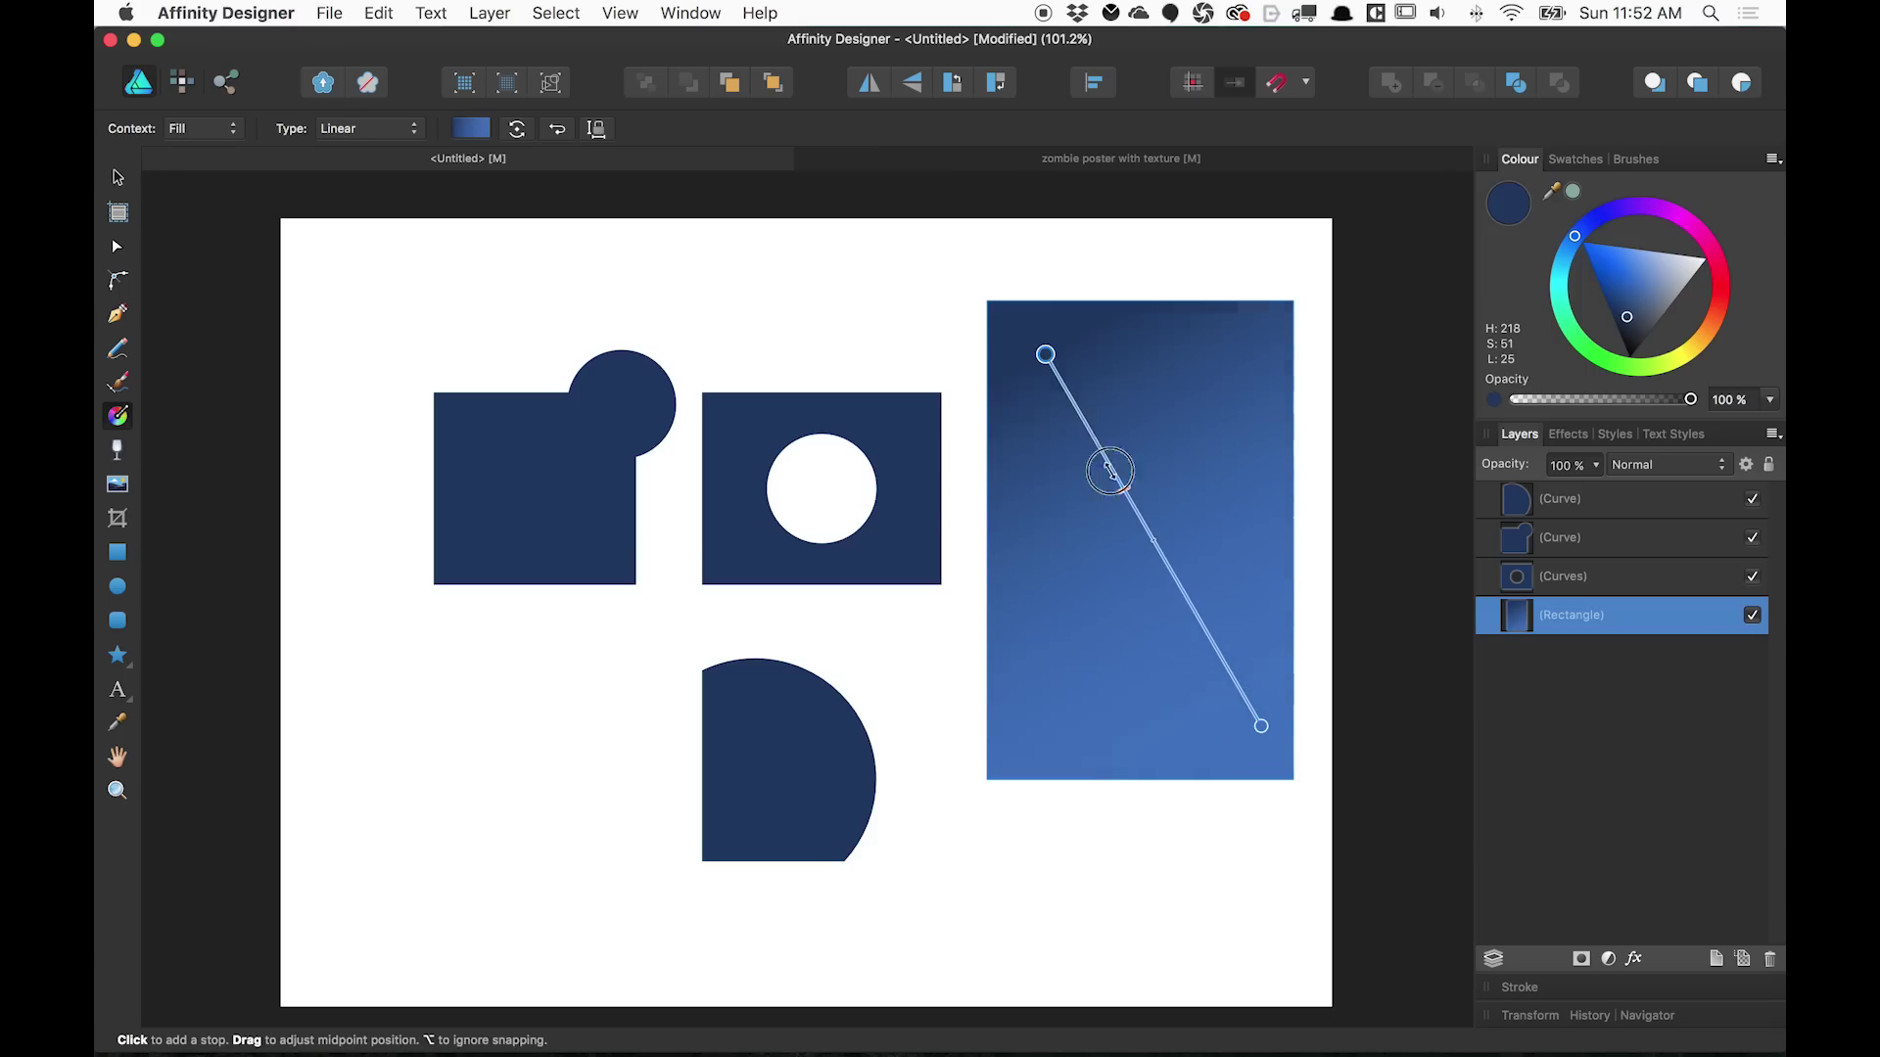
mouse_move(1110, 472)
mouse_down()
mouse_move(1083, 369)
mouse_move(1305, 684)
mouse_move(1110, 471)
mouse_up()
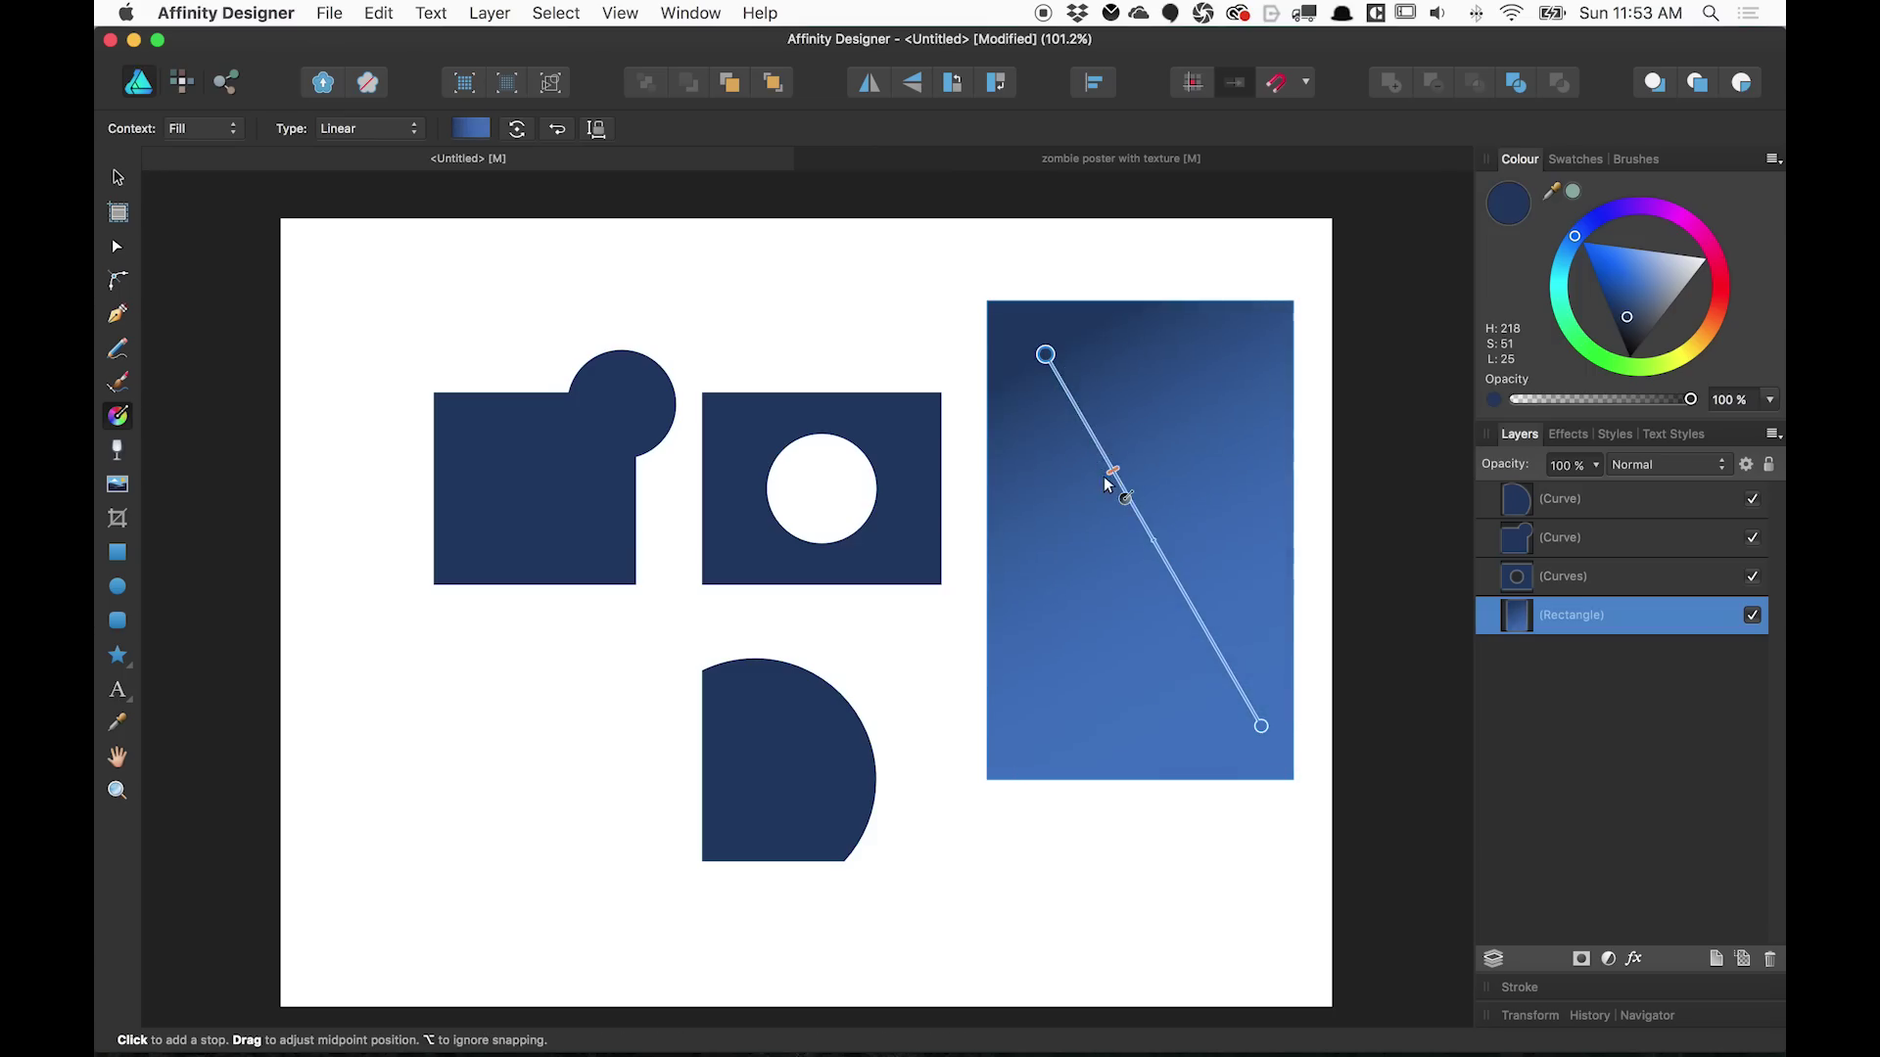
Change the gradient type to Elliptical in the gradient settings
click(472, 129)
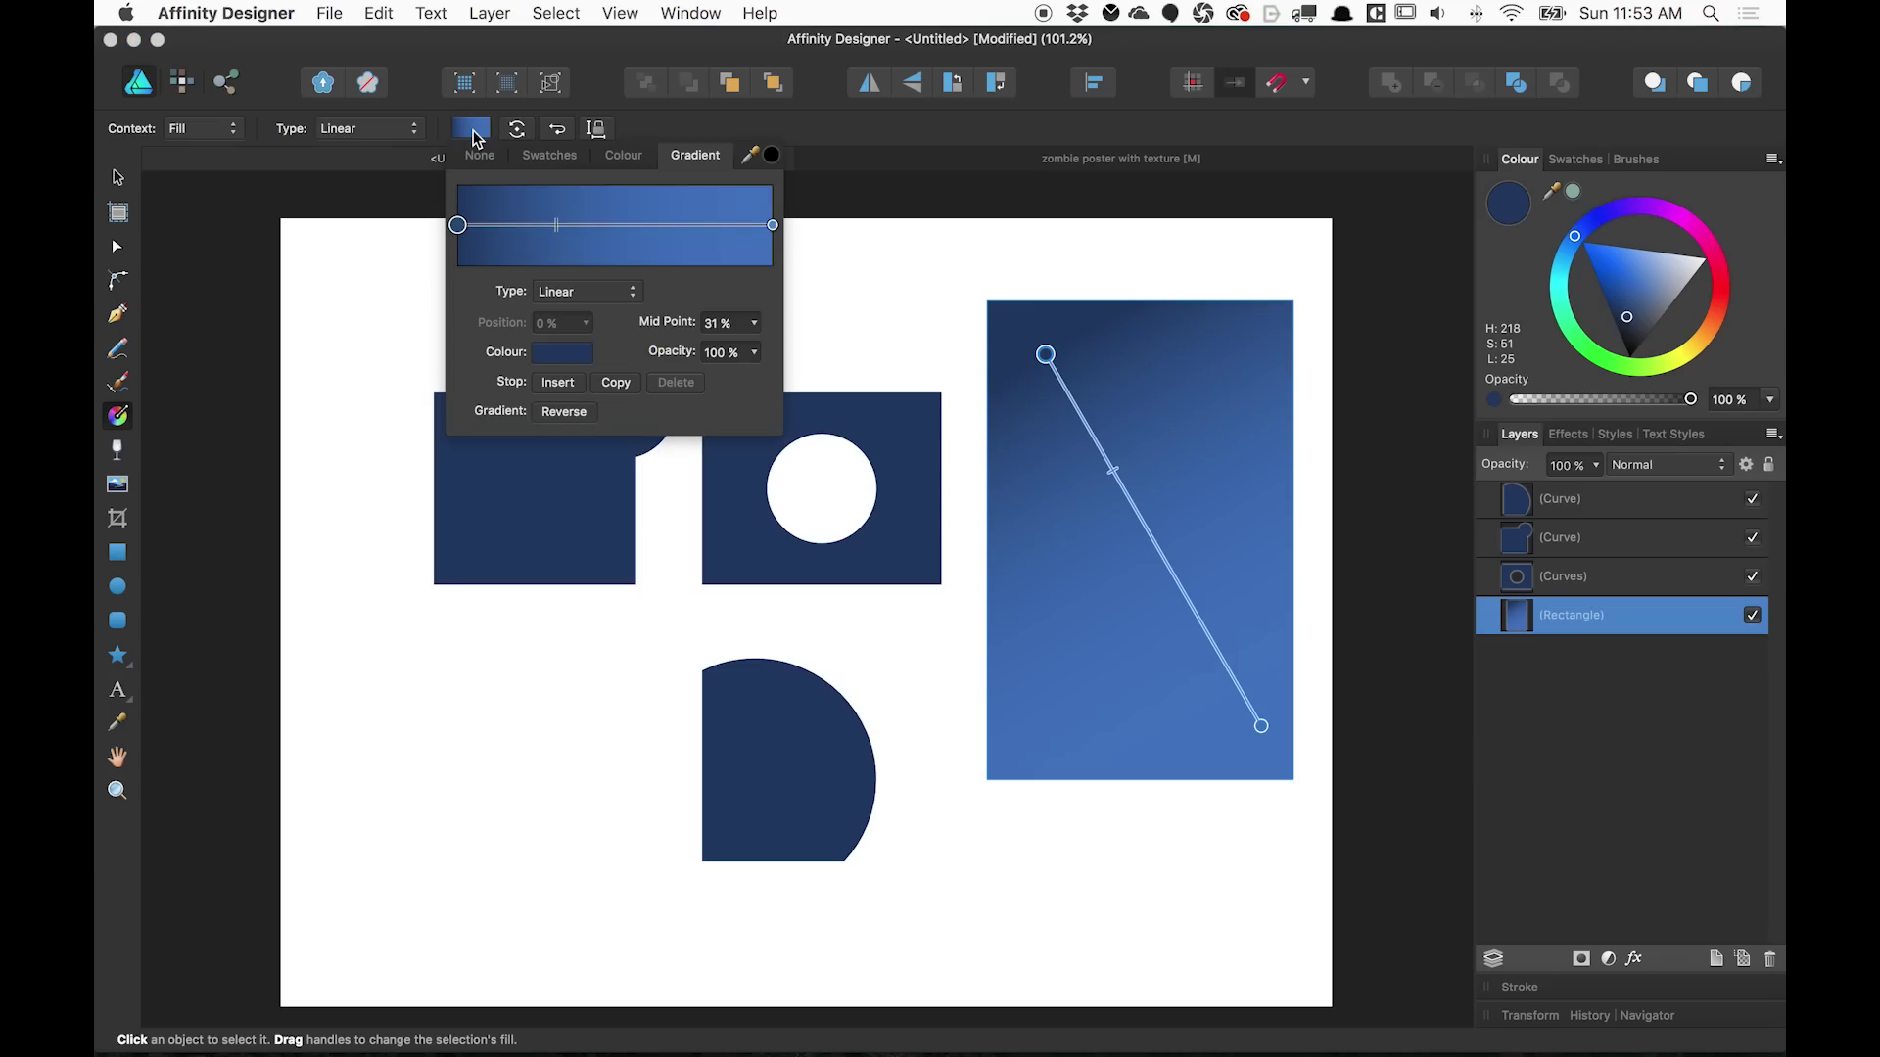
click(628, 296)
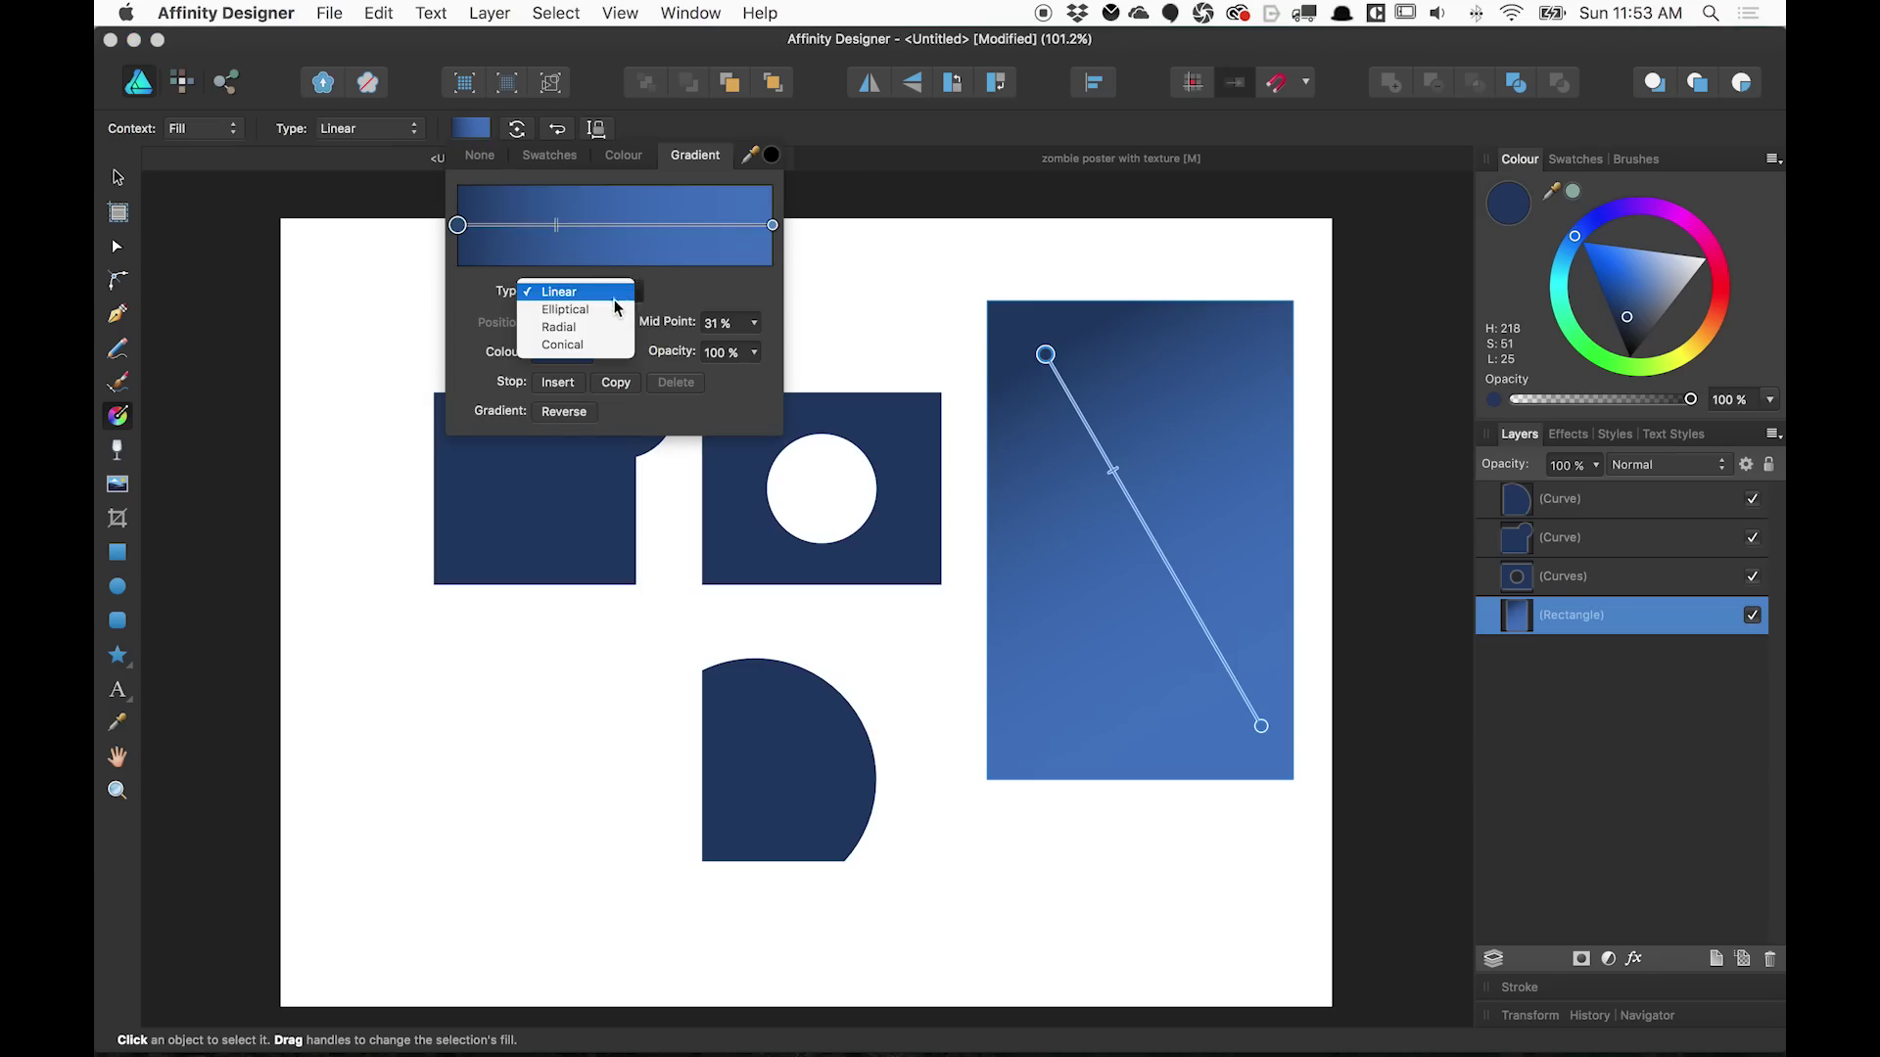
click(616, 309)
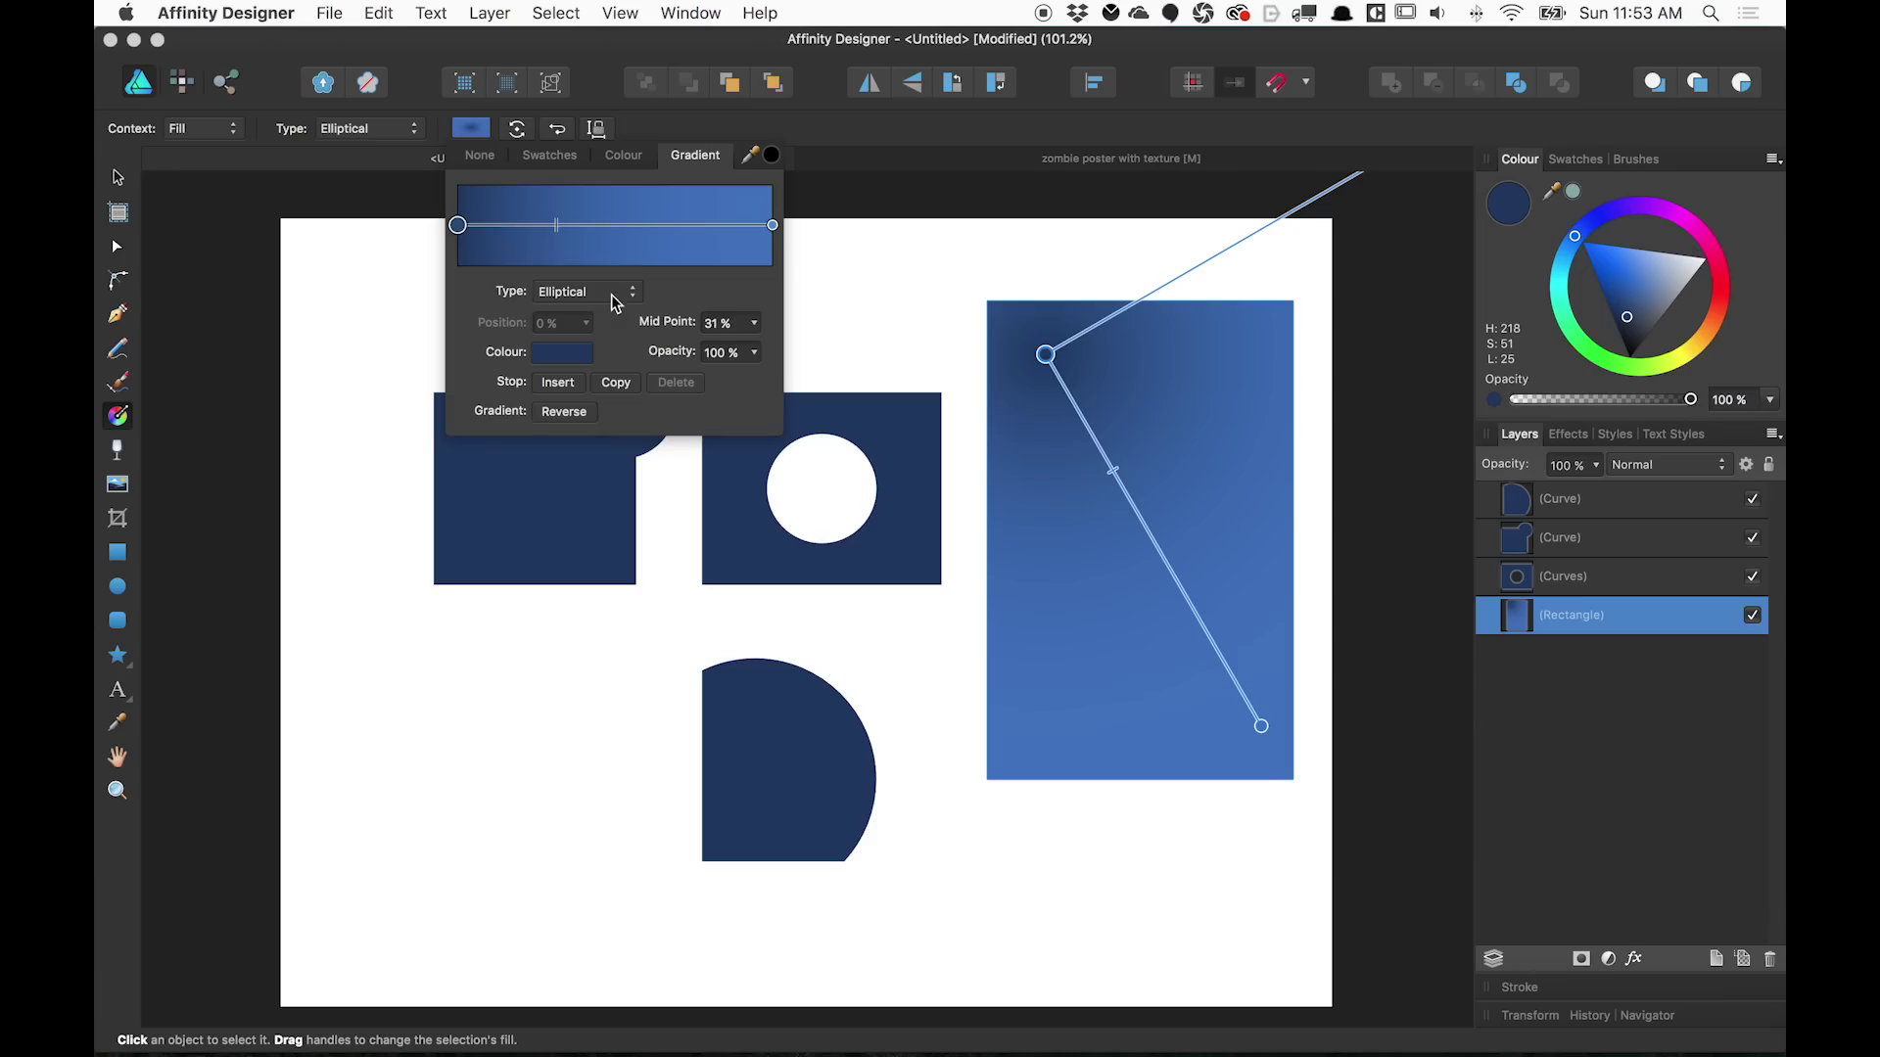
click(614, 302)
key(Escape)
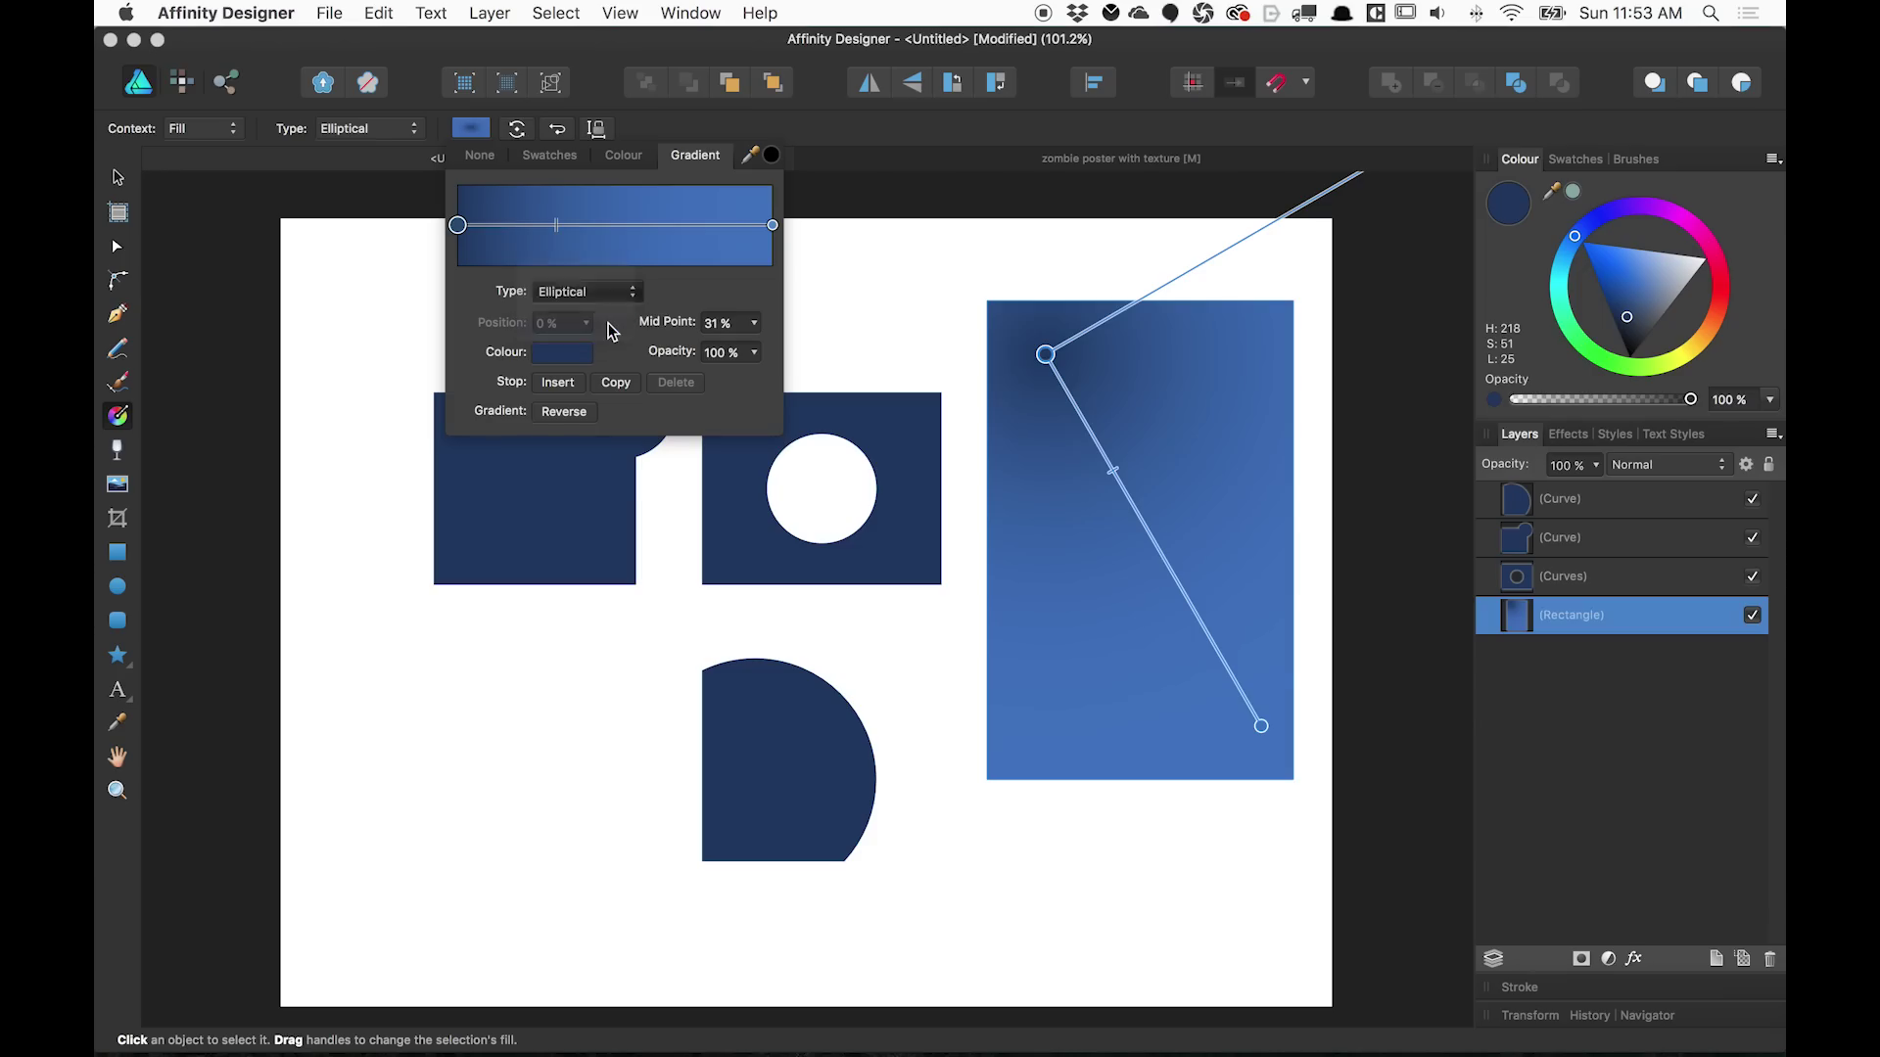
Move the gradient rectangle left under the shapes, then stretch the merged shape taller and raise it
key(v)
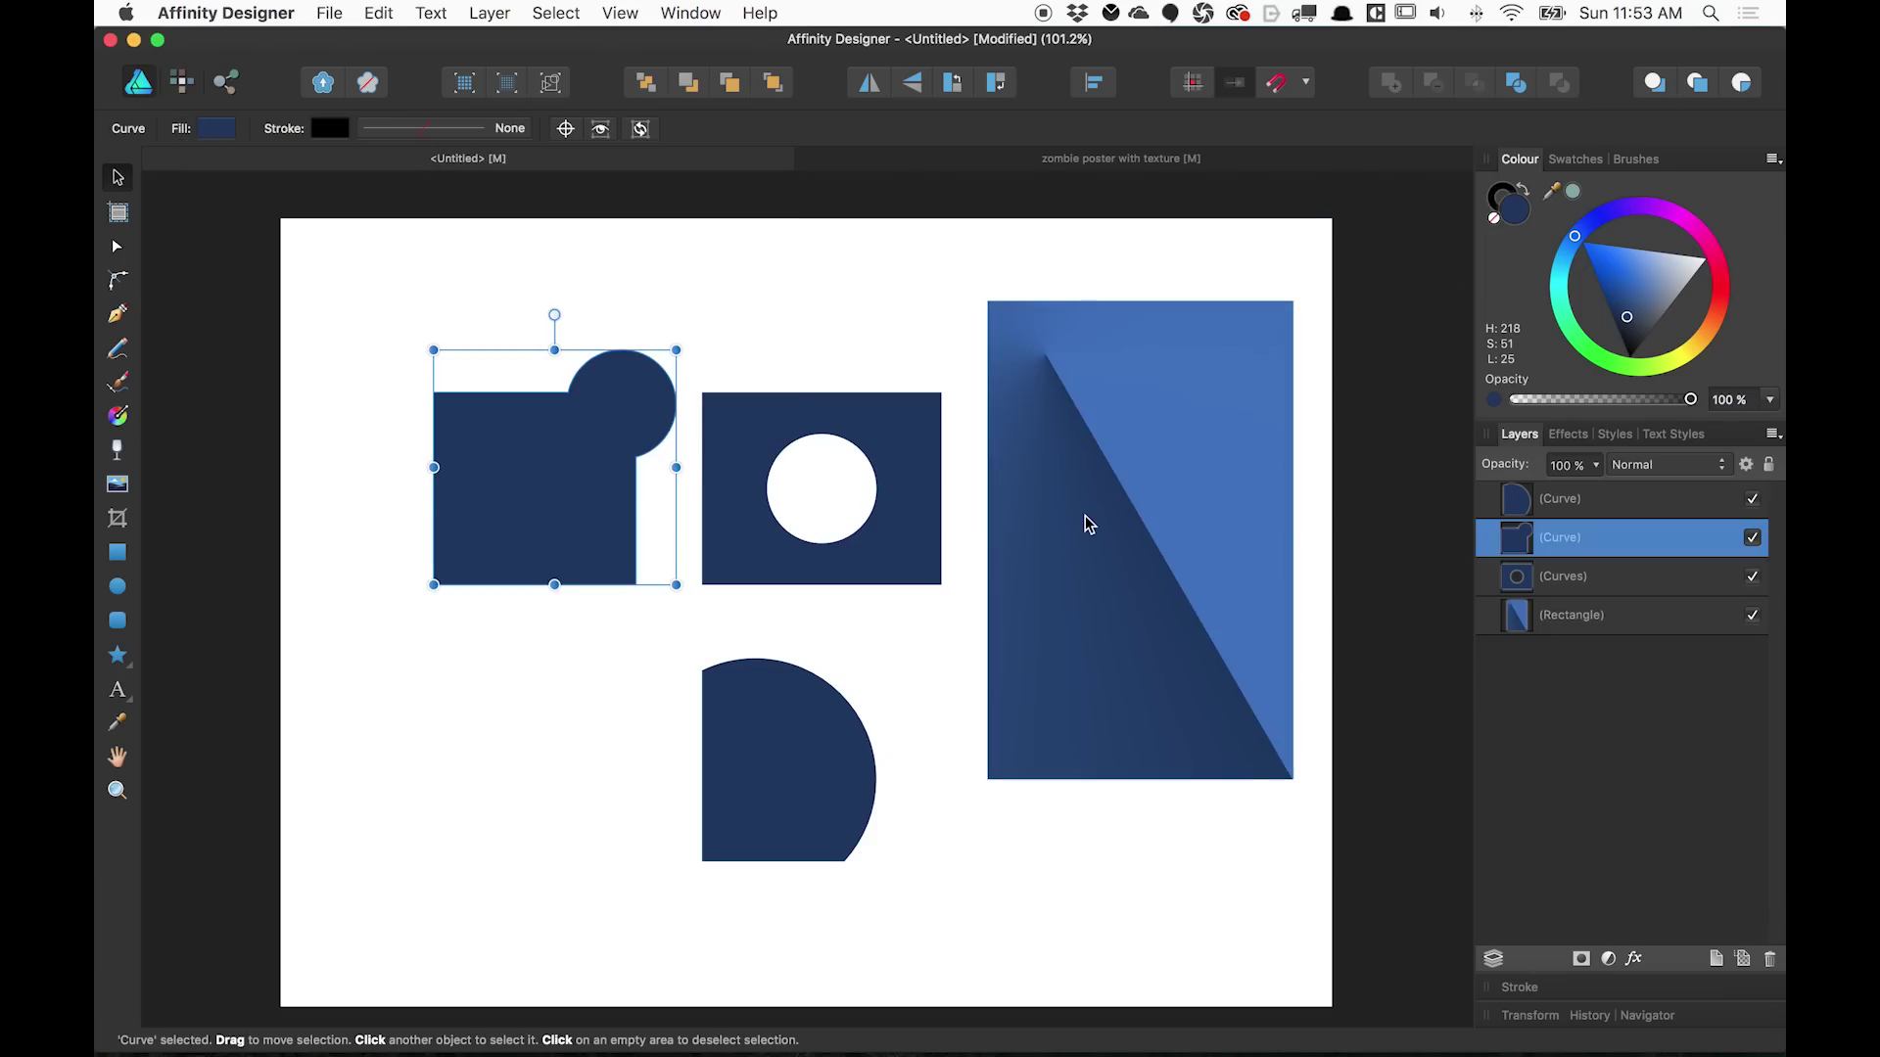
drag(1150, 512, 652, 537)
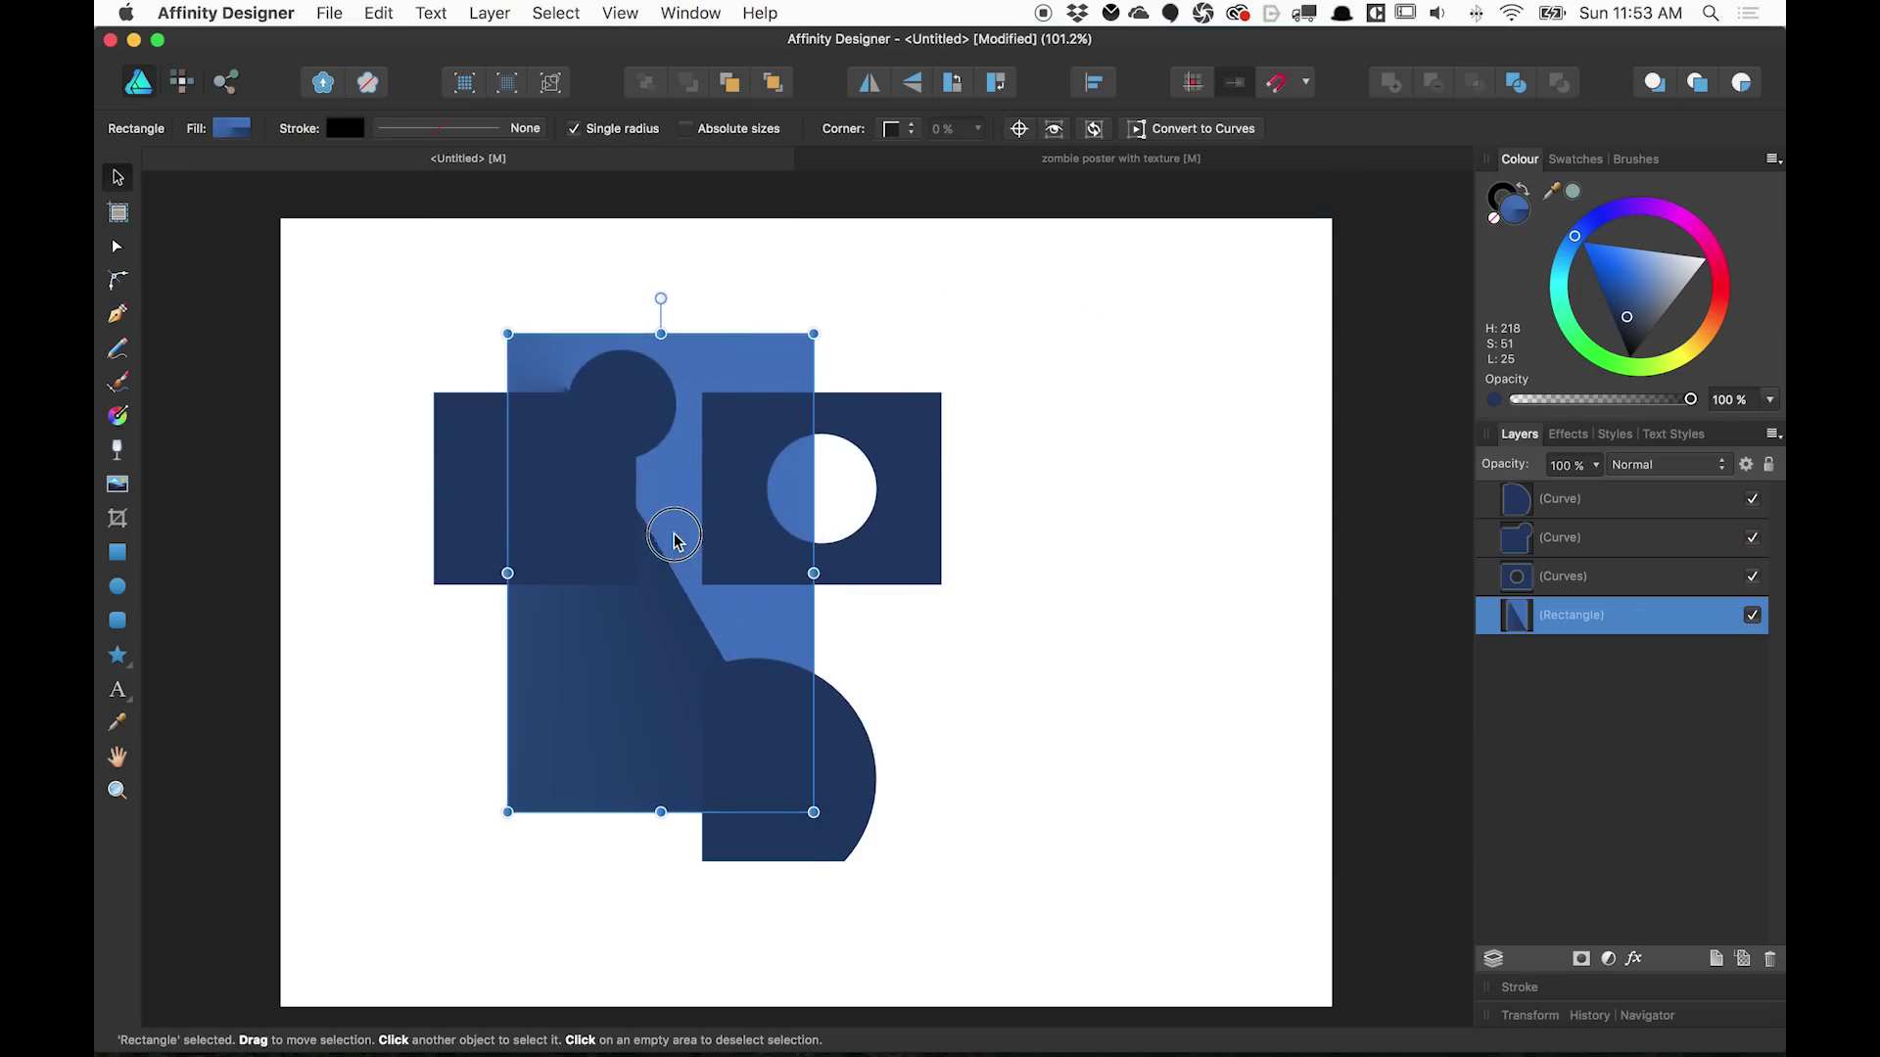
click(541, 477)
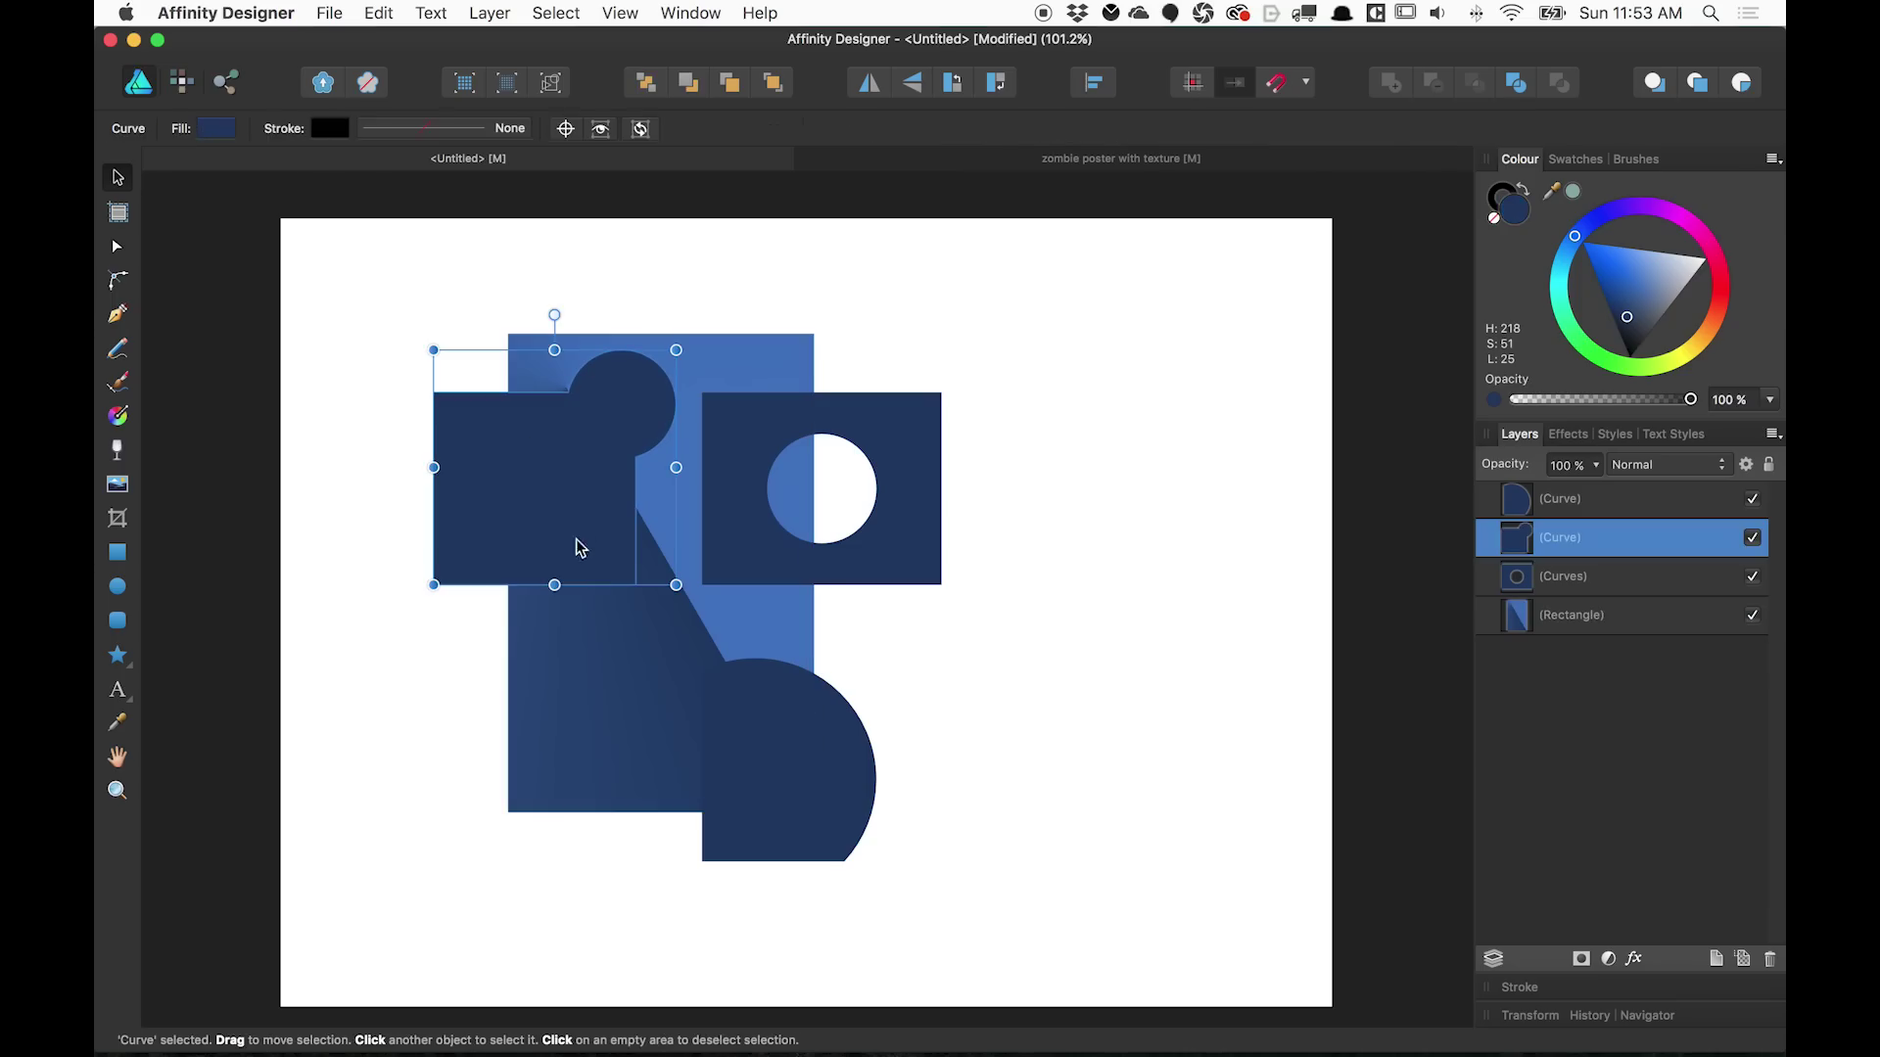
drag(548, 585, 545, 760)
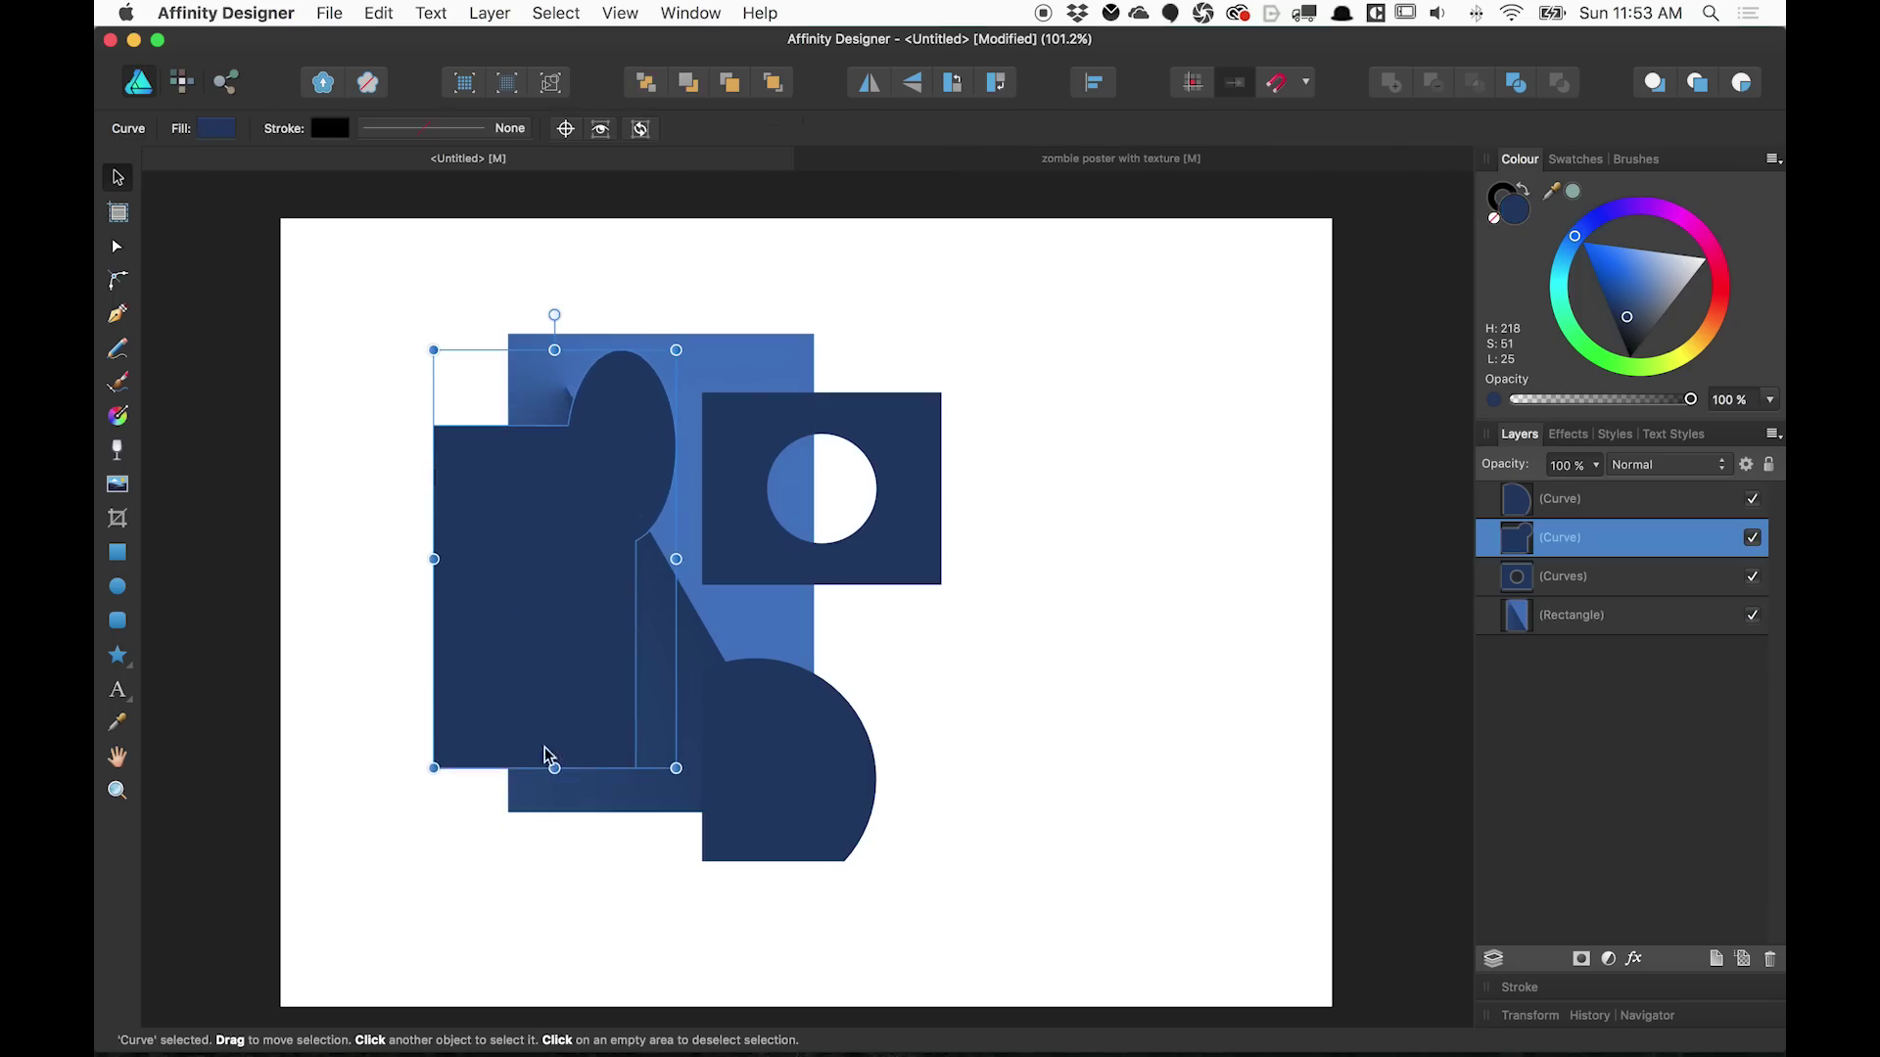
drag(555, 665, 585, 518)
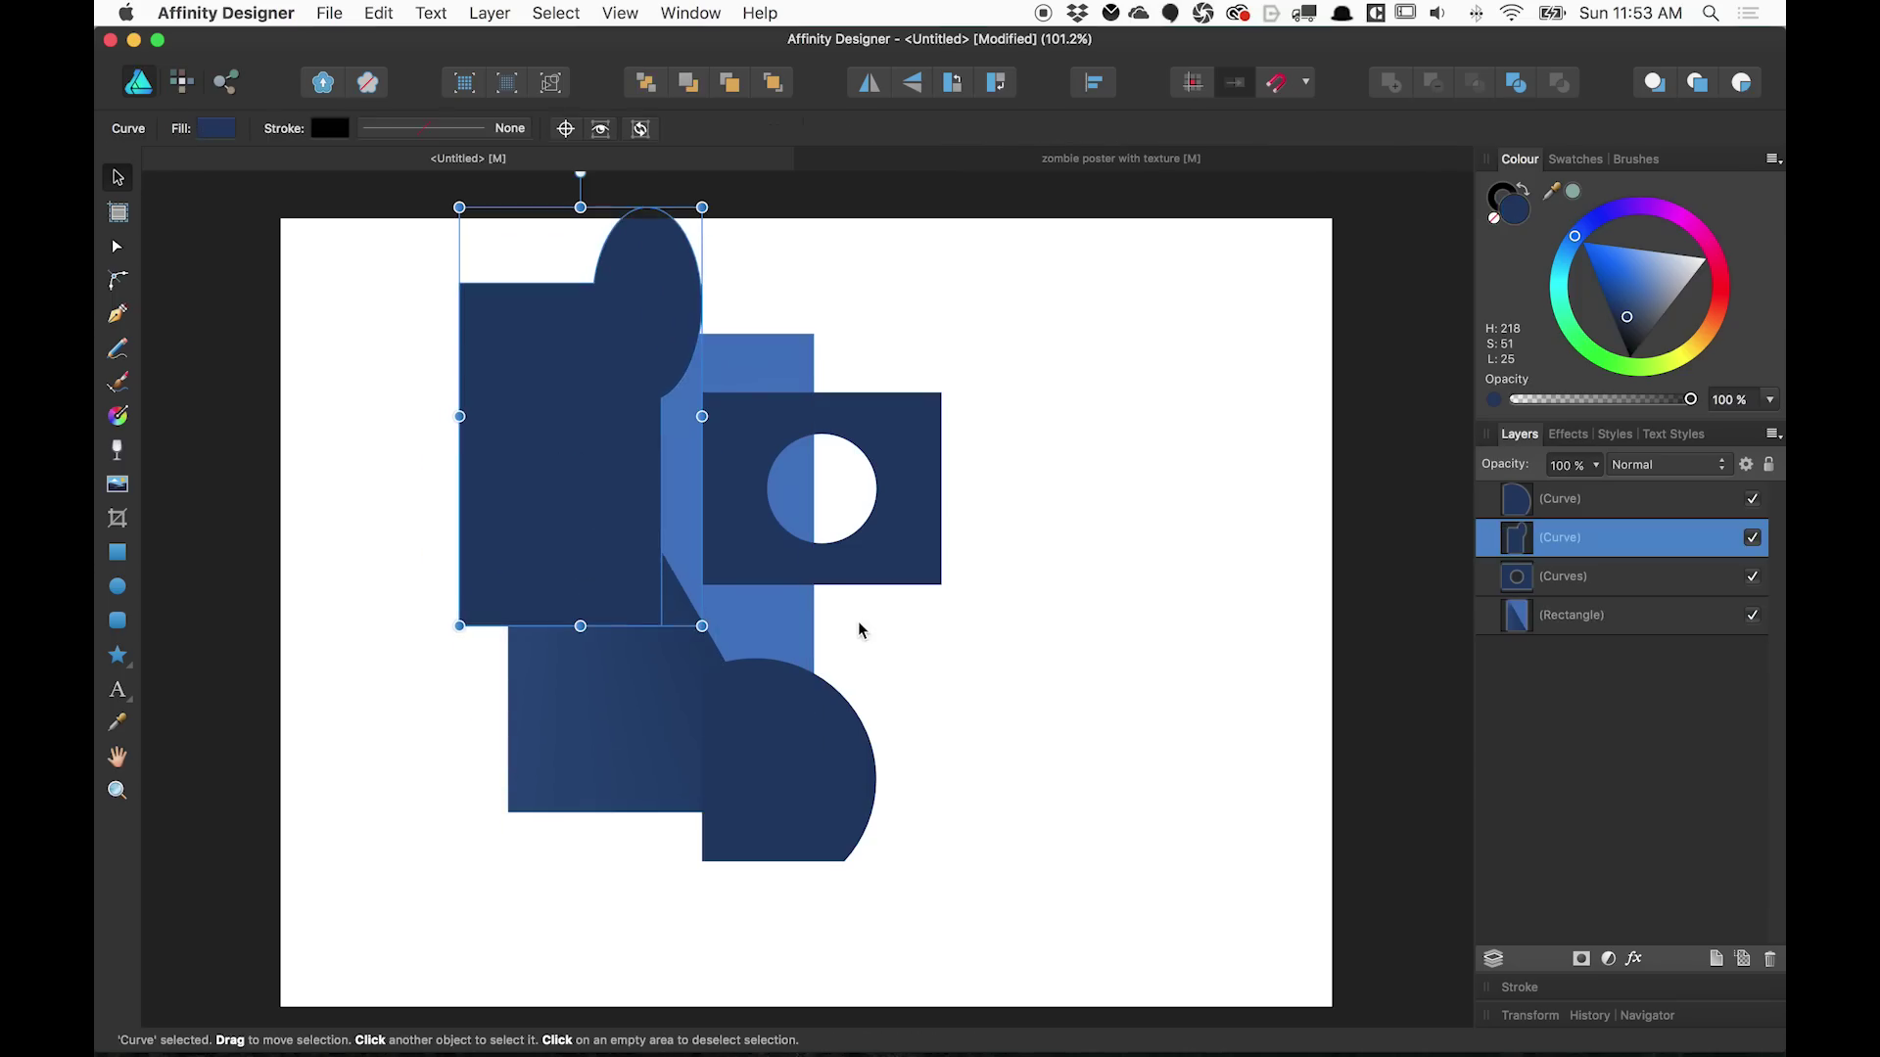
Fade the merged shape to transparent diagonally toward its lower-left corner
click(116, 453)
drag(565, 301, 580, 623)
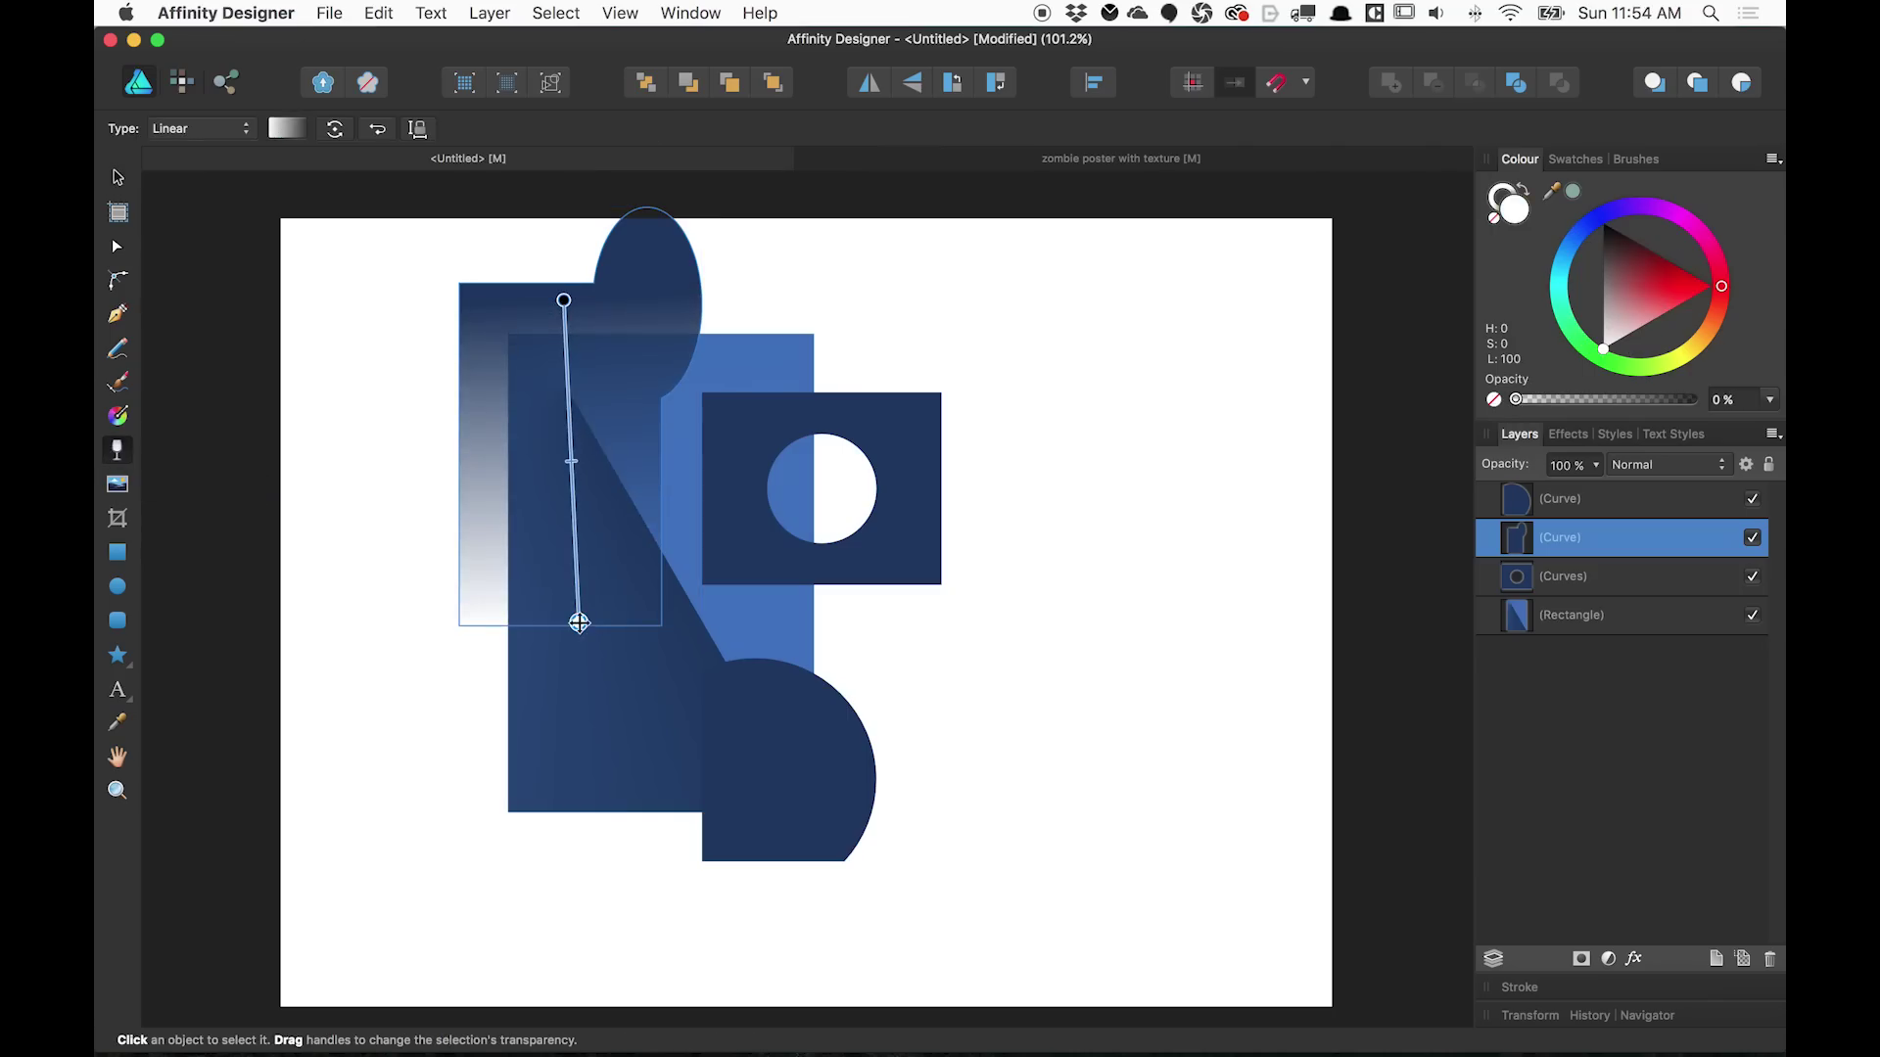
drag(575, 429, 575, 551)
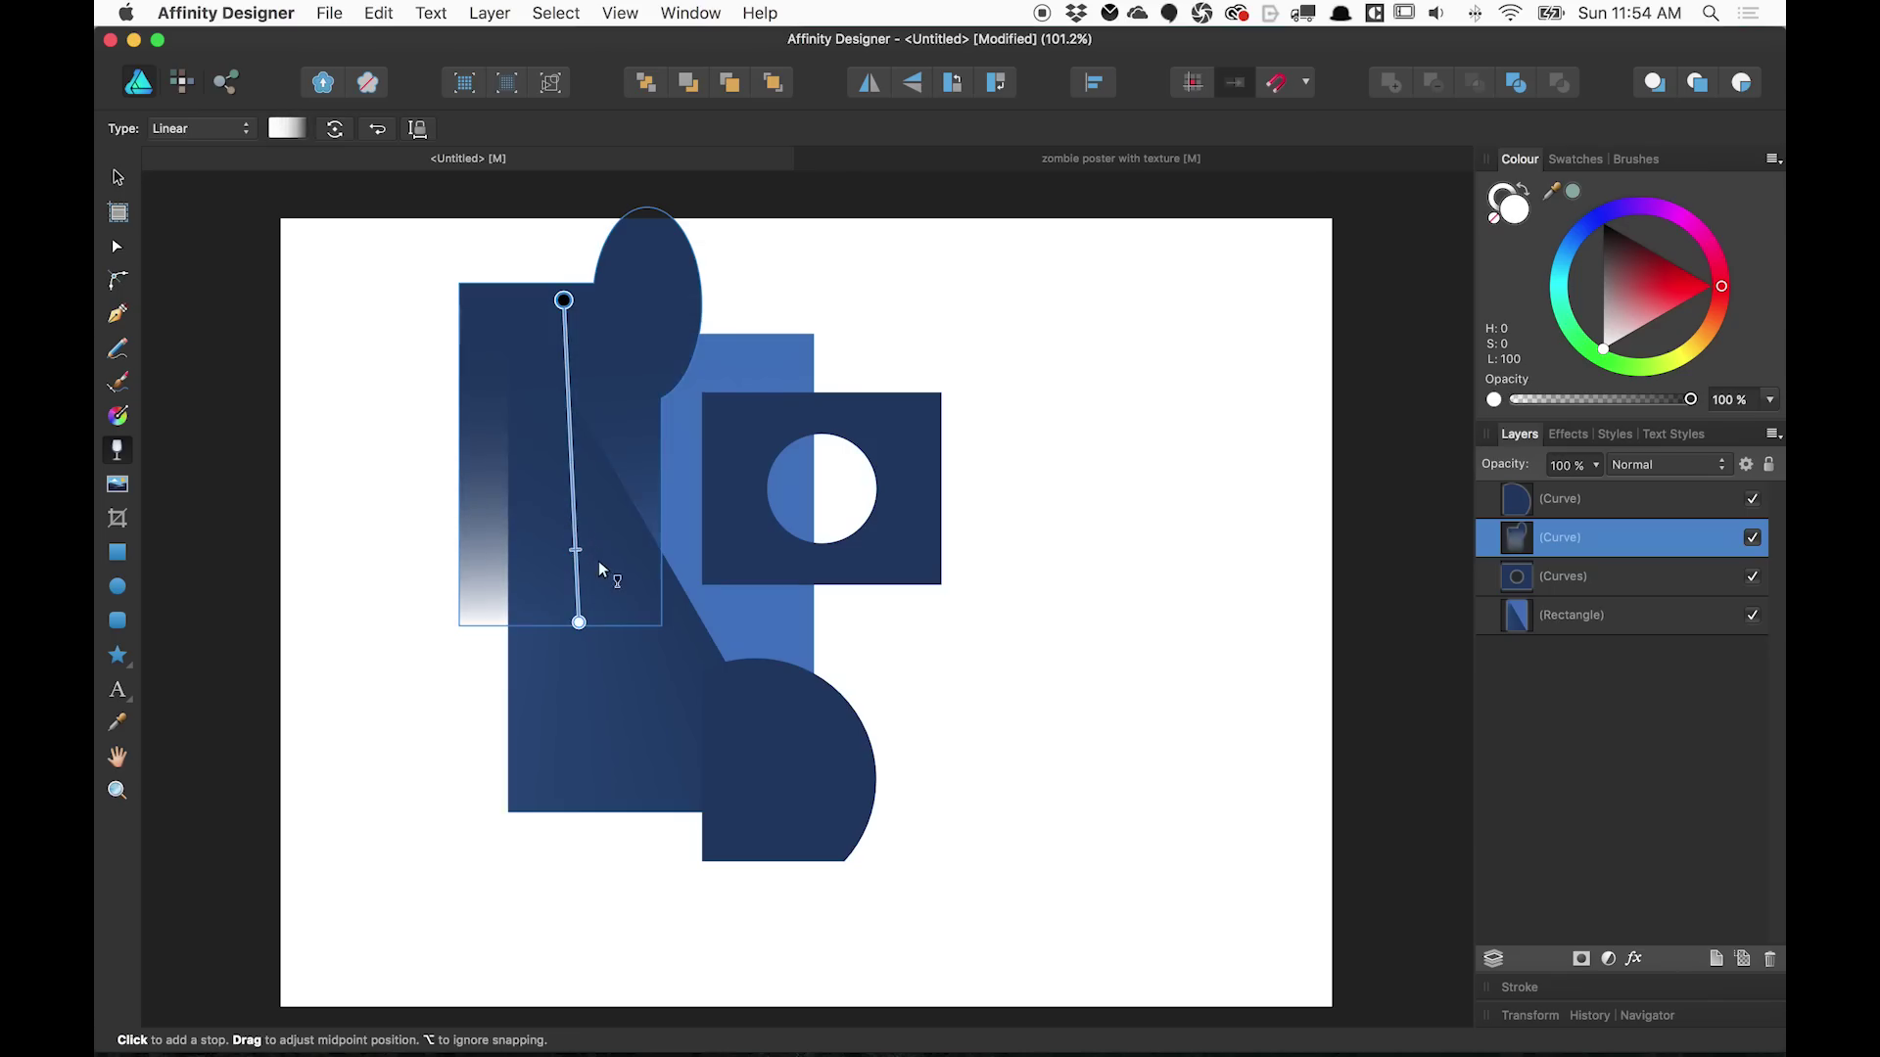
drag(653, 311, 487, 602)
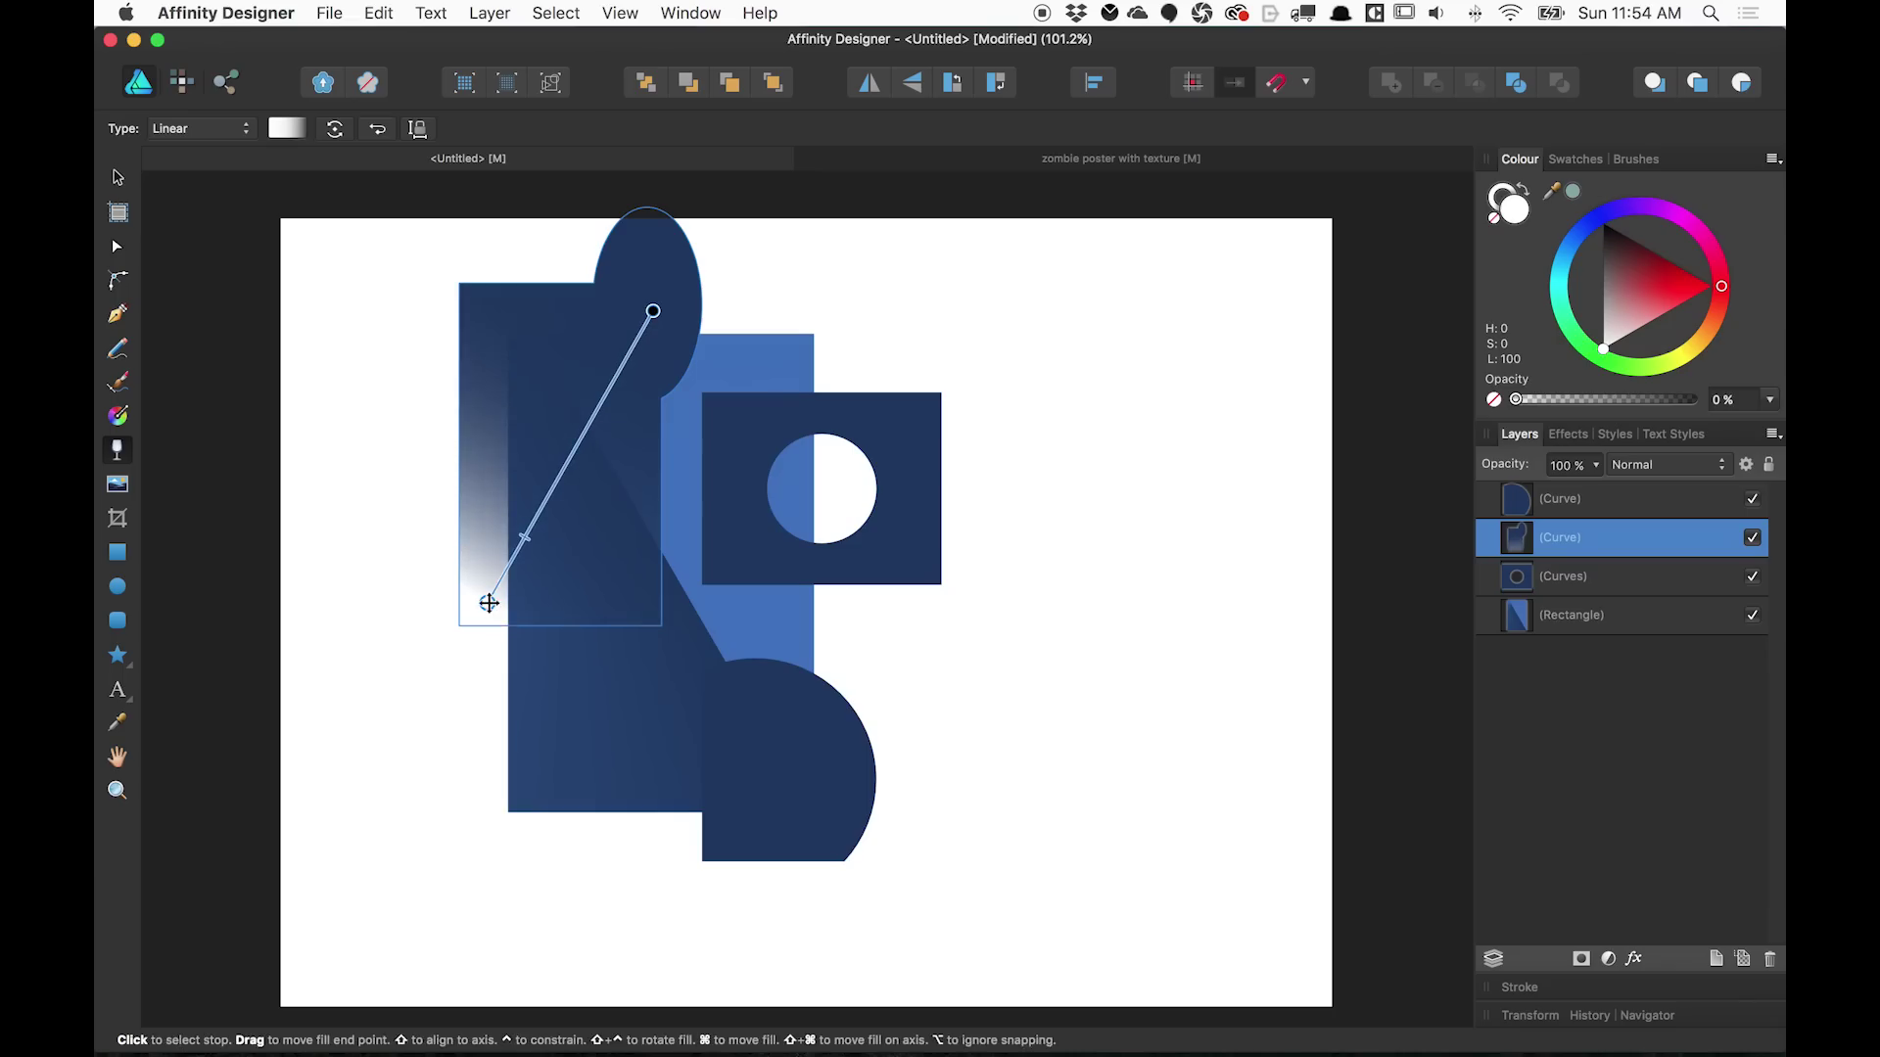
click(115, 175)
click(1261, 459)
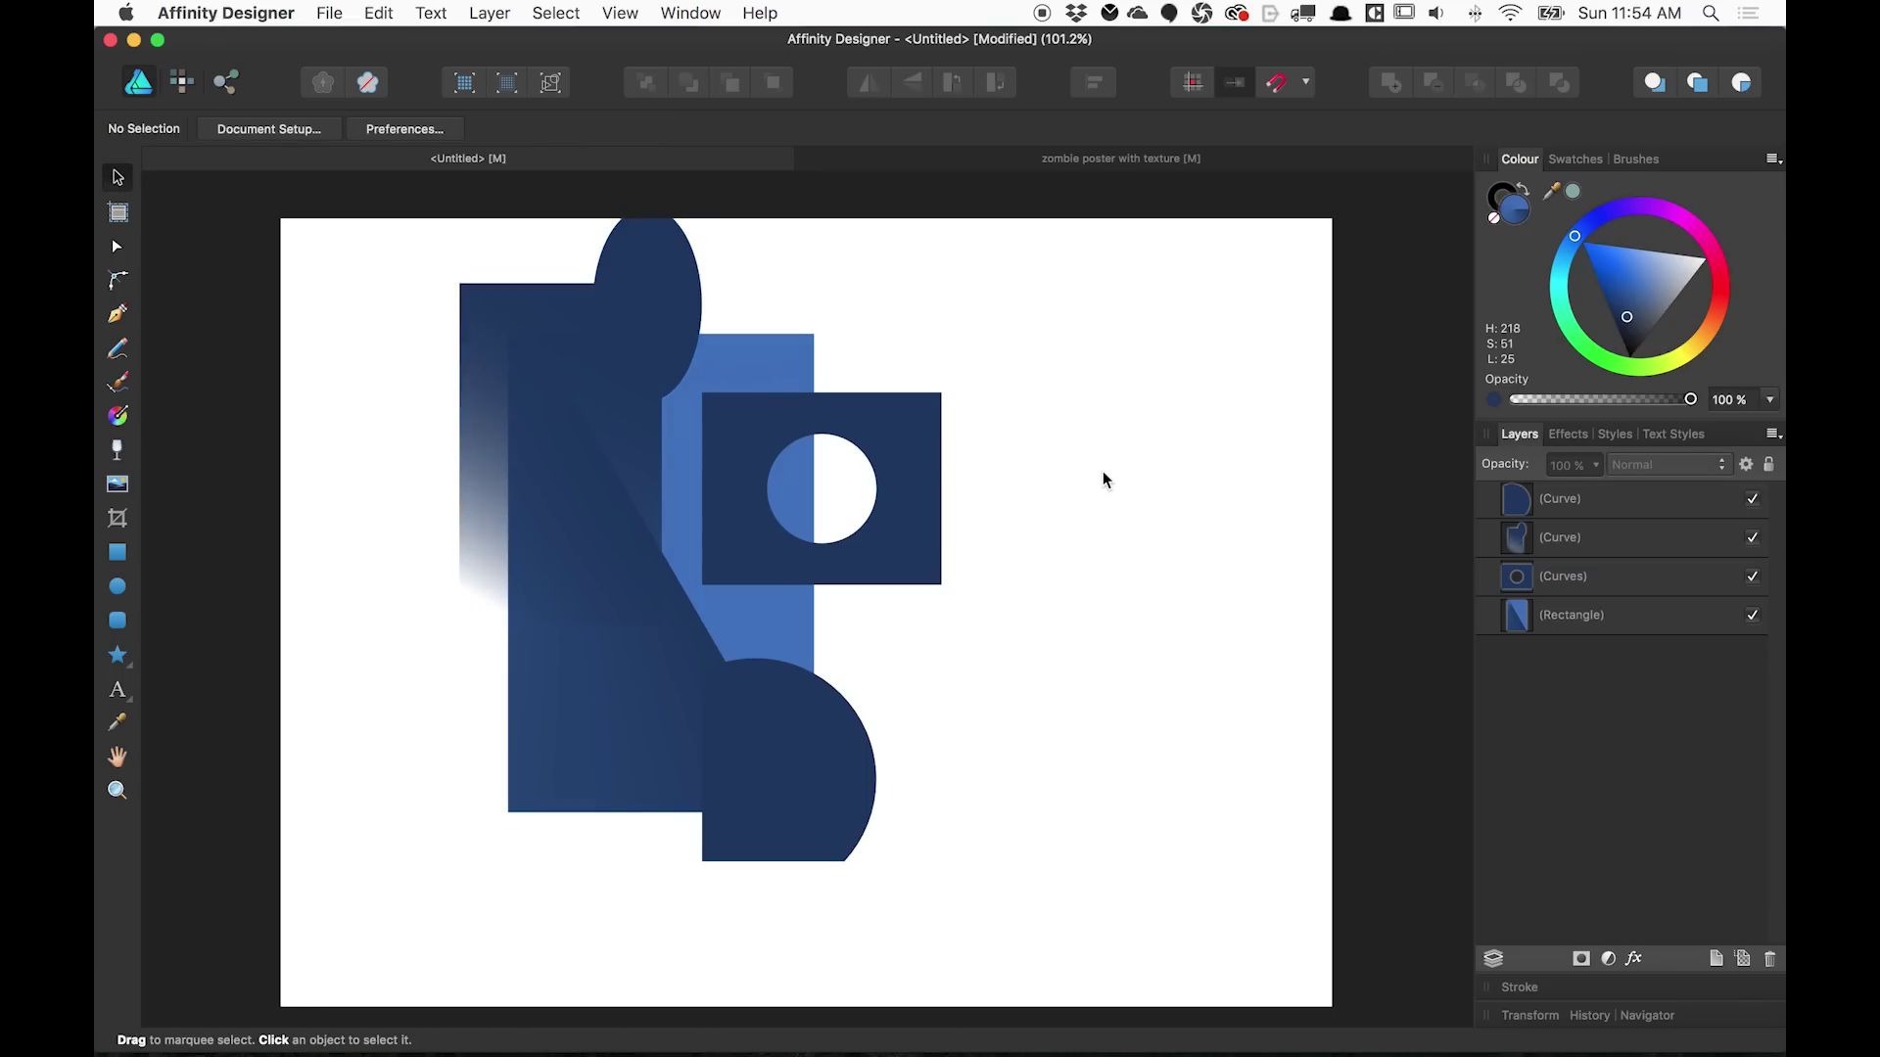